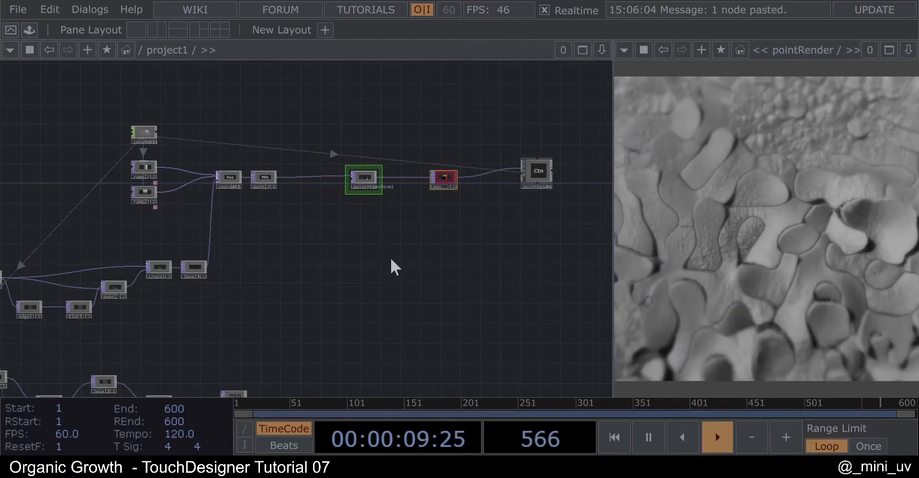
Examine the finished organic surface in the pointRender view from several angles and zoom distances
drag(400, 271, 424, 269)
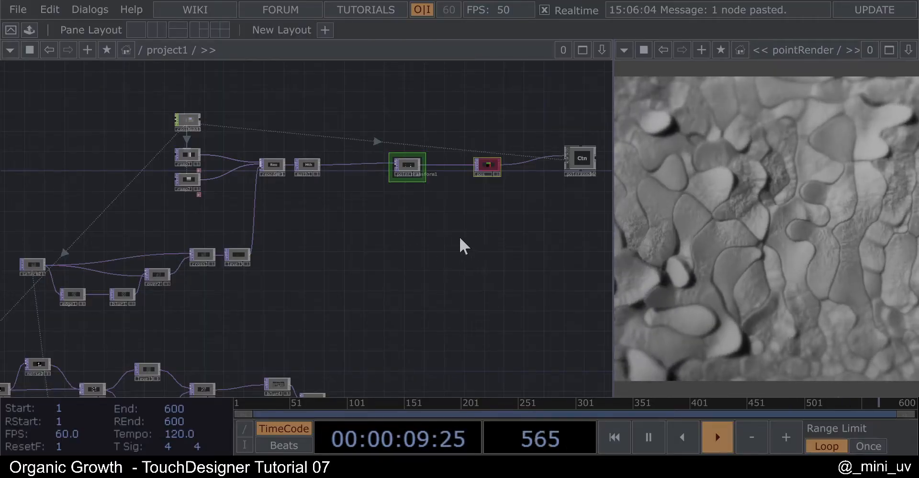
drag(434, 250, 420, 222)
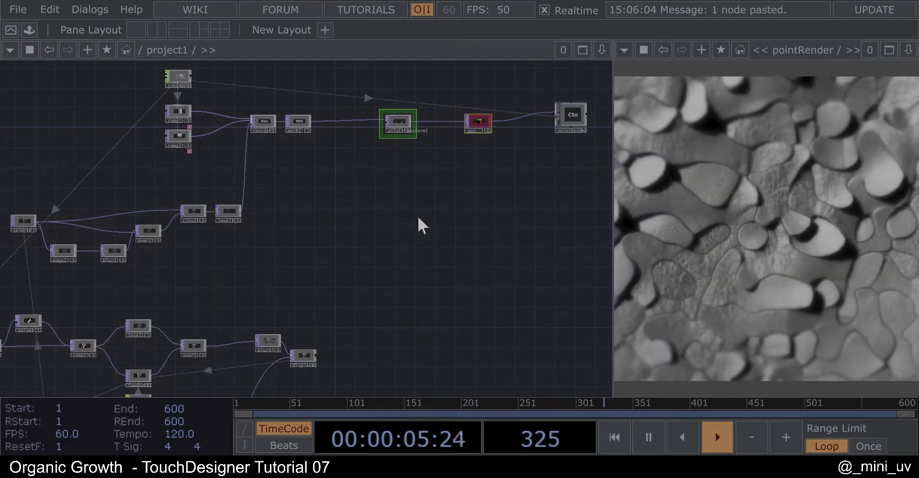
drag(435, 211, 422, 240)
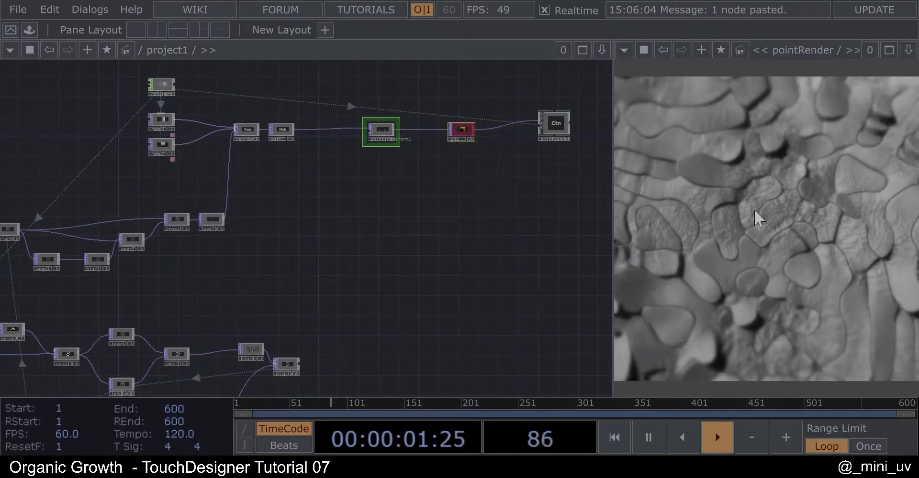
drag(761, 238, 772, 193)
scroll(802, 216, down, 3)
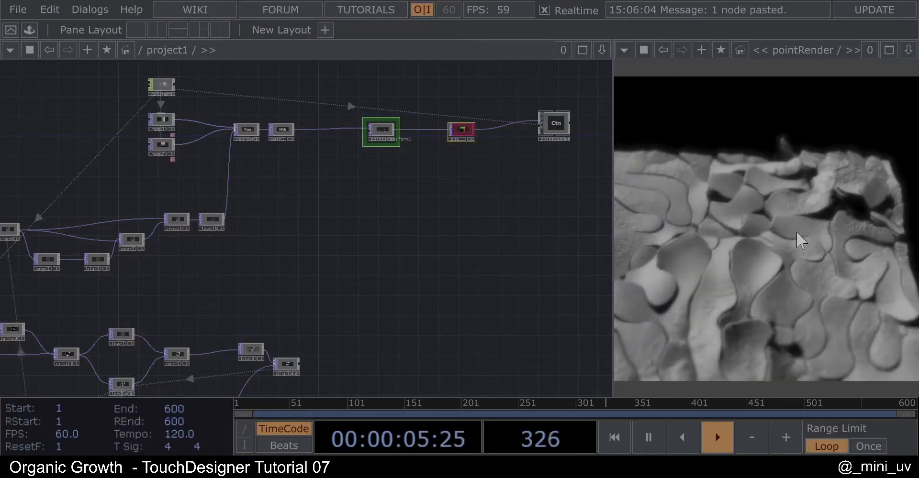
drag(786, 232, 776, 197)
scroll(808, 199, down, 5)
scroll(776, 196, up, 4)
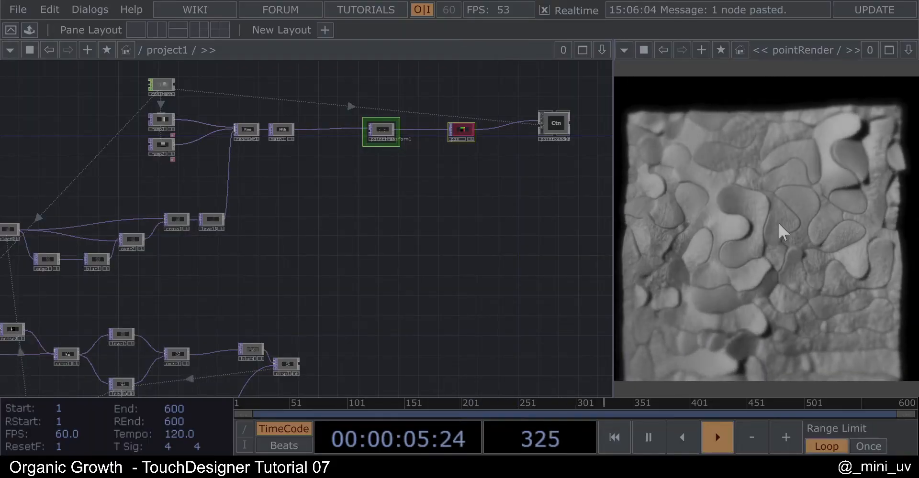
scroll(813, 187, up, 5)
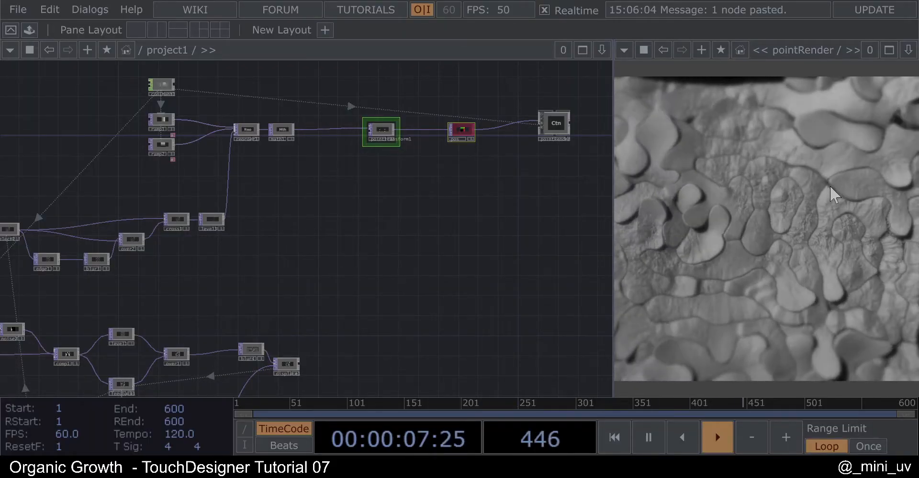
scroll(359, 260, down, 3)
Inspect reorder1's point output in its active 3D viewer from a rotated angle, and turn the node's viewer display off
drag(373, 250, 450, 268)
scroll(351, 153, up, 4)
scroll(340, 155, up, 5)
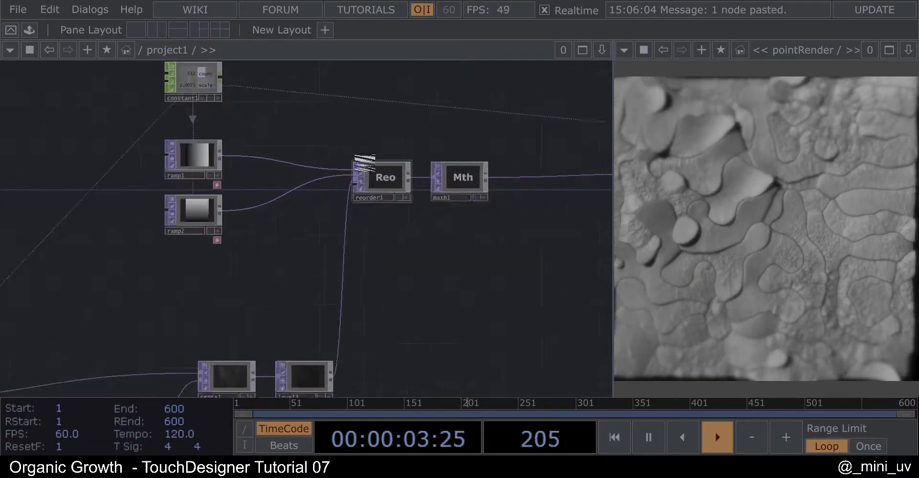
scroll(387, 187, up, 6)
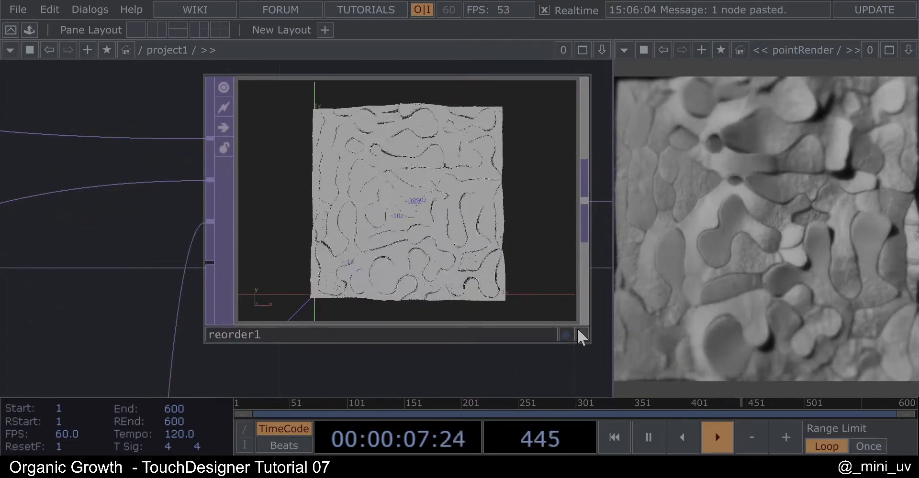
click(577, 330)
drag(504, 269, 409, 213)
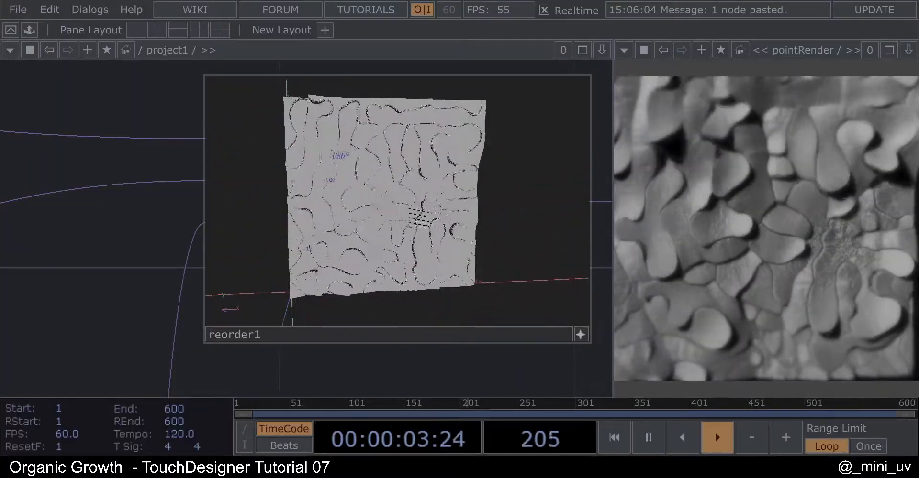
click(578, 332)
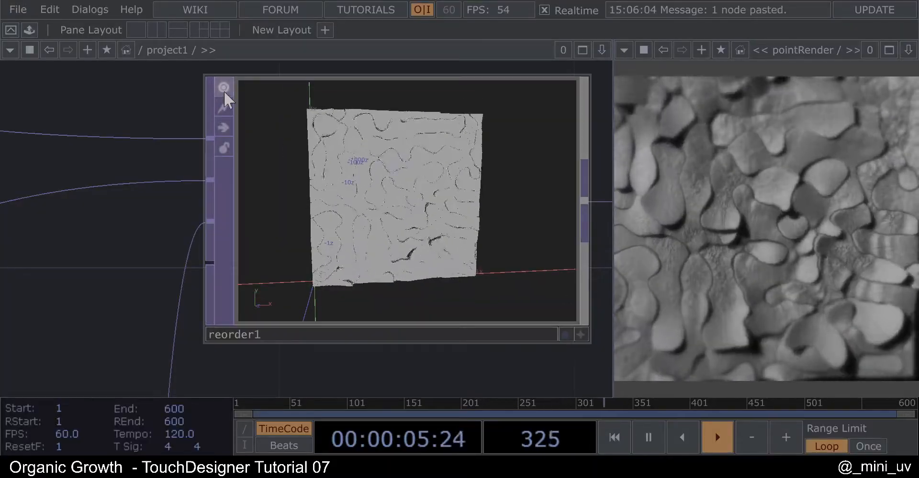
click(223, 91)
Survey the network from the cross1 and level3 branch through the feedback loop to the blur, pixelate and slope chain
scroll(228, 106, down, 6)
drag(377, 260, 380, 148)
scroll(420, 191, down, 10)
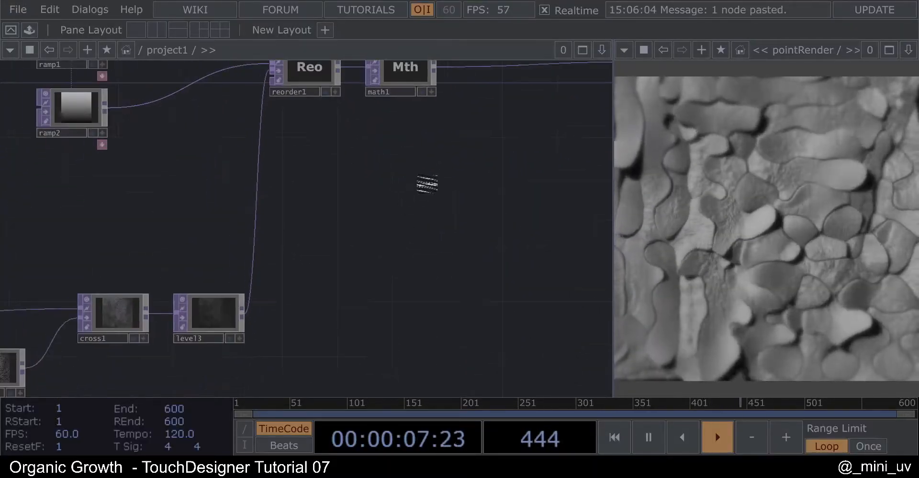
drag(127, 191, 150, 141)
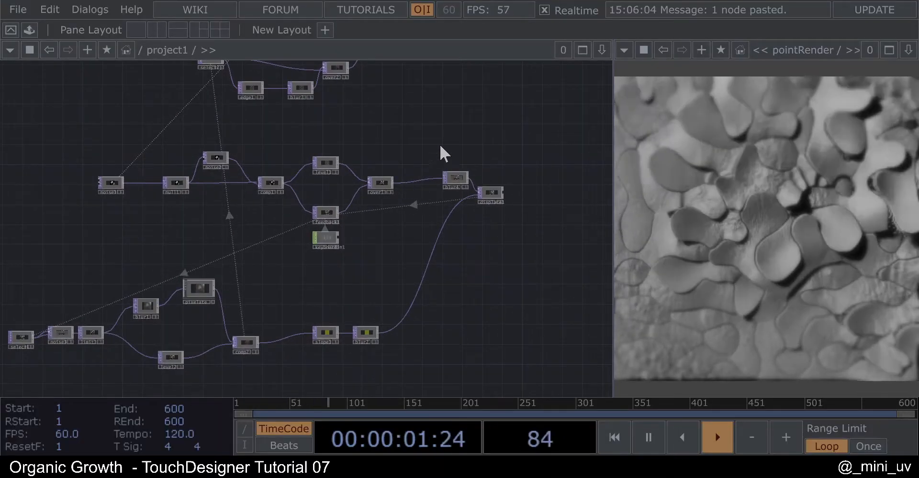
drag(446, 145, 364, 220)
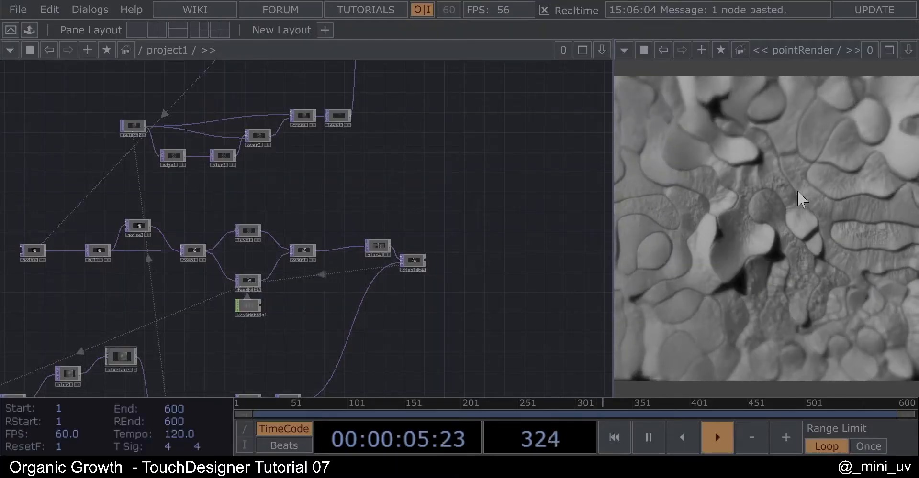
drag(488, 138, 414, 232)
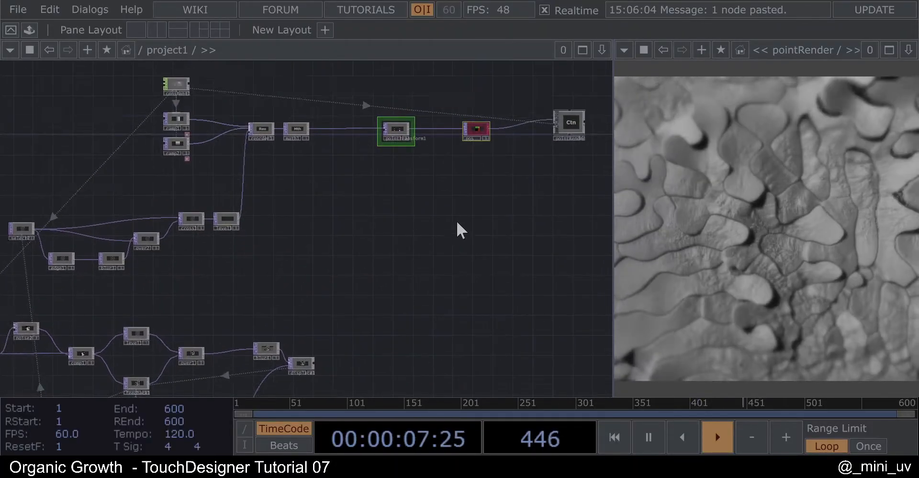
drag(384, 287, 511, 142)
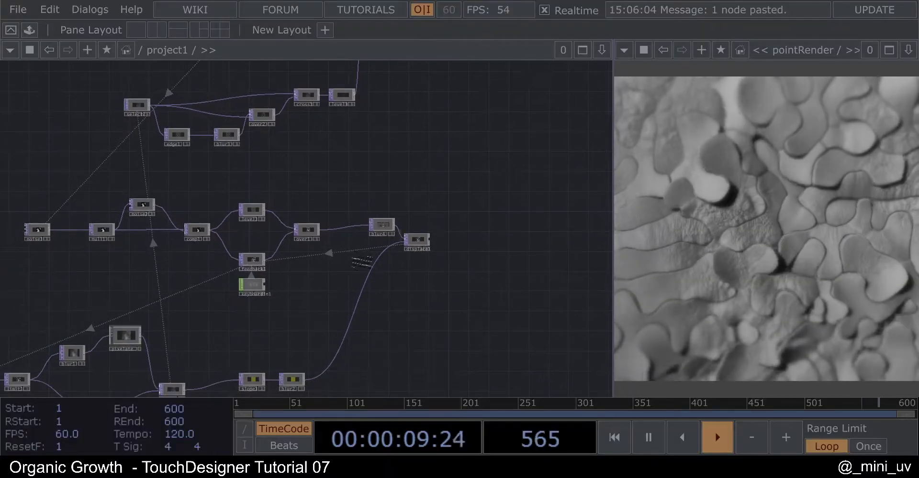
drag(337, 294, 429, 169)
scroll(188, 242, up, 4)
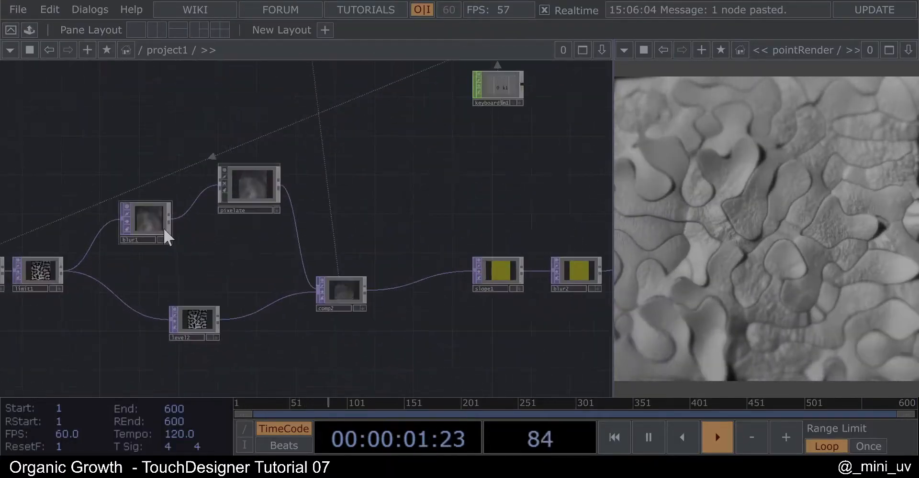
Set blur1's Pre-Shrink to 3 and Filter Size to 19
click(153, 220)
key(p)
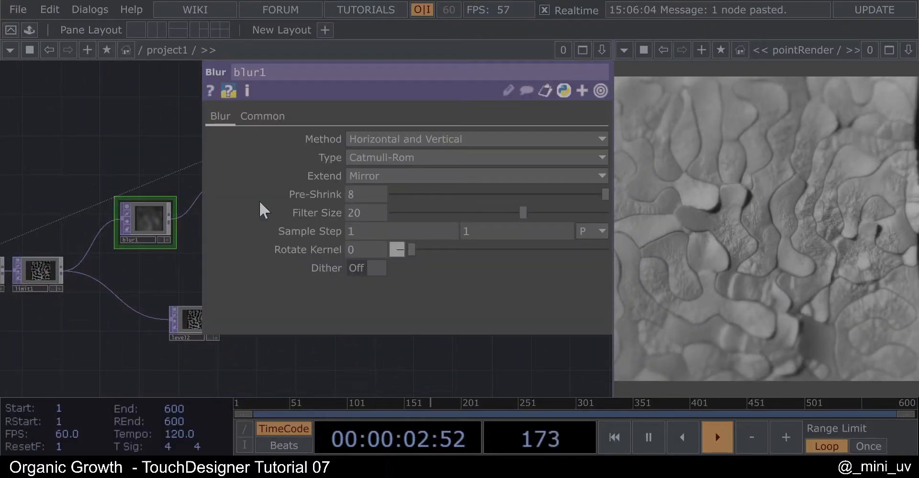
drag(516, 194, 517, 213)
click(465, 194)
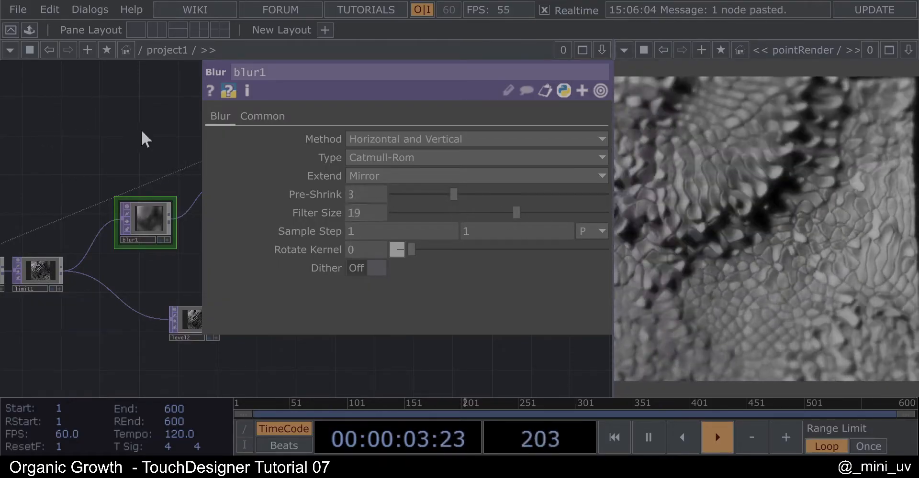
key(p)
Raise the pixelate component's Dry / Wet Mix to 1
scroll(152, 152, down, 2)
scroll(231, 172, up, 2)
click(231, 174)
key(p)
drag(401, 217, 559, 215)
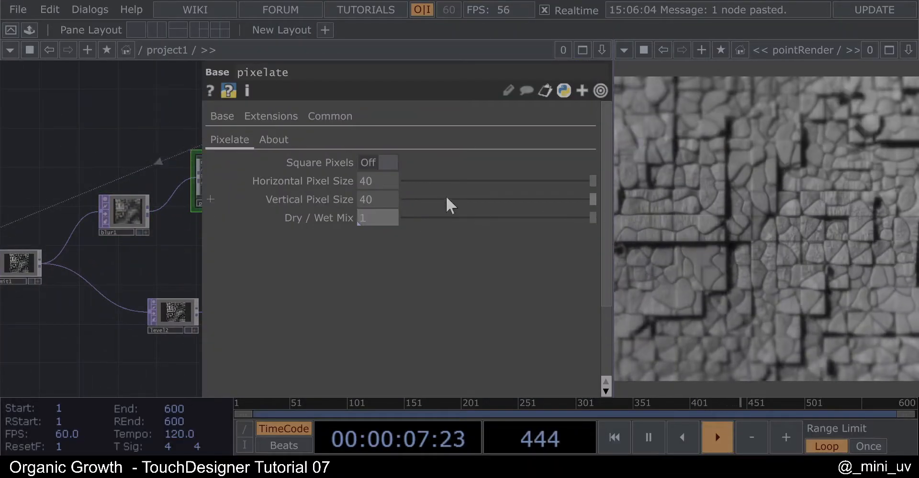
key(p)
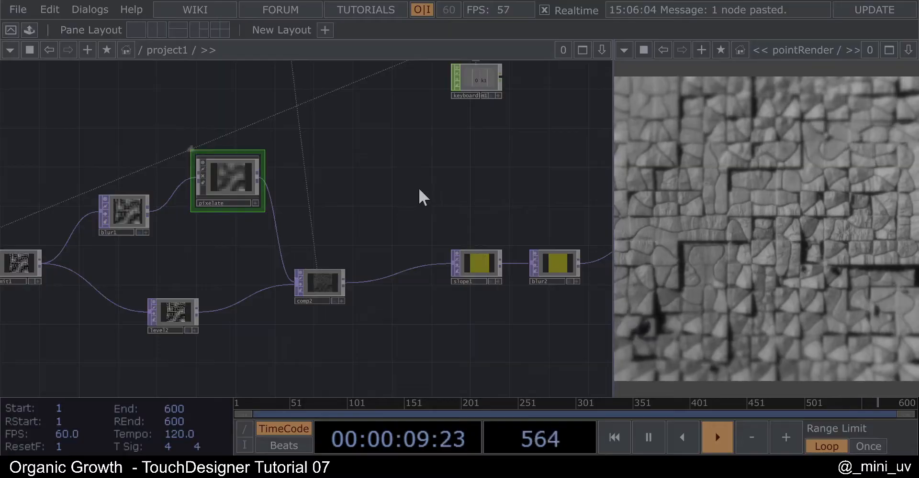
Try different Pre-Shrink and Filter Size values on blur2, the blur following slope1
drag(476, 217, 332, 207)
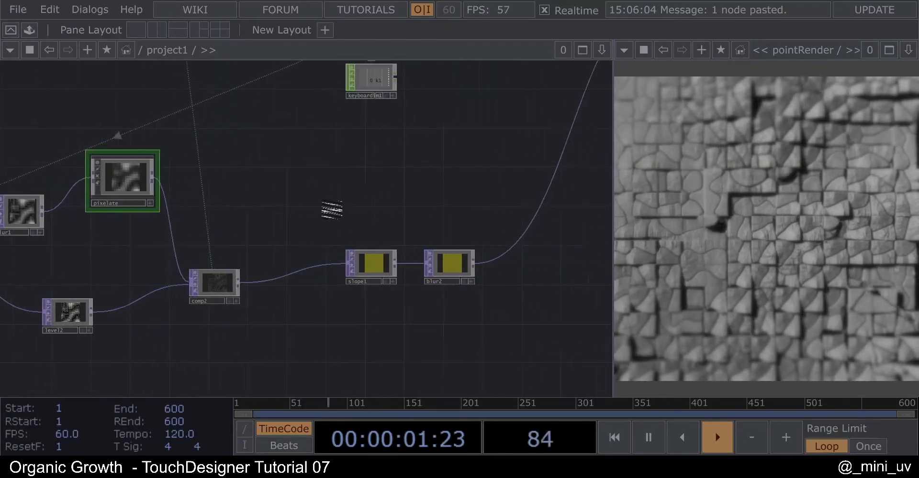
click(408, 255)
key(p)
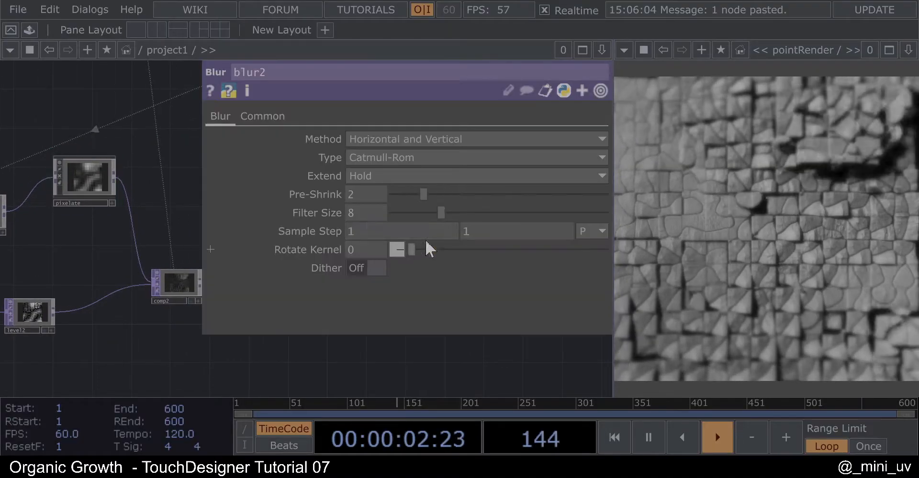
click(400, 194)
mouse_move(470, 214)
mouse_down()
mouse_move(502, 215)
mouse_move(462, 213)
mouse_up()
click(424, 194)
key(p)
Lower the pixelate component's Dry / Wet Mix to its minimum
drag(229, 166, 232, 236)
scroll(233, 237, down, 3)
click(139, 245)
key(p)
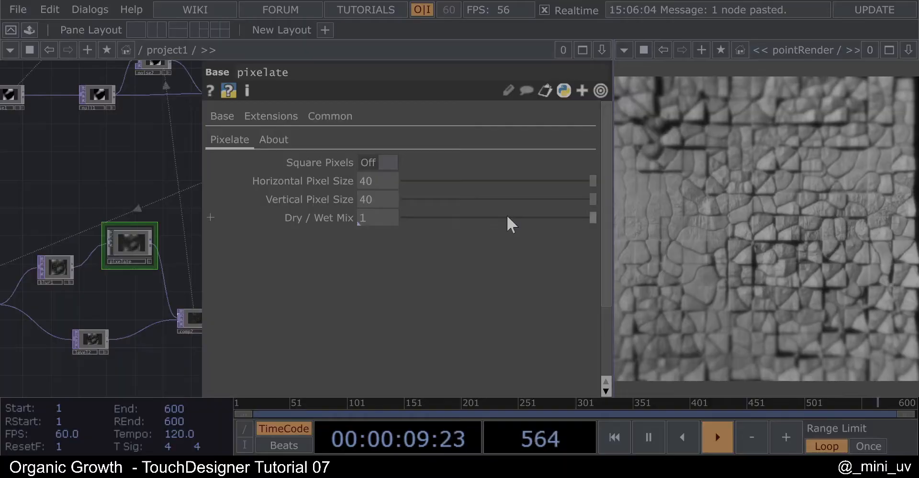
drag(506, 214, 383, 210)
key(p)
Raise Out High to 1 in level3's range settings
drag(357, 244, 314, 306)
drag(370, 199, 338, 245)
scroll(338, 245, down, 3)
scroll(345, 145, up, 5)
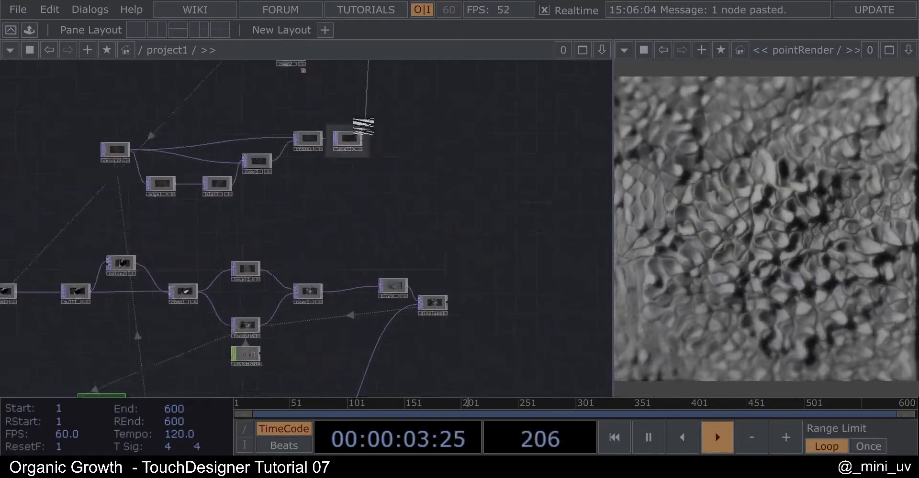
click(346, 145)
key(p)
drag(516, 194, 602, 189)
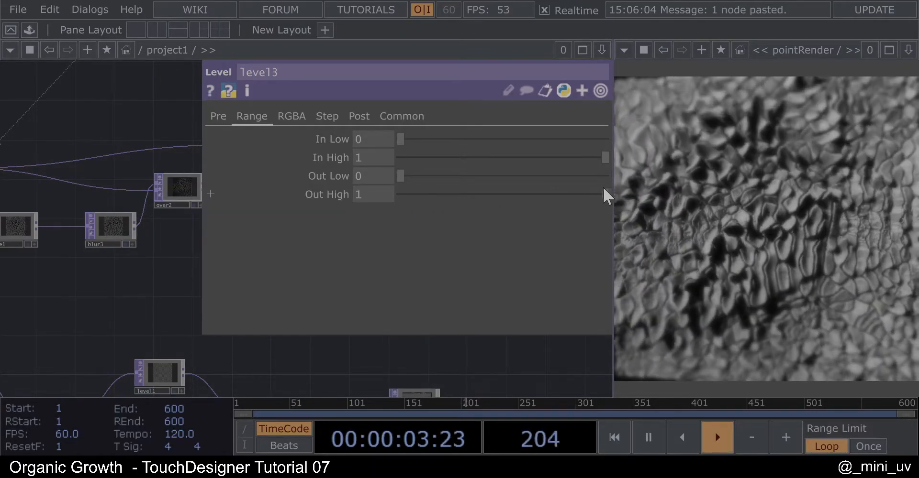
key(p)
Lower level3's Out High to roughly the middle of its range
scroll(209, 246, down, 2)
scroll(231, 244, down, 3)
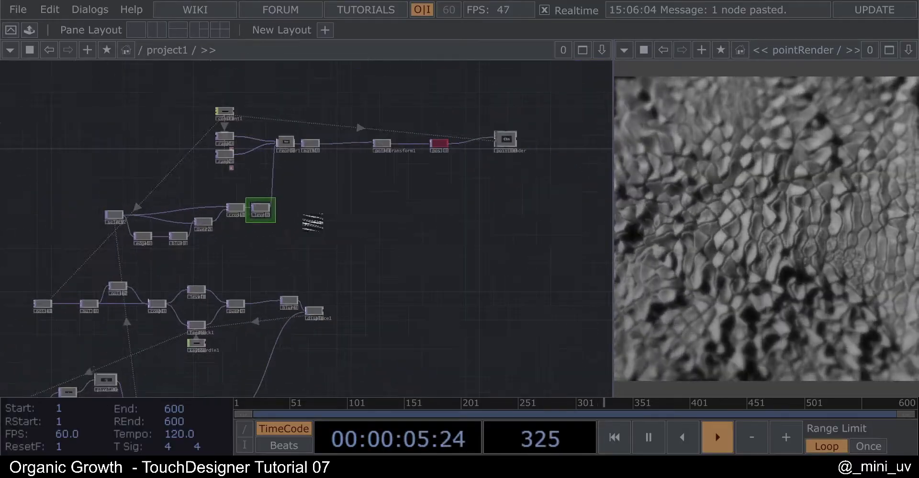
drag(326, 222, 224, 223)
drag(327, 227, 412, 205)
scroll(393, 217, down, 3)
scroll(304, 176, up, 5)
key(p)
drag(605, 194, 514, 194)
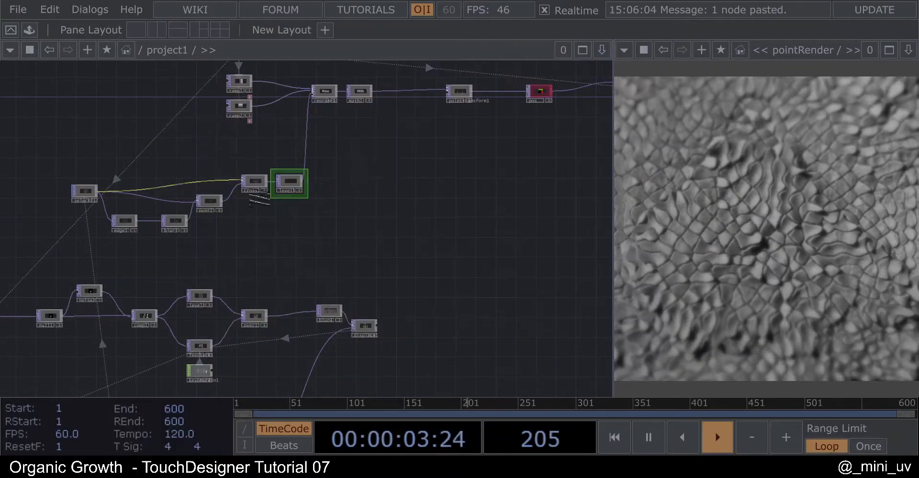
Set blur1's Pre-Shrink to 4 and Filter Size to 25
scroll(437, 242, down, 4)
drag(444, 210, 466, 158)
scroll(163, 321, up, 5)
click(159, 335)
key(p)
drag(473, 195, 553, 213)
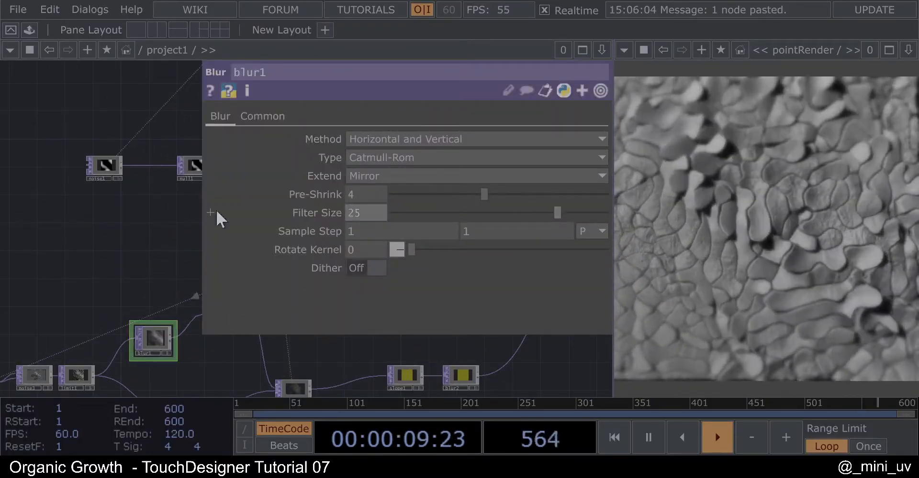
key(p)
Delete all operators in the project1 network to leave it empty
scroll(158, 213, down, 3)
drag(442, 248, 463, 225)
scroll(433, 268, up, 3)
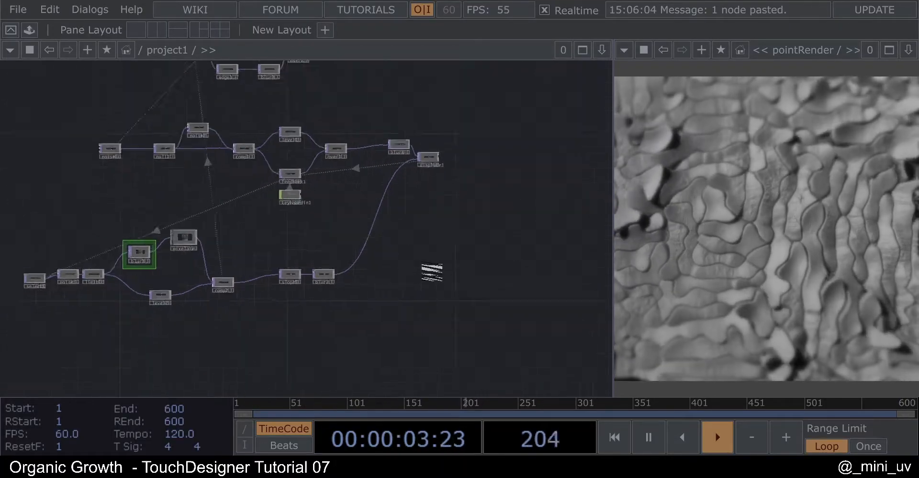
scroll(297, 222, down, 1)
scroll(432, 209, down, 4)
scroll(395, 207, up, 5)
scroll(407, 152, down, 5)
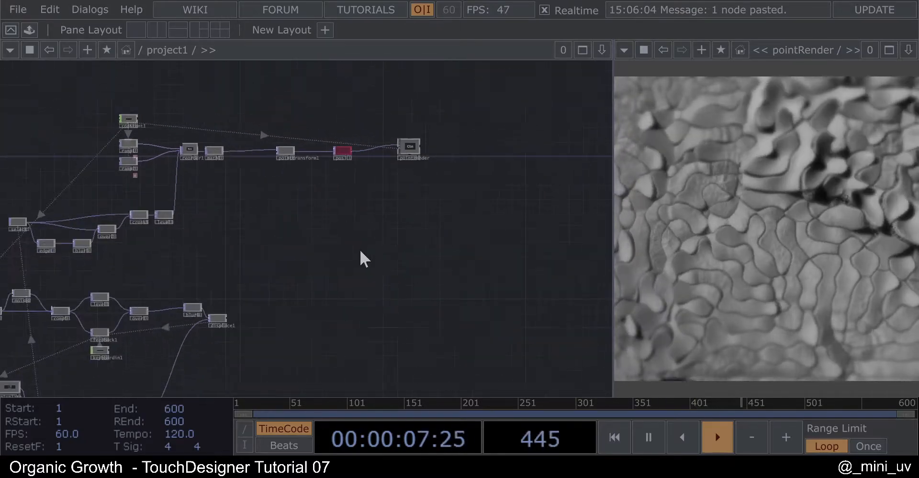
drag(109, 111, 463, 330)
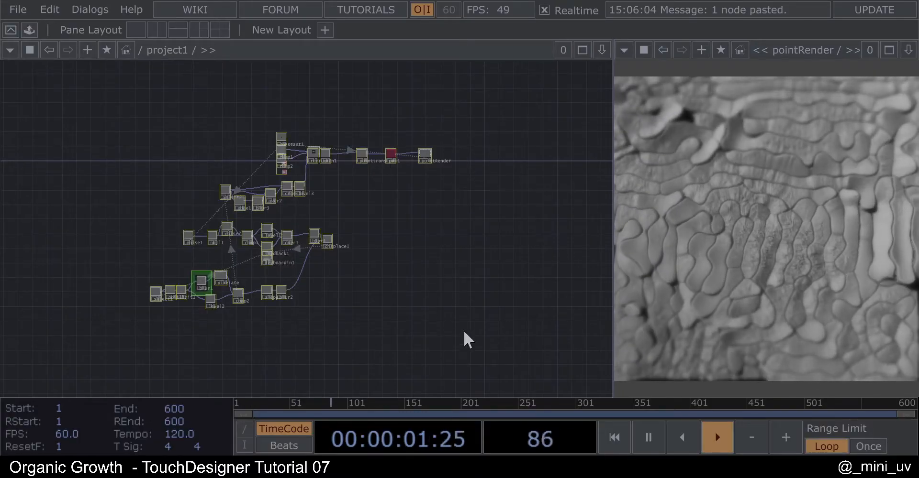
key(Delete)
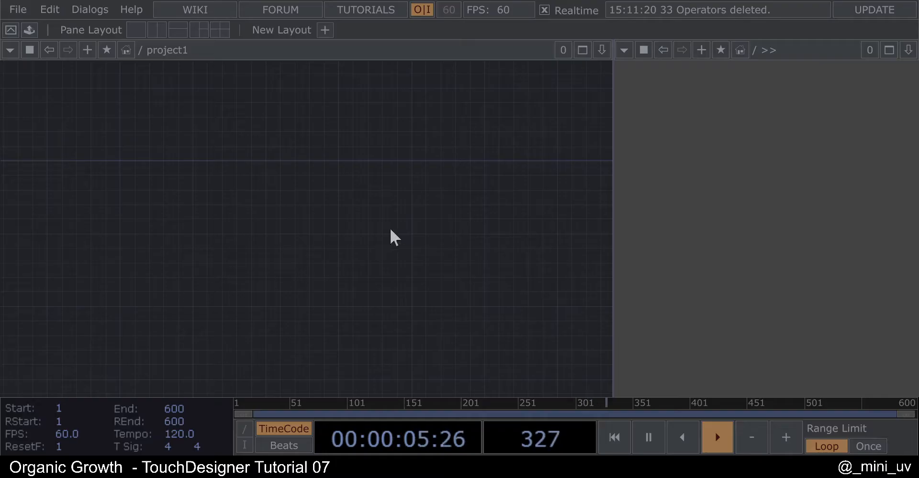
Close the empty viewer pane beside the network editor so the network fills the workspace
mouse_move(612, 210)
mouse_down()
mouse_move(601, 220)
mouse_move(625, 217)
mouse_up()
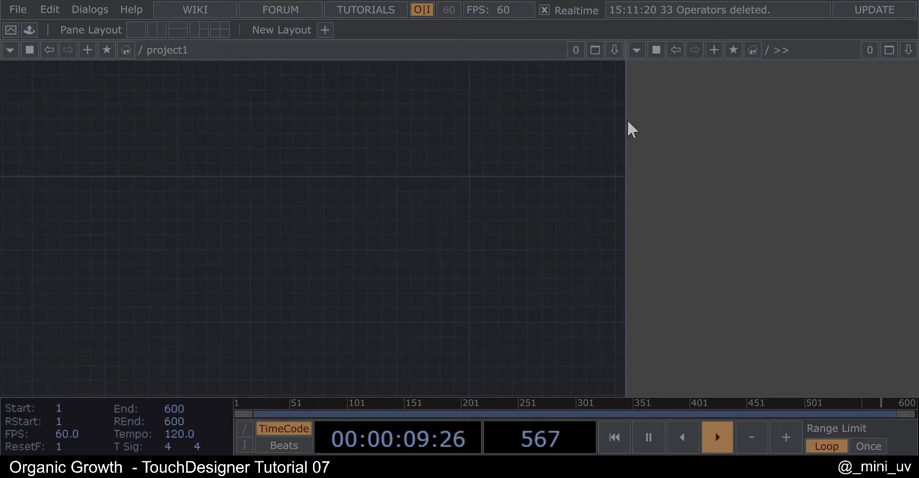
drag(625, 121, 593, 133)
click(605, 50)
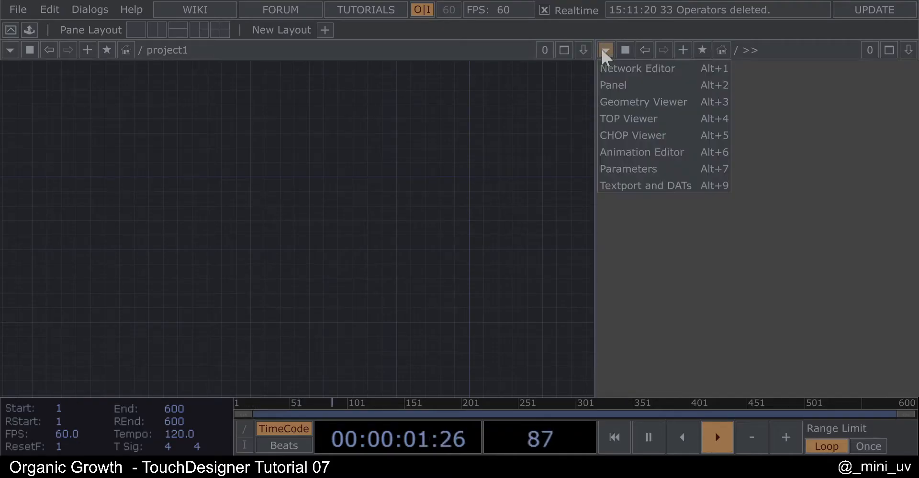
click(642, 86)
click(908, 50)
click(842, 168)
Split the workspace with Split Left/Right and change the second pane to a Panel viewer
click(908, 49)
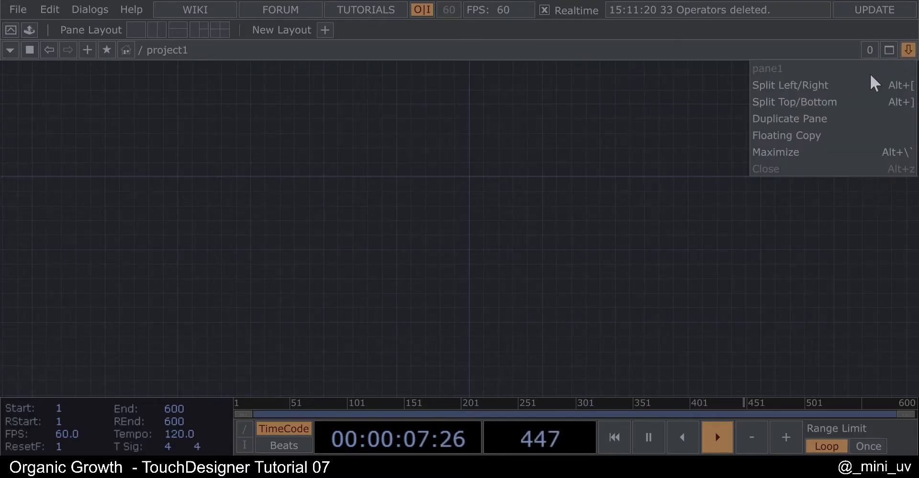
click(865, 84)
click(471, 50)
click(469, 84)
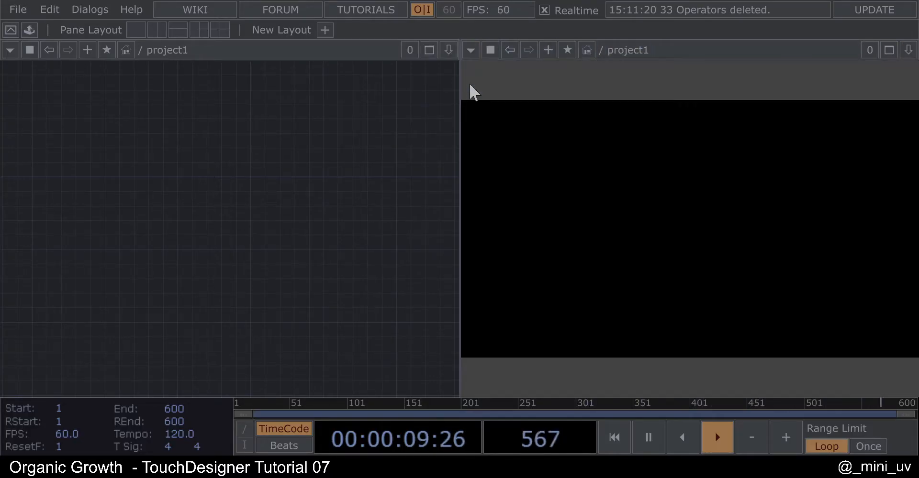
Widen the network editor pane so the Panel viewer takes up only about a quarter of the workspace
drag(460, 99, 666, 108)
drag(375, 182, 482, 169)
drag(364, 222, 467, 256)
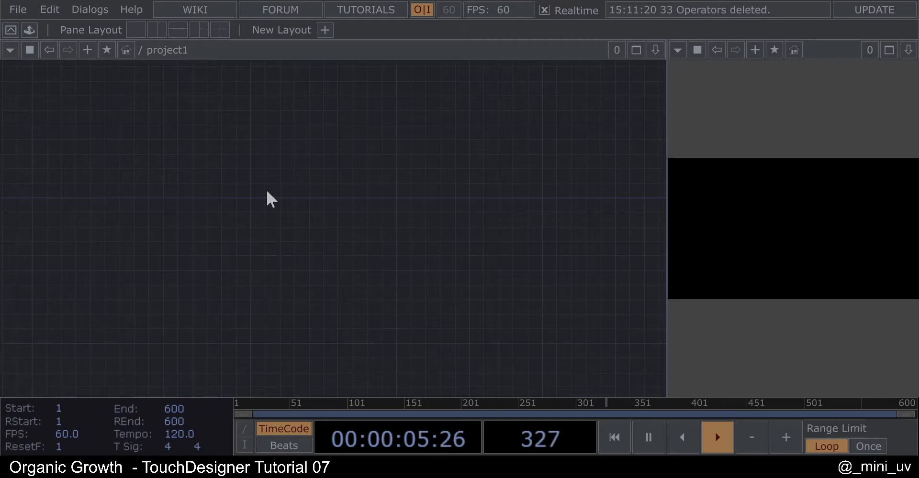
Add a Constant CHOP to the empty project1 network
key(Tab)
click(124, 37)
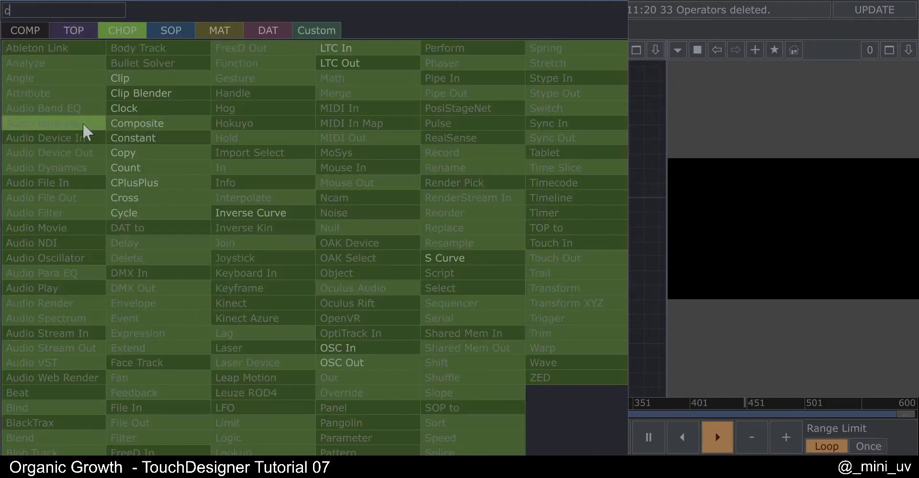
click(168, 139)
click(388, 178)
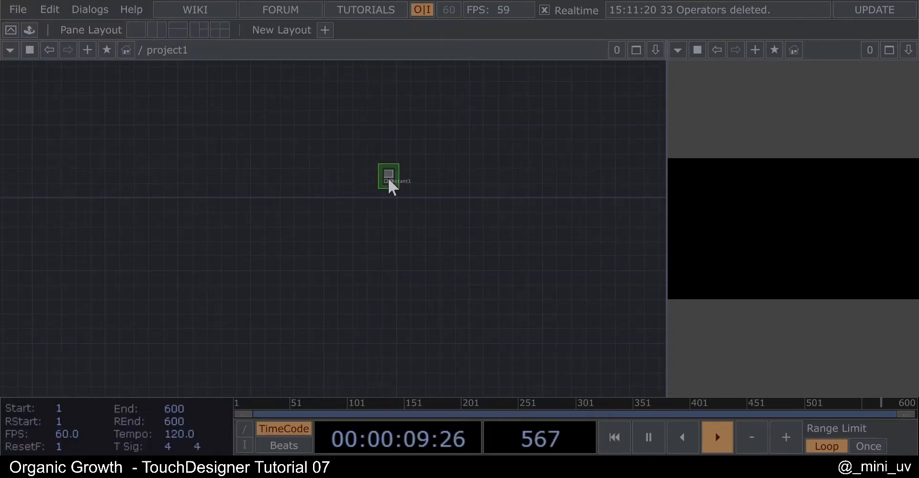
drag(492, 181, 286, 154)
scroll(214, 149, up, 10)
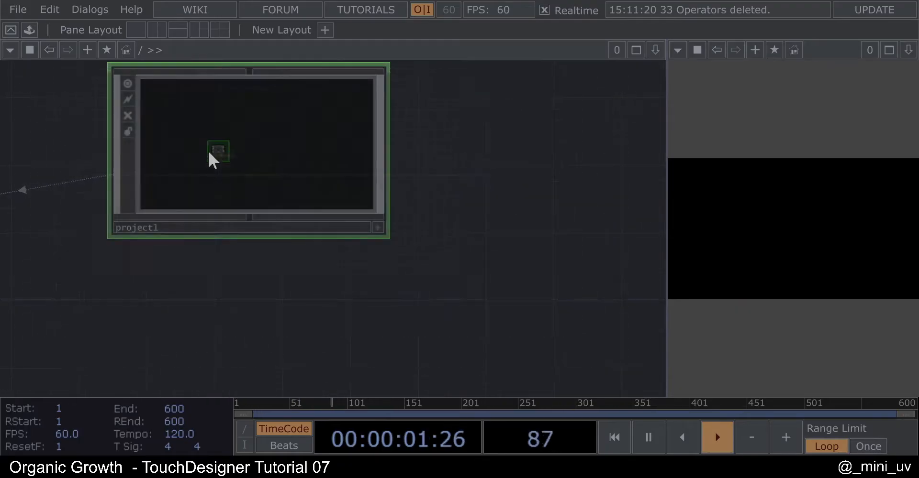
scroll(261, 189, down, 5)
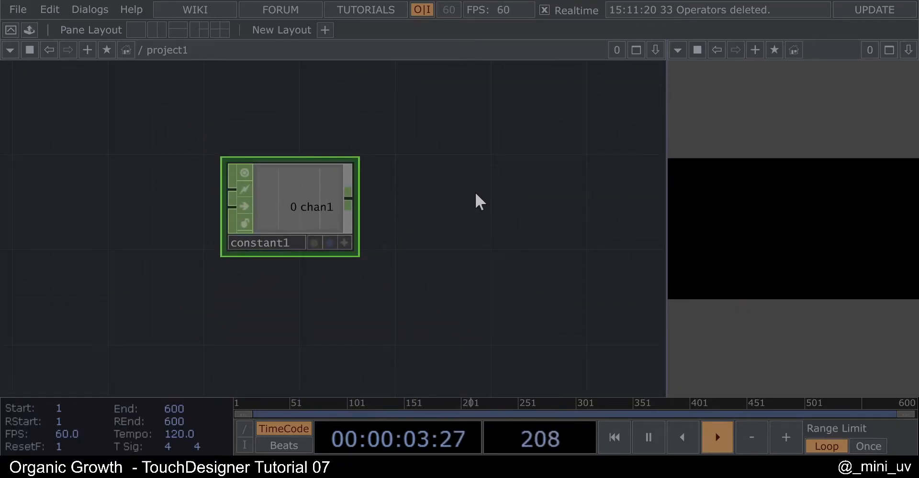
drag(475, 193, 245, 163)
scroll(239, 160, down, 4)
drag(156, 155, 436, 204)
drag(518, 167, 383, 167)
scroll(417, 167, down, 4)
scroll(382, 168, down, 2)
drag(462, 167, 303, 163)
scroll(343, 167, down, 1)
drag(388, 165, 335, 166)
scroll(335, 167, down, 2)
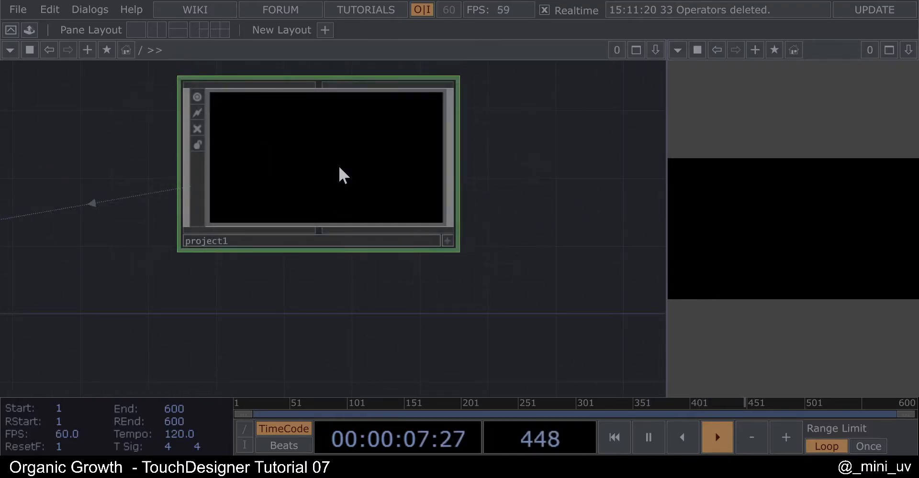
scroll(338, 166, up, 2)
drag(6, 187, 336, 207)
scroll(434, 188, up, 3)
Rename the first channel of constant1 to count and set its value to 512
key(p)
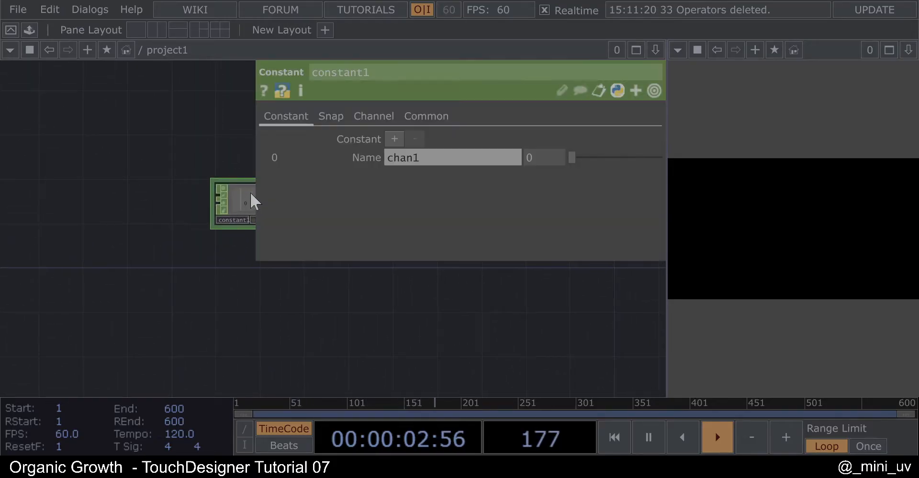
click(461, 157)
text(count)
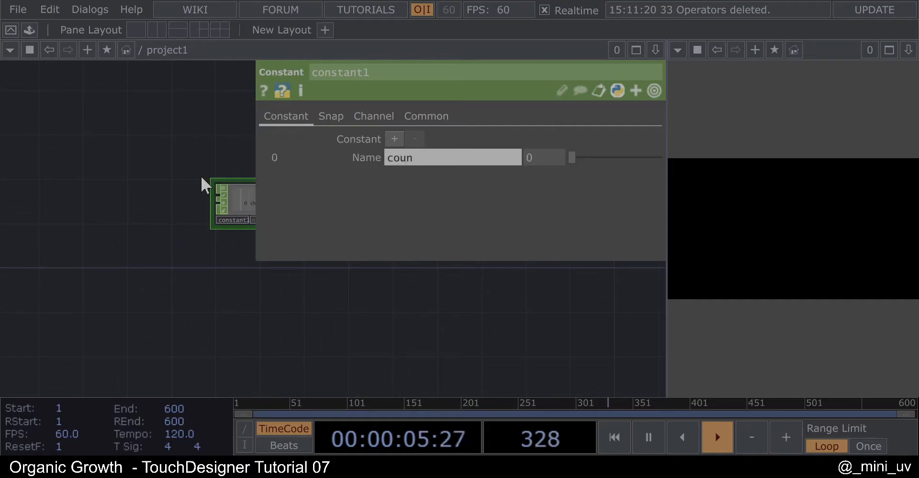
key(Tab)
text(512)
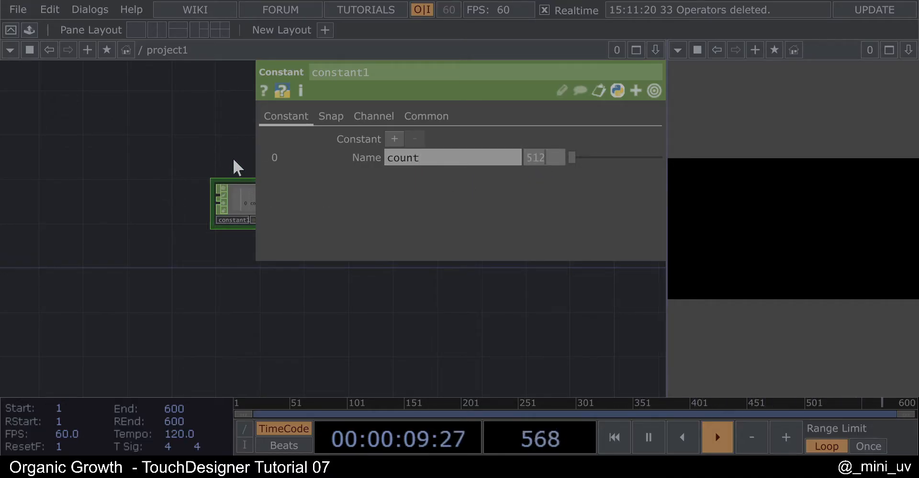
key(Tab)
click(621, 3)
drag(251, 148, 168, 142)
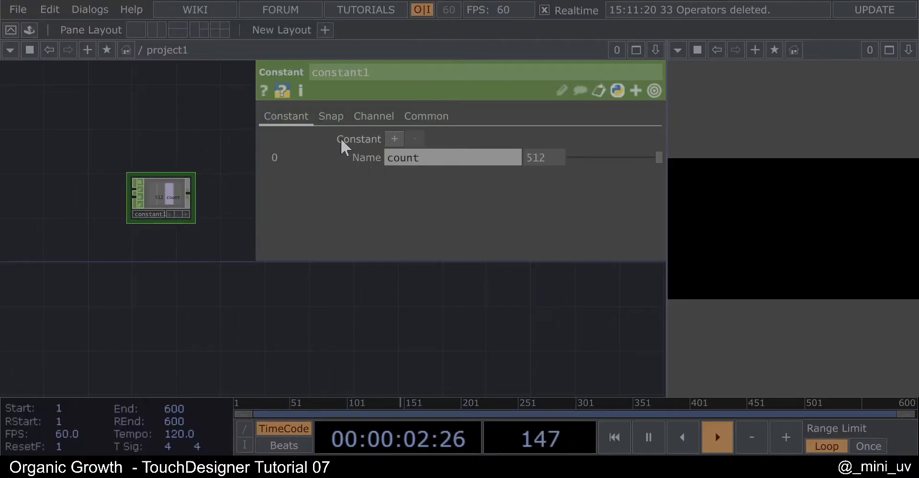
Add a second channel to constant1, name it size, and set its value to 0.0075
click(394, 139)
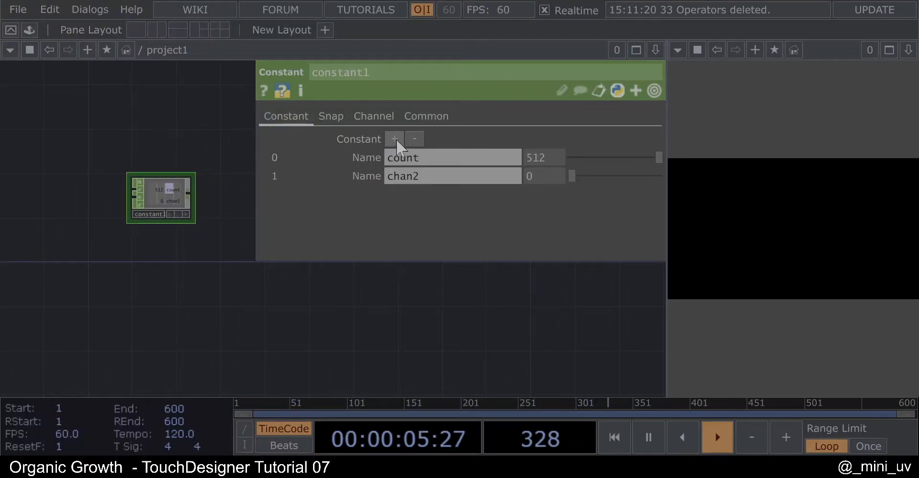
click(449, 179)
text(size)
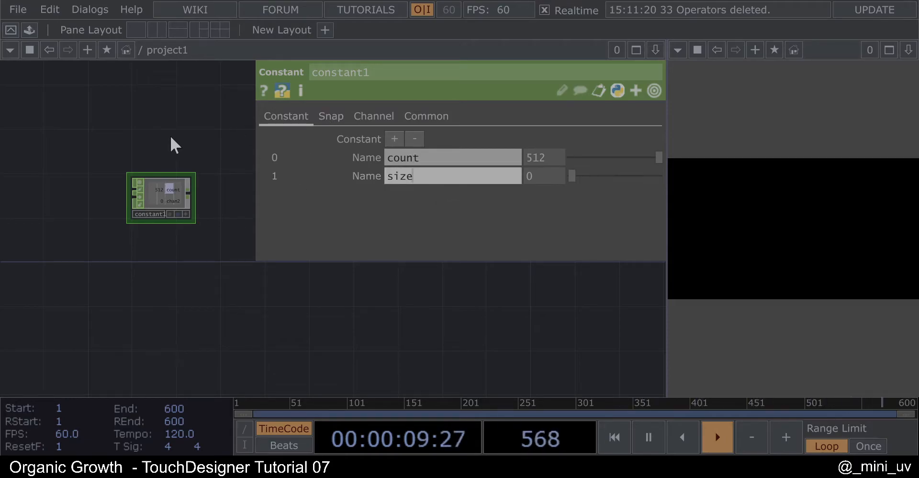
key(Return)
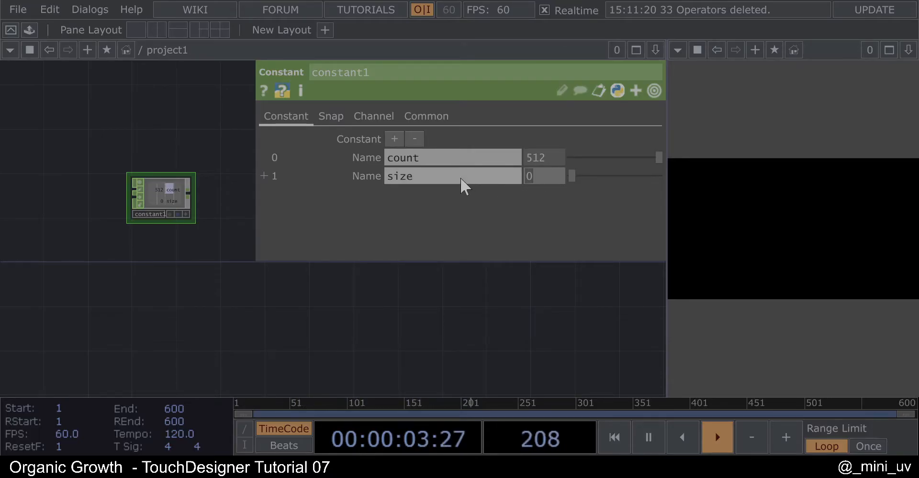
text(.00)
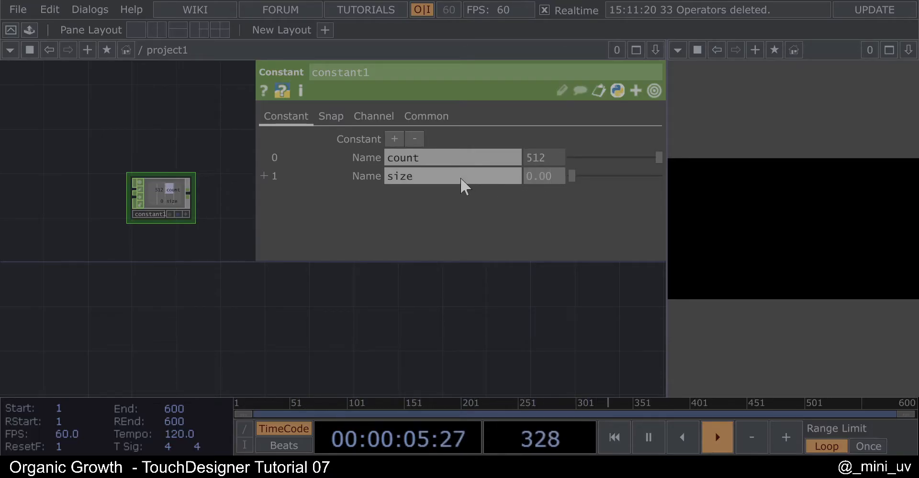
text(75)
key(Return)
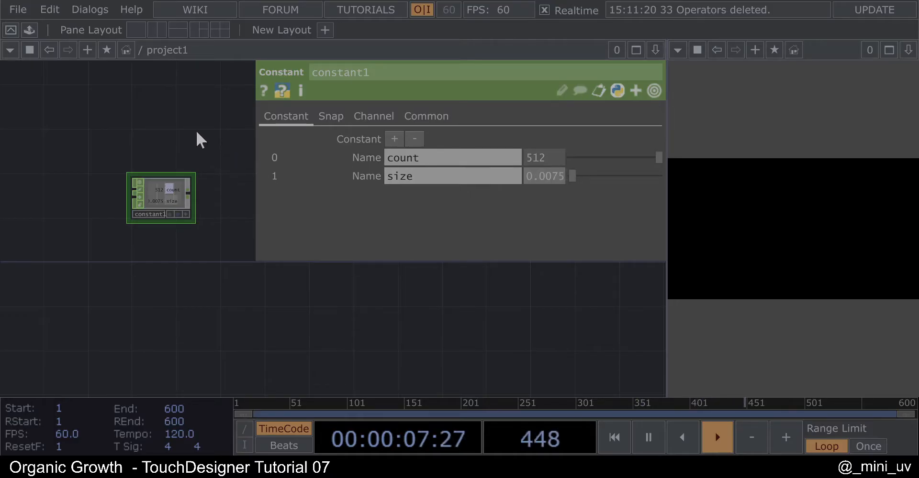
drag(197, 133, 178, 132)
drag(184, 277, 163, 239)
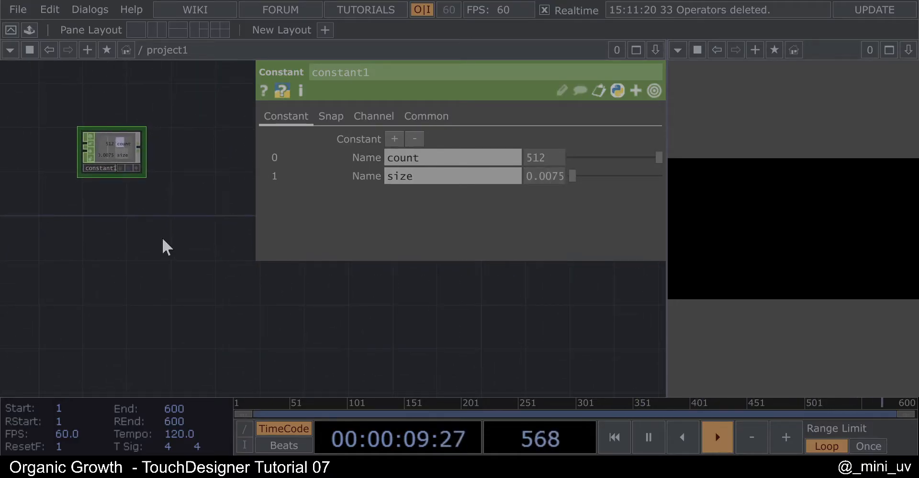
key(p)
Add a Ramp TOP directly below constant1 in the network
scroll(174, 236, down, 3)
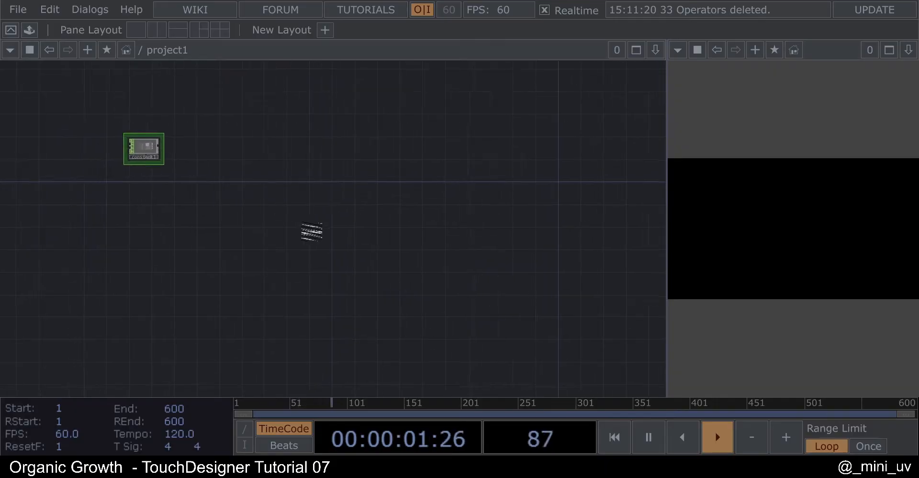
drag(309, 232, 395, 231)
scroll(249, 221, up, 3)
drag(248, 220, 242, 249)
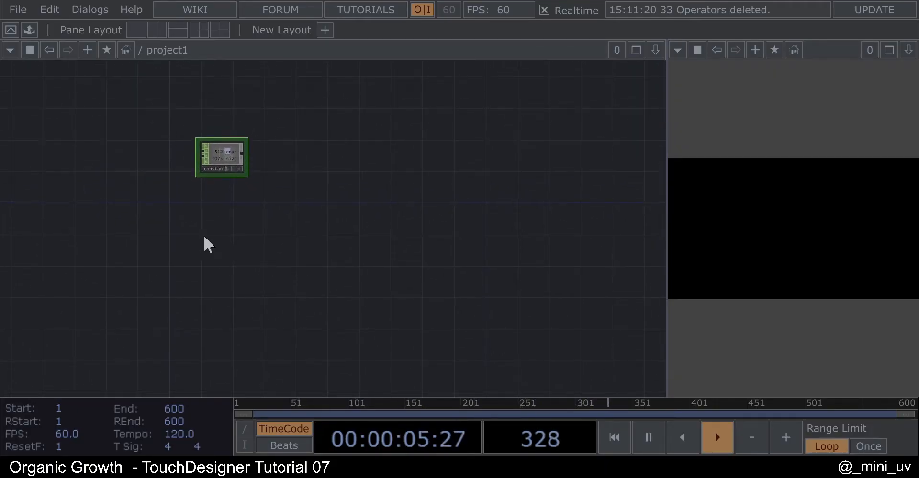
key(Tab)
text(ra)
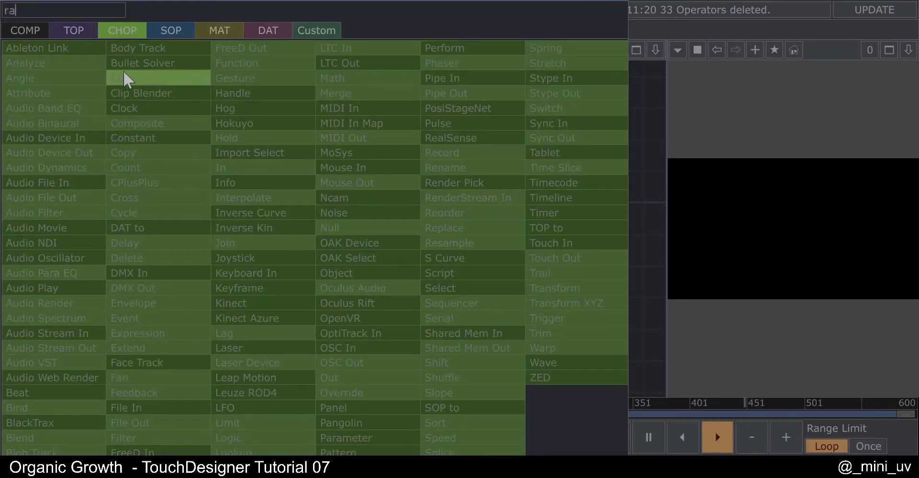
click(59, 34)
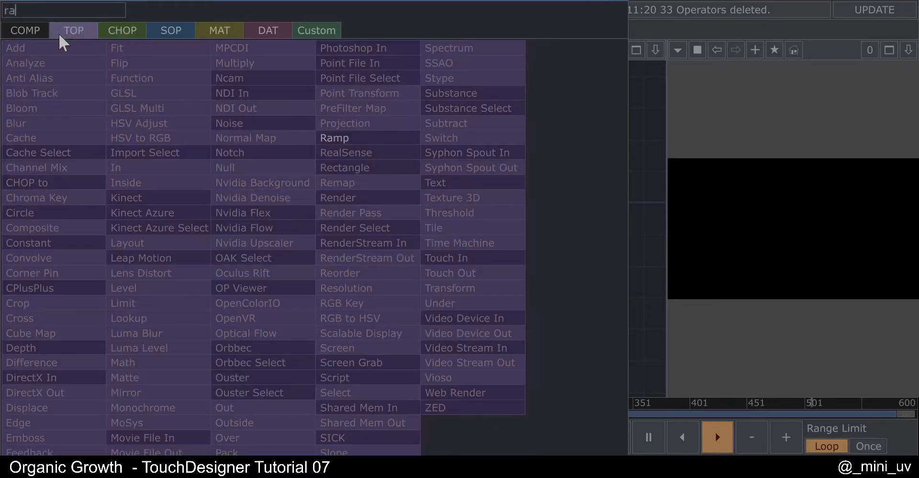
click(341, 139)
click(218, 217)
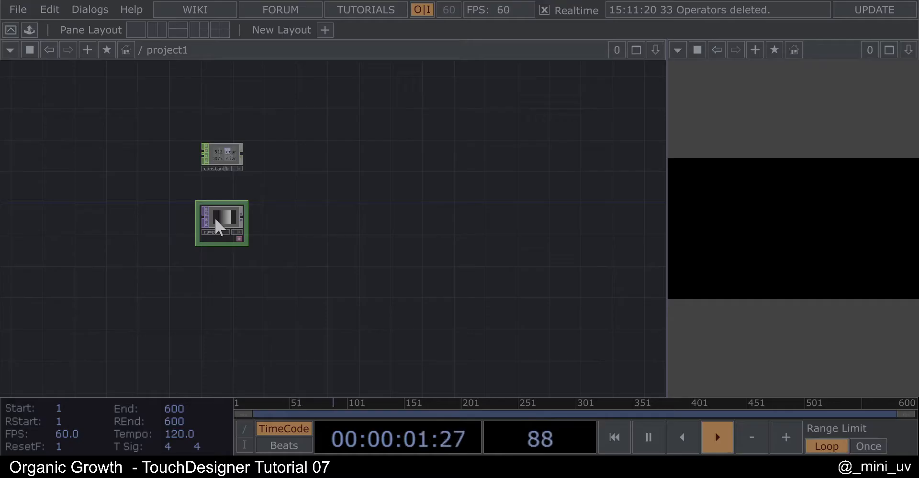
Duplicate the ramp, place the copy below the original, and set the copy's Type to Vertical
key(ctrl+c)
key(ctrl+v)
scroll(220, 292, up, 2)
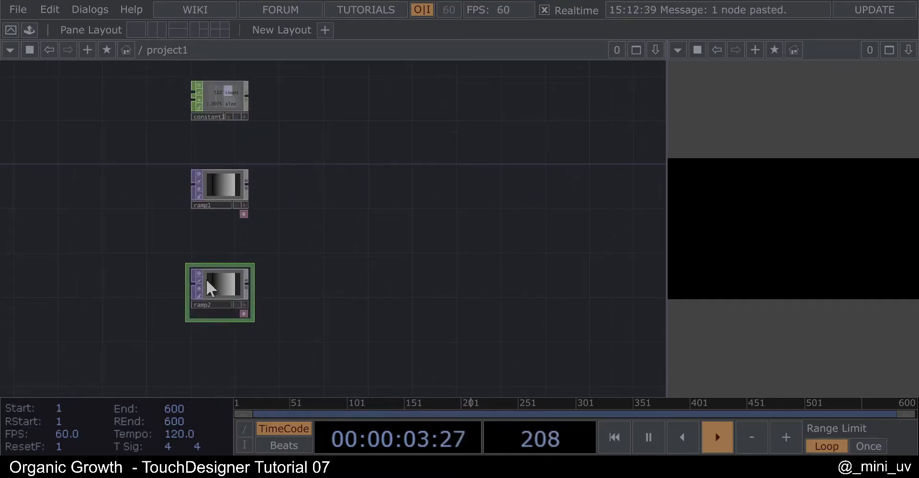
key(p)
click(476, 253)
click(445, 253)
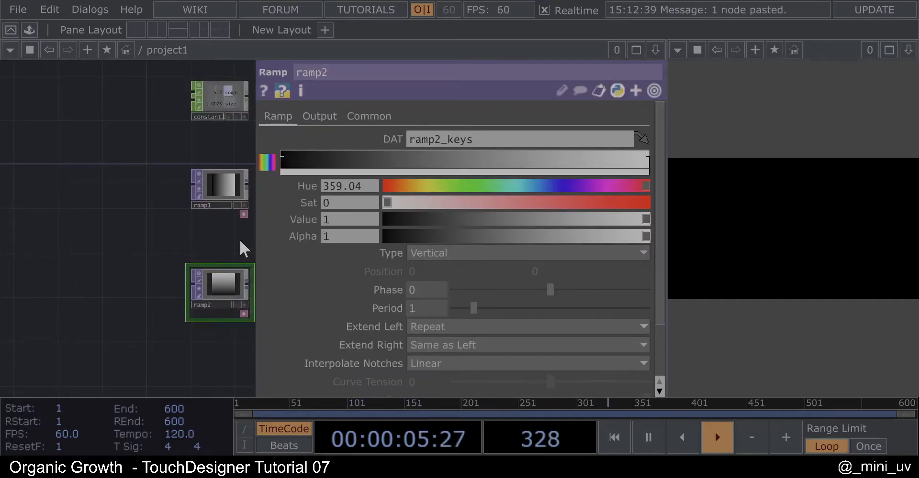
Select both ramps and drive their common Resolution with a CHOP Reference to constant1's count channel
key(p)
drag(243, 194, 201, 324)
key(p)
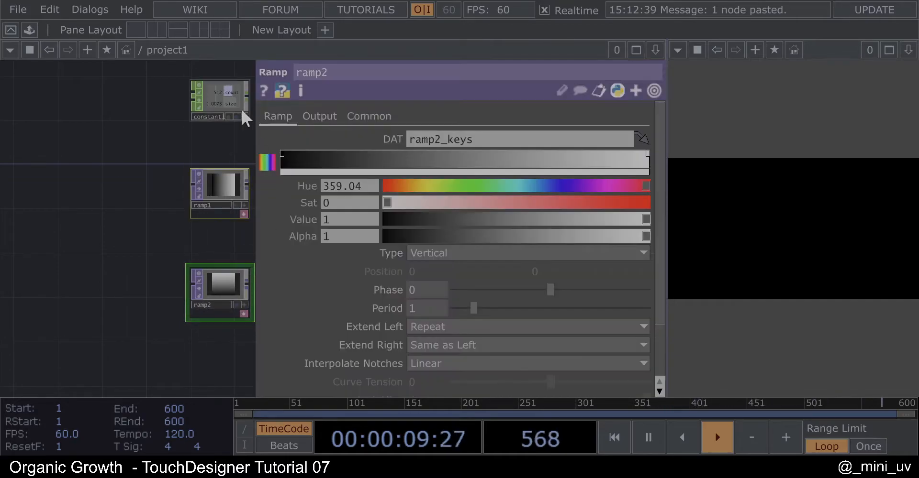
drag(230, 91, 380, 154)
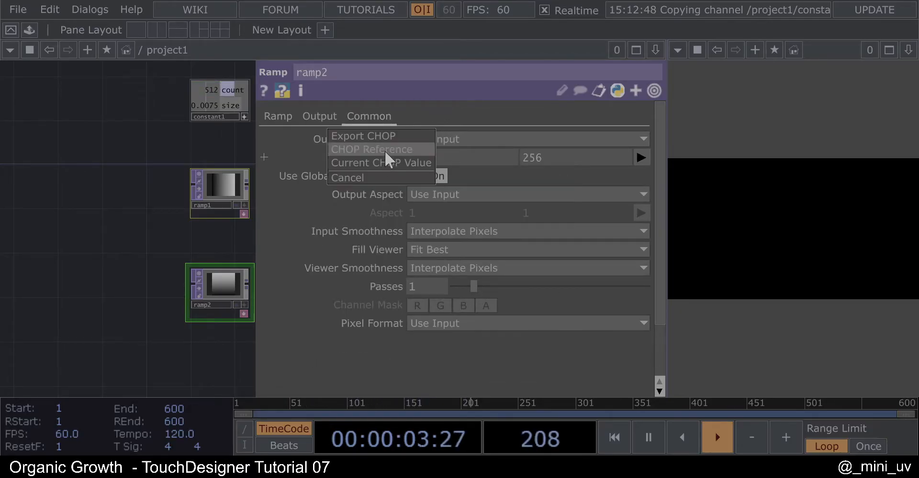
click(387, 150)
Set the Pixel Format of both selected ramps to 32-bit float (Mono)
click(438, 324)
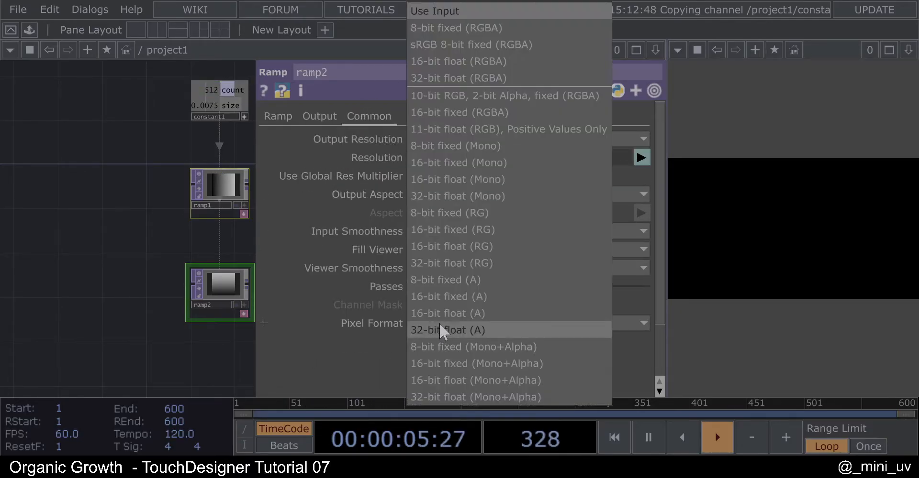
click(447, 197)
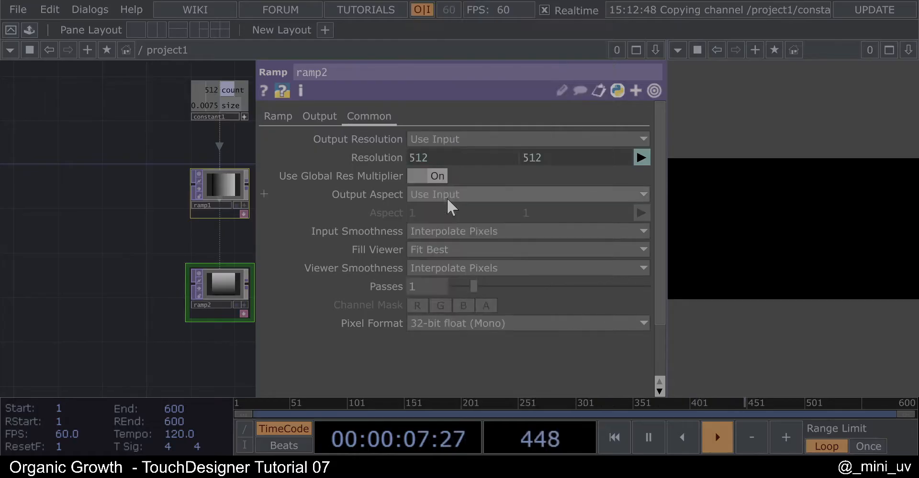
click(163, 191)
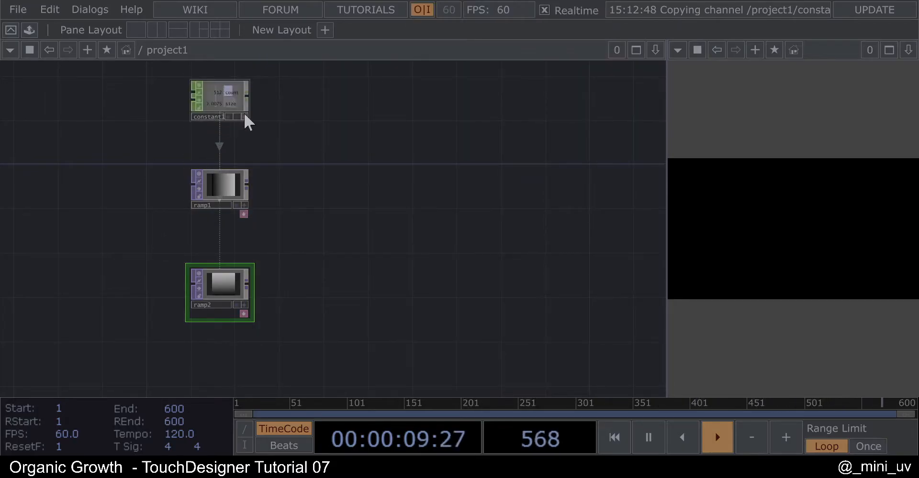
right_click(232, 98)
click(282, 96)
drag(431, 16, 263, 64)
drag(263, 255, 239, 115)
click(115, 0)
click(75, 8)
double_click(120, 1)
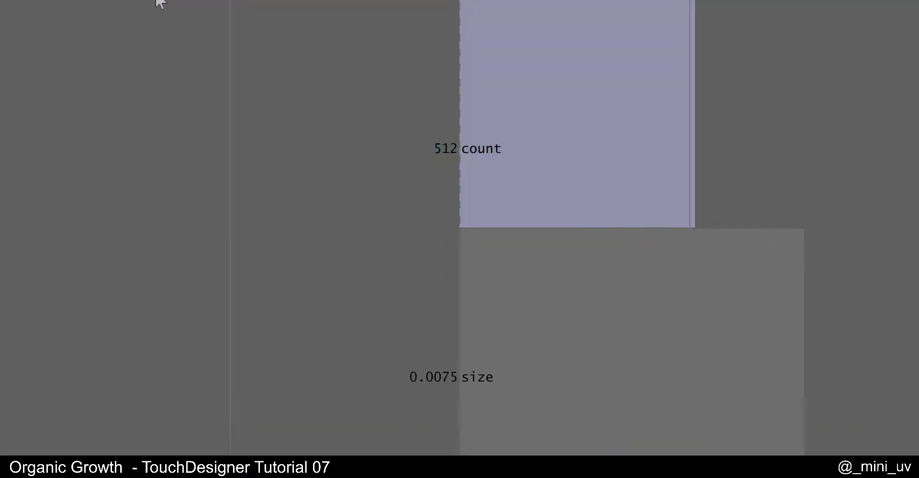
double_click(814, 7)
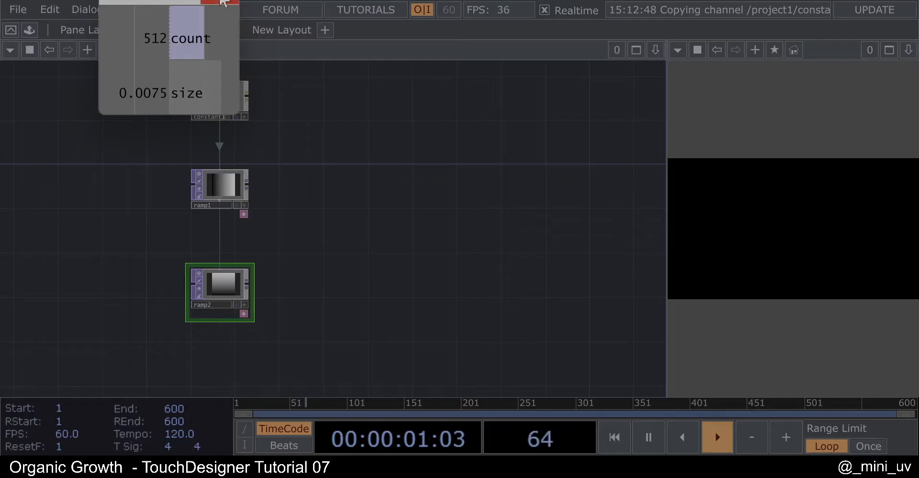
click(222, 1)
Open constant1's viewer in a floating window and shrink it to a small box beside the network
right_click(222, 88)
click(252, 96)
drag(221, 6, 174, 33)
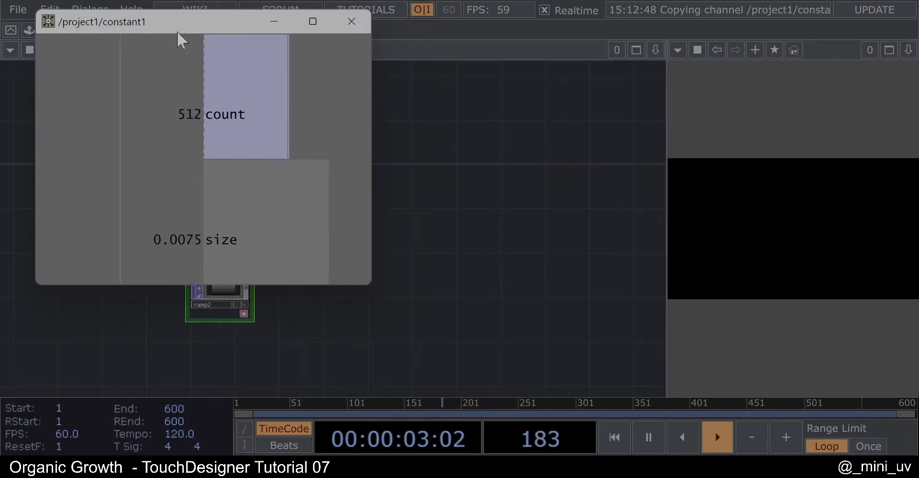
drag(369, 285, 195, 151)
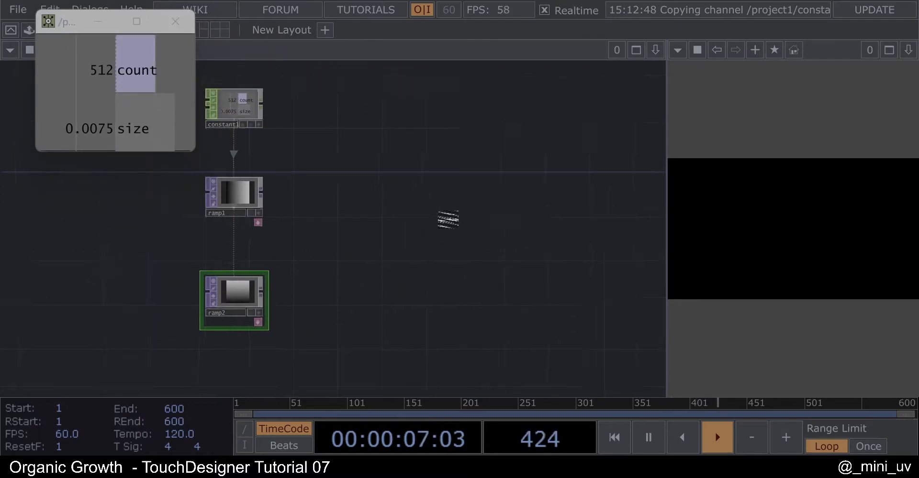
Add a Reorder TOP to the network beside the two ramps
key(Tab)
text(re)
click(390, 272)
click(400, 233)
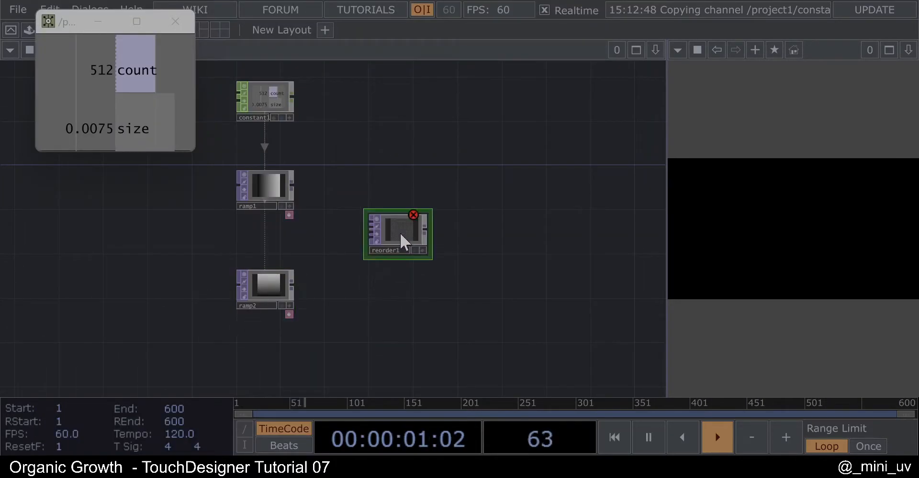
Wire ramp1 and ramp2 into the Reorder TOP and take its Output Green from Input 2
drag(313, 160, 240, 359)
drag(292, 186, 390, 216)
scroll(318, 269, up, 3)
click(421, 230)
key(p)
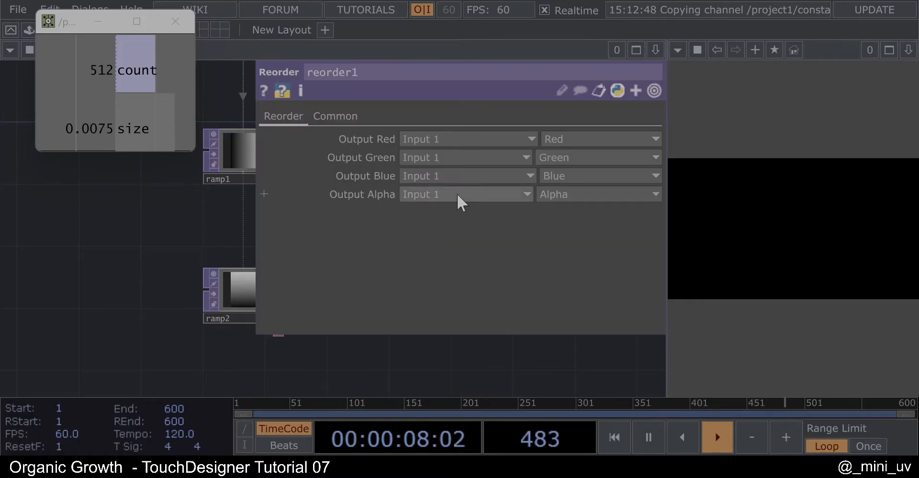
click(453, 161)
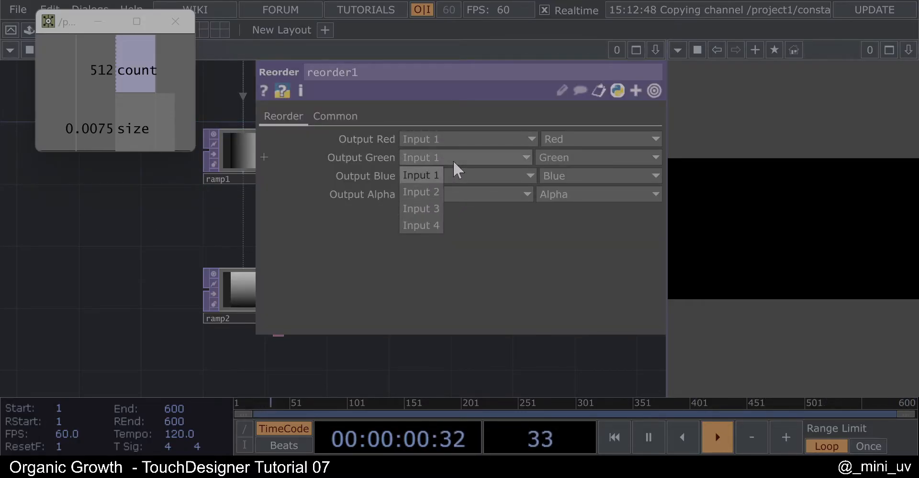
click(435, 188)
Set the Reorder TOP's Pixel Format to 32-bit float (RGBA)
click(342, 121)
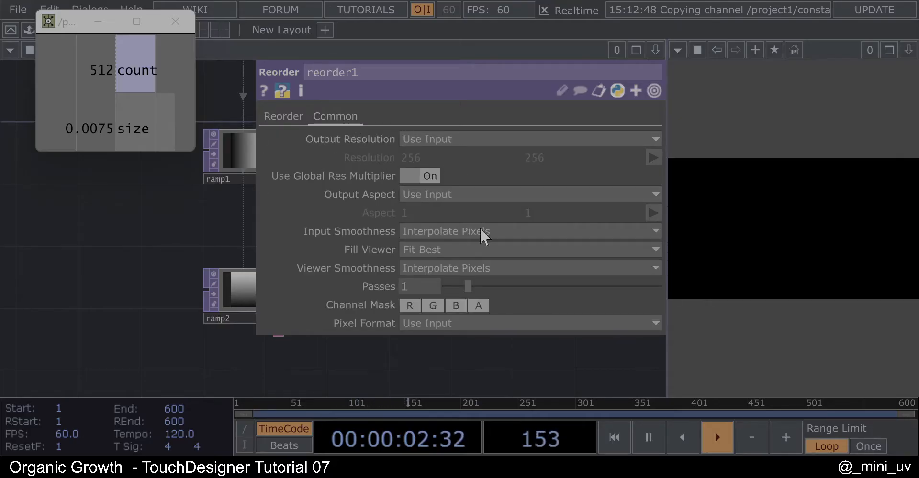
click(426, 323)
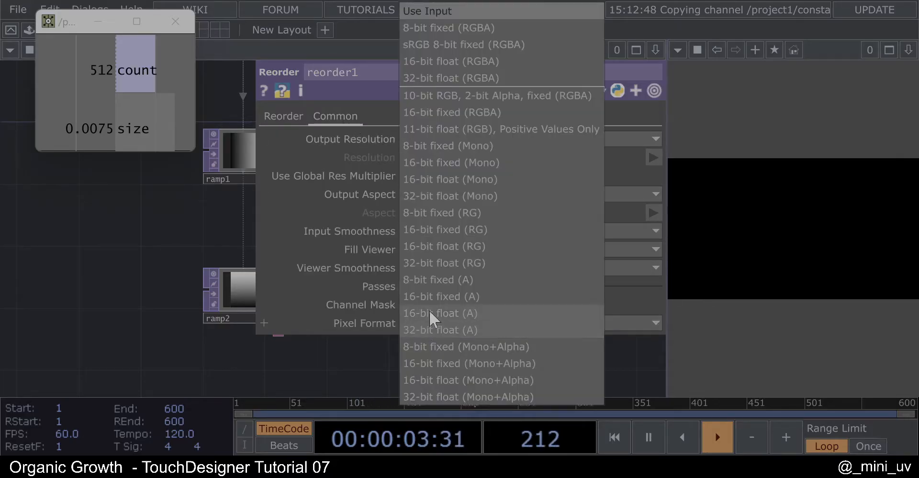
click(473, 79)
drag(500, 184, 439, 209)
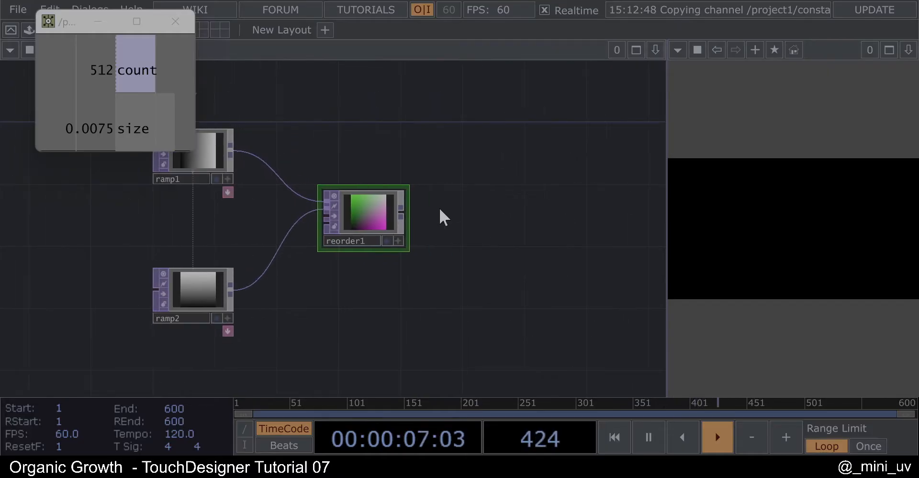
View reorder1's output as a 3D point cloud inside its node viewer
scroll(401, 247, up, 4)
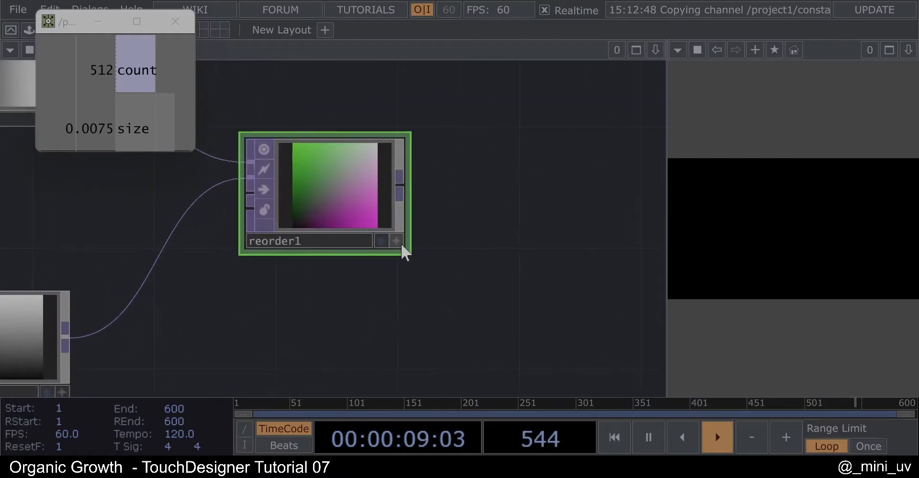
drag(512, 221, 530, 232)
drag(384, 197, 353, 206)
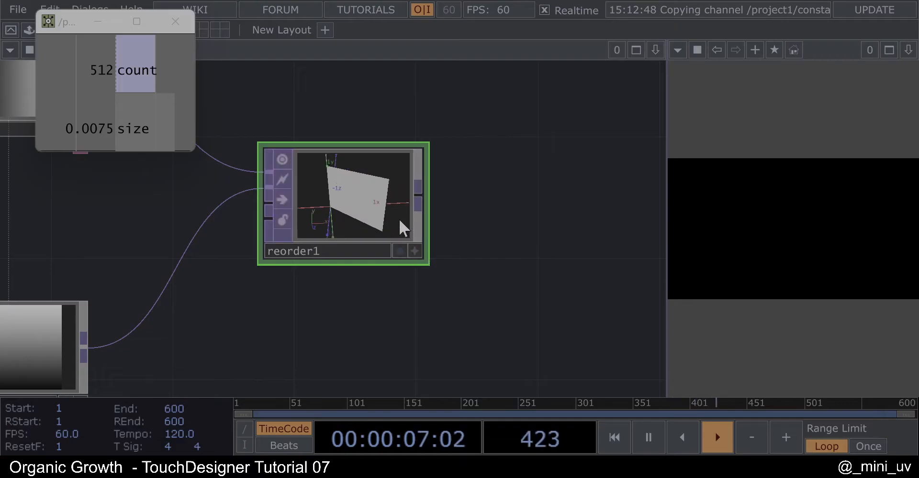
Set reorder1's Output Blue to Zero, reset its point view and turn its viewer off
key(p)
click(308, 117)
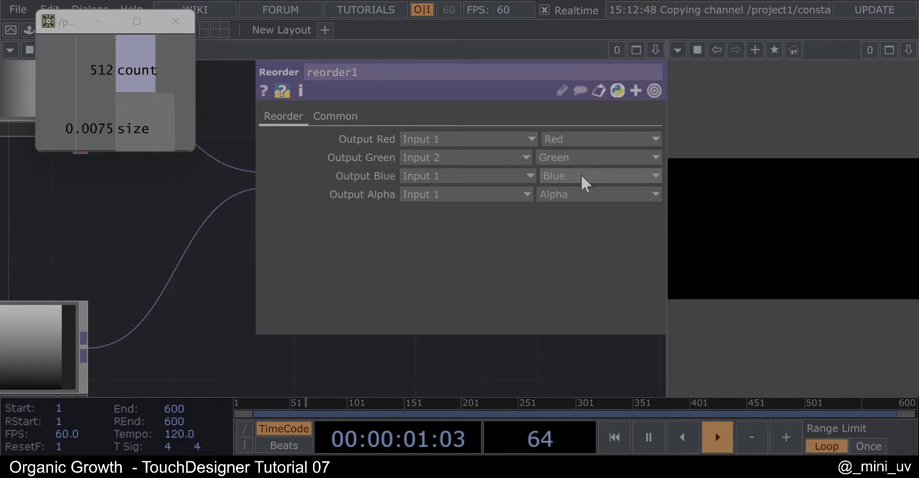
click(560, 177)
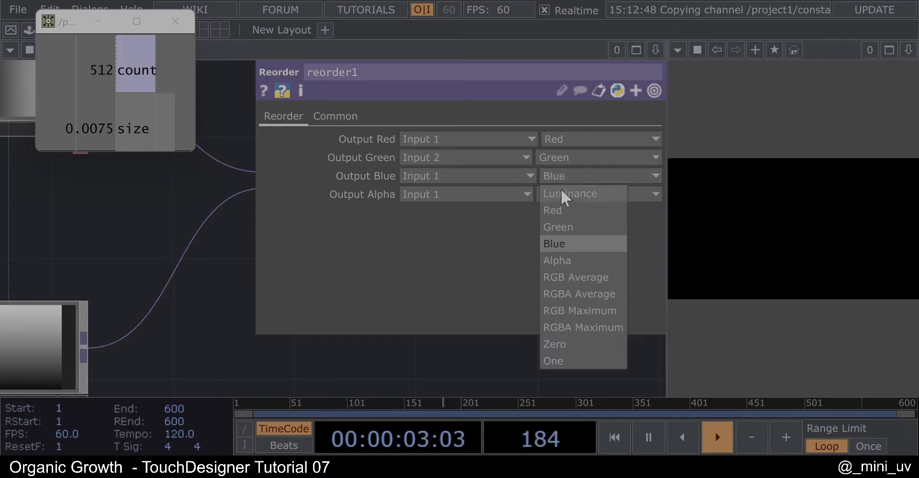
click(555, 344)
key(p)
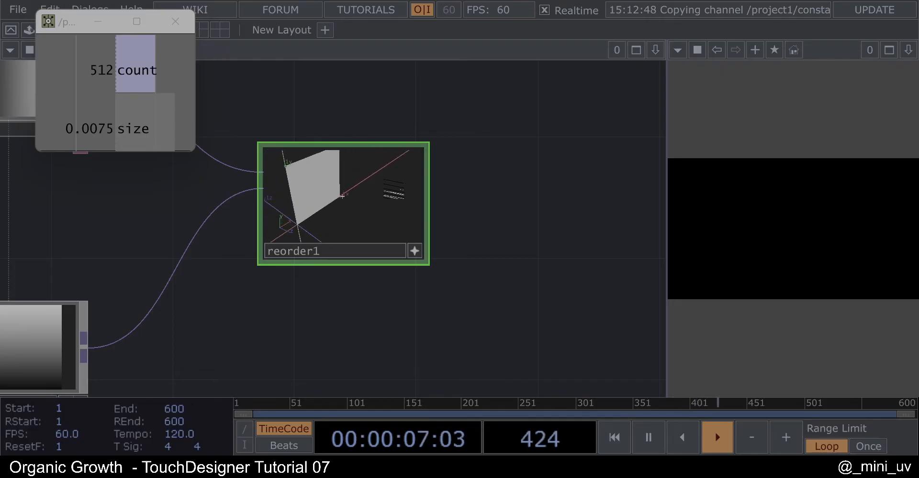
key(h)
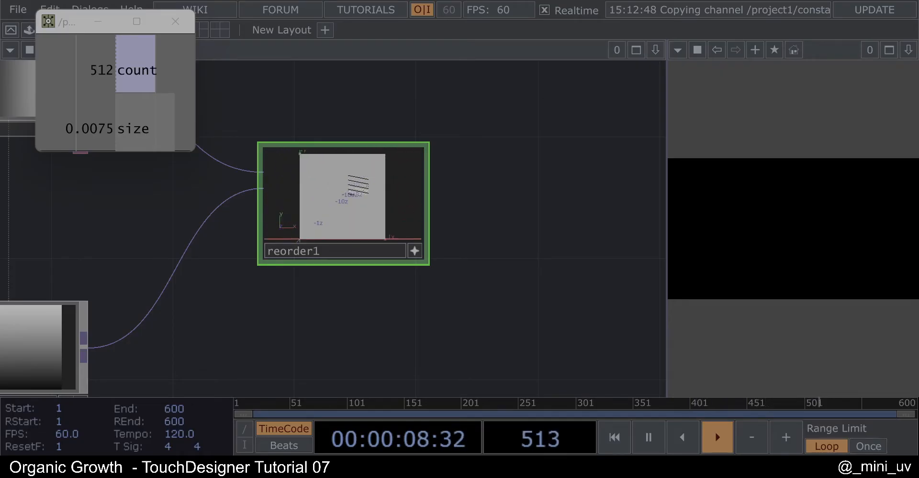
click(413, 250)
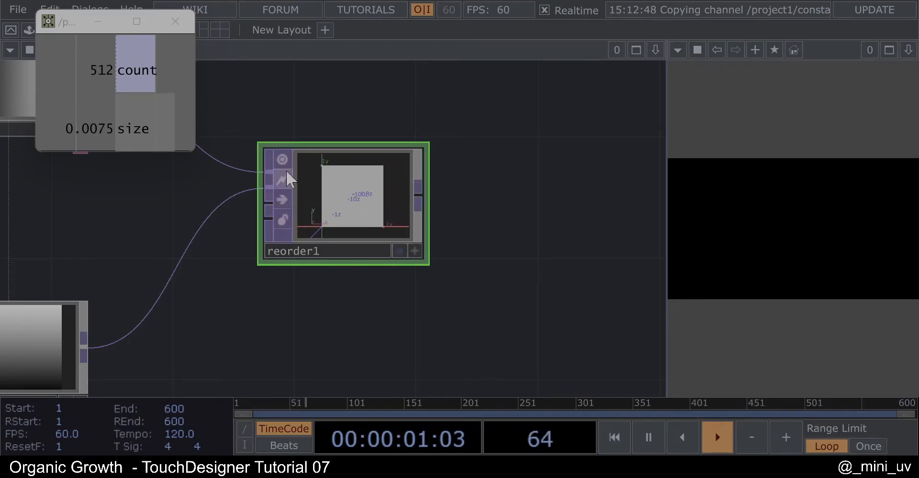
Add a Math TOP wired after reorder1
scroll(309, 170, down, 2)
drag(438, 194, 324, 239)
scroll(335, 222, down, 3)
right_click(283, 217)
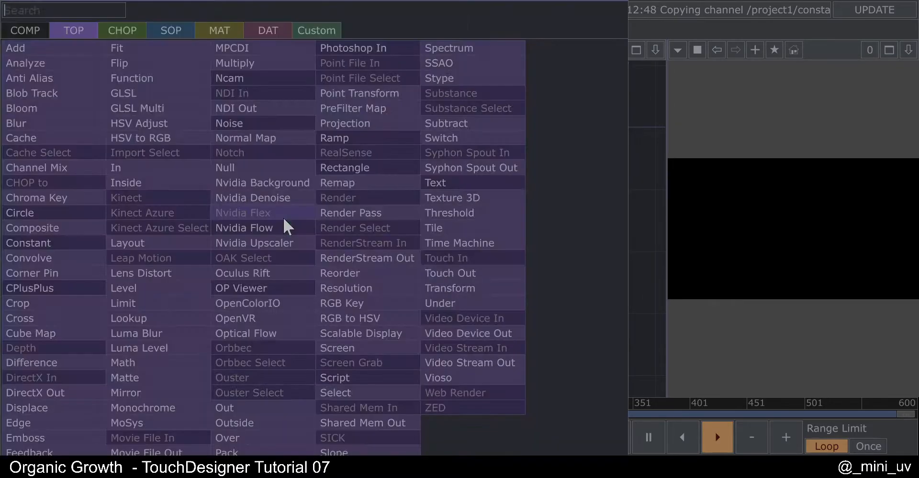
click(182, 362)
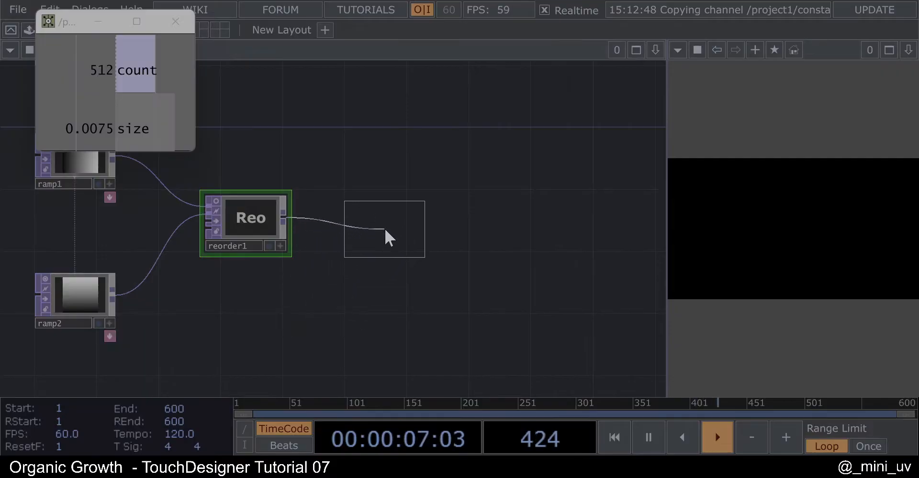
click(387, 226)
Set the lower value of math1's To Range to -1
key(p)
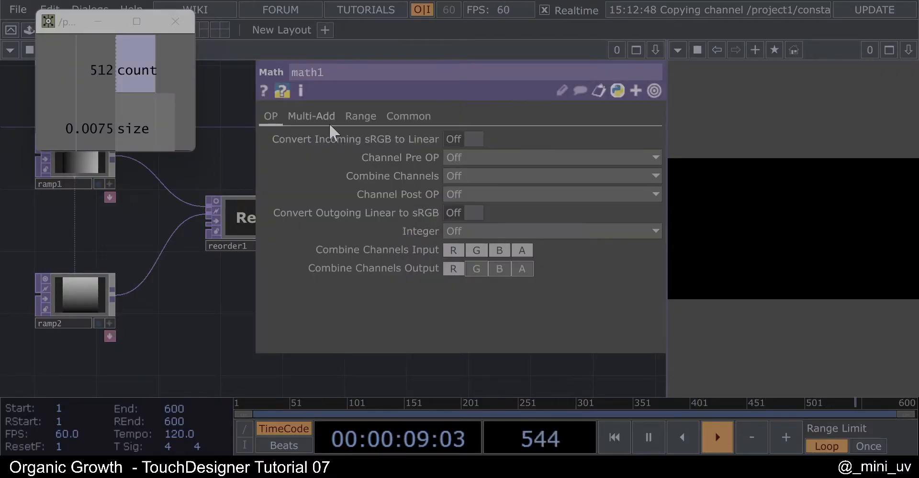
click(367, 119)
click(486, 158)
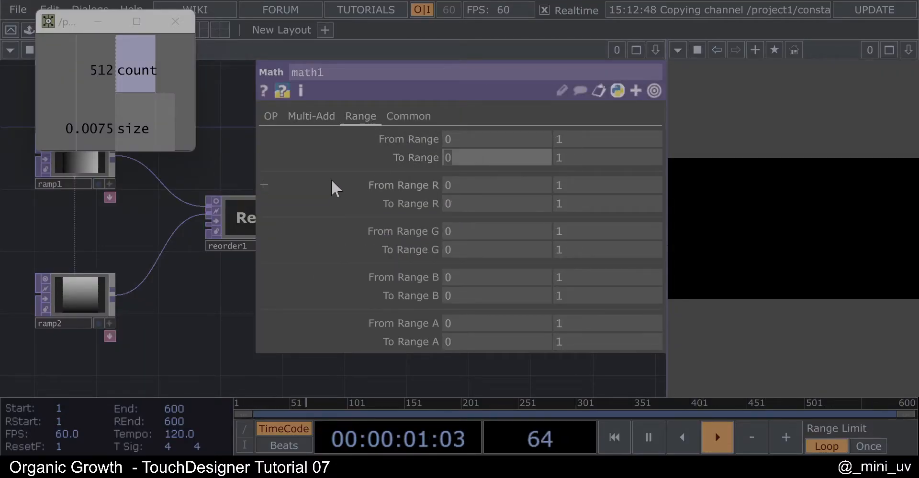
text(-1)
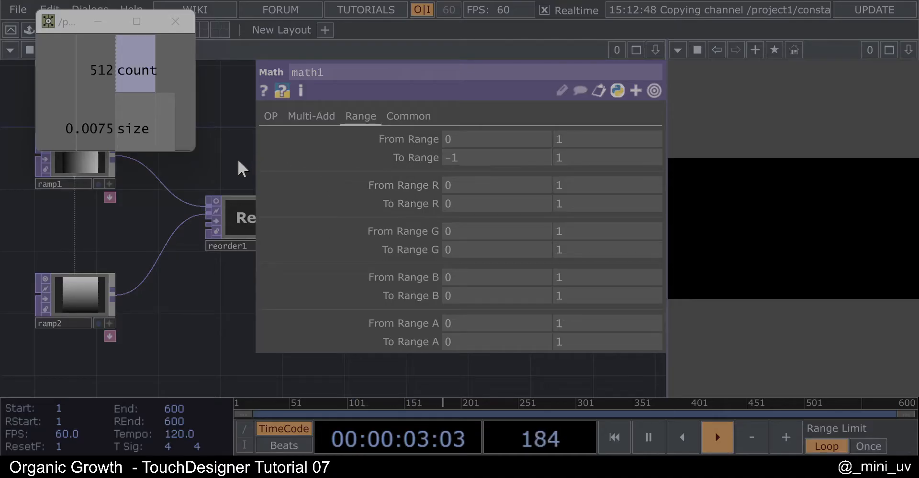
text(p)
Inspect math1's output as a point cloud in its viewer and switch that viewer off
scroll(412, 258, up, 5)
click(398, 257)
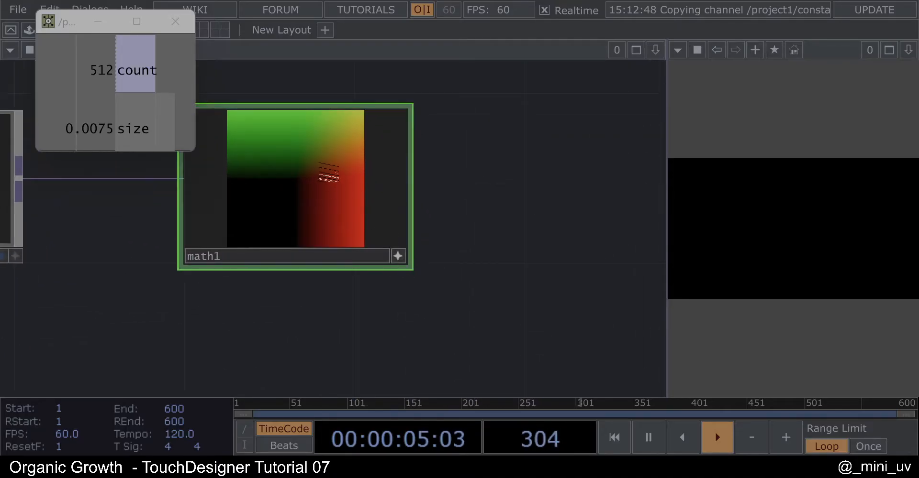
key(x)
scroll(307, 179, down, 2)
mouse_move(304, 181)
mouse_down()
mouse_move(276, 190)
mouse_move(359, 198)
mouse_move(306, 202)
mouse_move(287, 180)
mouse_move(263, 185)
mouse_move(303, 205)
mouse_move(318, 189)
mouse_move(341, 199)
mouse_move(318, 185)
mouse_move(303, 190)
mouse_move(317, 195)
mouse_move(303, 182)
mouse_move(312, 184)
mouse_up()
click(398, 256)
scroll(262, 154, down, 5)
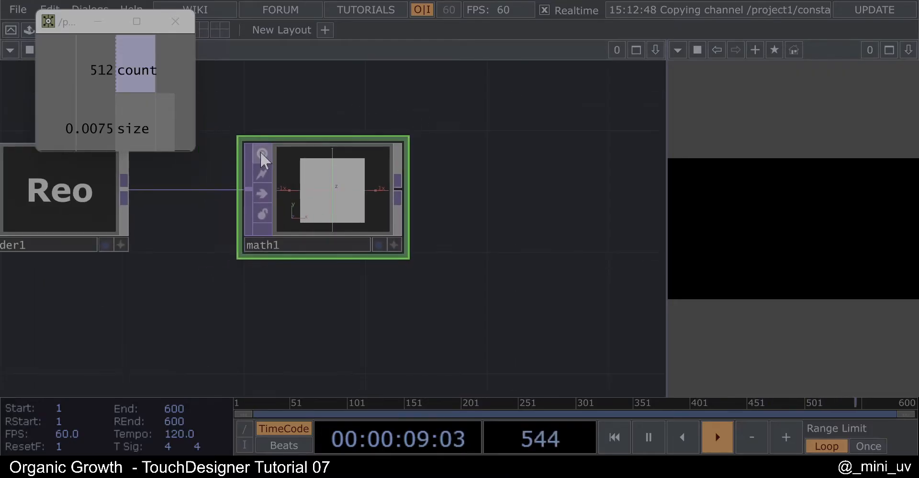
Add a Point Transform TOP after math1, leaving a wide gap between them, and turn its viewer off
scroll(378, 214, down, 3)
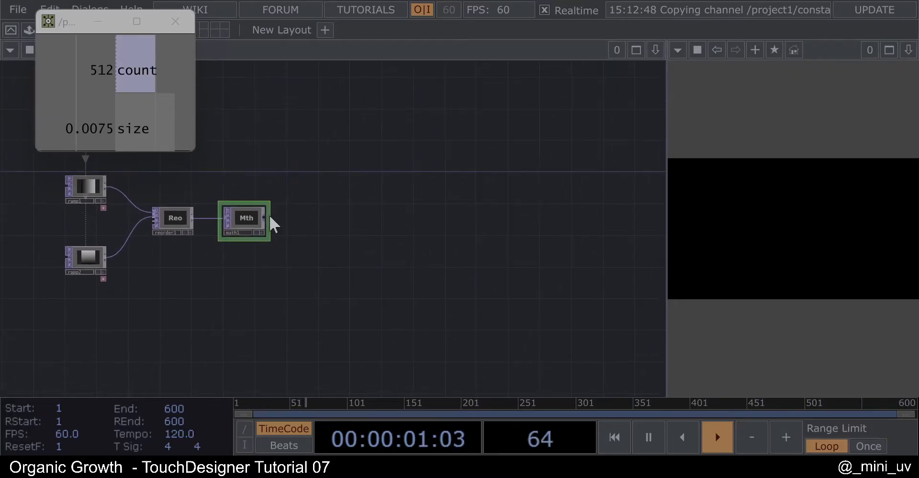
right_click(266, 216)
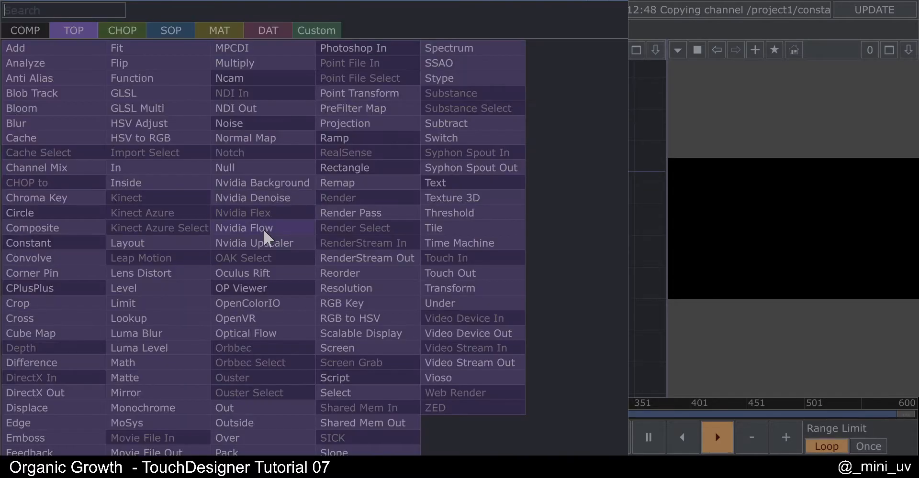
text(po)
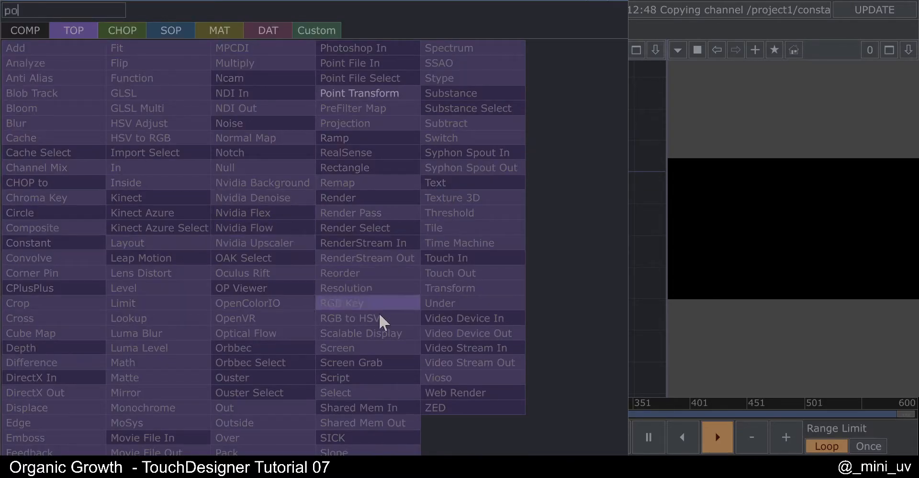
click(371, 98)
click(503, 222)
drag(523, 192, 432, 176)
scroll(429, 196, up, 3)
click(364, 233)
drag(523, 209, 418, 212)
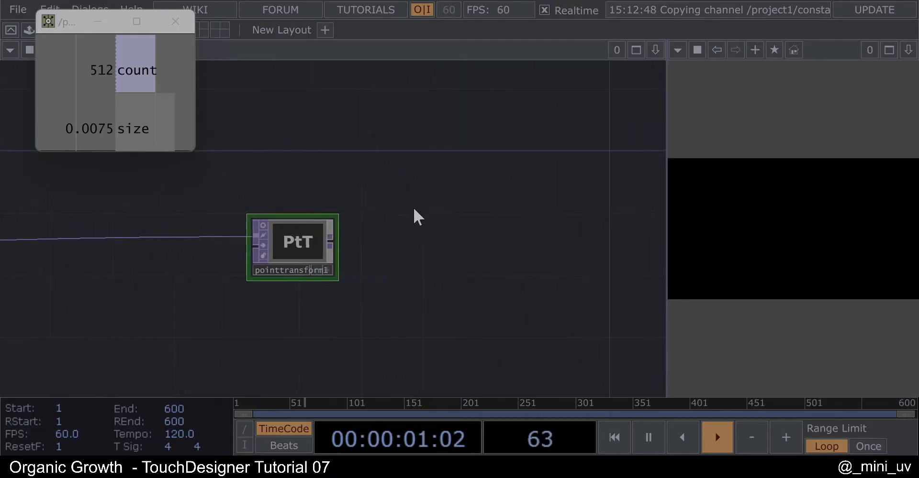
Add a Null TOP after pointtransform1 and rename it pos
scroll(306, 235, down, 2)
right_click(316, 239)
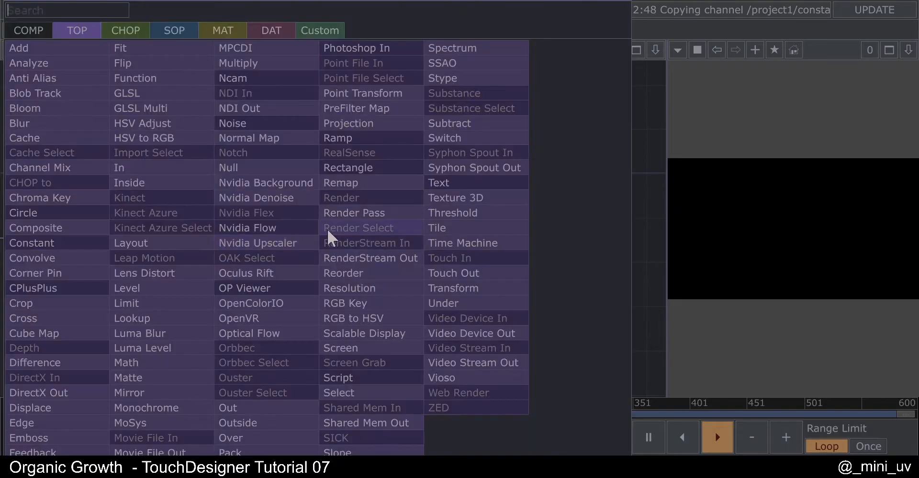
click(261, 167)
click(454, 242)
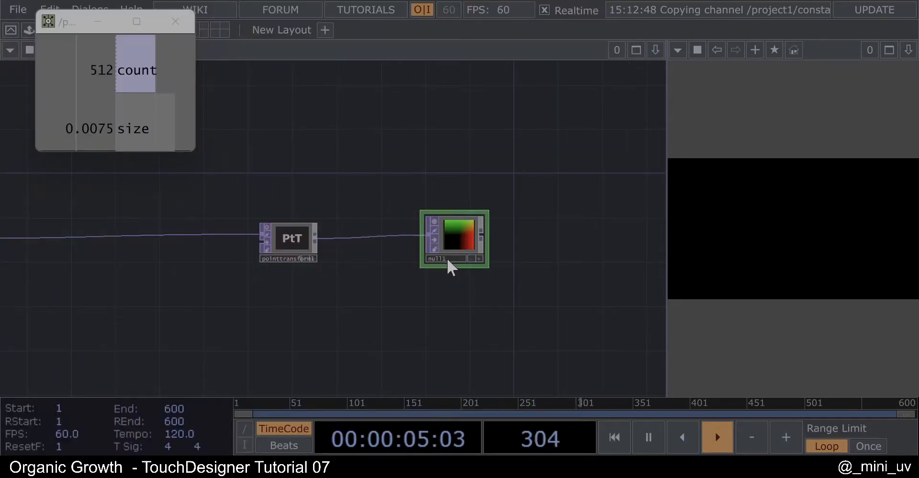
click(441, 259)
text(pos)
key(Return)
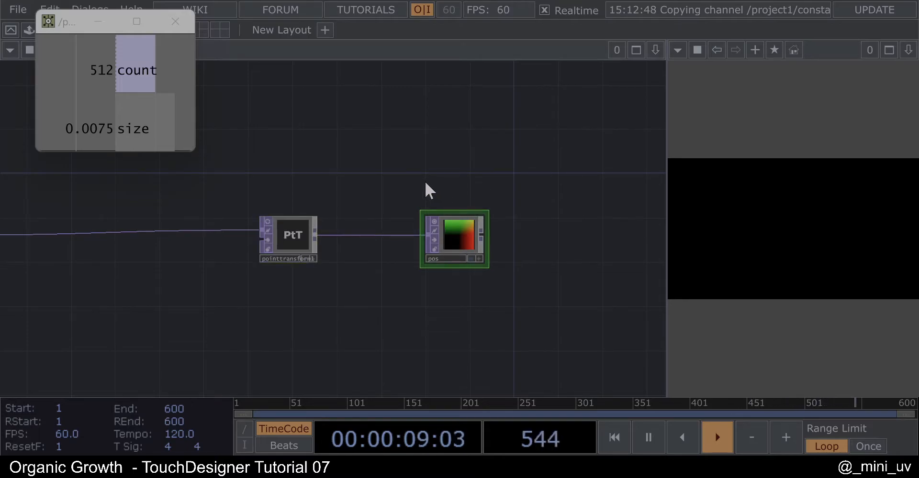
Color the pos node crimson and turn its viewer off
key(c)
click(80, 380)
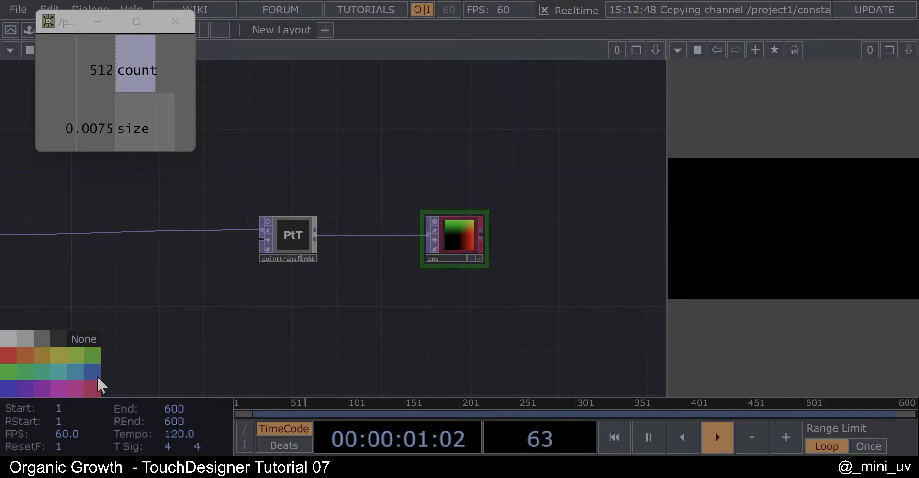
drag(389, 246, 291, 246)
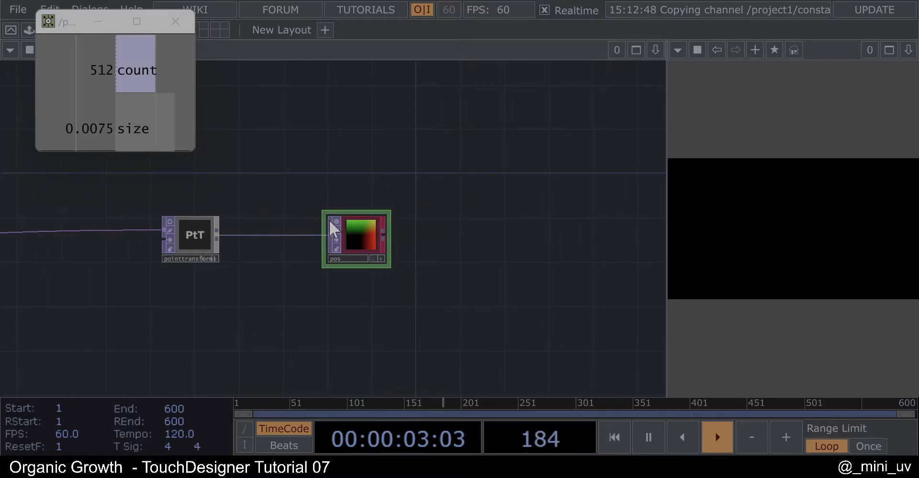
mouse_move(437, 228)
mouse_down()
mouse_move(302, 212)
mouse_move(438, 217)
mouse_up()
click(213, 220)
Close the floating viewer window that shows constant1's count and size values
scroll(438, 216, down, 2)
scroll(437, 214, down, 1)
drag(432, 177, 501, 181)
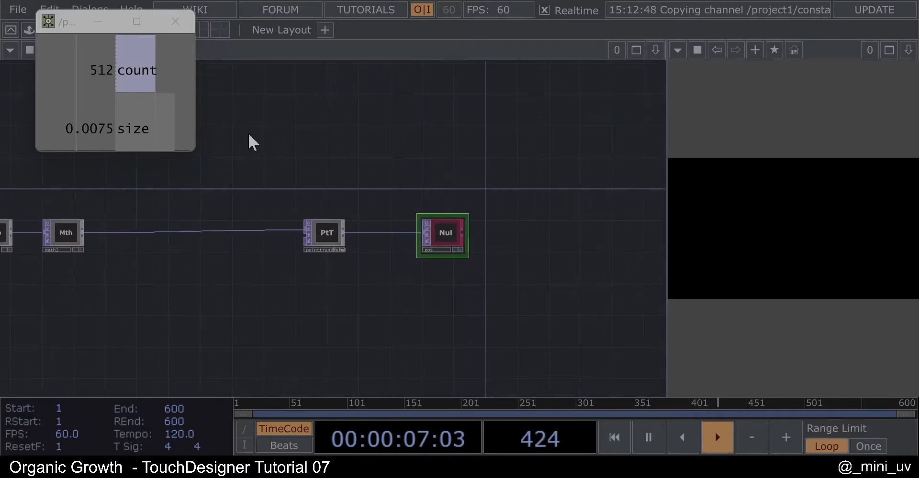
drag(308, 147, 377, 158)
drag(65, 23, 148, 39)
click(183, 44)
drag(184, 113, 253, 108)
scroll(254, 108, down, 3)
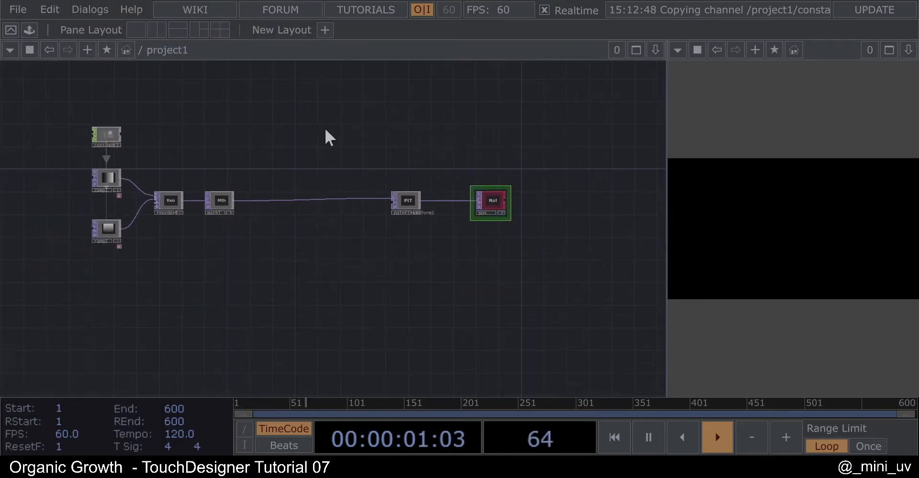
drag(323, 127, 255, 131)
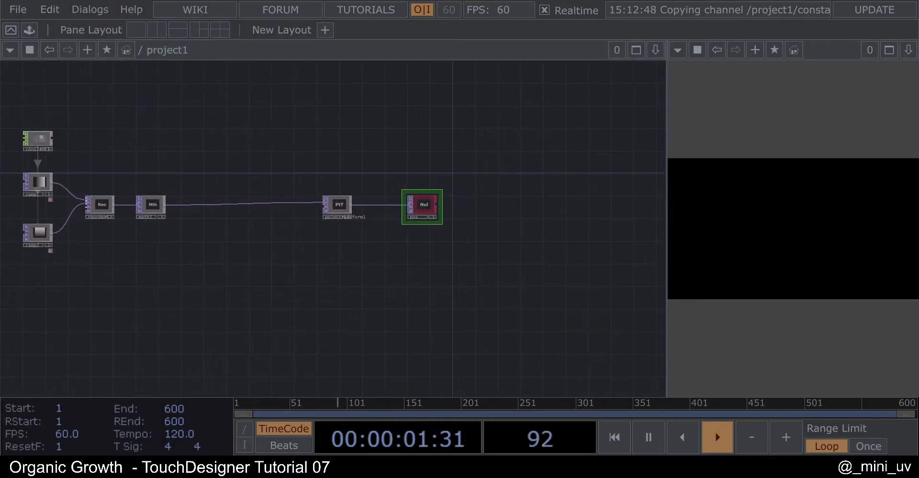
Add the pointRender component from the Palette's PointClouds group to the network and close the Palette
click(34, 28)
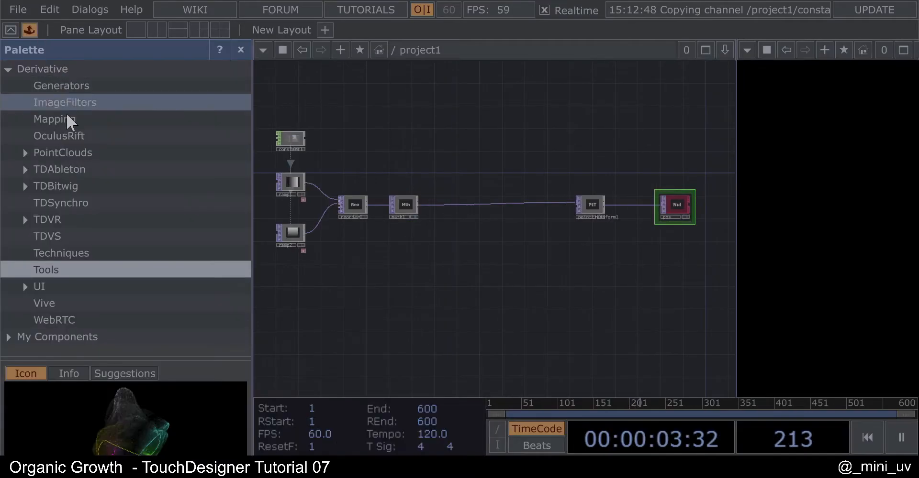
click(96, 154)
drag(100, 358, 139, 167)
drag(56, 245, 615, 280)
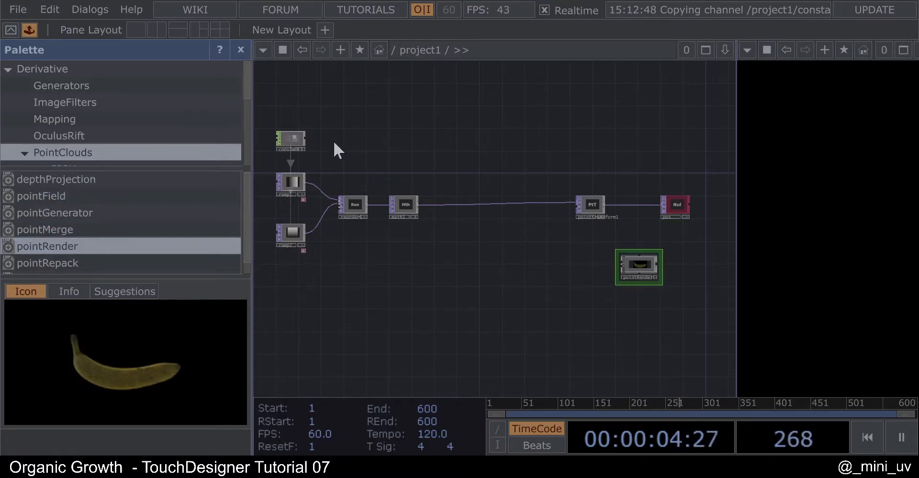
click(239, 52)
Place pointRender beside the pos null and wire pos into its first input
drag(382, 213, 221, 215)
drag(215, 268, 308, 212)
scroll(292, 206, up, 5)
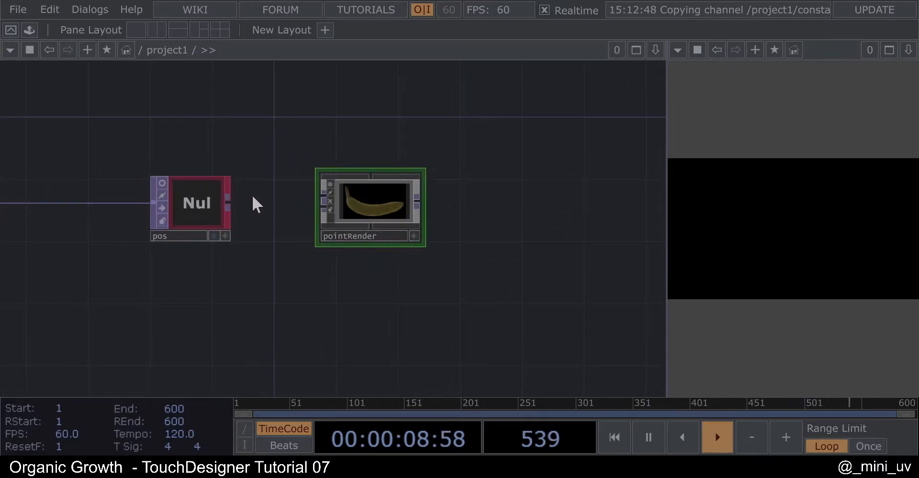
drag(229, 203, 307, 194)
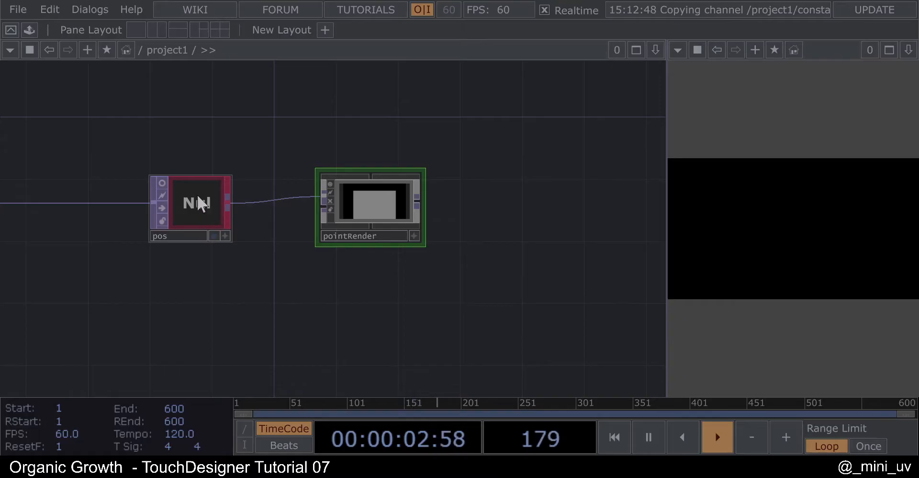
Widen the second pane, show pointRender's output in it and frame the point grid in that view
scroll(328, 193, up, 3)
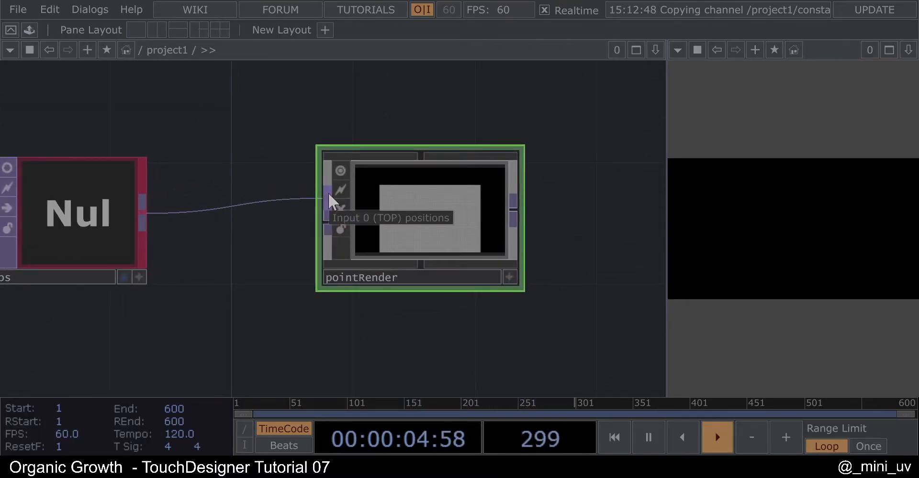
drag(298, 173, 266, 180)
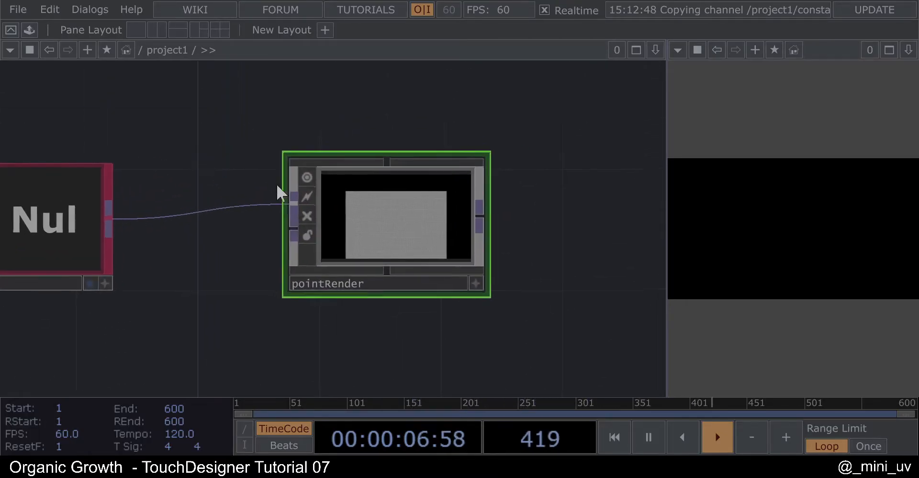
scroll(302, 177, down, 3)
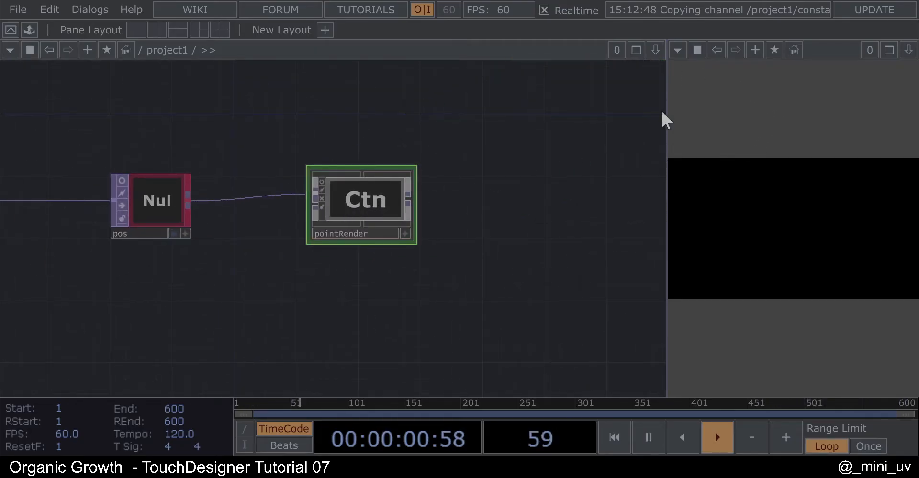
drag(666, 111, 568, 115)
drag(743, 121, 740, 53)
middle_drag(772, 245, 669, 287)
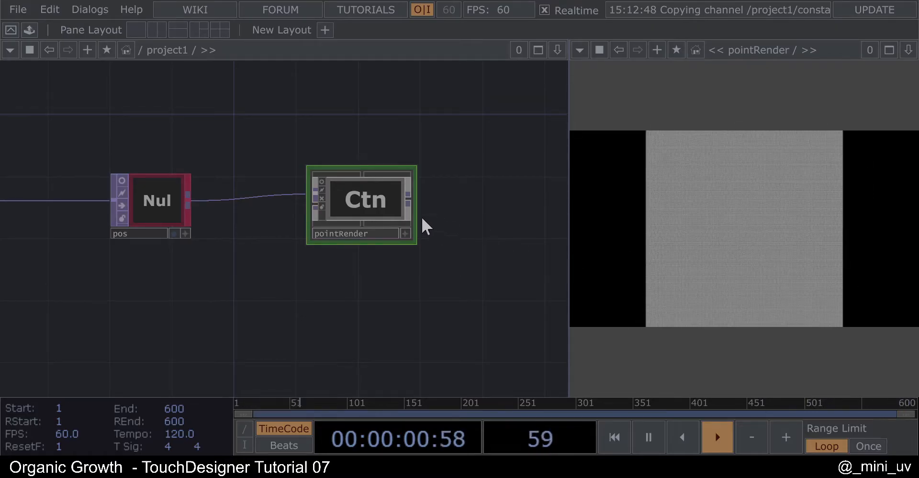
Set the Point Render resolution of pointRender to 1080 by 1080
key(p)
scroll(96, 146, down, 3)
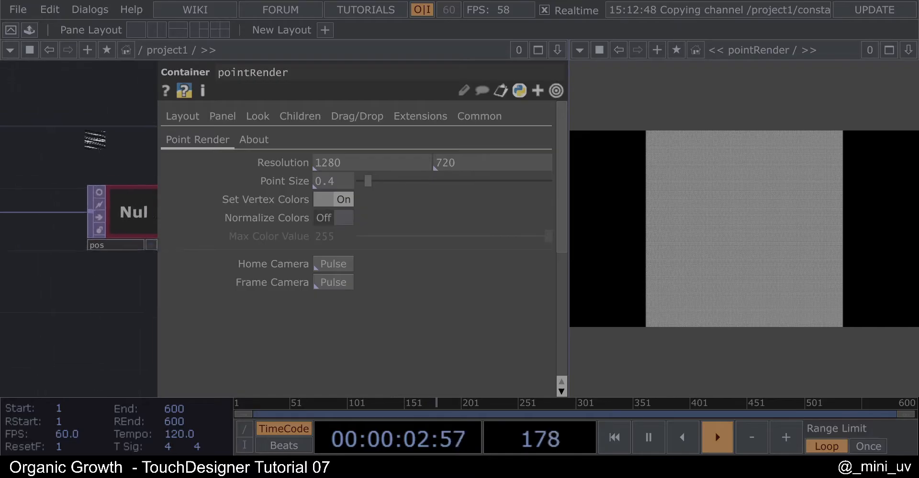
click(335, 163)
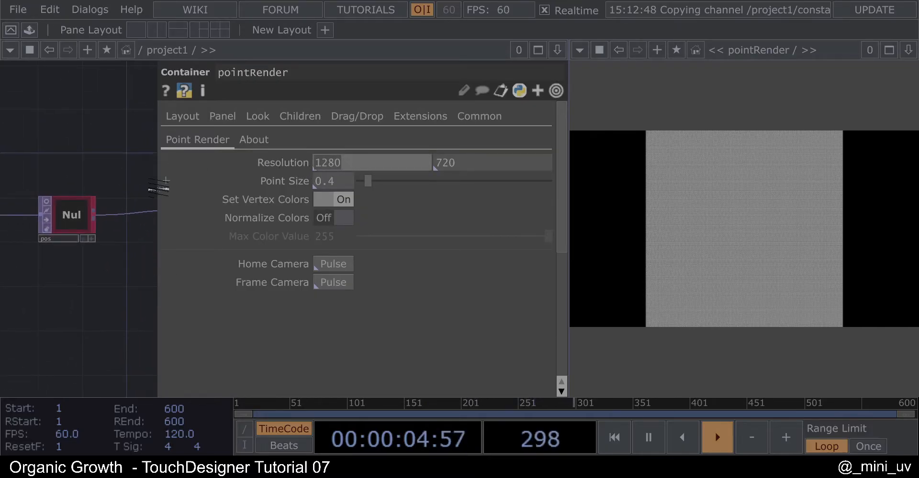
text(1080)
key(Return)
key(Tab)
text(1080)
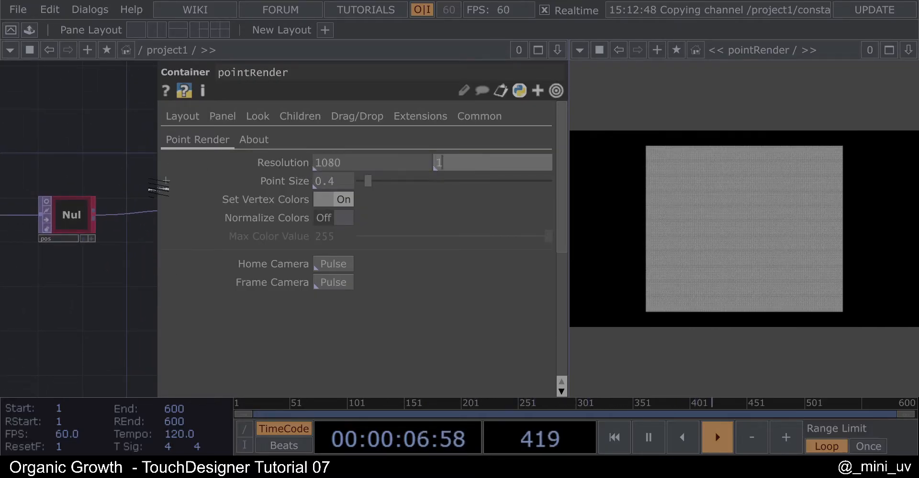
key(Return)
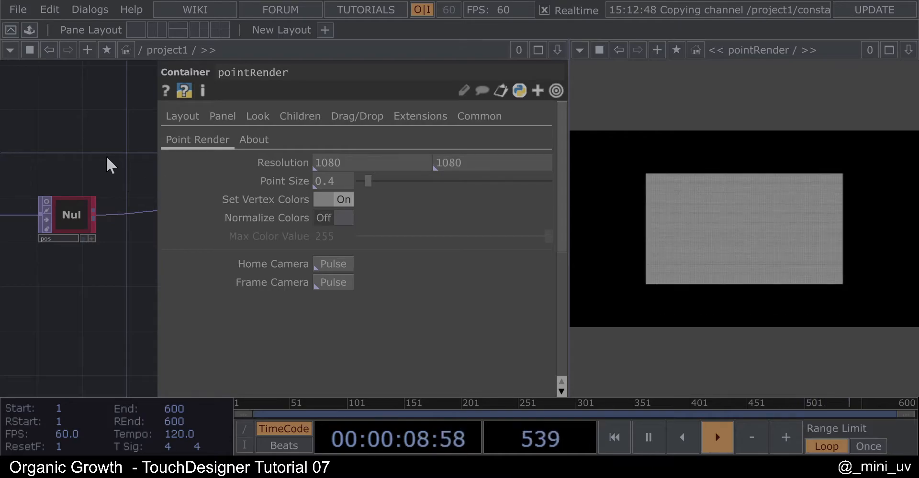
Set pointRender's layout width and height both to 1080
click(185, 120)
drag(98, 153, 19, 158)
scroll(127, 205, down, 4)
scroll(130, 209, up, 6)
drag(337, 197, 251, 205)
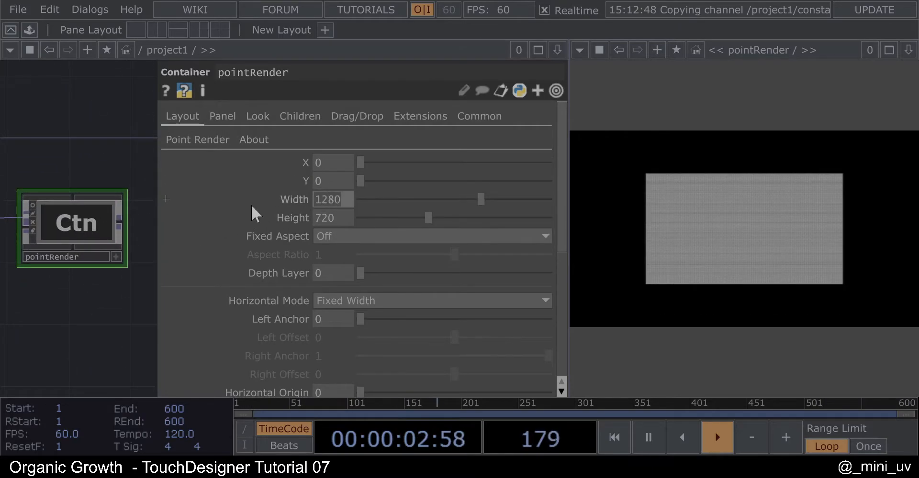
text(1080)
key(Tab)
text(1080)
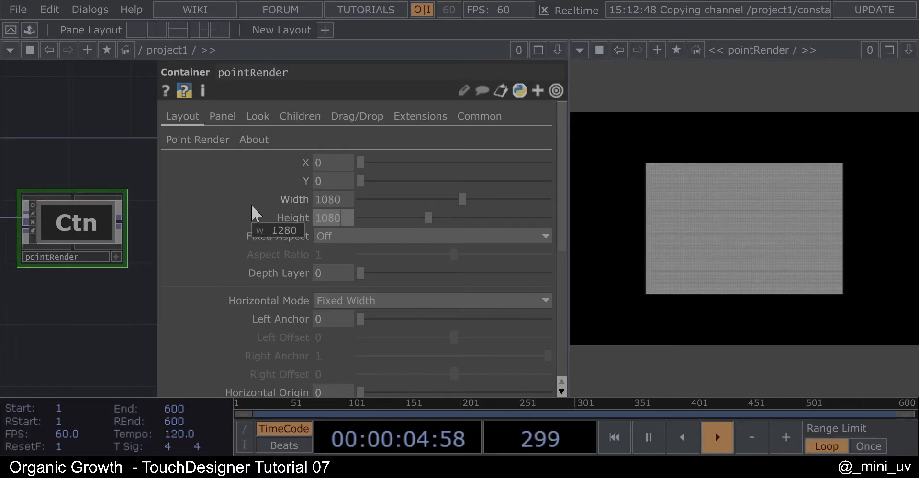
key(Return)
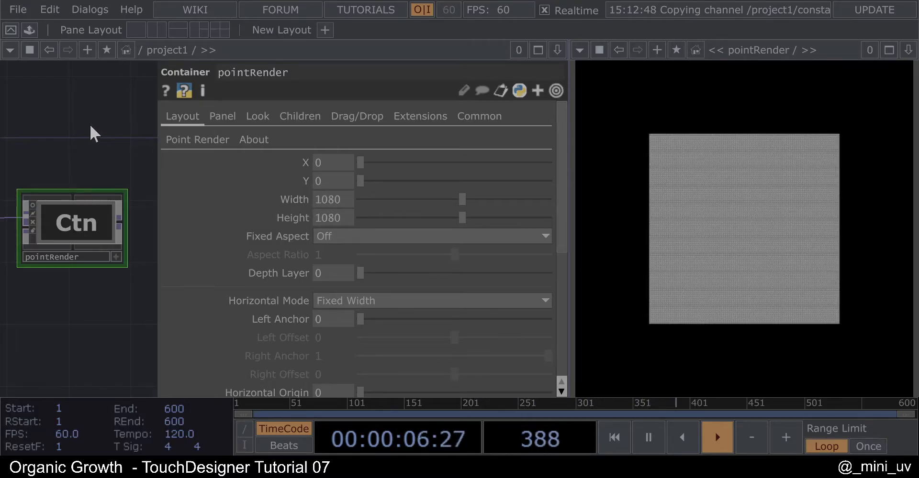
Link pointRender's layout width to its own resolution width with the expression me.par.Resolutionw, and copy that expression
click(181, 141)
click(268, 163)
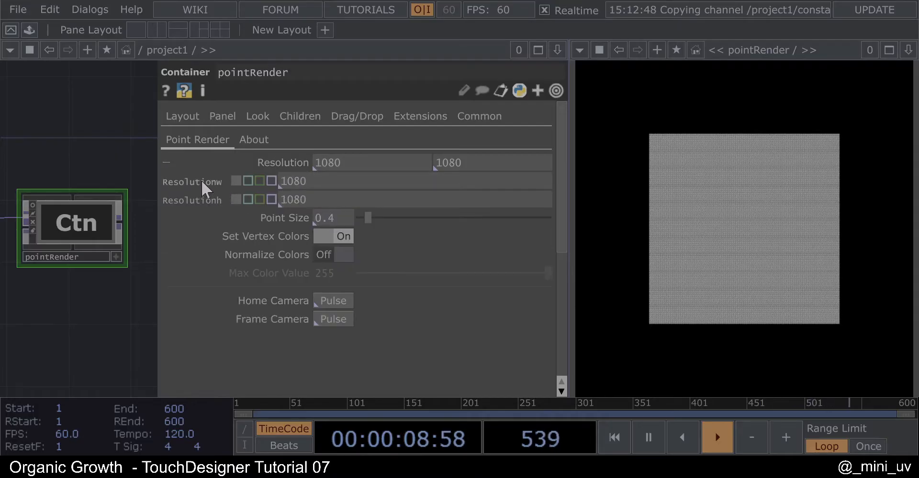
click(188, 119)
drag(204, 125, 298, 202)
click(302, 194)
click(330, 201)
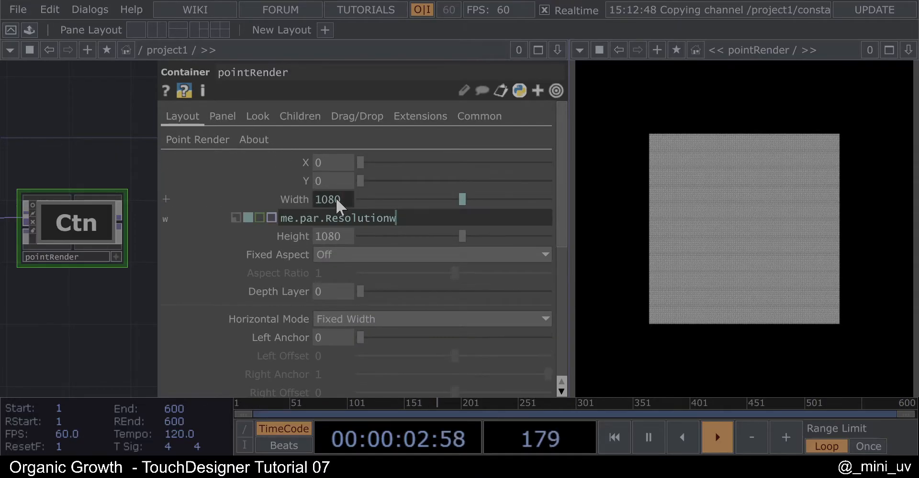
key(ctrl+c)
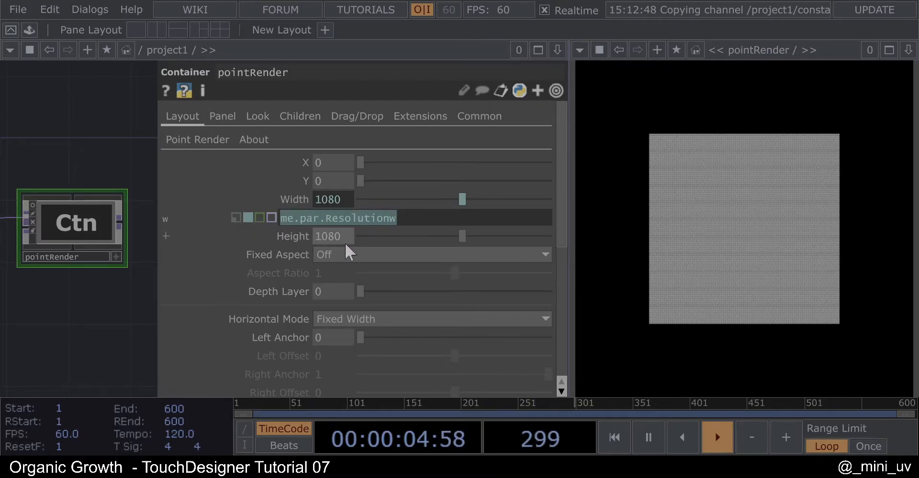
Link pointRender's layout height to its resolution height with the expression me.par.Resolutionh, and close the parameters
click(344, 236)
key(ctrl+v)
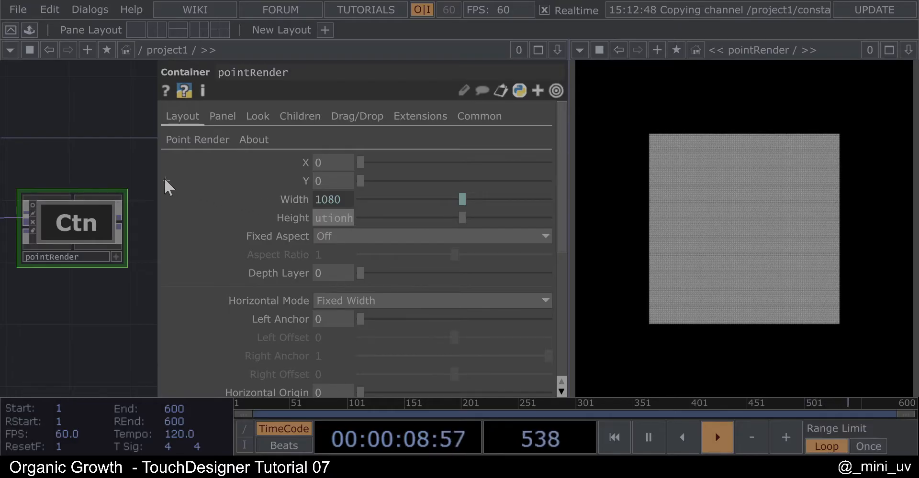
key(Return)
key(p)
key(p)
click(200, 140)
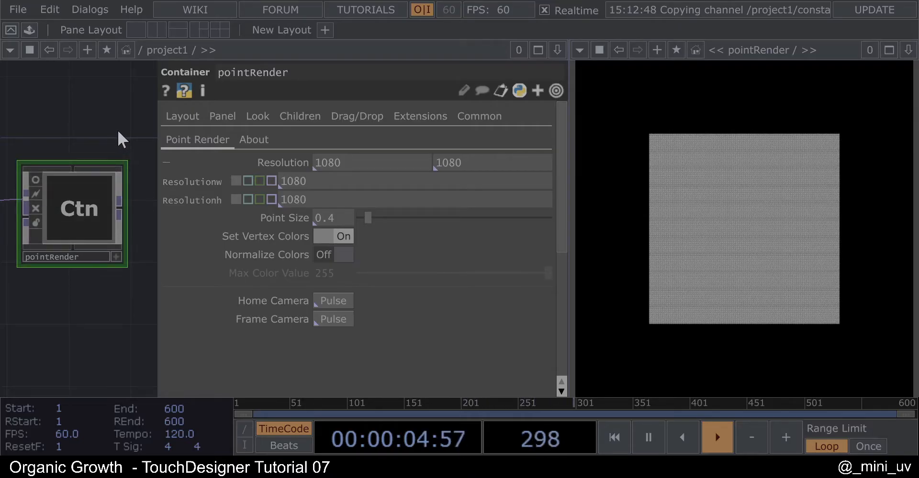
key(p)
Enter the internal network of the pointRender component and locate its camera
drag(229, 143, 289, 143)
scroll(334, 134, down, 2)
drag(228, 171, 334, 183)
scroll(237, 174, up, 2)
scroll(255, 174, down, 1)
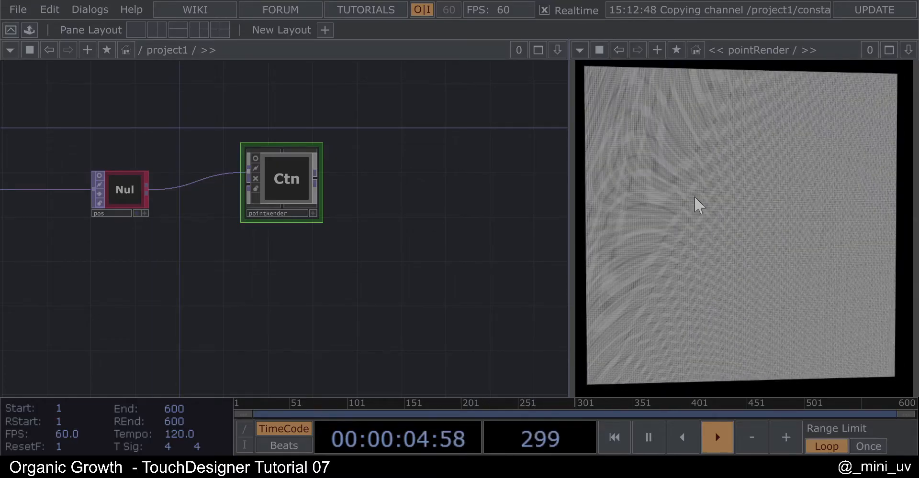
double_click(294, 194)
scroll(304, 201, up, 3)
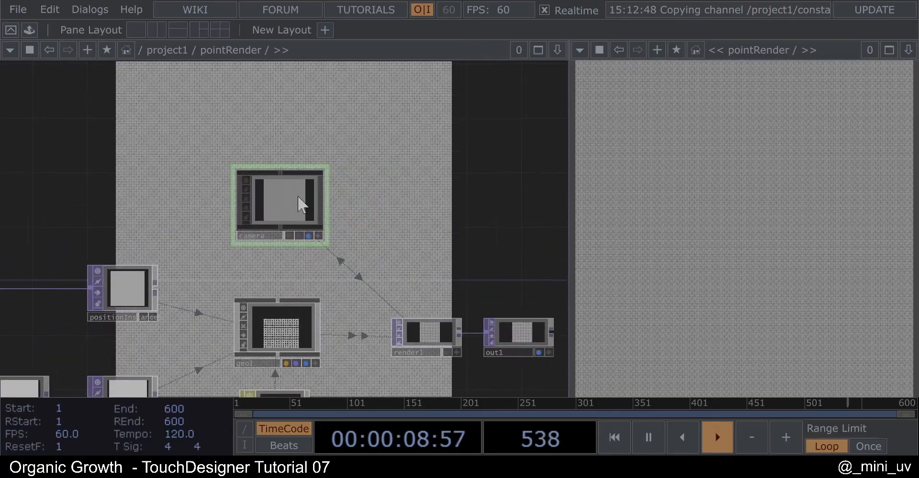
Set the camera's Z translation to 0.02, leaving X and Y at 0
key(p)
click(185, 140)
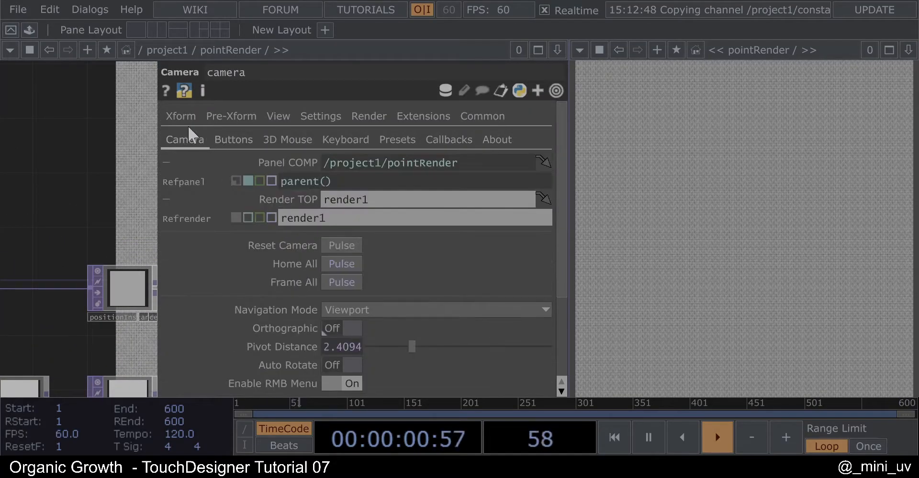
click(181, 116)
middle_drag(499, 199, 491, 224)
mouse_move(511, 182)
middle_down()
mouse_move(484, 183)
mouse_move(510, 197)
middle_up()
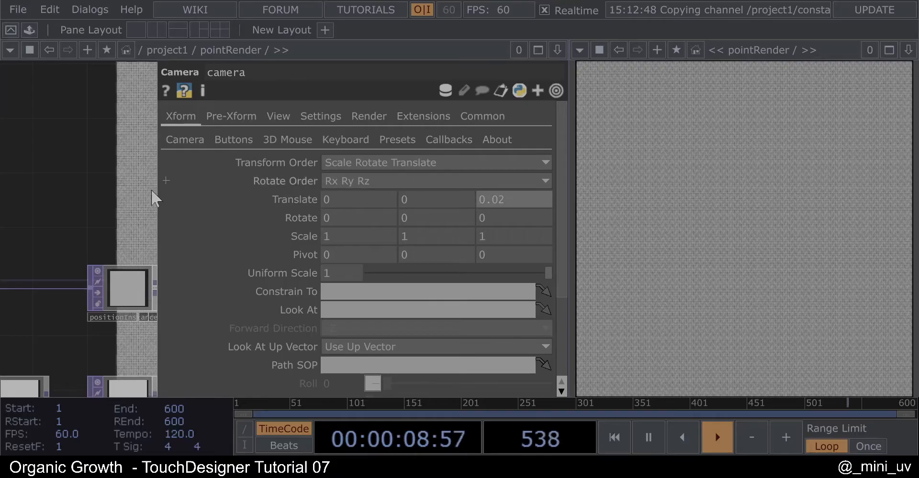
key(p)
Turn off the background display of the out1 node inside pointRender
scroll(277, 171, down, 2)
scroll(276, 168, down, 2)
drag(386, 196, 400, 153)
scroll(401, 181, up, 3)
click(458, 254)
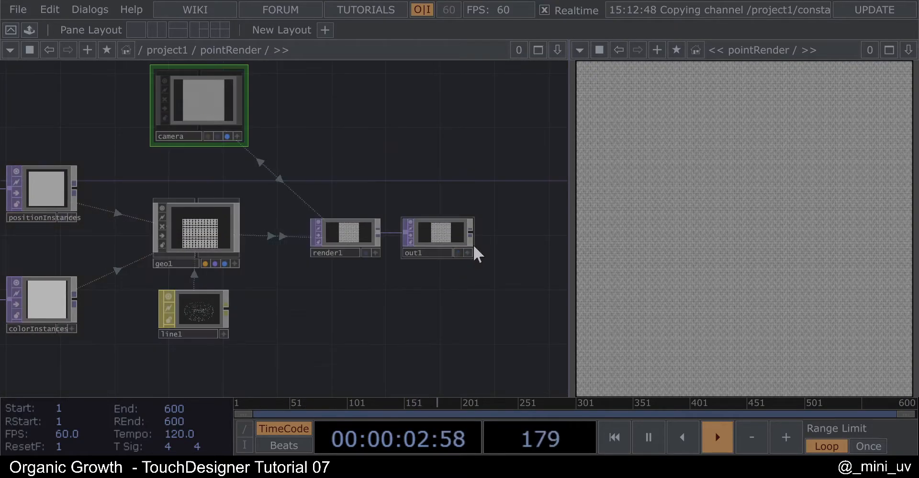
Delete the line1 node below geo1 in pointRender's network
scroll(419, 160, down, 2)
scroll(410, 173, down, 2)
drag(374, 249, 429, 247)
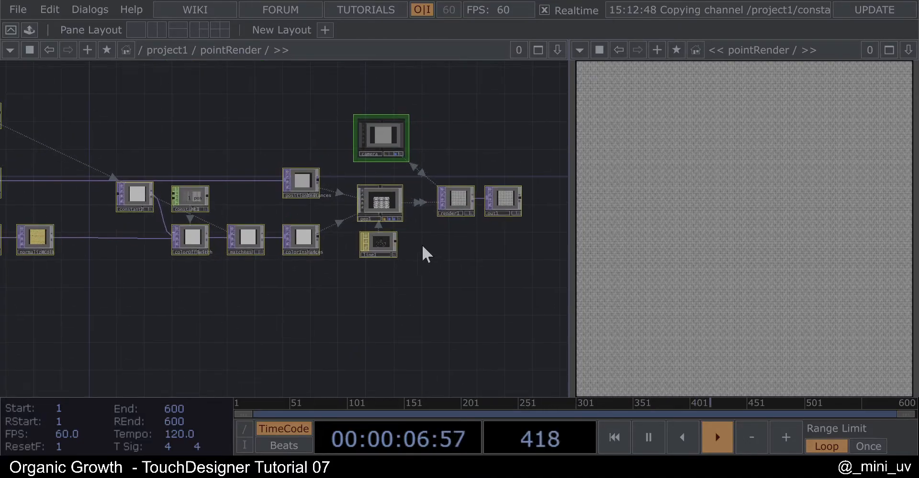
click(375, 242)
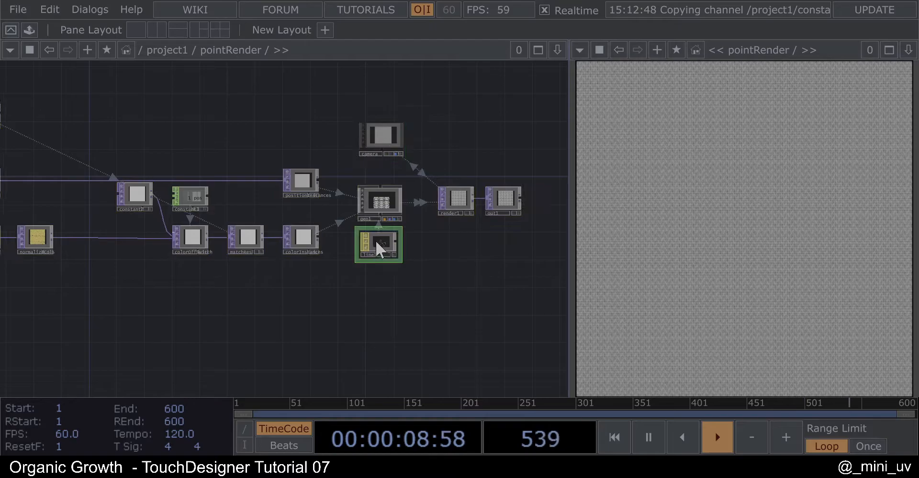
scroll(375, 240, up, 3)
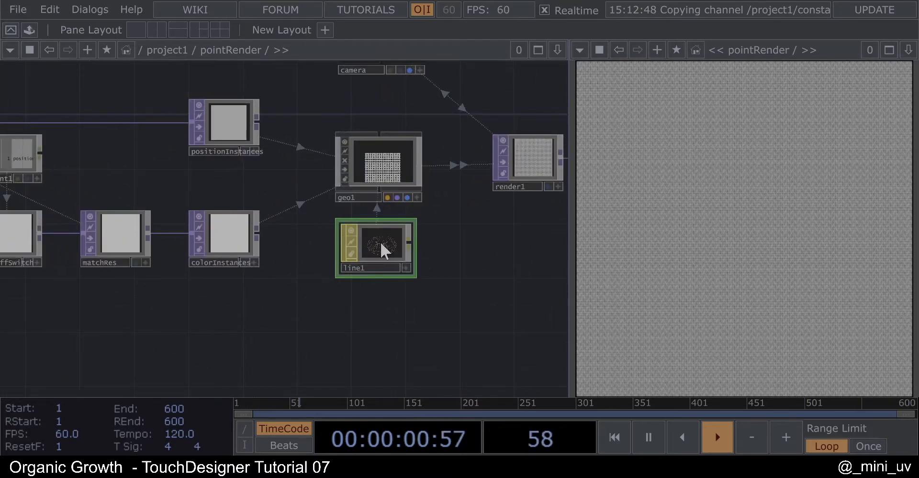
key(Delete)
scroll(381, 264, down, 2)
scroll(381, 262, down, 1)
Enter the geo1 component and delete both operators inside it
click(377, 210)
key(i)
scroll(281, 217, down, 3)
drag(142, 171, 375, 252)
key(Delete)
Add a Box SOP inside geo1 and connect its output to a new Transform SOP
key(Tab)
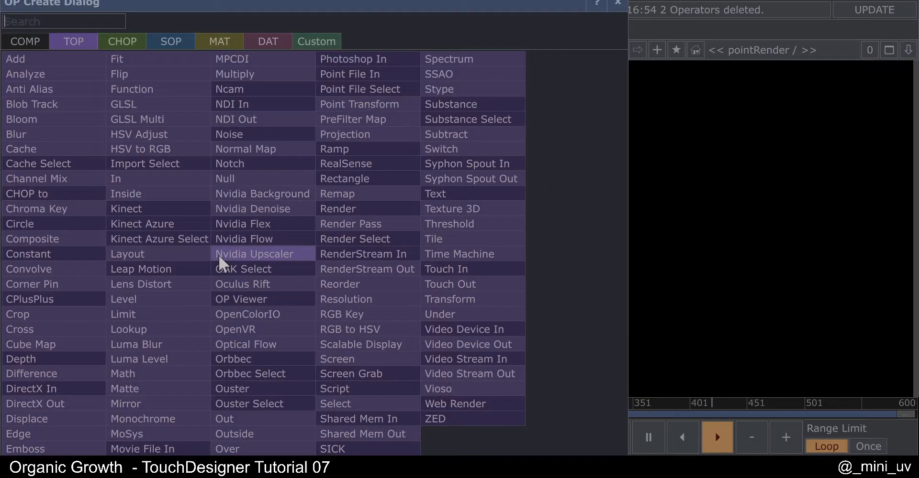
click(171, 40)
text(bo)
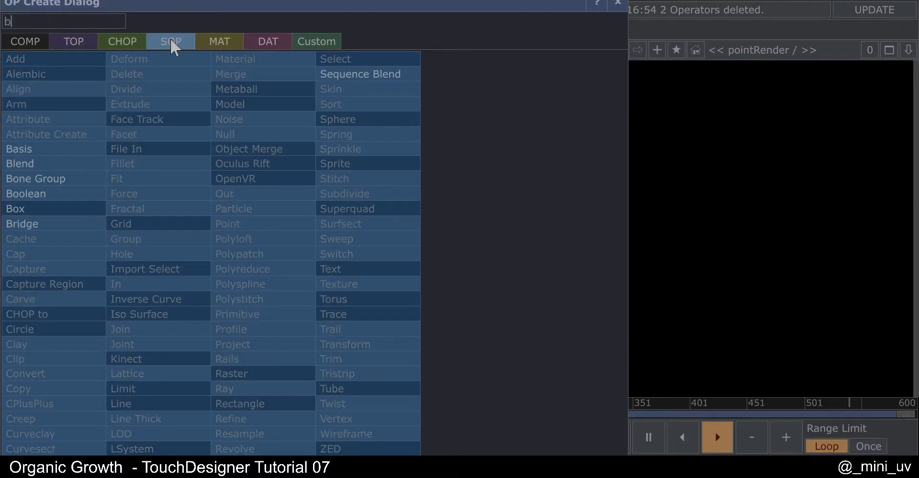
click(27, 212)
click(206, 237)
right_click(207, 237)
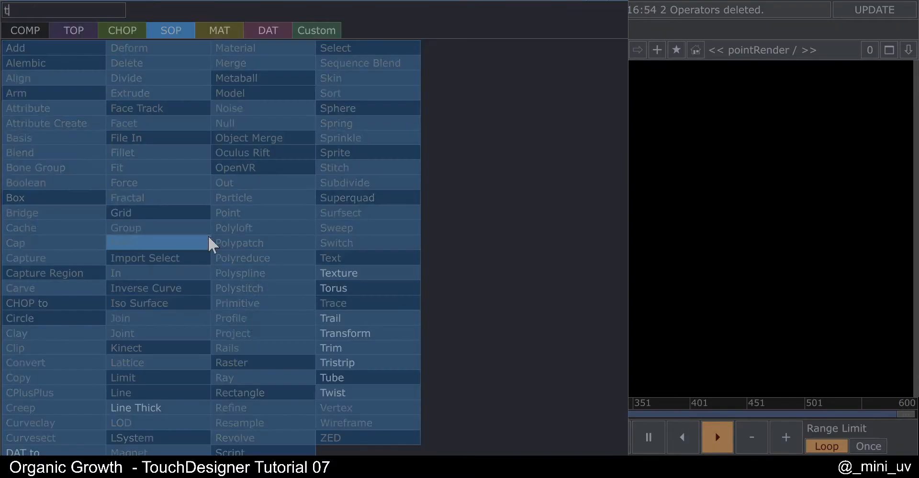
click(368, 320)
click(312, 246)
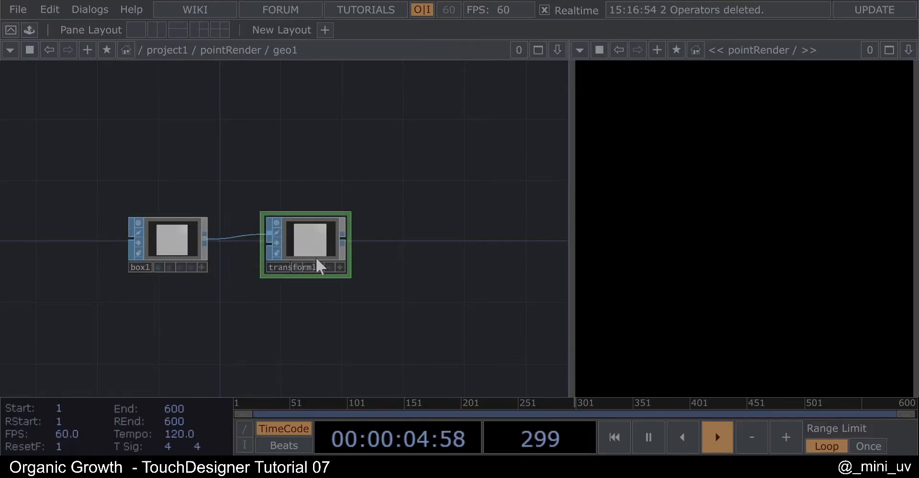
Link transform1's scale to the size channel of the constant CHOP by reference
click(418, 400)
drag(145, 158, 316, 268)
click(307, 261)
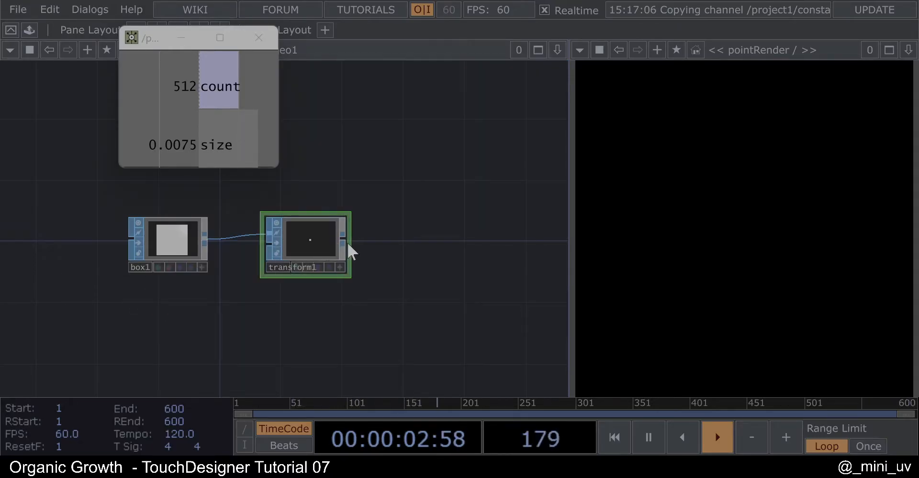
Append a Null SOP to transform1 and turn on its display and render flags
right_click(344, 234)
click(265, 121)
click(452, 245)
scroll(486, 248, up, 4)
click(486, 278)
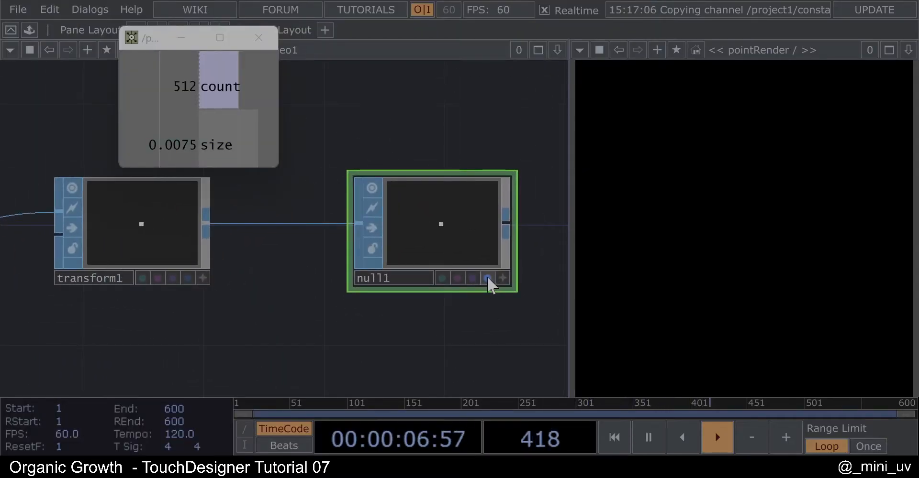
click(474, 277)
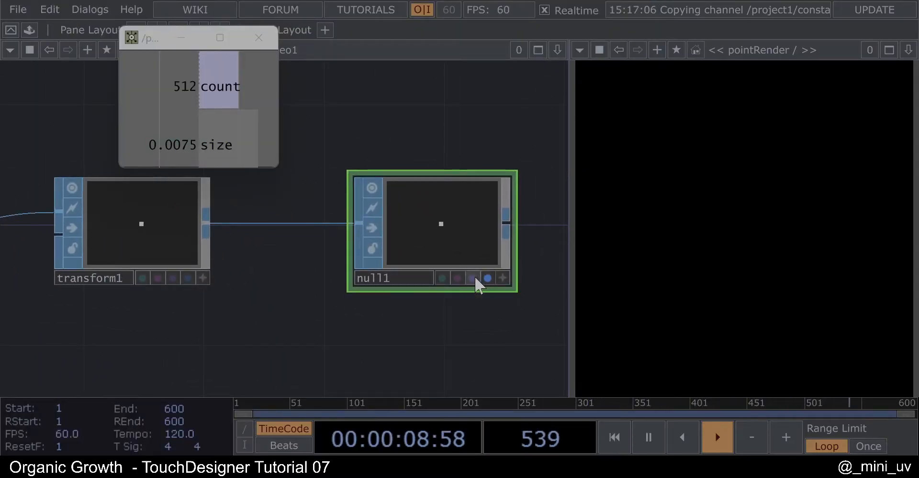
scroll(426, 249, down, 4)
scroll(418, 241, down, 3)
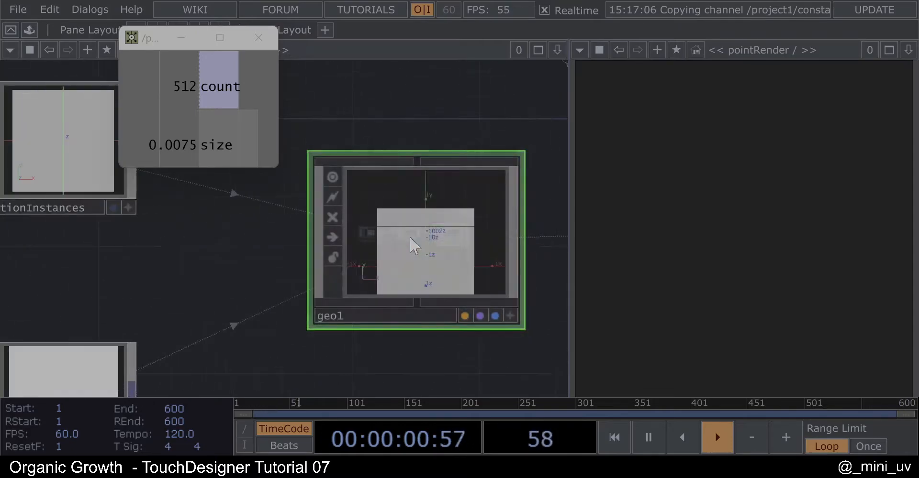
Create a PBR material beneath geo1 and assign it as geo1's material
scroll(433, 297, down, 4)
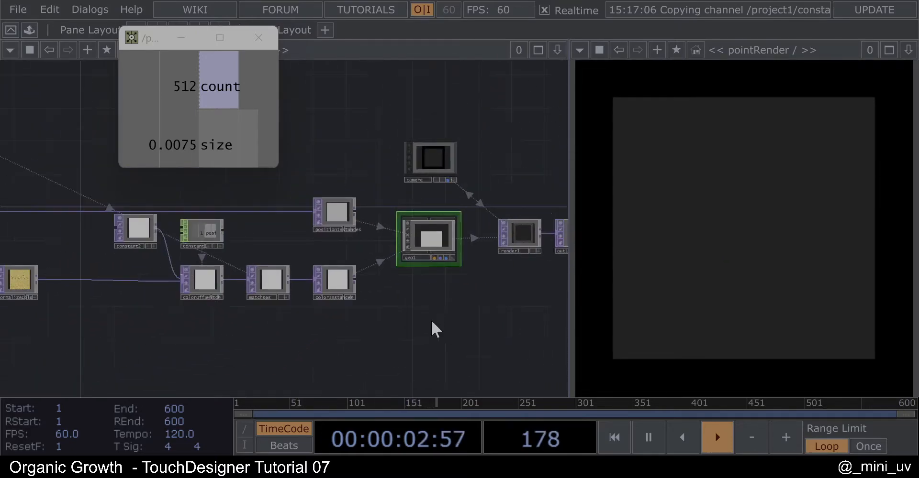
scroll(421, 301, up, 3)
key(Tab)
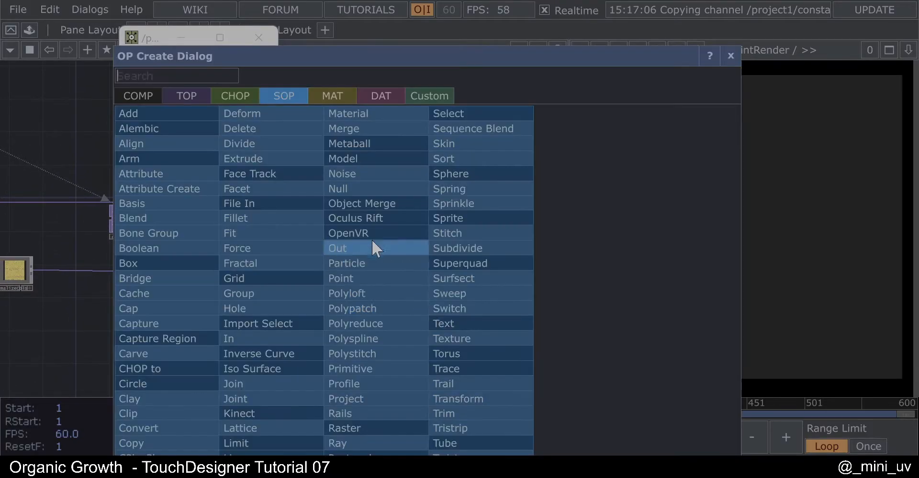
click(333, 95)
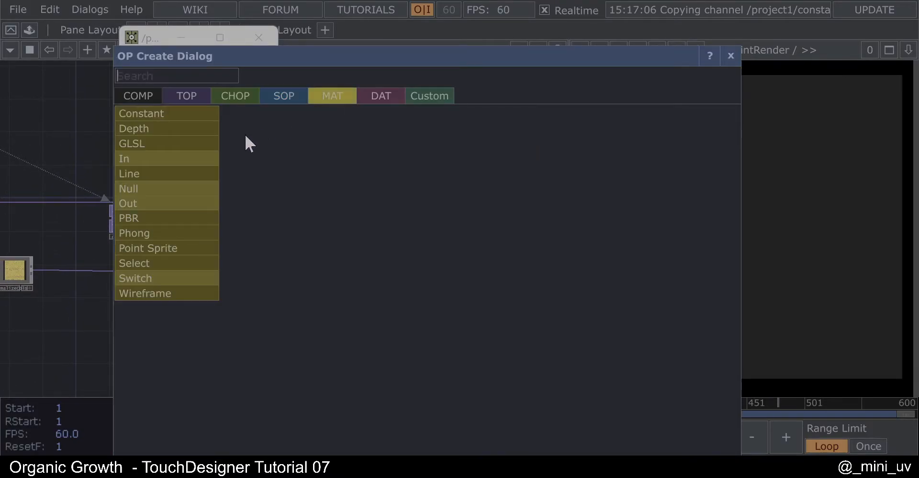
click(163, 219)
click(421, 294)
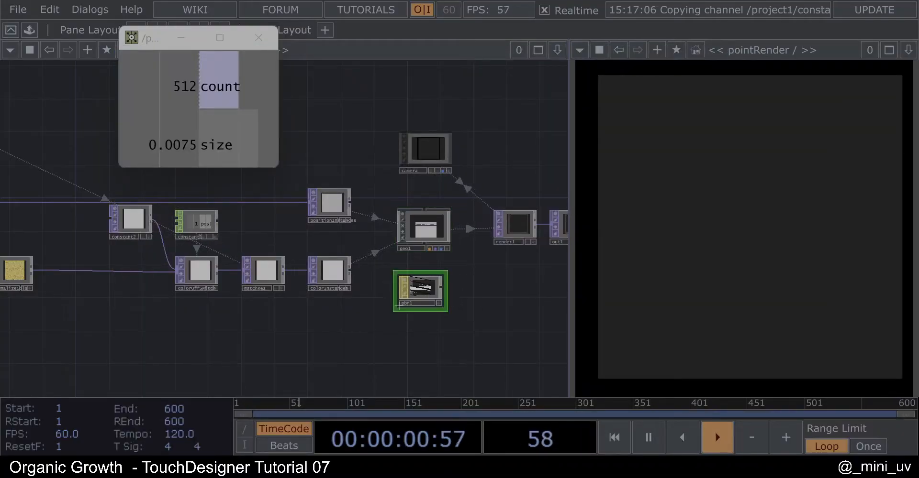
drag(428, 289, 426, 229)
click(421, 214)
Add a Light COMP above render1, next to the camera
drag(481, 179, 404, 199)
key(Tab)
text(li)
click(110, 31)
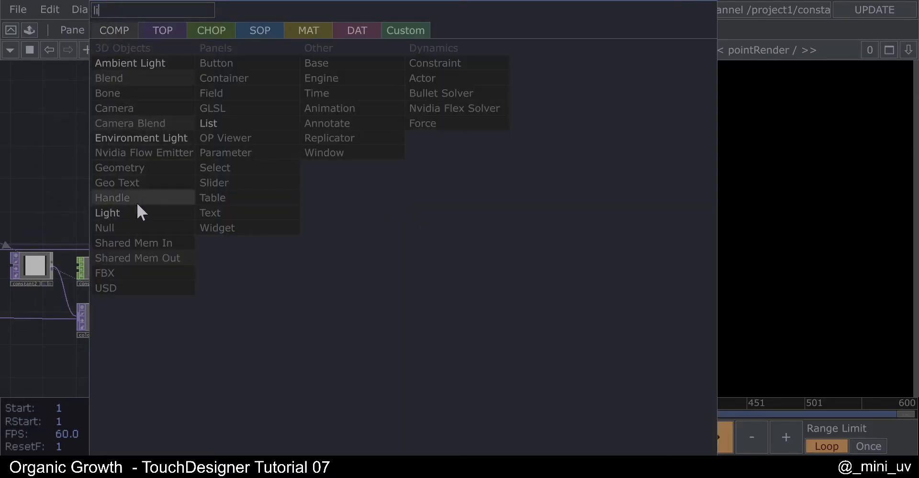
click(127, 213)
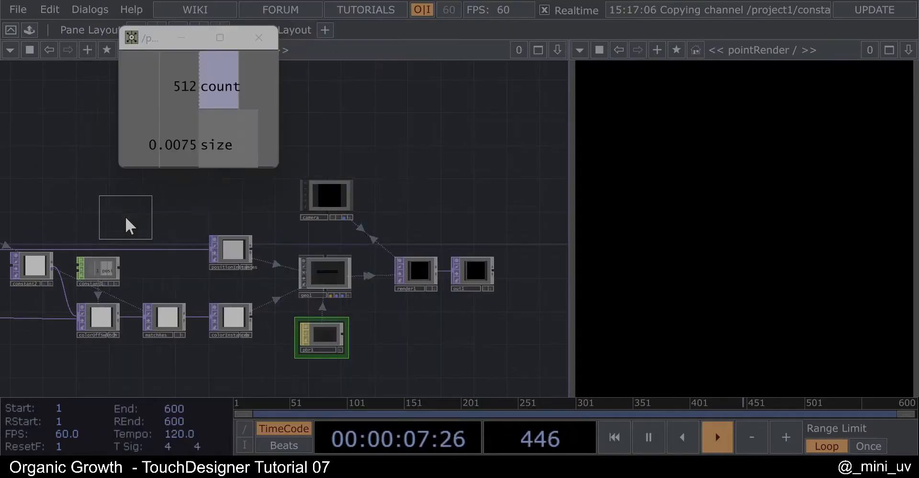
click(415, 201)
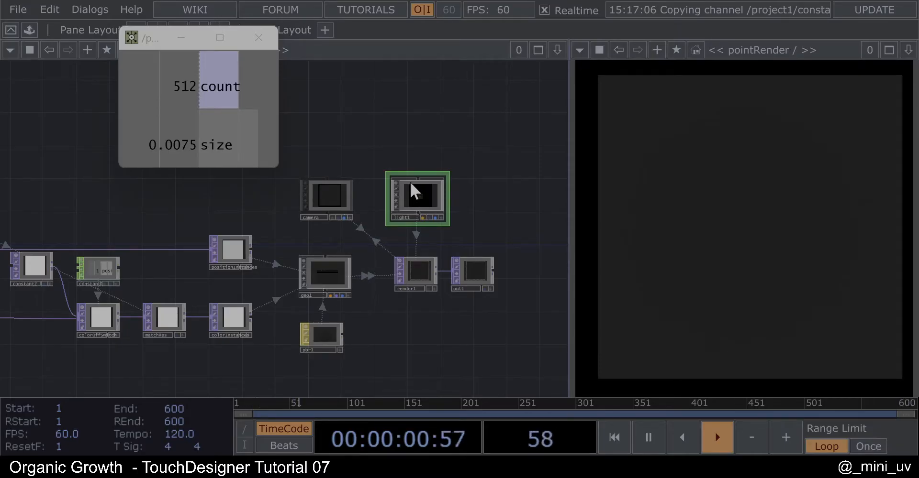
Close the floating count and size viewer and set light1's Shadow Type to Soft, 2D Mapped
key(p)
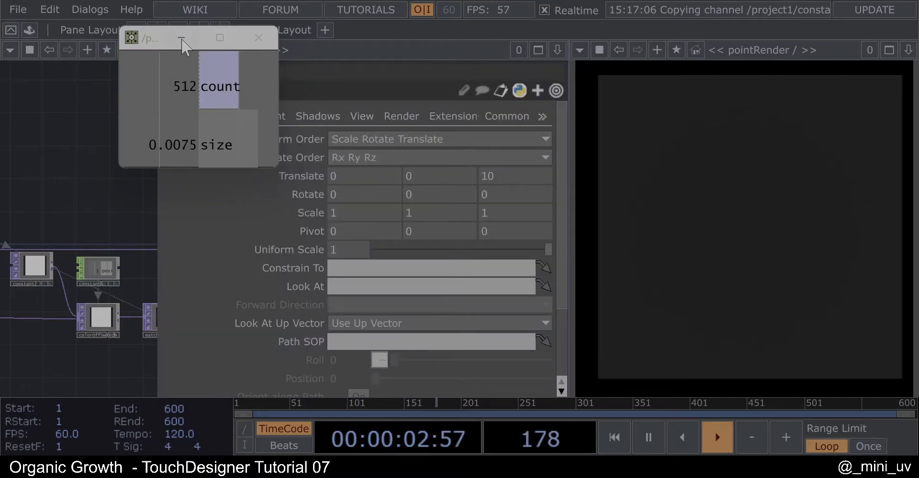
click(258, 38)
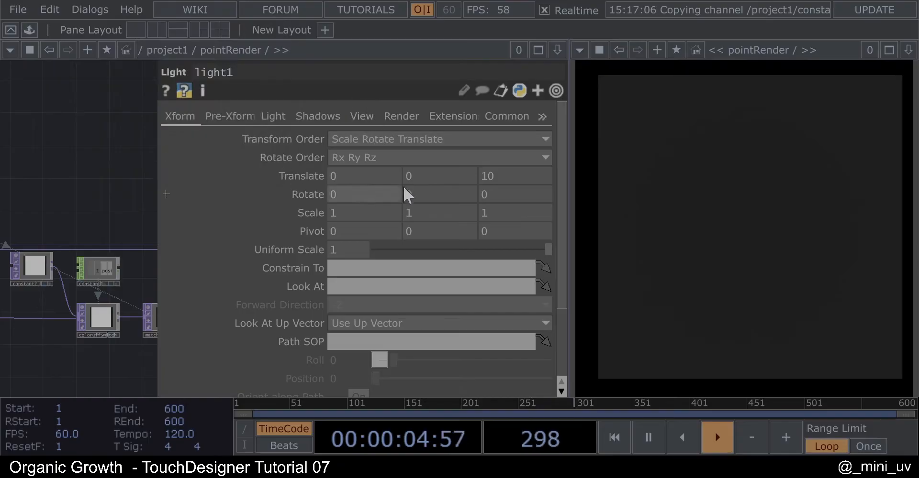
click(320, 116)
click(432, 140)
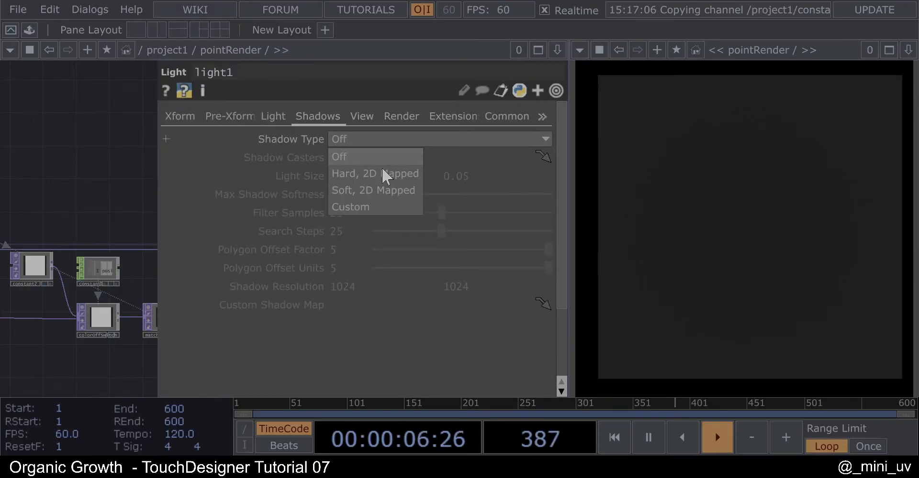
click(361, 191)
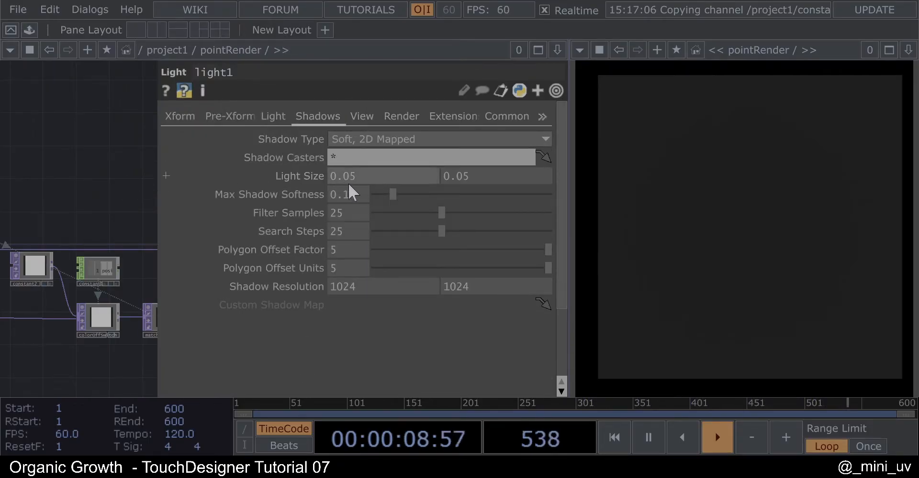
Set both Light Size values of light1 to 0.1
click(365, 174)
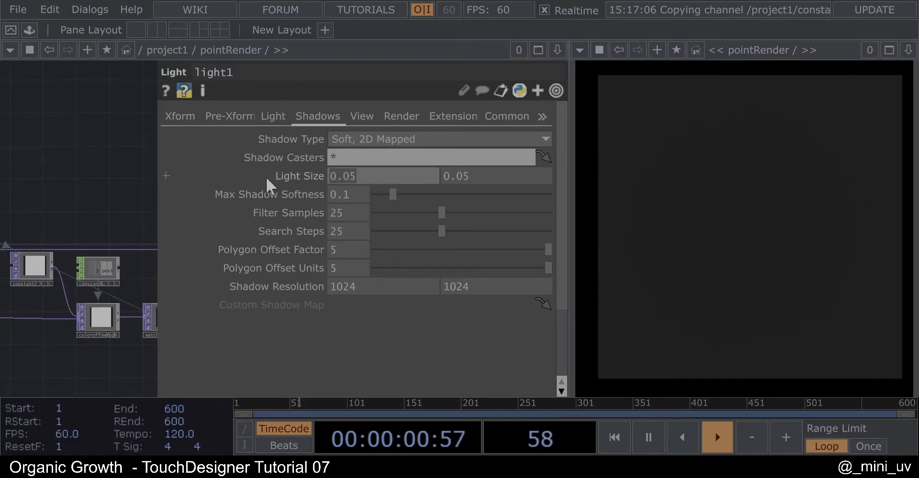
key(BackSpace)
key(BackSpace)
text(1)
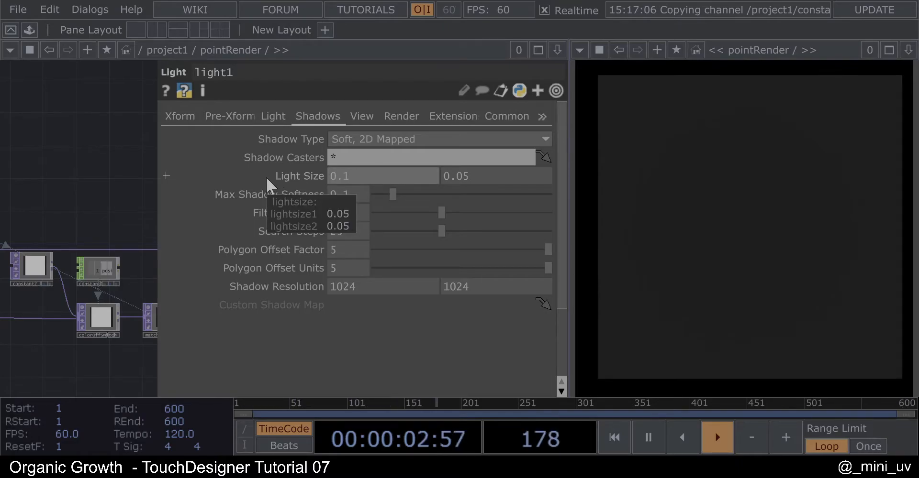
key(Tab)
text(0.1)
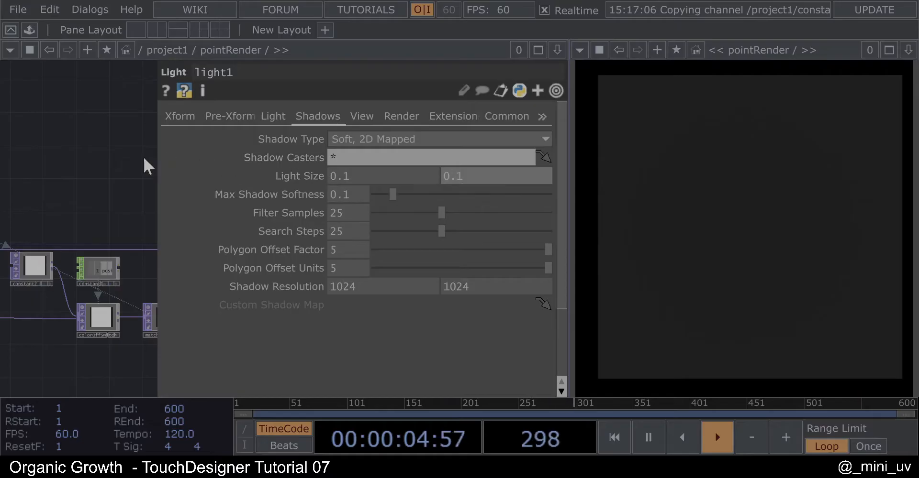
Set light1's shadow Filter Samples and Search Steps to 32 each
drag(357, 217, 257, 214)
text(32)
drag(347, 228, 251, 238)
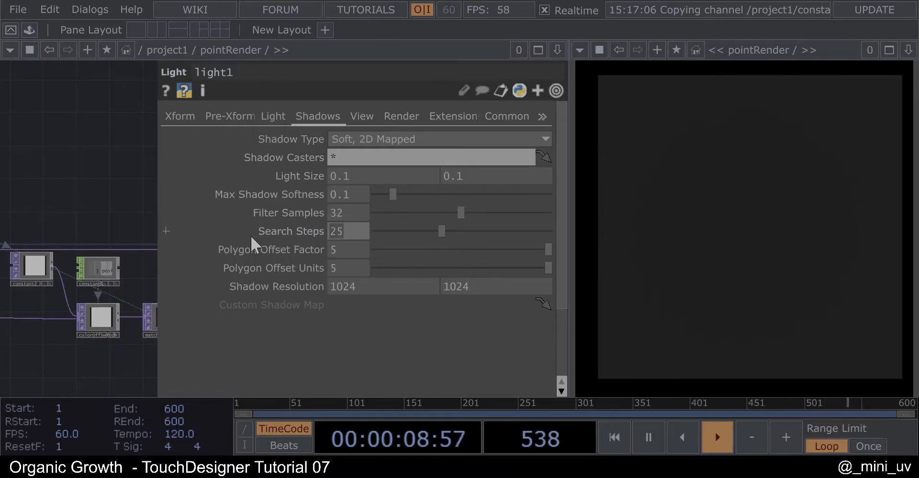
text(32)
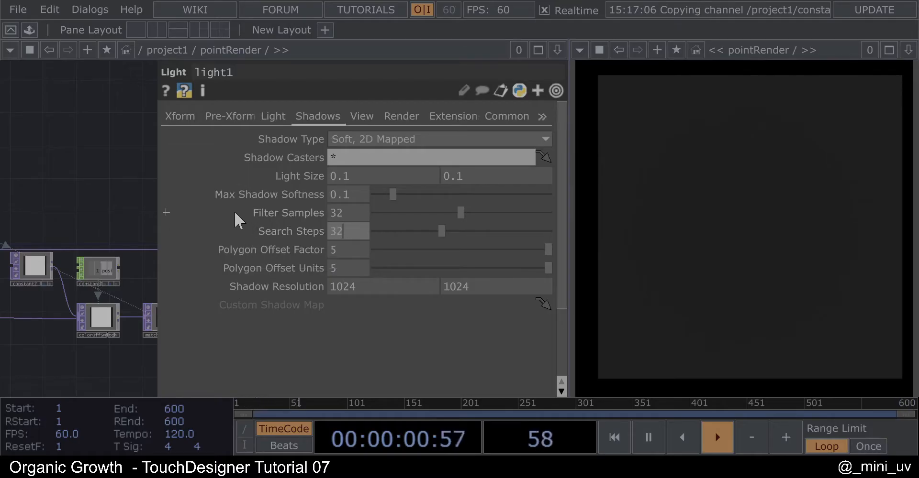
Set light1's Shadow Resolution to 2024 by 2024 and close its parameters
drag(335, 287, 319, 289)
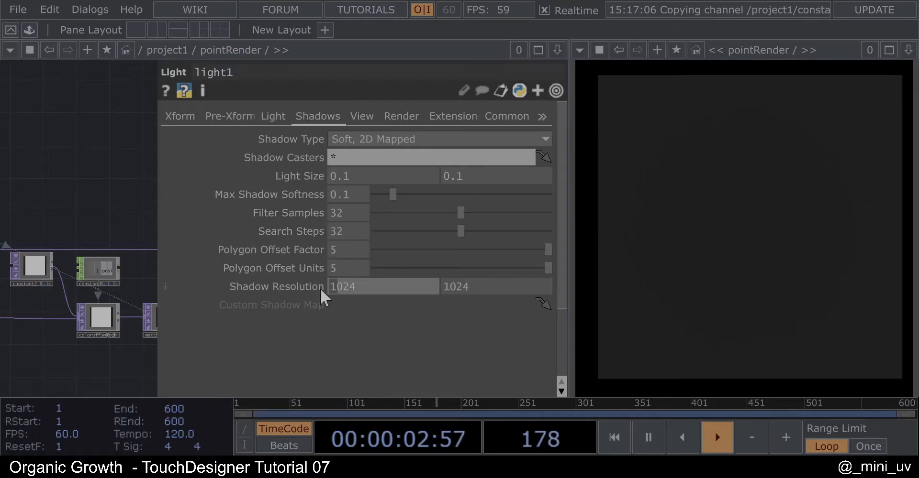
text(2)
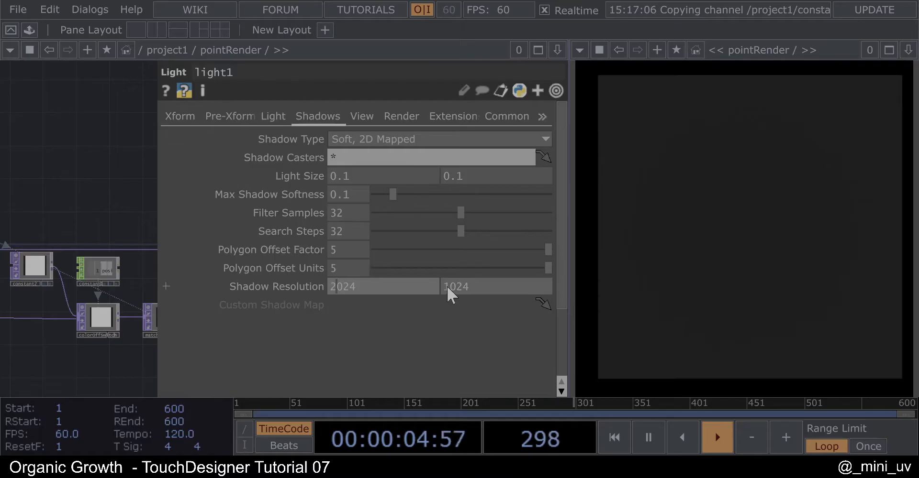
drag(447, 286, 444, 286)
text(2)
click(116, 199)
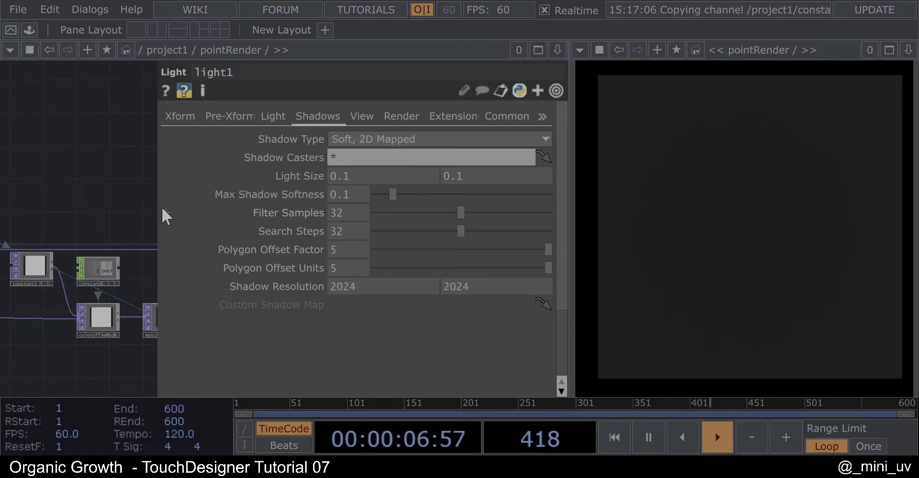
key(p)
key(p)
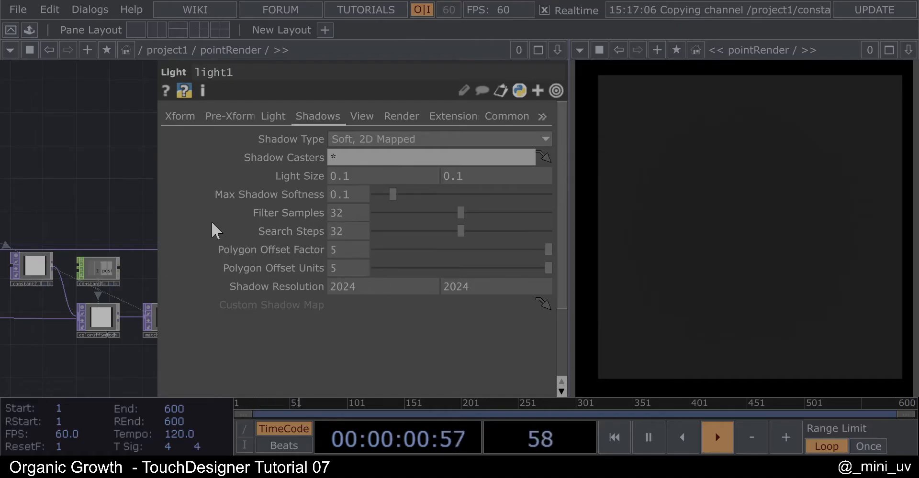
key(p)
Turn off the viewers of all operators in the pointRender network
drag(448, 156, 413, 161)
scroll(414, 161, up, 1)
scroll(415, 162, up, 1)
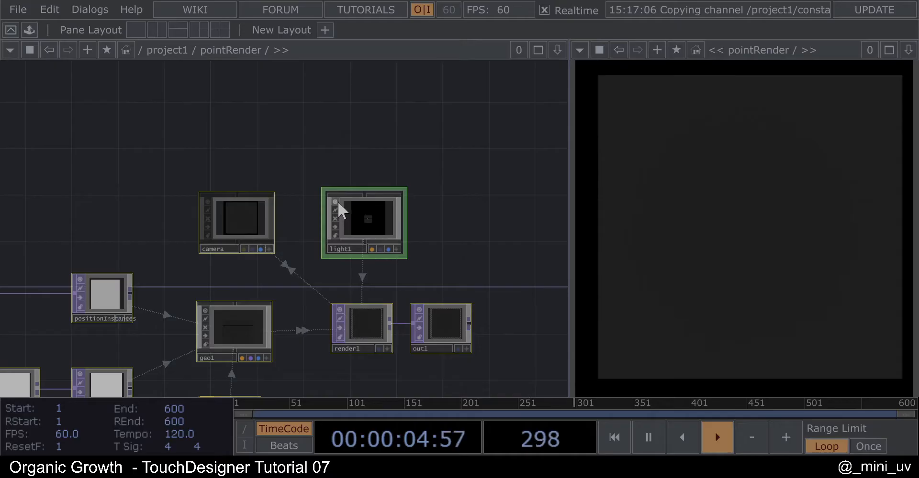
click(337, 201)
drag(468, 181, 436, 159)
scroll(379, 184, down, 3)
drag(464, 197, 428, 162)
drag(448, 135, 463, 153)
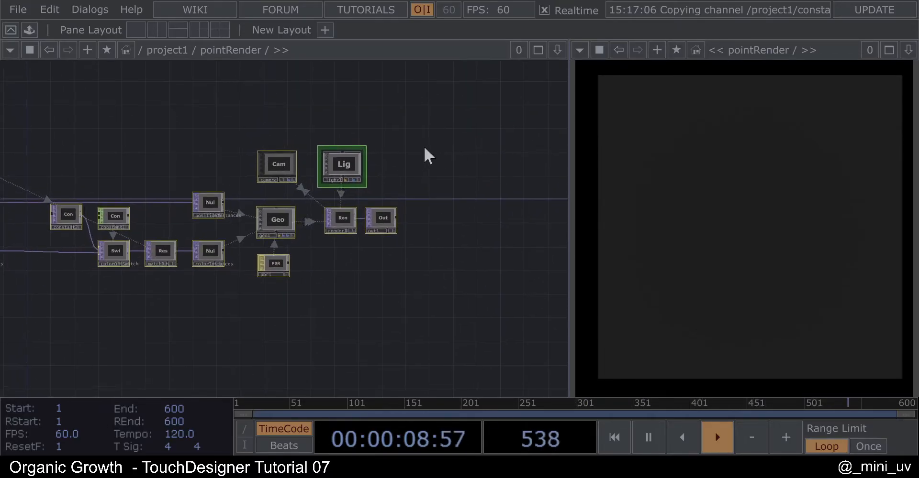
mouse_move(193, 143)
mouse_down()
mouse_move(209, 142)
mouse_move(200, 138)
mouse_up()
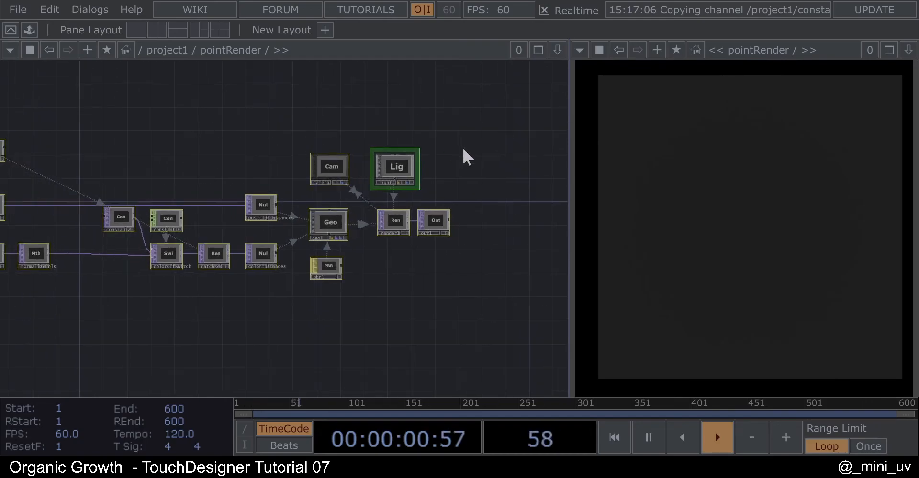
Lower the Metallic value of the pbr1 material to its minimum
click(332, 268)
key(p)
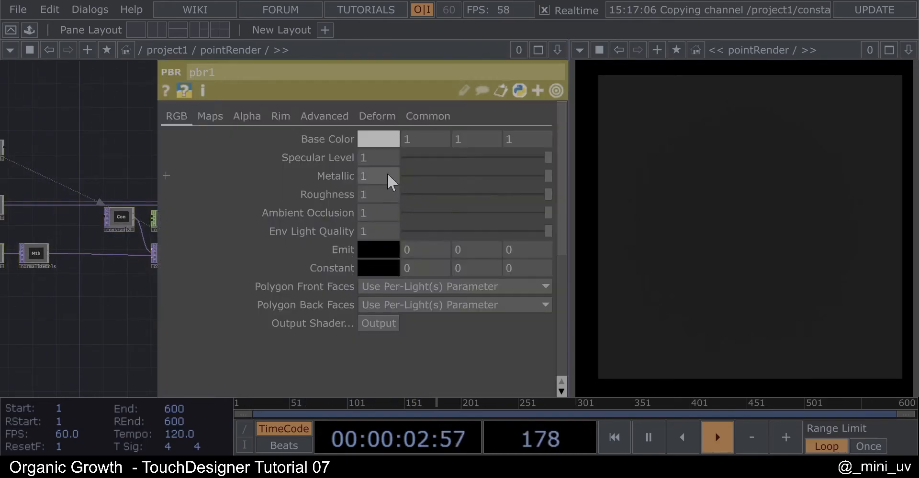
drag(492, 174, 179, 174)
key(p)
Move out1 far away from render1 to make room between them in the network
mouse_move(726, 211)
mouse_down()
mouse_move(672, 249)
mouse_move(782, 207)
mouse_move(780, 195)
mouse_move(704, 208)
mouse_move(732, 207)
mouse_up()
key(h)
drag(224, 146, 62, 143)
scroll(440, 177, up, 1)
drag(395, 199, 360, 204)
scroll(359, 204, up, 2)
drag(294, 225, 523, 232)
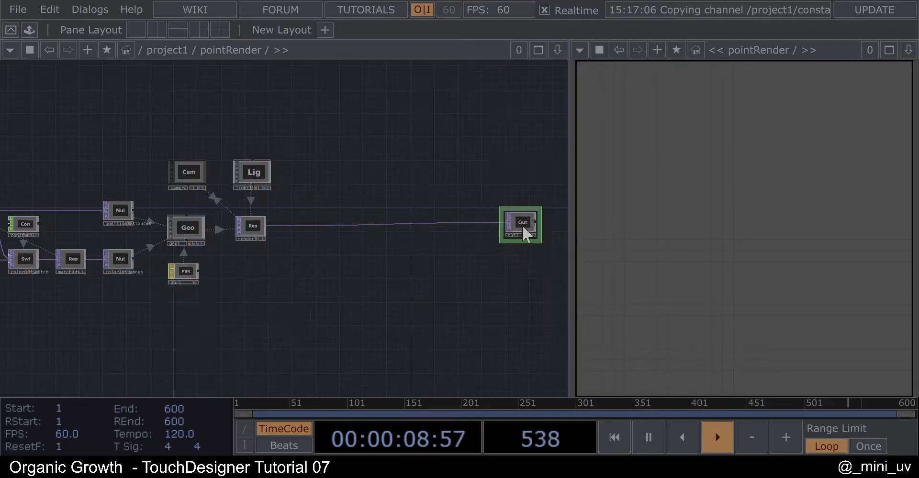
Branch a Slope TOP off the output of in1 and place it beside info1
key(h)
scroll(221, 141, up, 5)
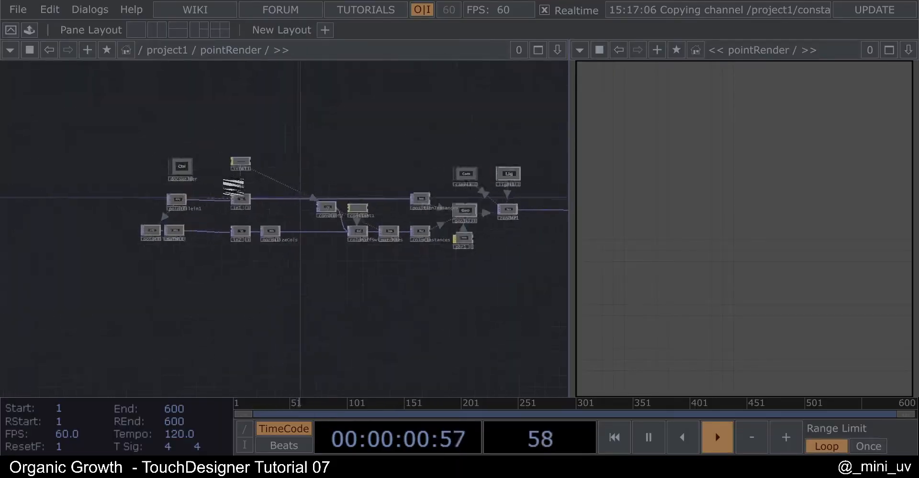
drag(712, 234, 709, 184)
key(h)
drag(318, 156, 249, 172)
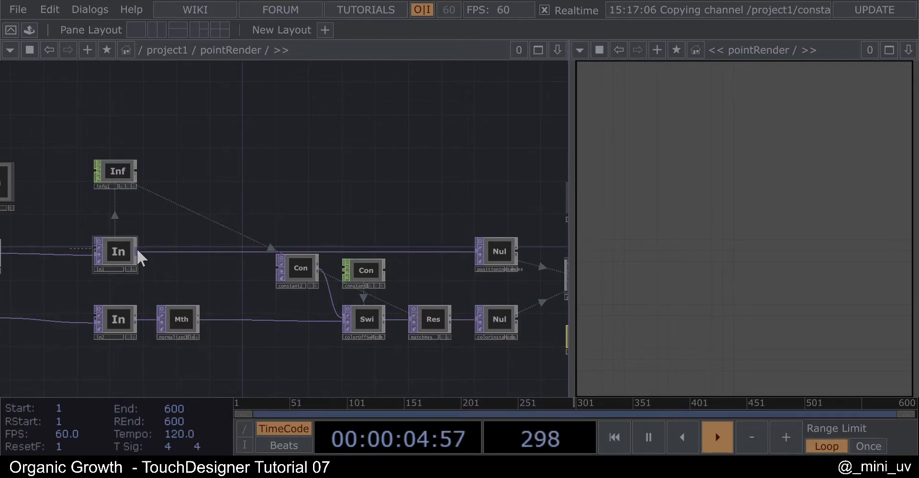
scroll(124, 250, up, 4)
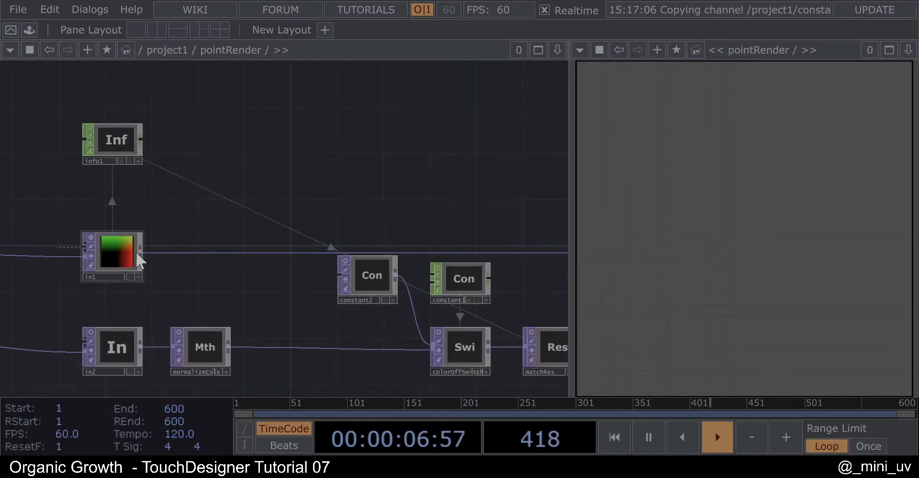
right_click(141, 253)
text(sl)
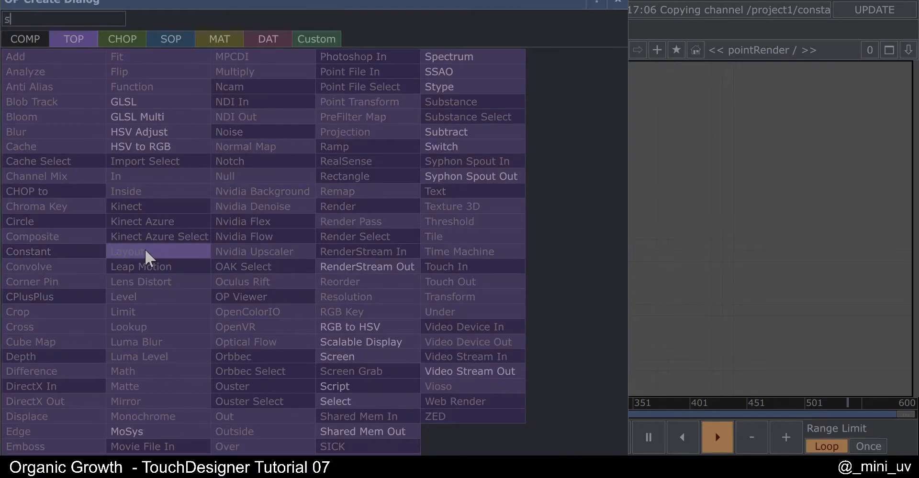
key(Return)
scroll(304, 145, down, 3)
click(303, 143)
drag(358, 162, 258, 193)
Place the Slope TOP and set its Red, Green and Blue channels to Horizontal Red, Horizontal Green and Horizontal Blue
click(212, 171)
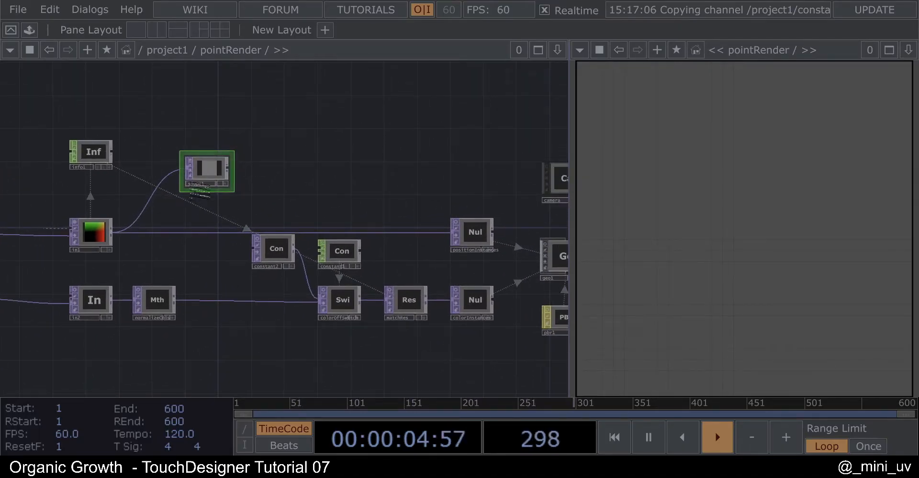
key(p)
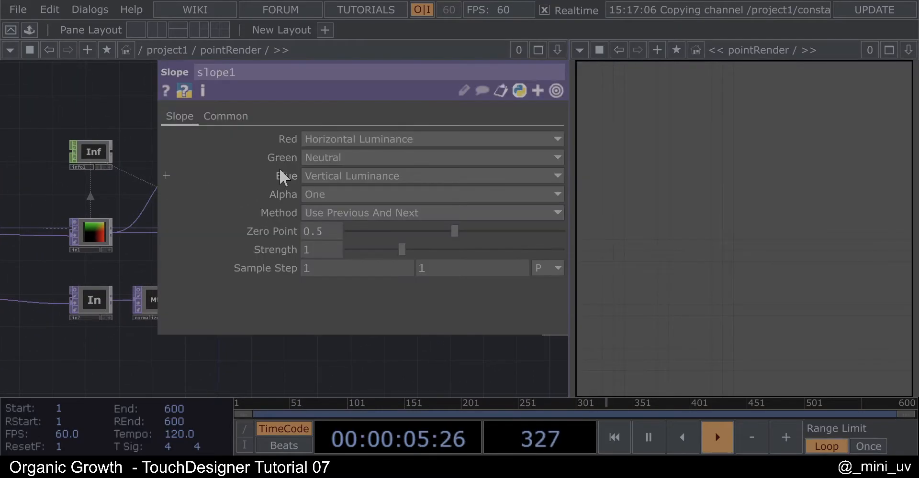
click(378, 139)
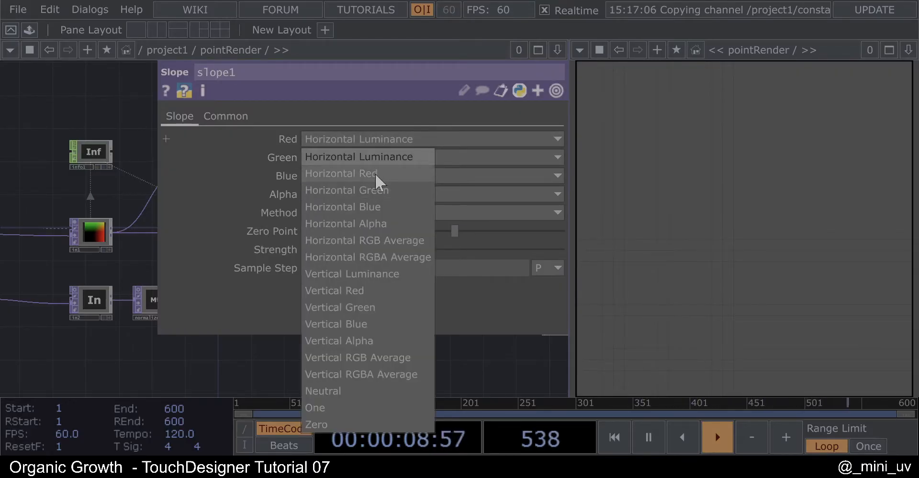
click(374, 174)
click(360, 158)
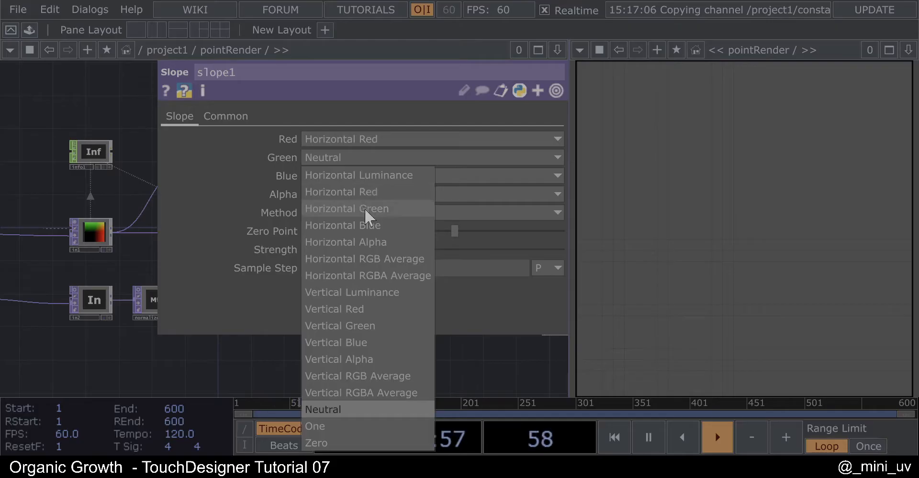
click(363, 209)
click(347, 179)
click(356, 172)
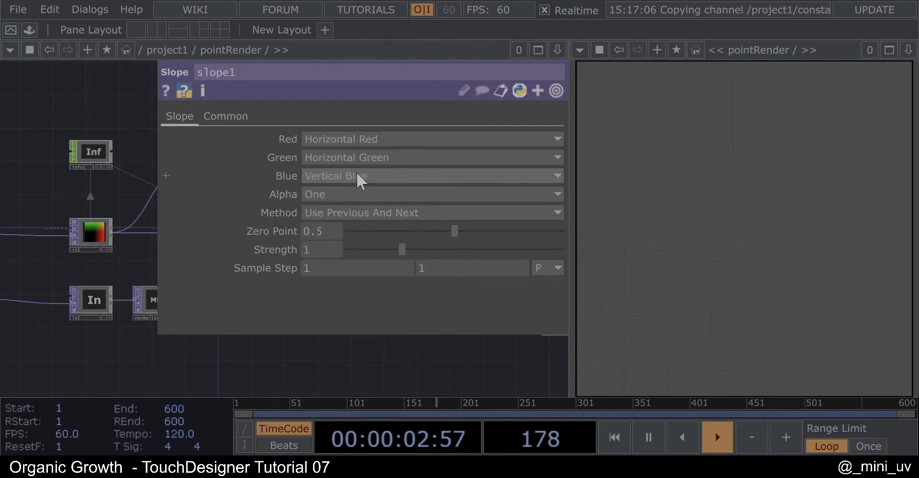
click(349, 179)
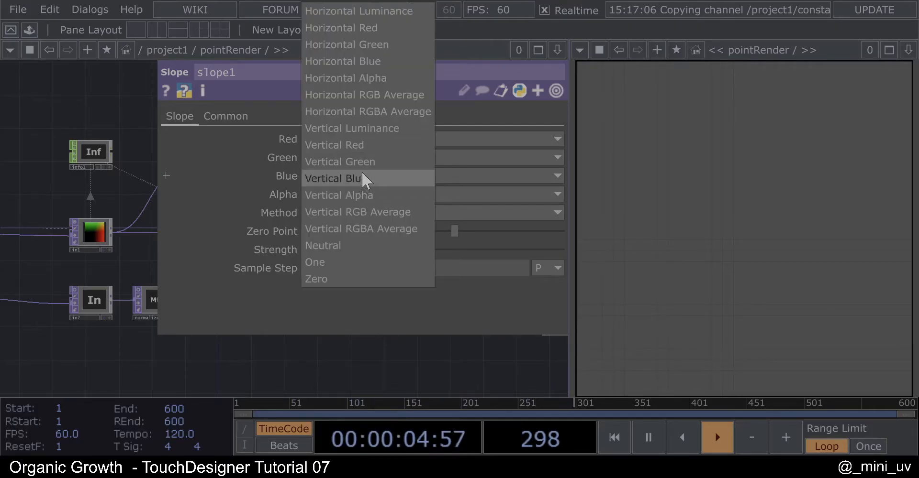
click(376, 62)
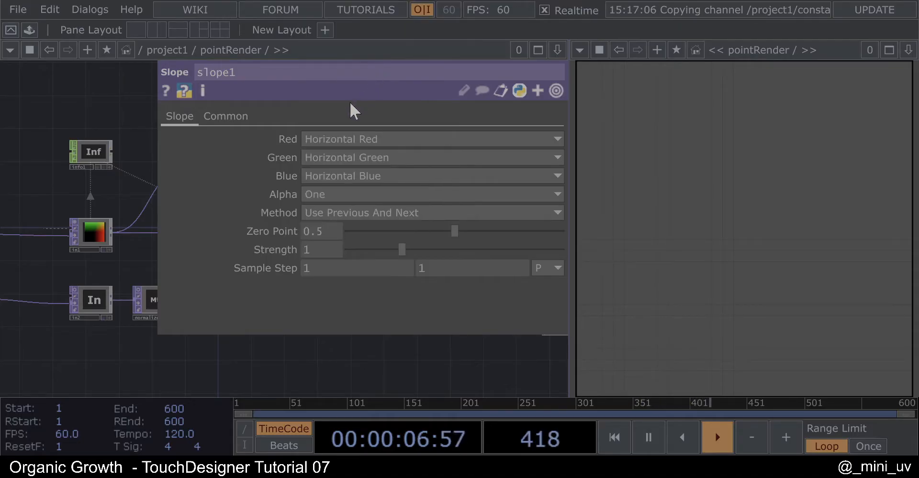
Lower the Zero Point of slope1 to its minimum
drag(449, 231, 144, 226)
click(111, 88)
key(p)
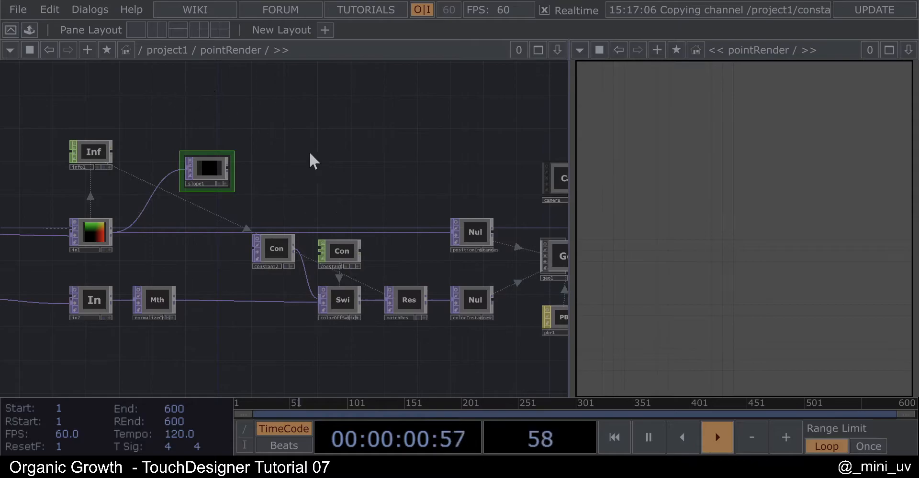
Add a Noise TOP to the output of slope1 and place it beside it in the network
drag(307, 150, 254, 150)
scroll(171, 177, up, 3)
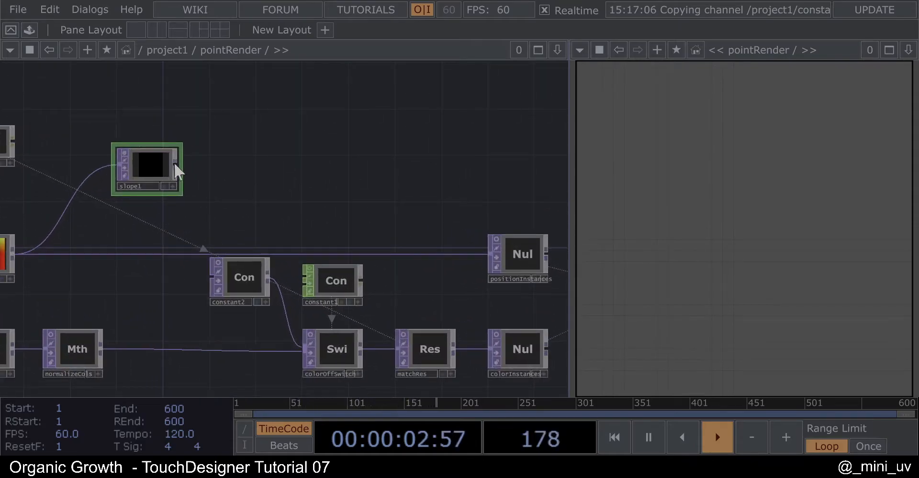
right_click(174, 162)
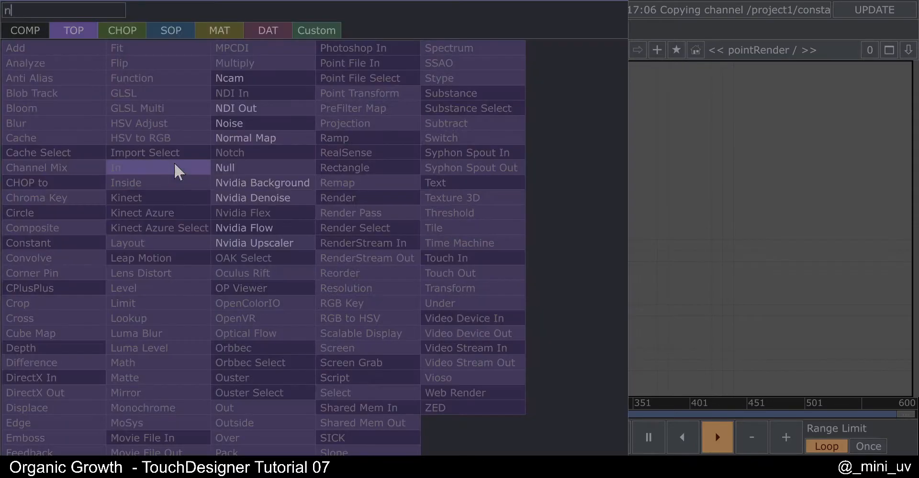
click(249, 120)
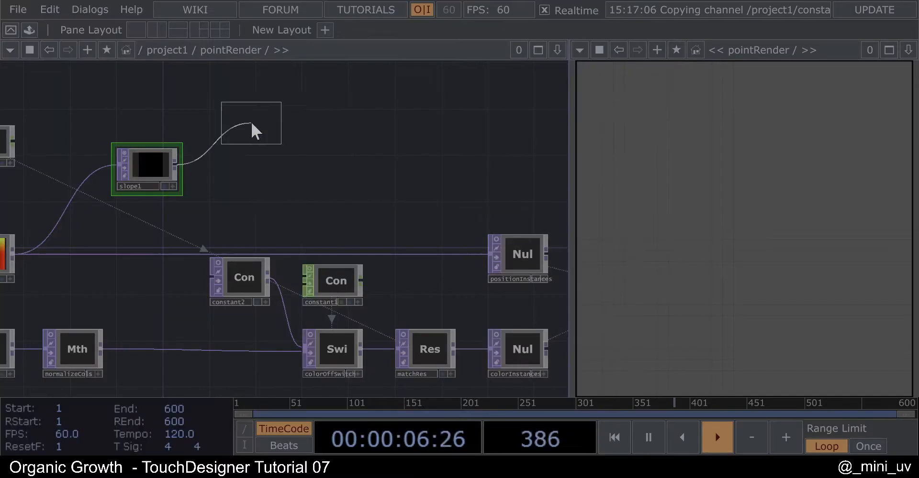
click(324, 170)
Set the Offset of noise1 to 0 and turn off Monochrome
key(p)
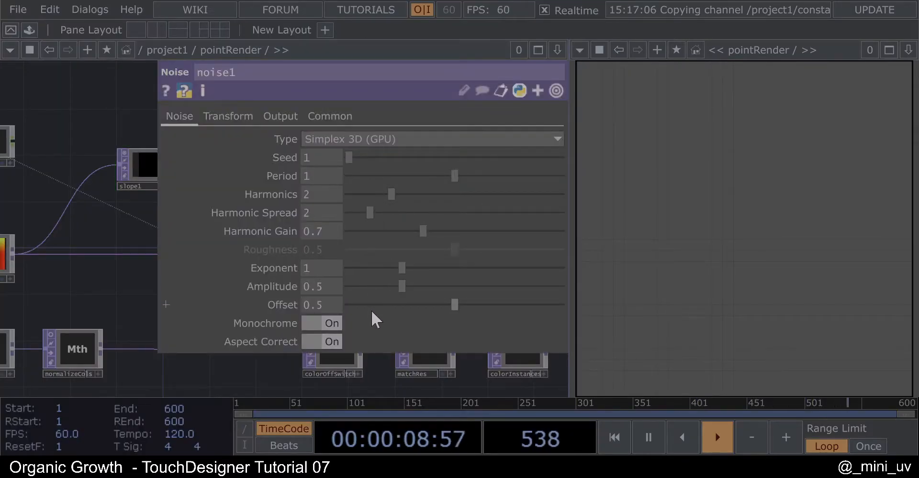
drag(377, 304, 335, 303)
drag(110, 98, 48, 99)
click(331, 323)
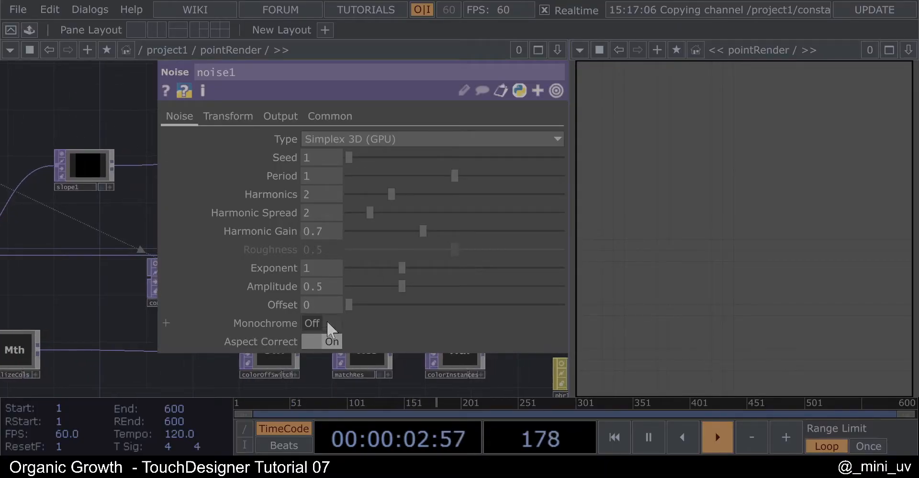
Set noise1's Amplitude to 0.03, Exponent to 2 and Period to 0
drag(128, 126, 77, 126)
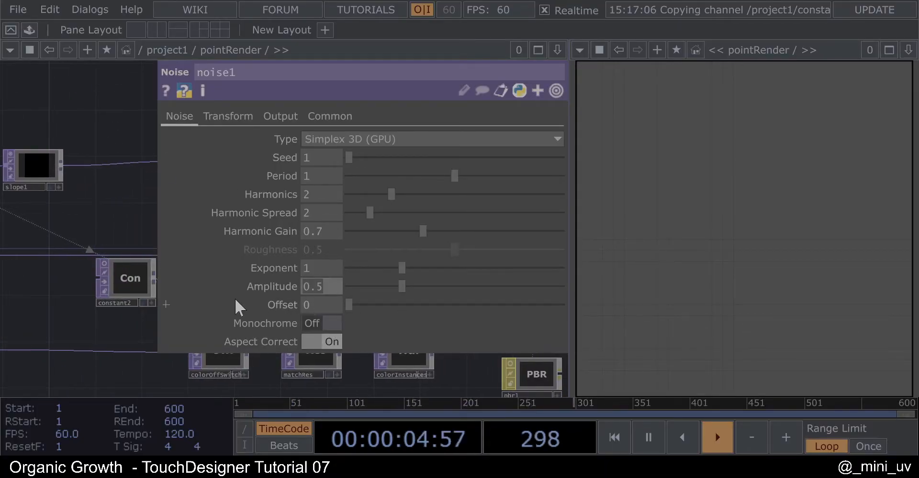
text(0)
text(3)
click(320, 269)
text(2)
key(Return)
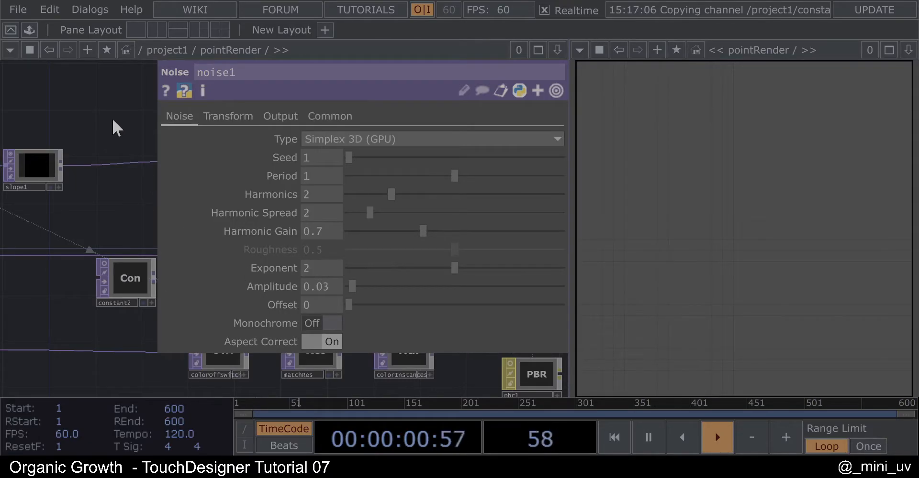
drag(453, 176, 285, 180)
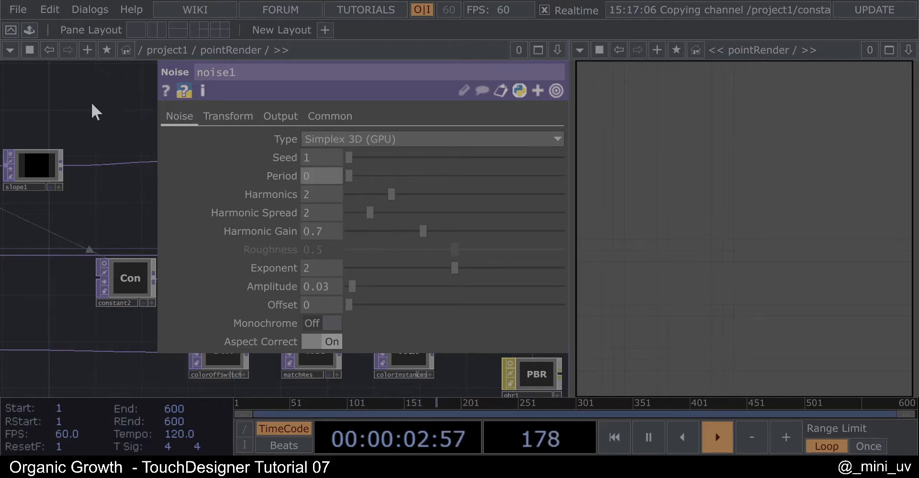
click(126, 129)
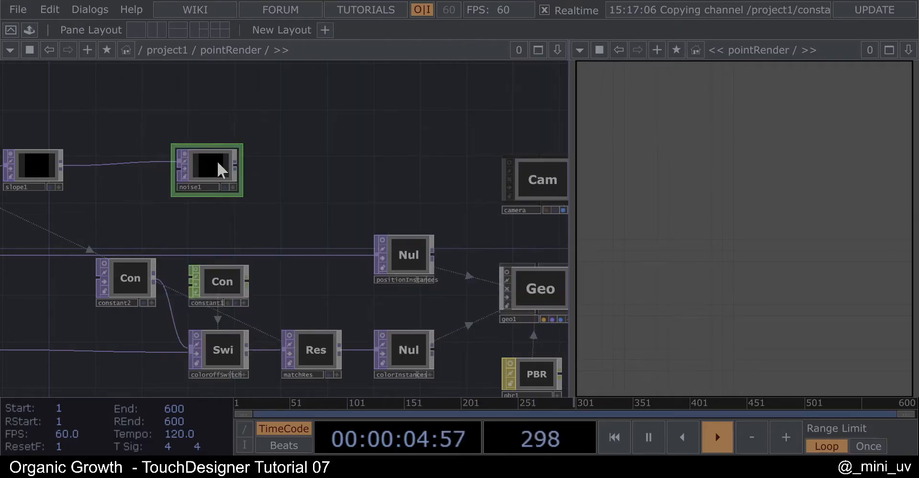
Add a Null TOP after noise1, above the positionInstances null, and rename it rot_to
right_click(235, 165)
click(245, 166)
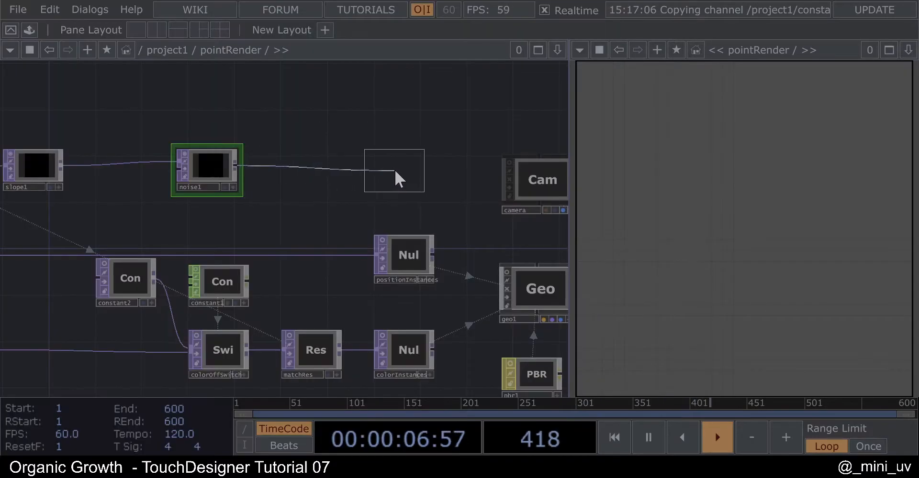
click(404, 173)
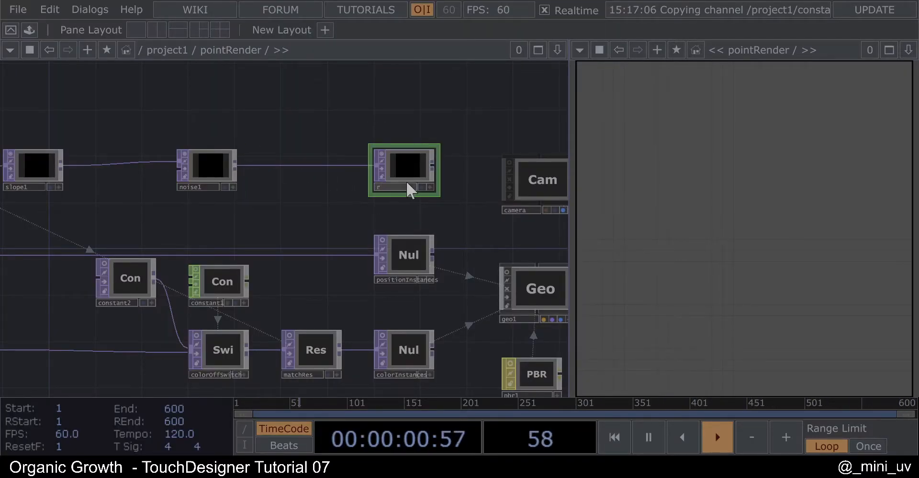
click(406, 184)
text(rot_to)
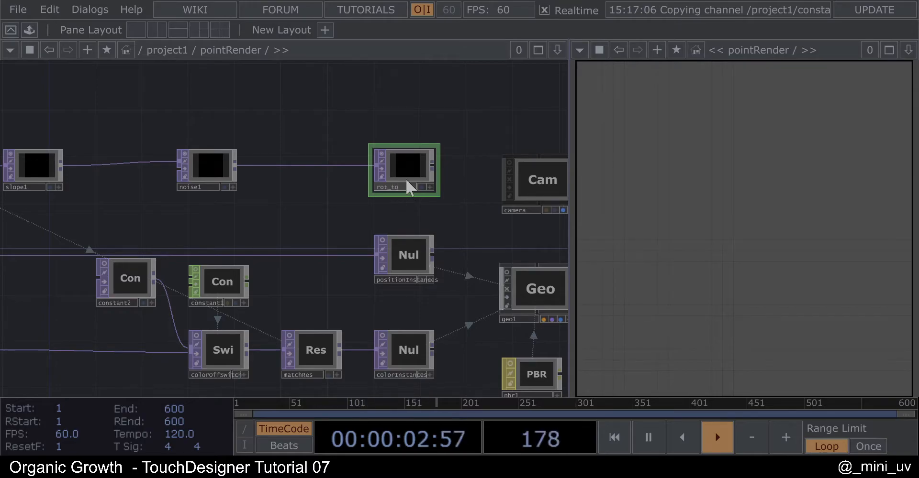
key(Return)
Assign rot_to as the Rotate to OP in the instancing parameters of geo1
drag(326, 101, 198, 106)
scroll(265, 119, down, 3)
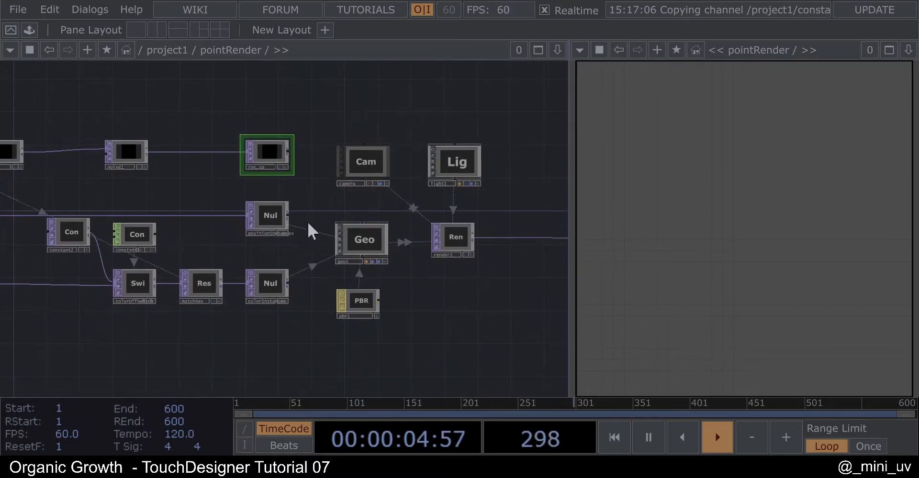
drag(330, 135, 352, 123)
click(390, 237)
key(p)
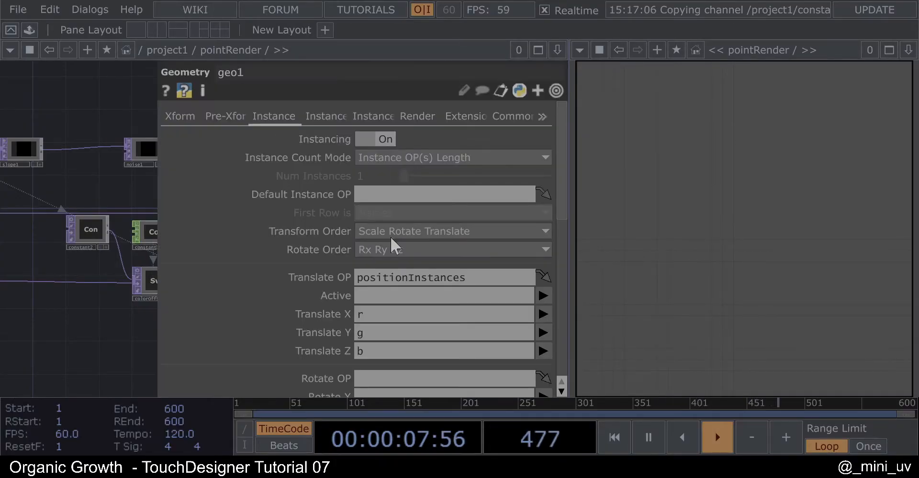
click(329, 117)
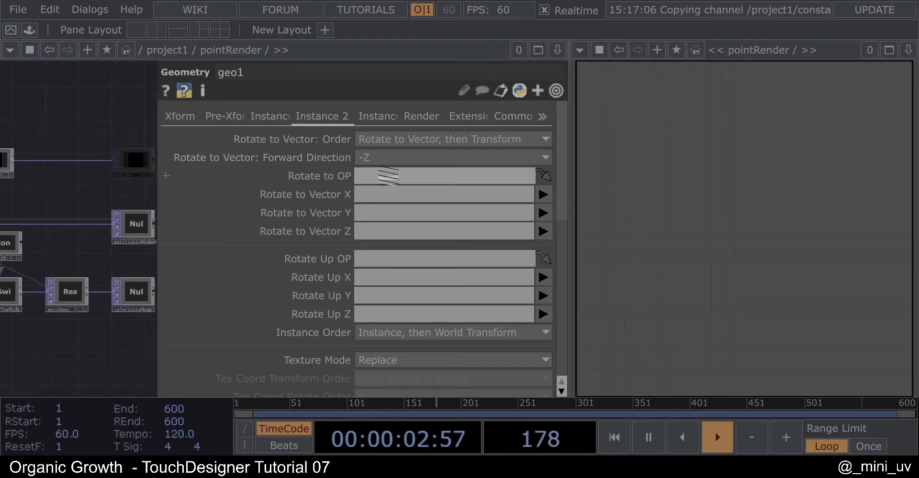
drag(378, 178, 380, 180)
Map geo1's Rotate to Vector X, Y and Z to the r, g and b channels
click(546, 197)
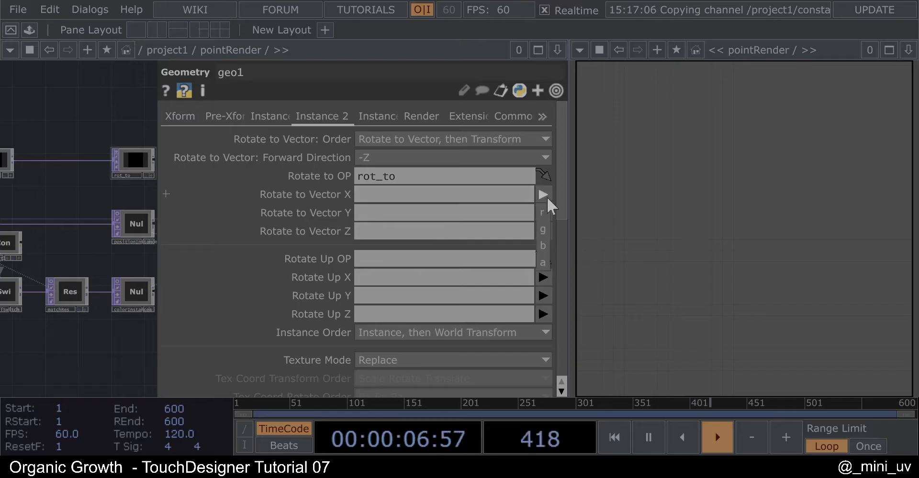
click(540, 209)
click(541, 216)
click(544, 245)
click(542, 233)
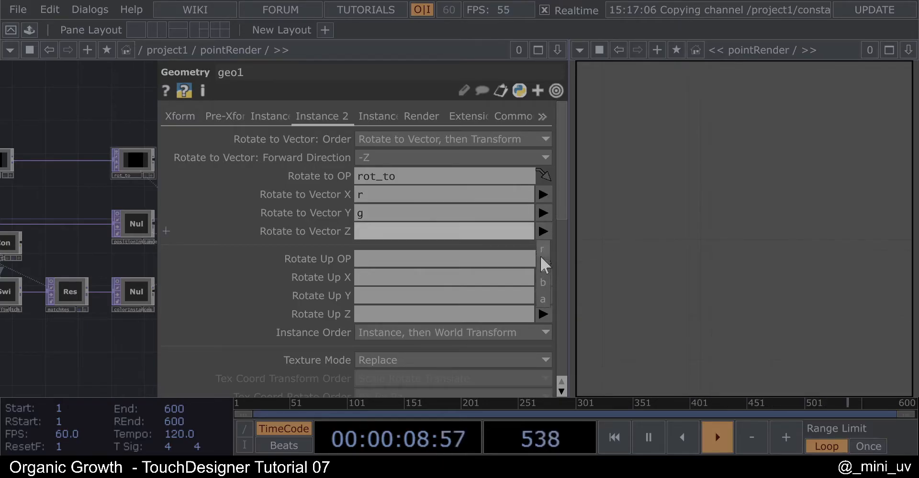
click(539, 278)
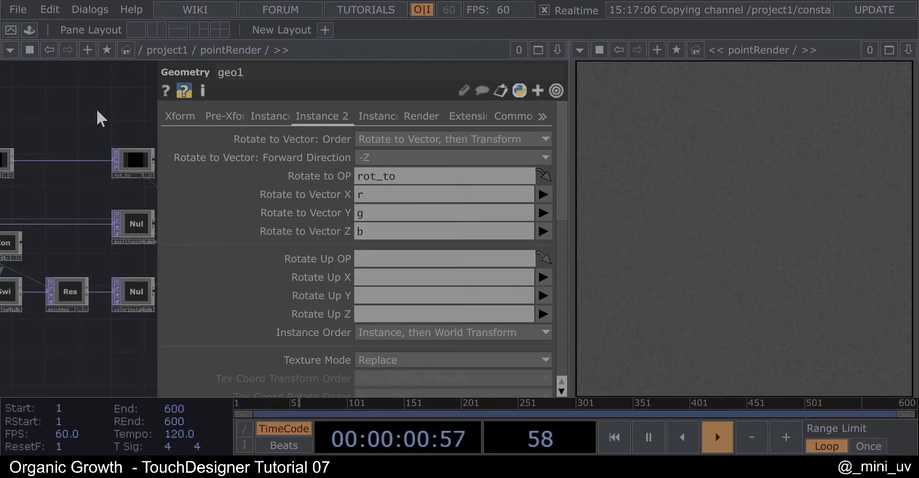
key(p)
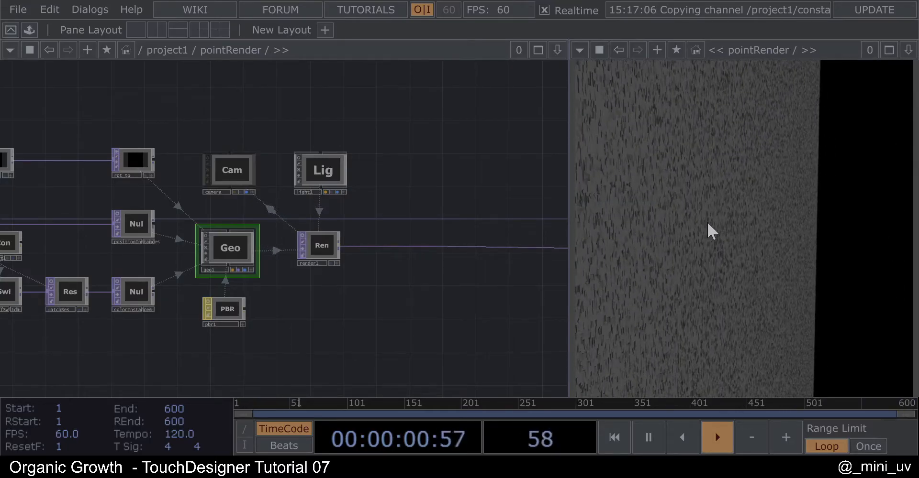
Compare the render with and without the noise by temporarily bypassing noise1
scroll(330, 170, down, 5)
scroll(191, 171, up, 6)
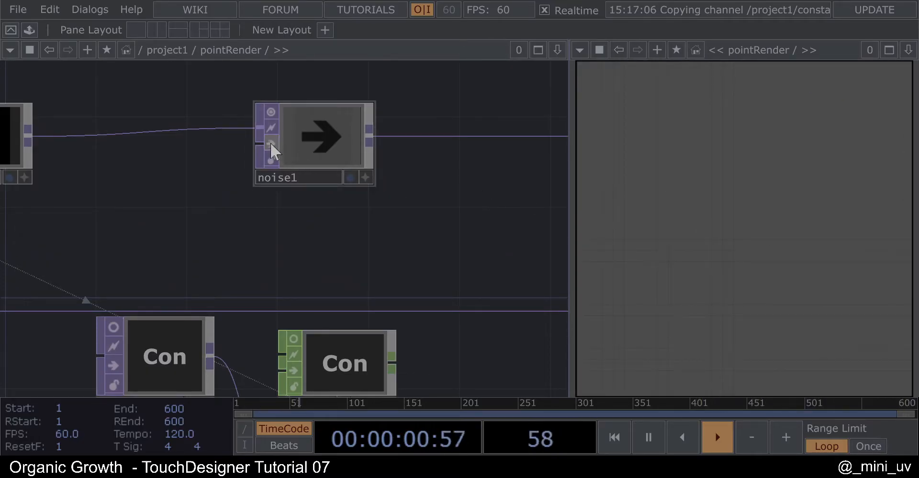
scroll(269, 142, down, 5)
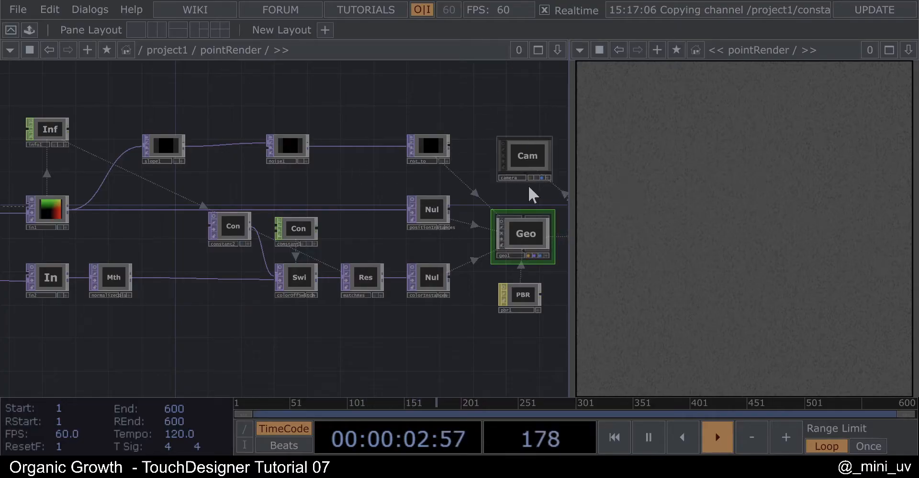
Try small Translate Z offsets on the camera, such as -0.002 and 0.002, and undo the change
drag(461, 109, 377, 118)
scroll(377, 117, down, 2)
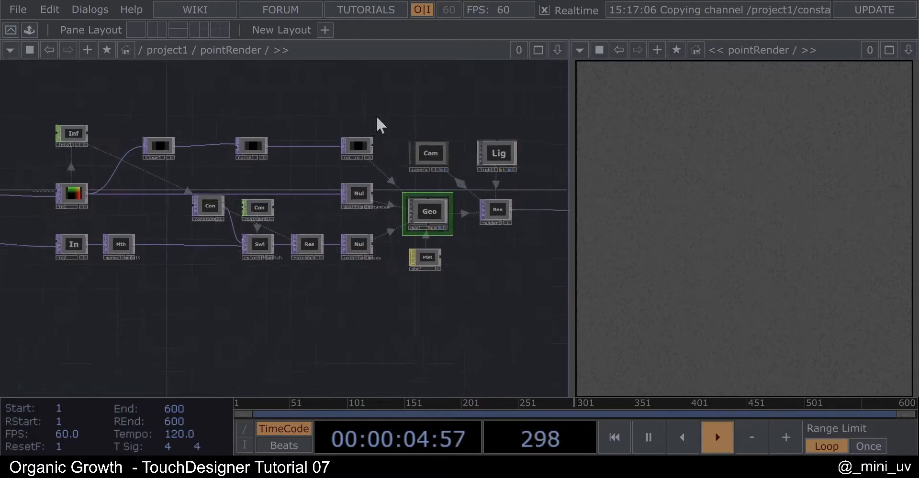
scroll(500, 156, up, 2)
click(428, 155)
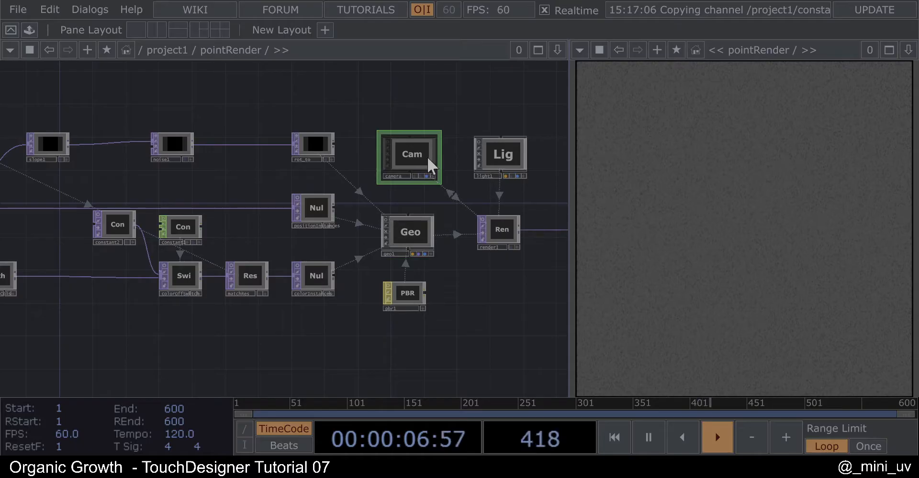
key(p)
middle_drag(492, 198, 436, 241)
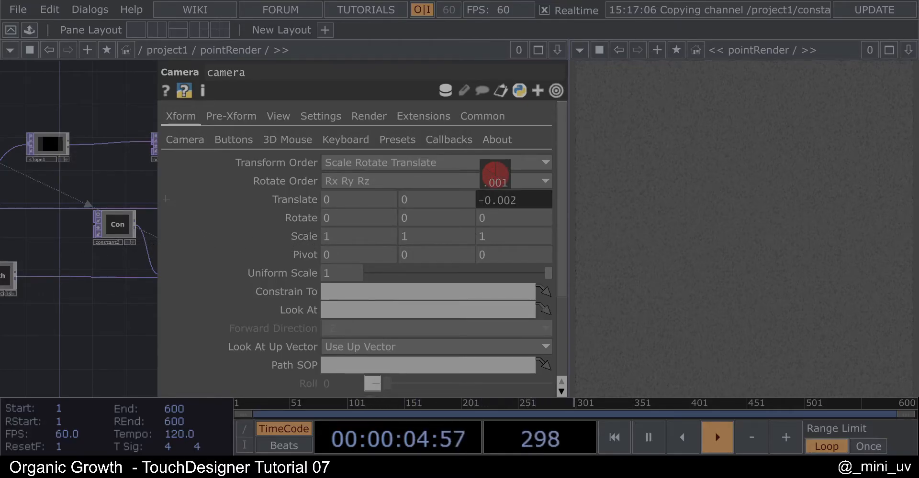
middle_drag(495, 172, 495, 198)
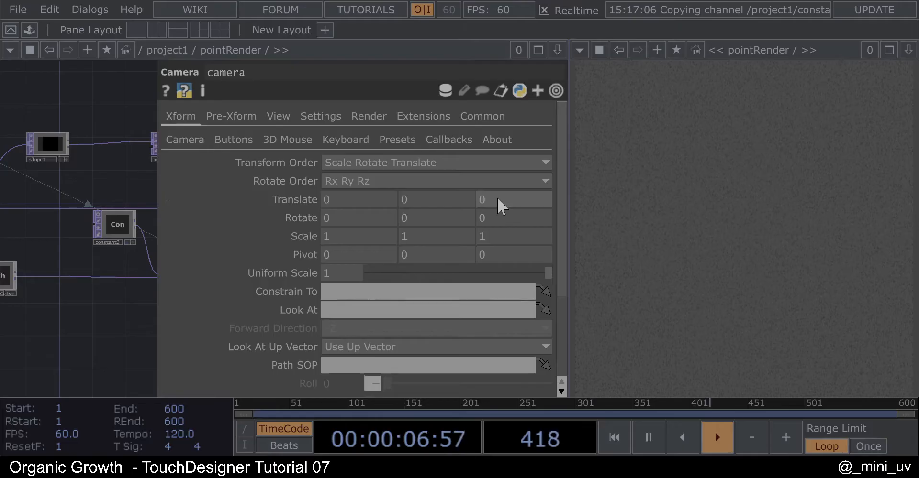
middle_drag(488, 200, 512, 184)
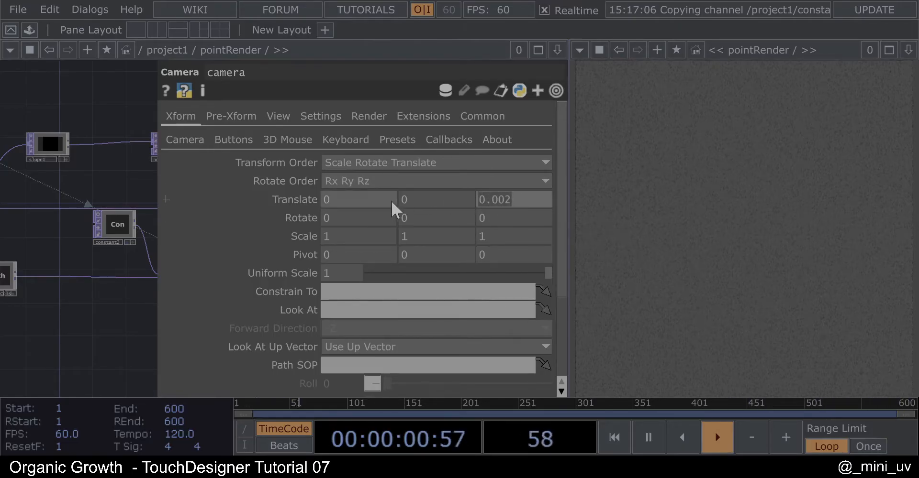
key(ctrl+z)
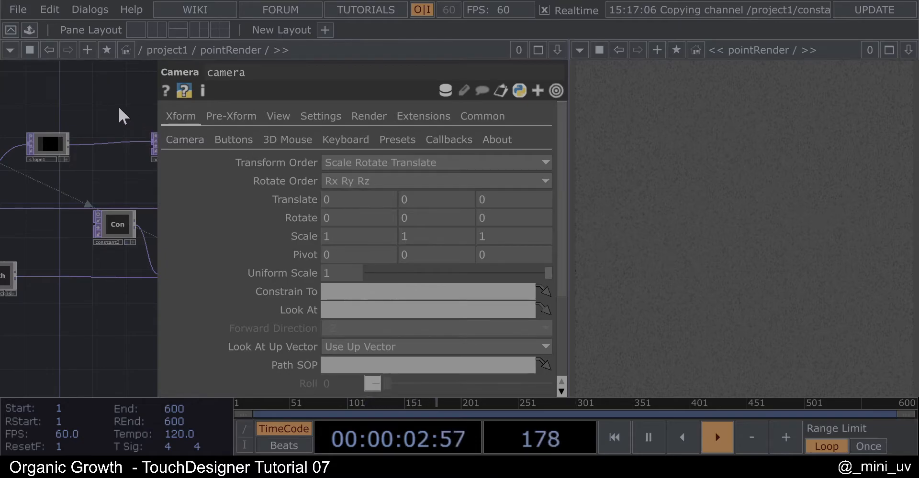
Go up to the project1 network and place a new Noise TOP in the empty area below the ramps
key(p)
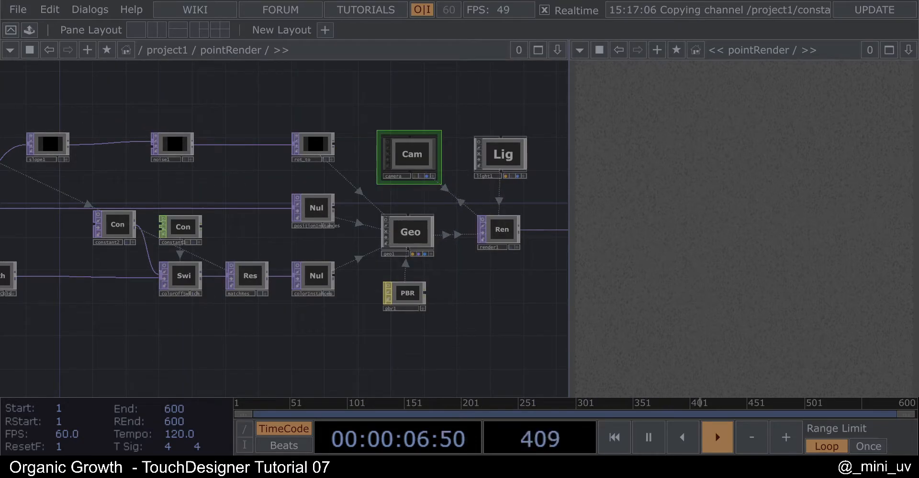
scroll(416, 213, down, 10)
scroll(447, 232, down, 10)
drag(296, 342, 343, 244)
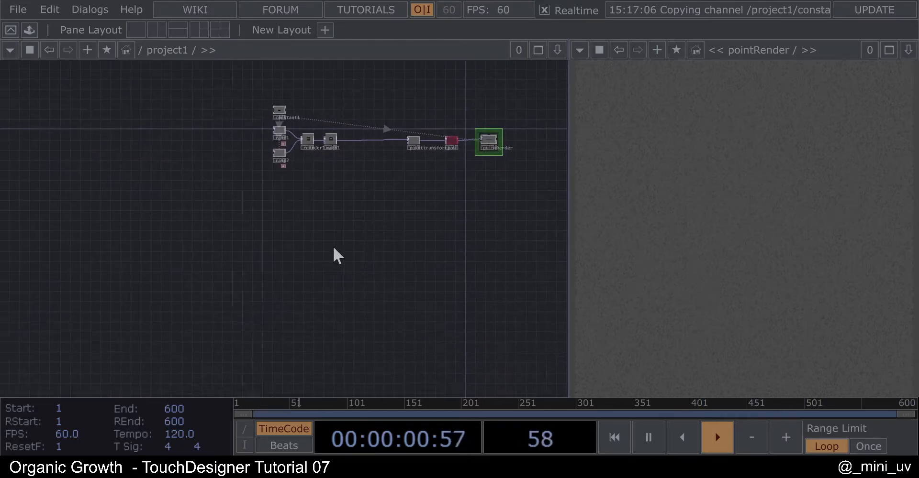
scroll(284, 125, up, 4)
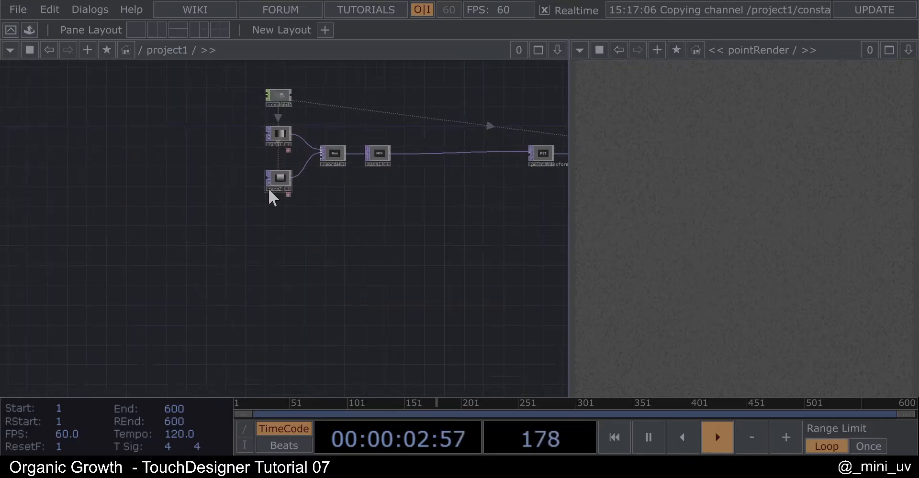
scroll(269, 189, up, 2)
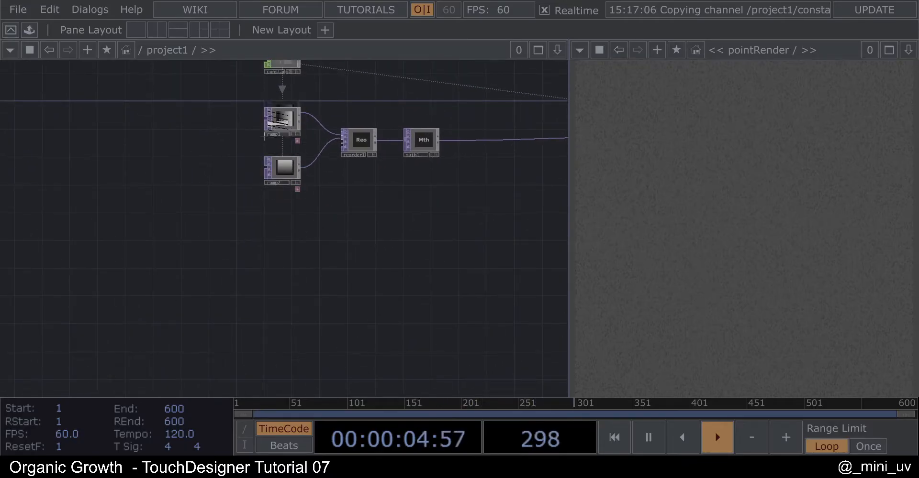
drag(331, 251, 316, 289)
scroll(369, 177, down, 3)
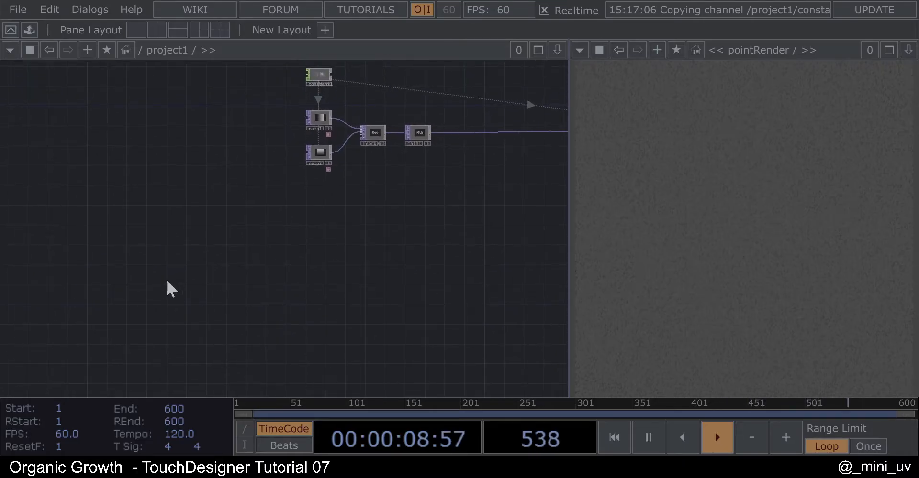
key(Tab)
text(noi)
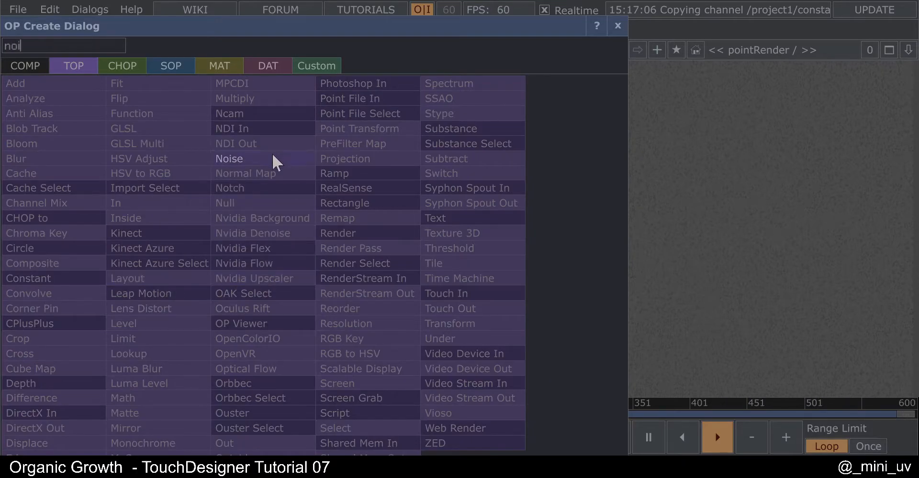
click(273, 157)
click(205, 283)
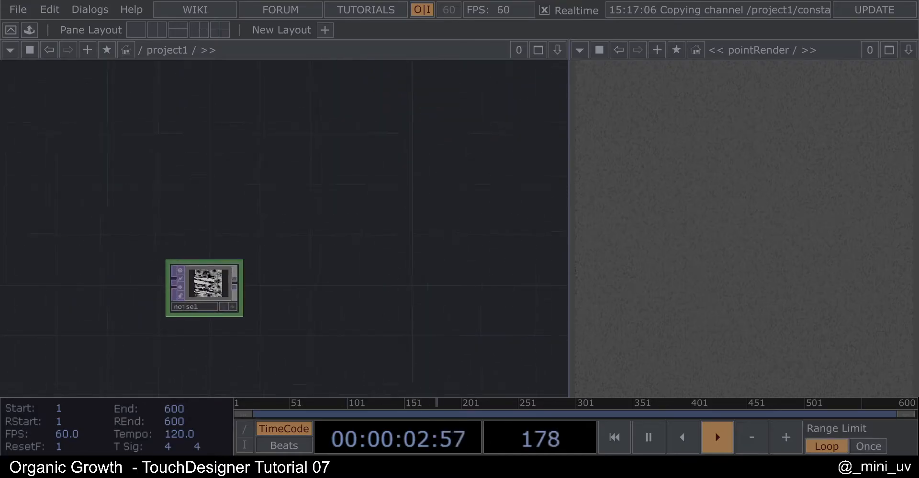
Link both of noise1's resolution values to the count channel of constant1 using CHOP references
right_click(318, 75)
click(337, 95)
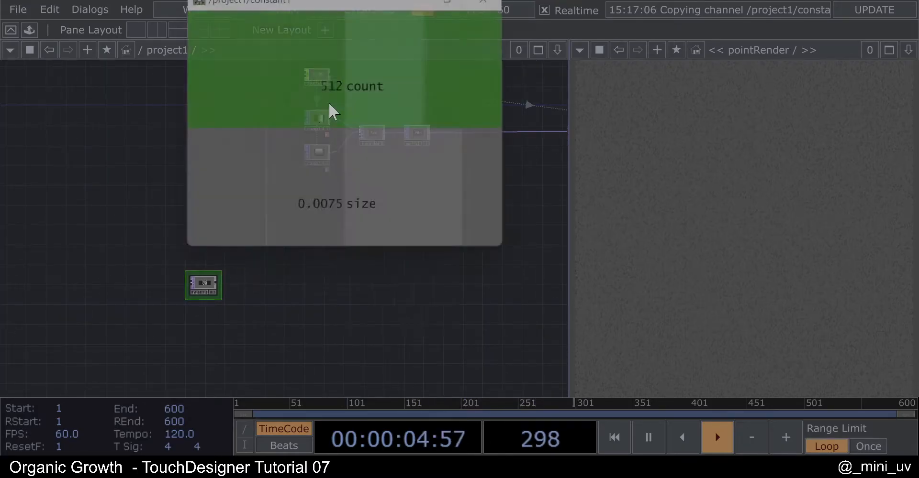
click(189, 289)
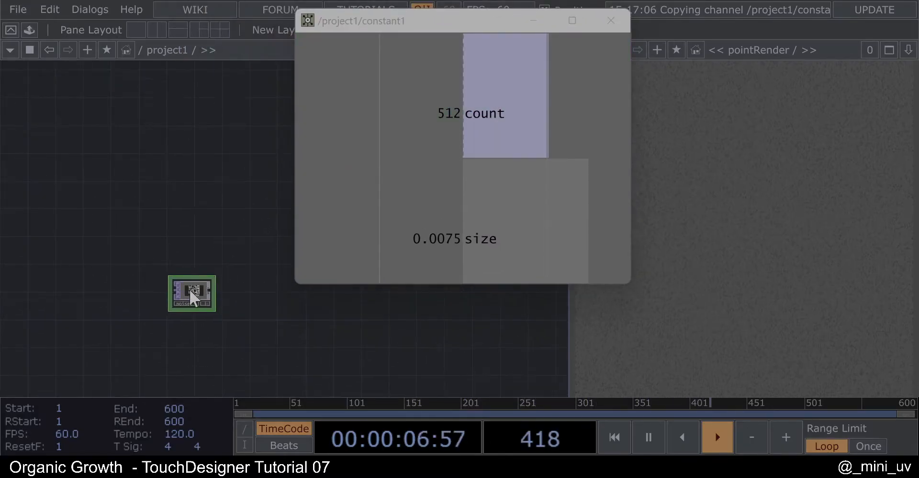
key(p)
drag(445, 26, 684, 43)
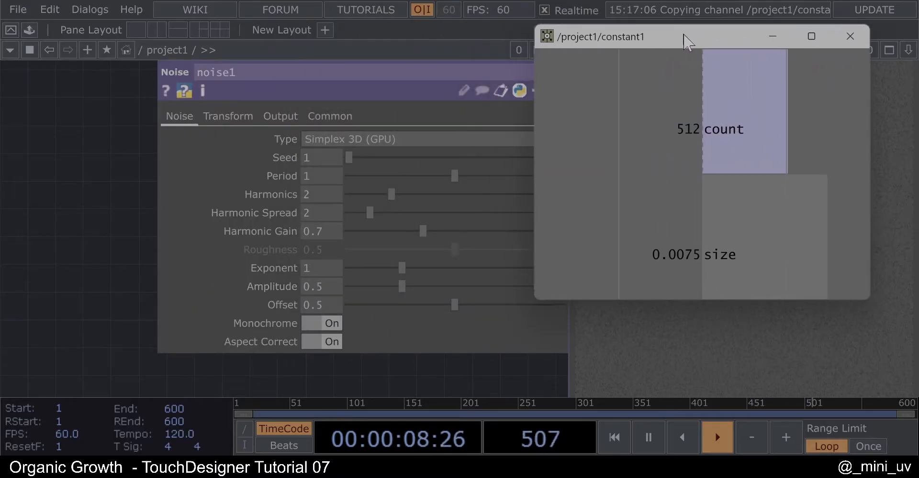
click(330, 116)
drag(724, 116, 277, 154)
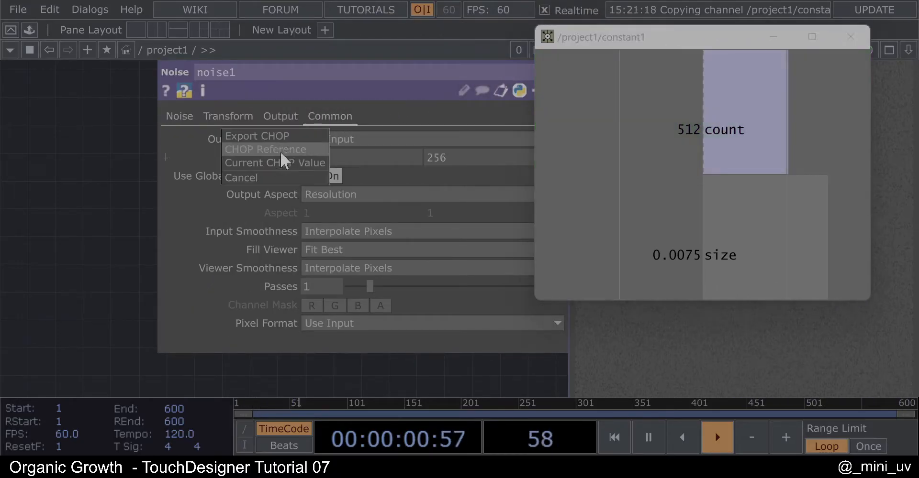
click(321, 170)
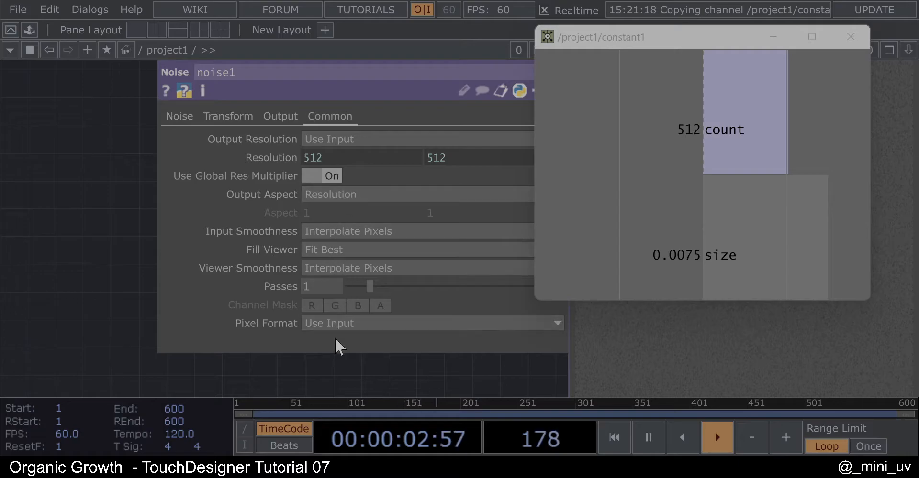
Set noise1's pixel format to 32-bit float (RGBA) and close the constant1 viewer
click(343, 324)
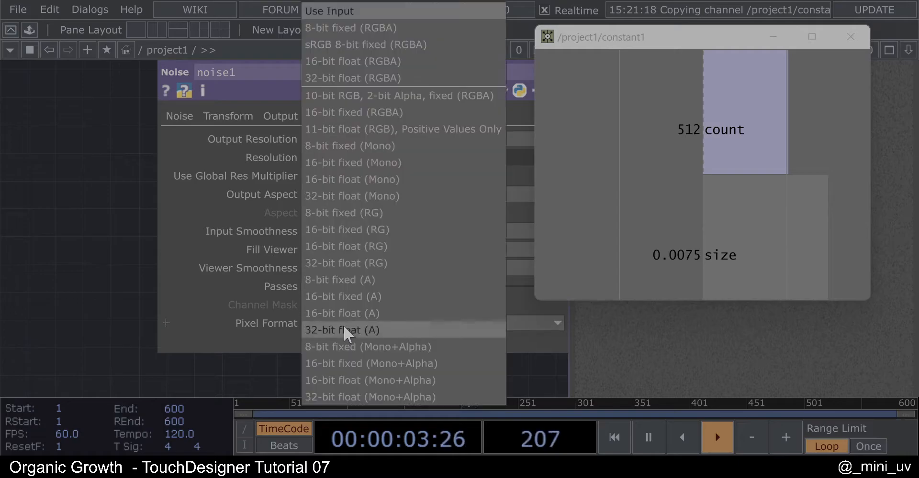
click(389, 79)
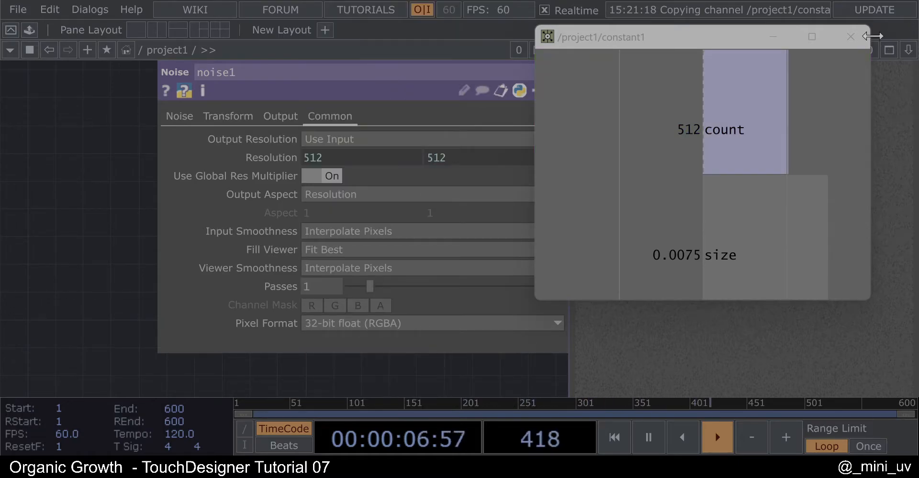
click(850, 37)
Configure noise1 as Perlin 4D (GPU) with period 2, harmonics 0, offset 0 and amplitude 2
click(180, 116)
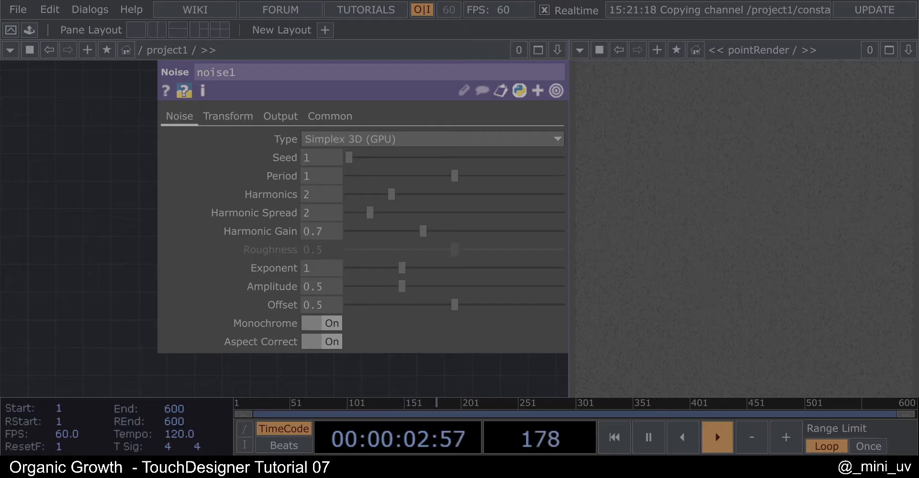
click(378, 140)
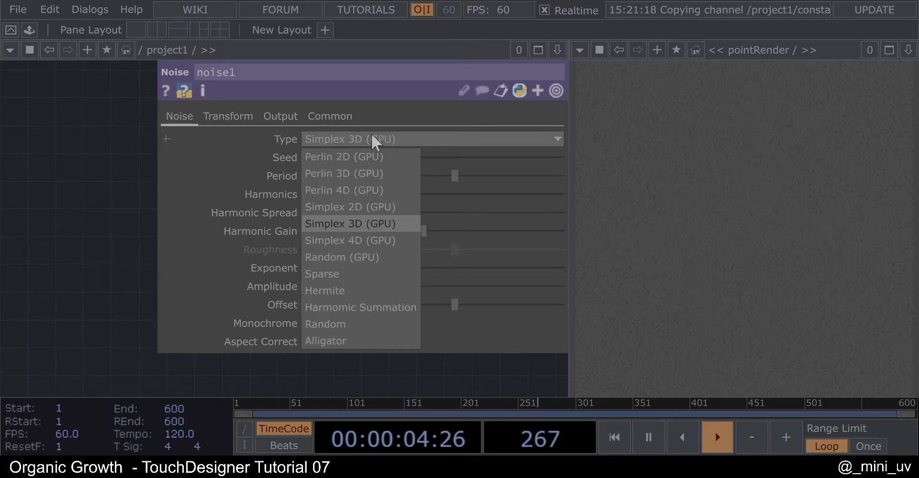
click(337, 191)
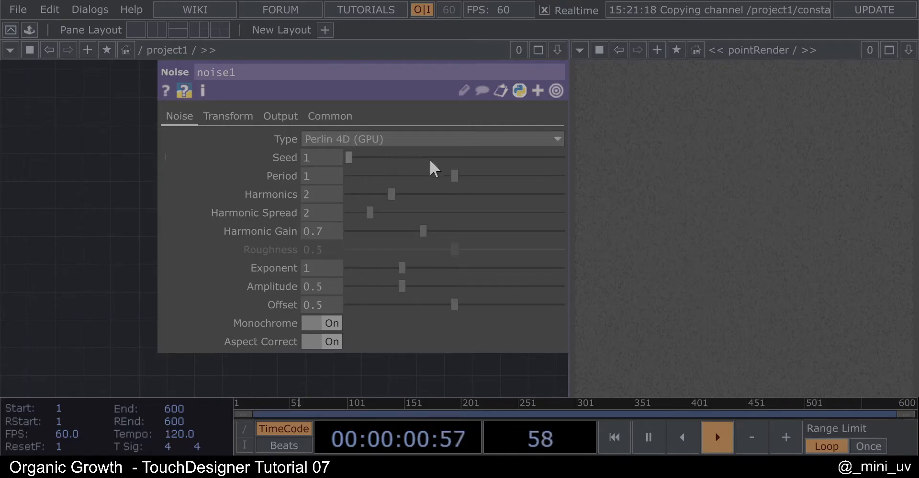
drag(451, 180, 539, 178)
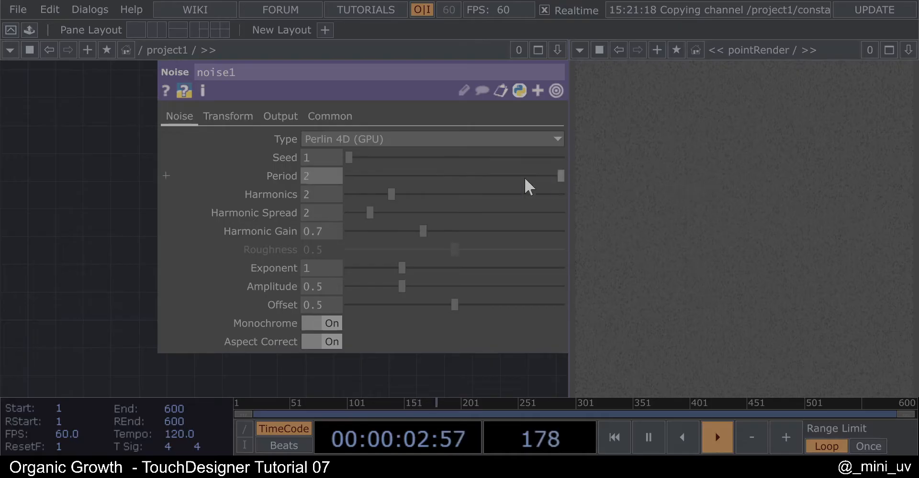
drag(390, 194, 168, 194)
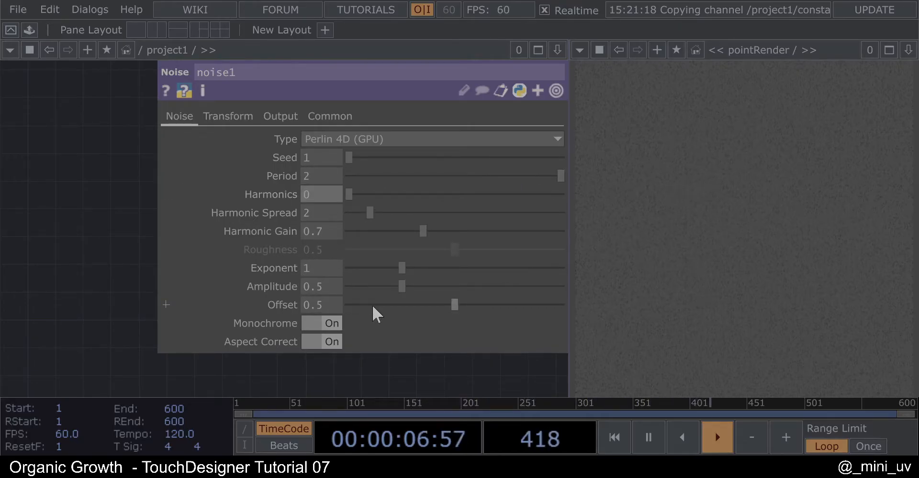
drag(394, 309, 245, 303)
drag(395, 287, 540, 287)
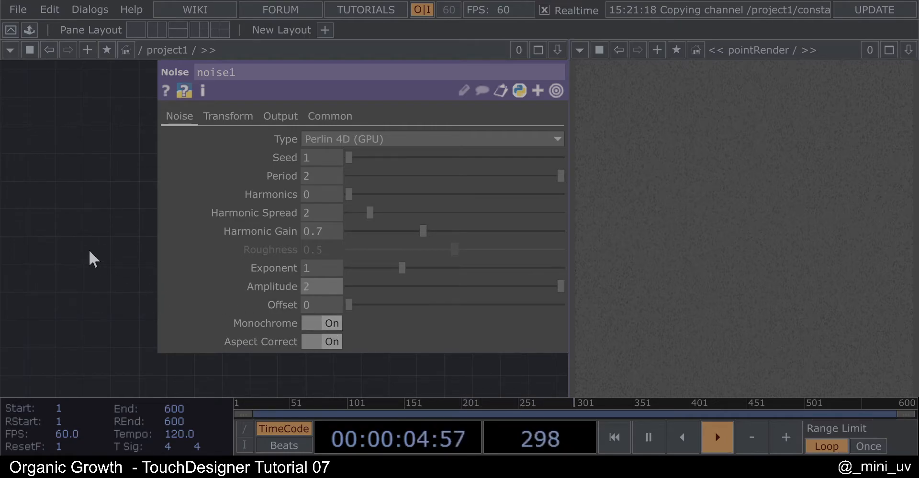
Animate noise1 by setting its Translate Z to the expression absTime.seconds*0.1, and check the moving pattern in its viewer
click(229, 117)
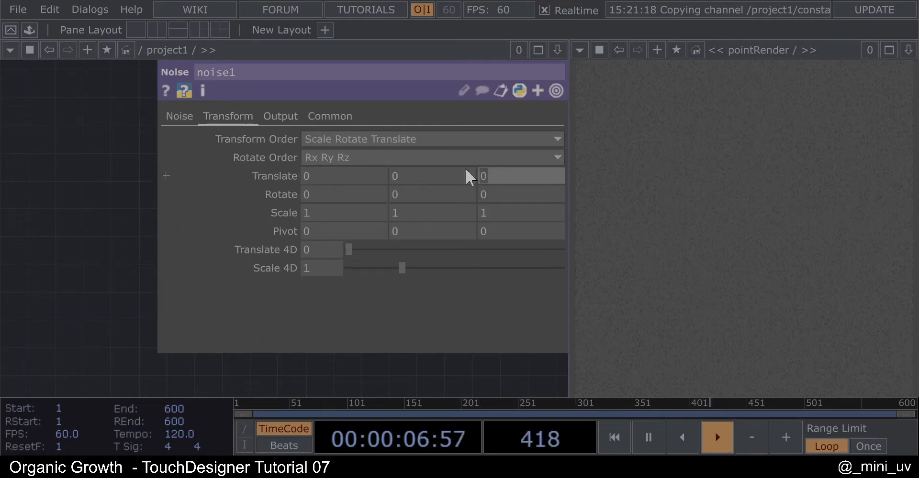
text(absTime.secons)
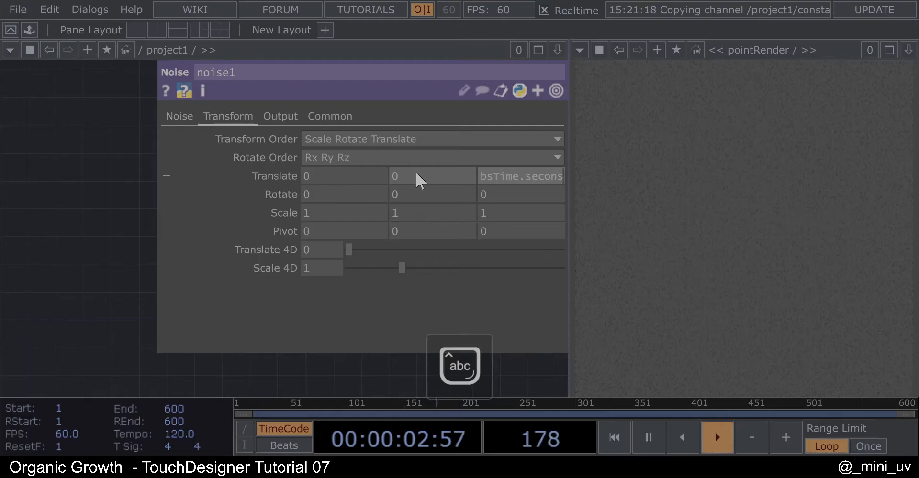
key(BackSpace)
text(ds*)
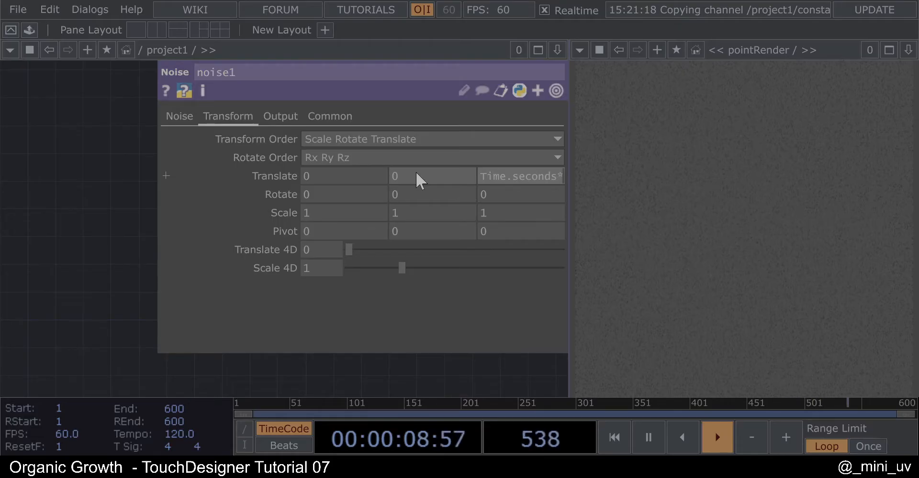
text(0.1)
key(Return)
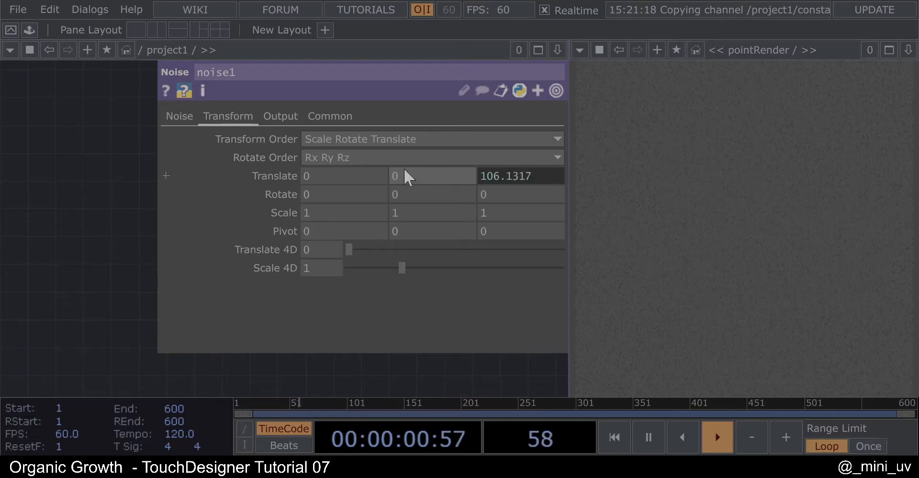
scroll(200, 315, up, 10)
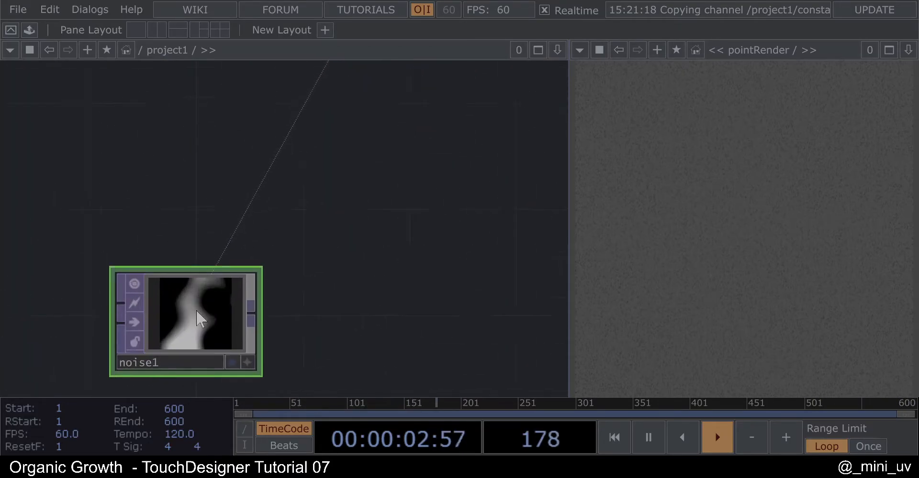
scroll(227, 277, down, 8)
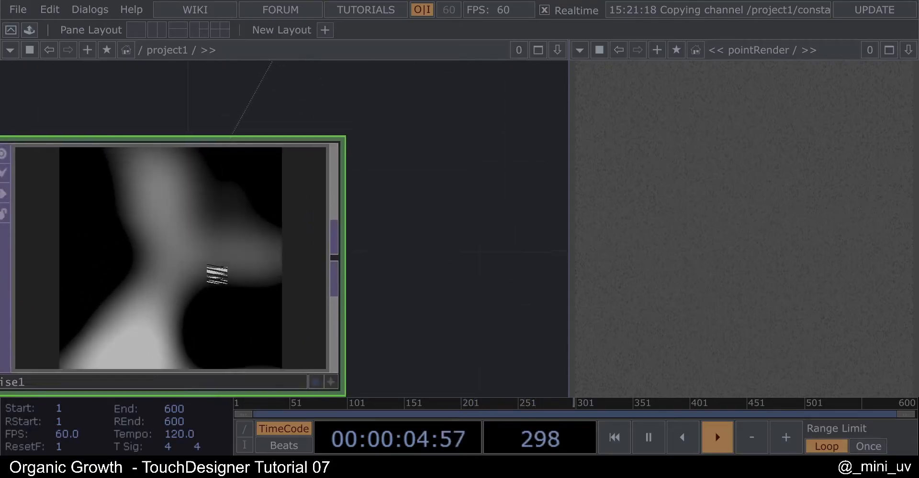
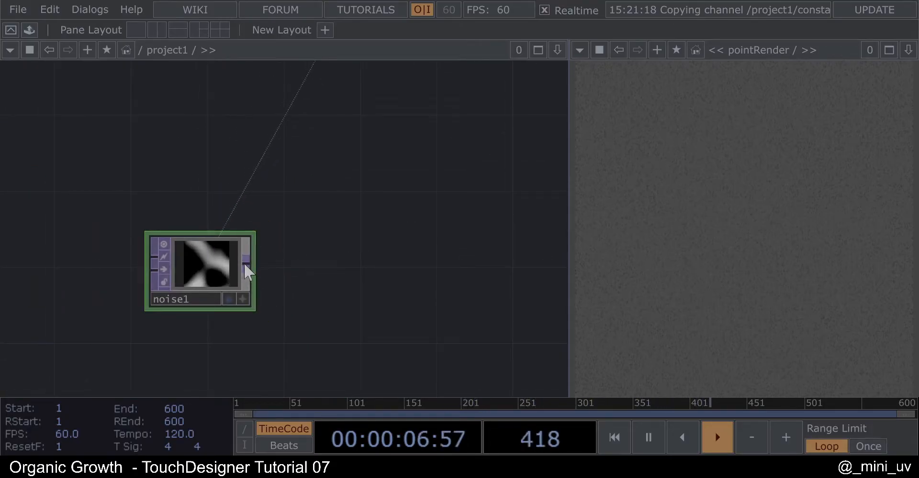
Add a Null TOP connected to the output of noise1
right_click(245, 261)
click(246, 184)
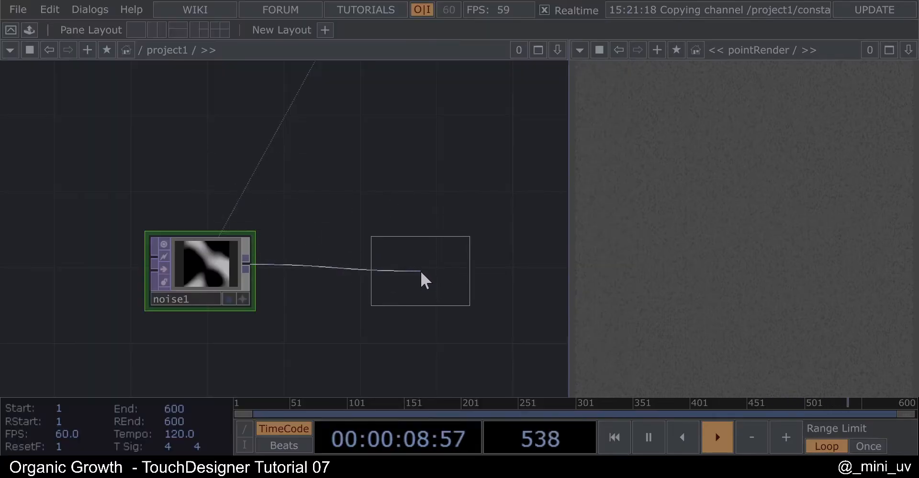
click(429, 267)
drag(432, 198, 237, 210)
scroll(227, 214, down, 3)
drag(327, 246, 301, 251)
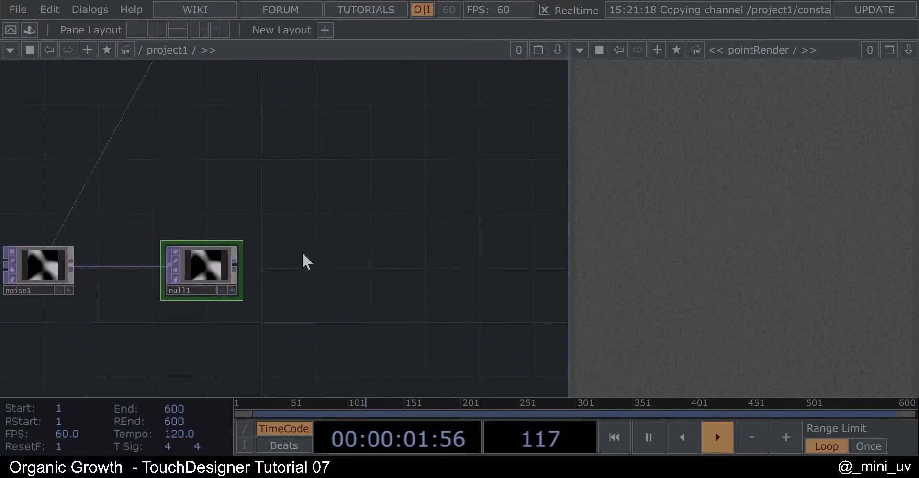
Branch a second Noise TOP off null1's output and place it above and beyond the null
right_click(233, 263)
text(no)
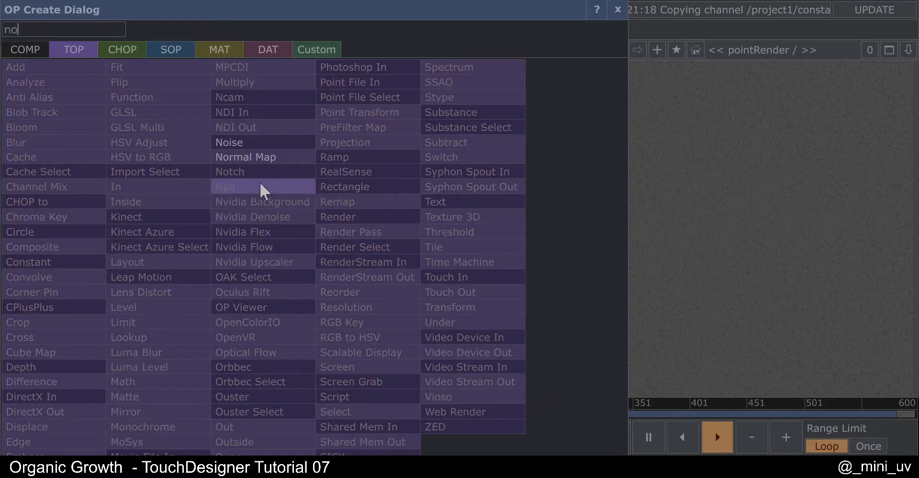
click(260, 144)
click(366, 180)
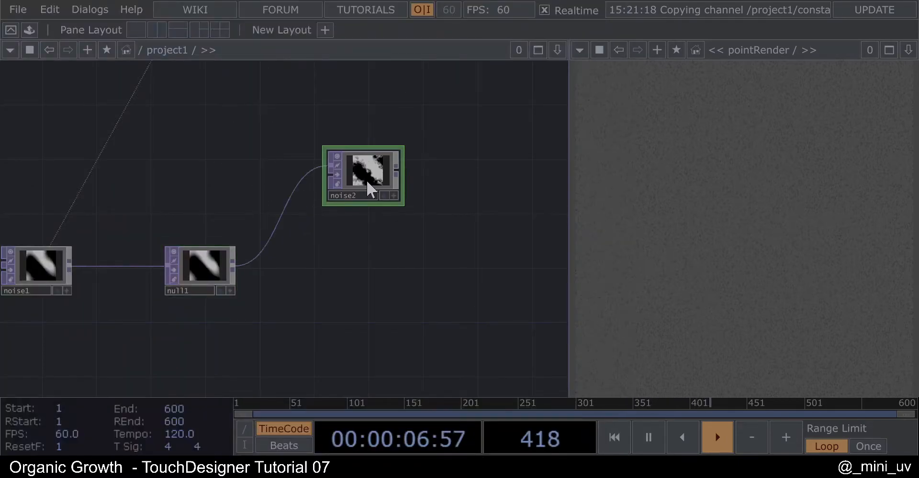
Set noise2's type to Random and reduce its offset and amplitude
key(p)
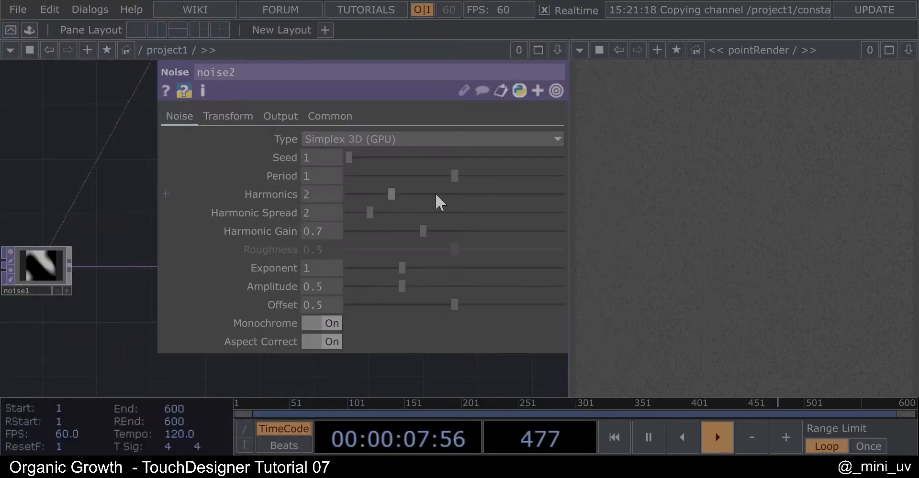
click(373, 140)
click(335, 323)
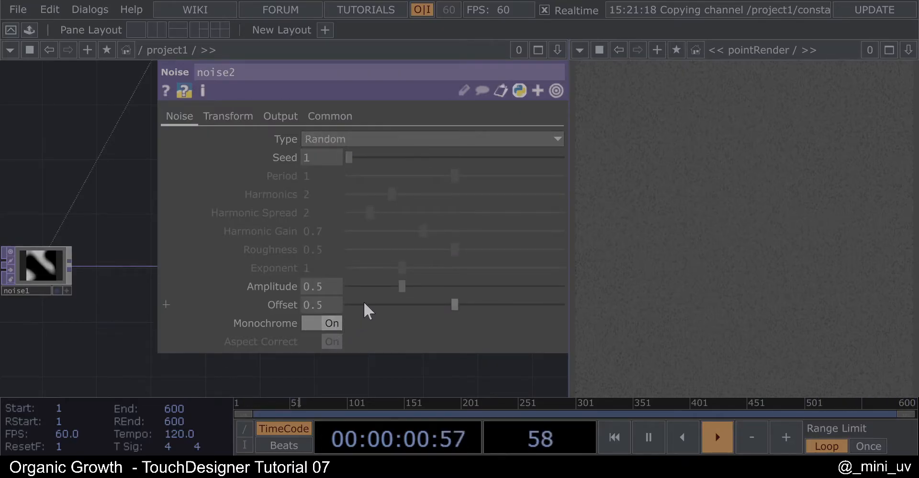
drag(450, 306, 307, 302)
drag(401, 287, 103, 165)
key(p)
drag(389, 297, 315, 273)
scroll(260, 280, down, 3)
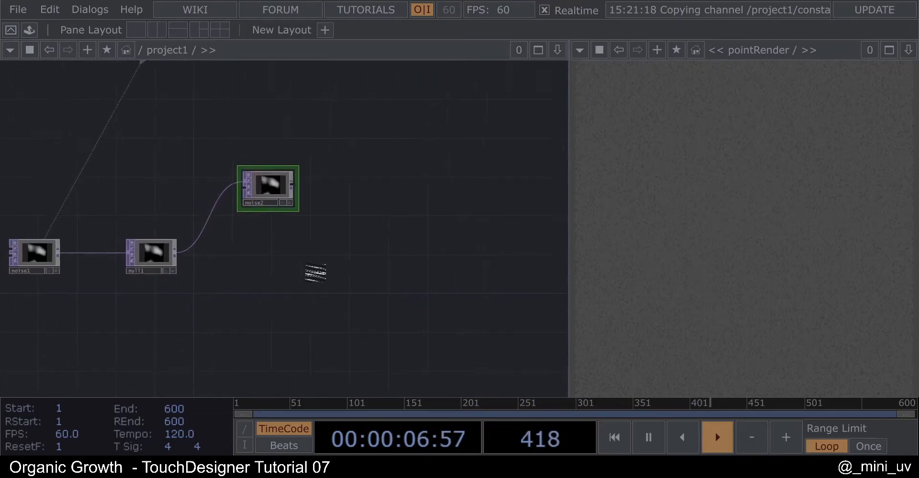
Branch a Composite TOP off null1, connect noise2 as its second input, and check that its operation is Multiply
right_click(199, 248)
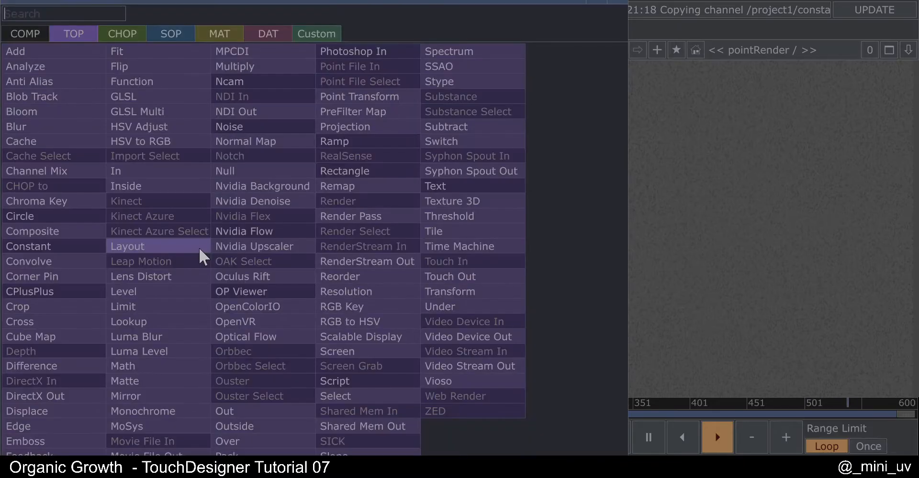
click(61, 245)
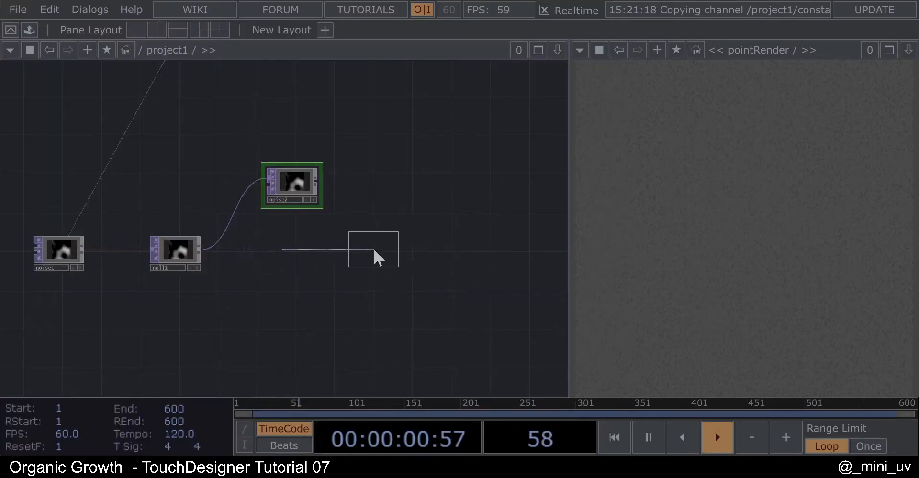
click(347, 251)
drag(317, 182, 337, 252)
scroll(344, 249, up, 3)
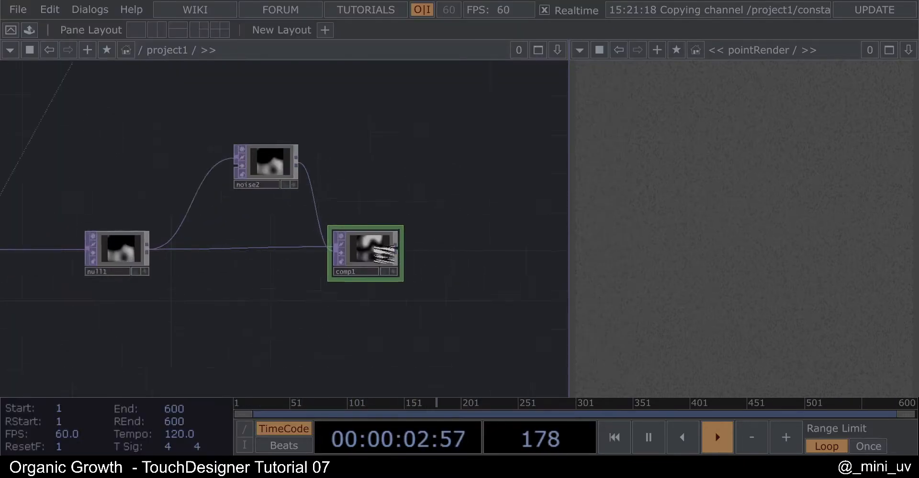
key(p)
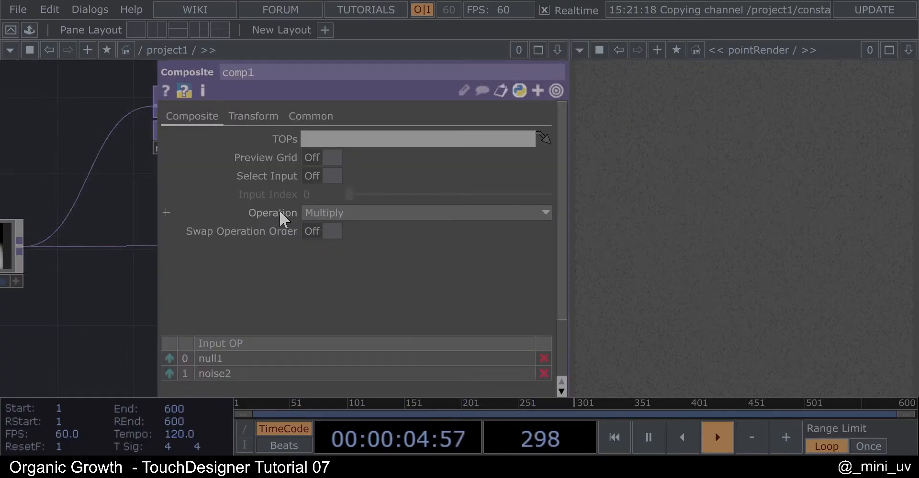
key(p)
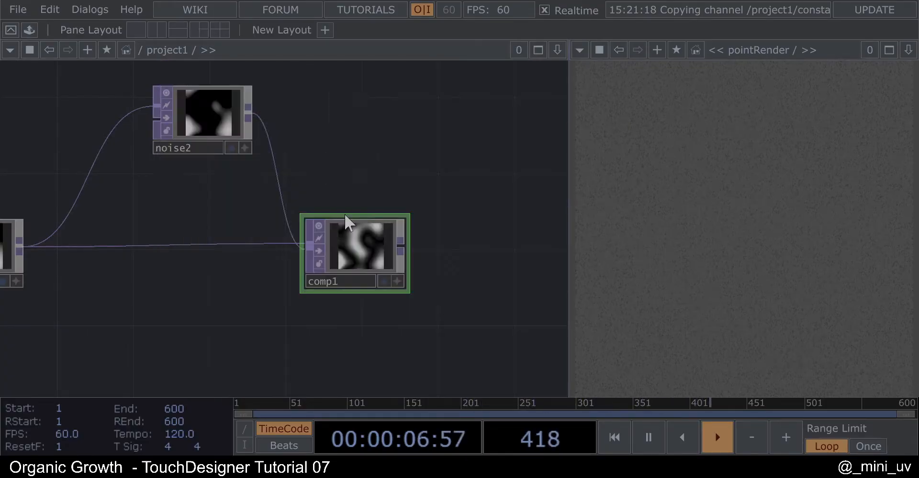
Try raising noise2's amplitude to 0.182 and examine the effect on comp1's image
drag(393, 152, 377, 195)
click(195, 166)
key(p)
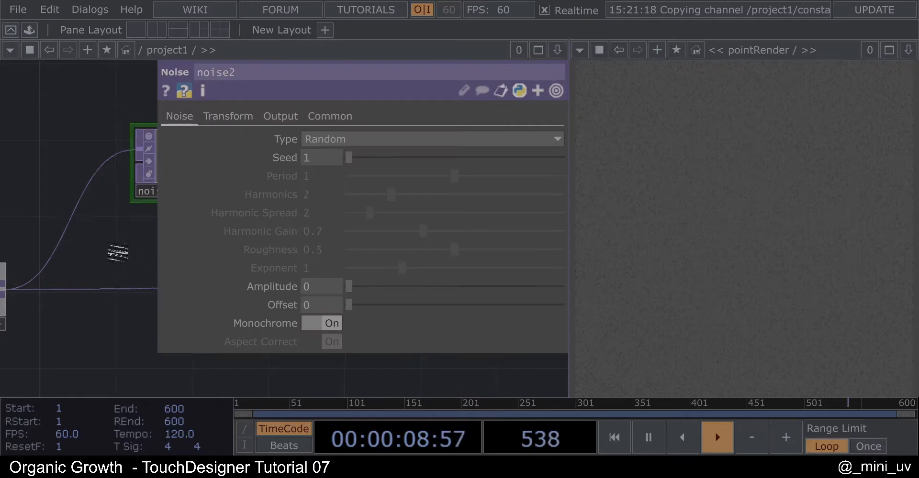
scroll(123, 255, down, 3)
drag(123, 255, 49, 225)
drag(135, 207, 86, 195)
scroll(138, 203, up, 5)
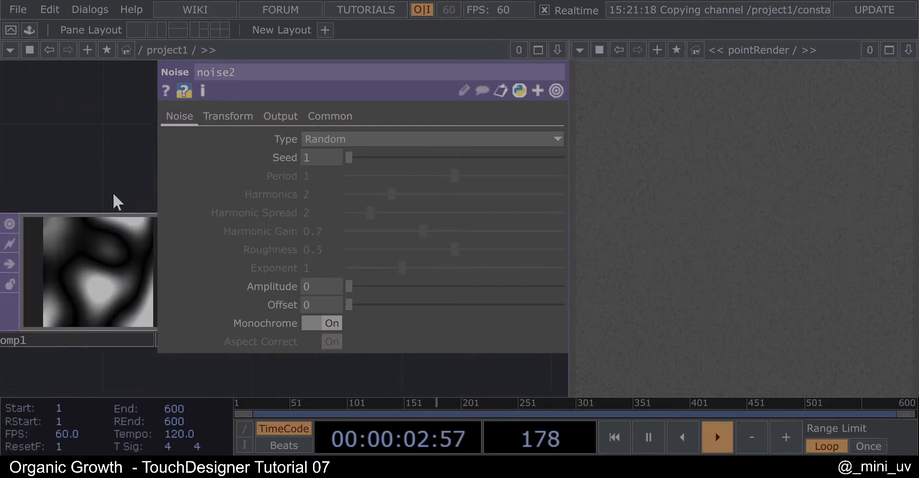
drag(351, 285, 370, 284)
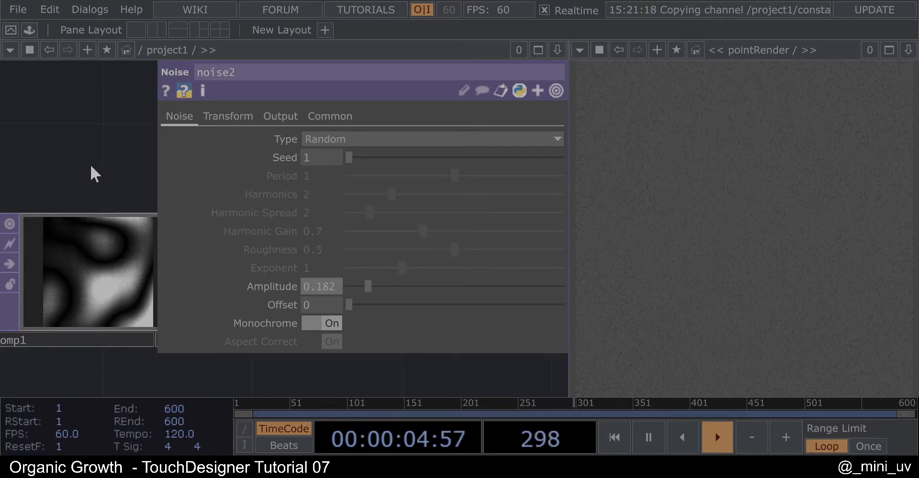
scroll(68, 246, up, 5)
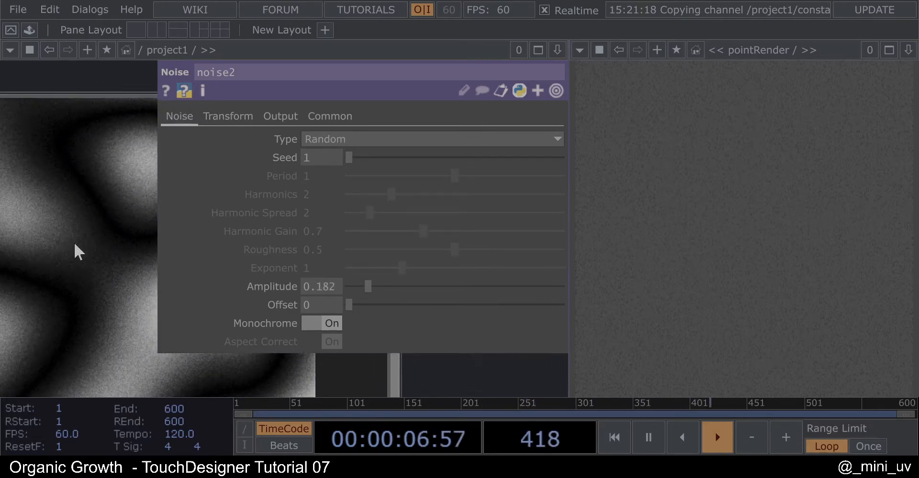
Set noise2's amplitude back to 0 and close its parameters
mouse_move(357, 290)
mouse_down()
mouse_move(387, 289)
mouse_move(349, 291)
mouse_up()
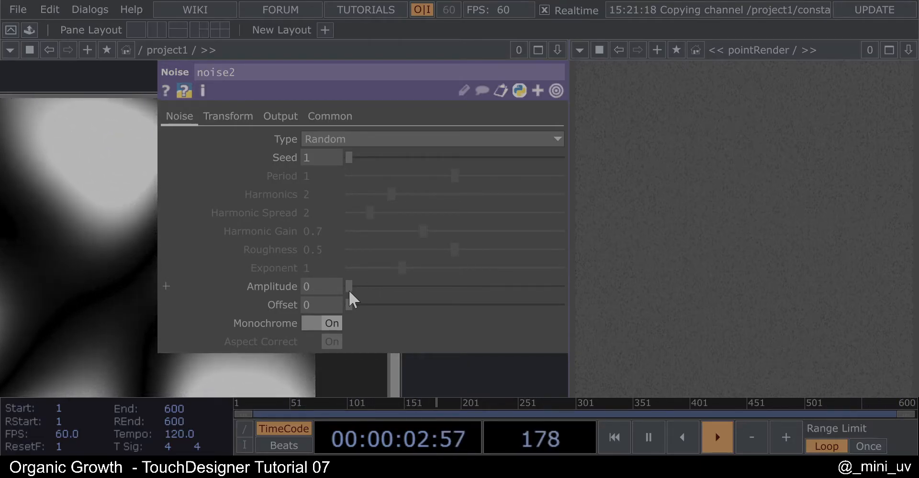
click(119, 186)
key(p)
scroll(250, 211, down, 8)
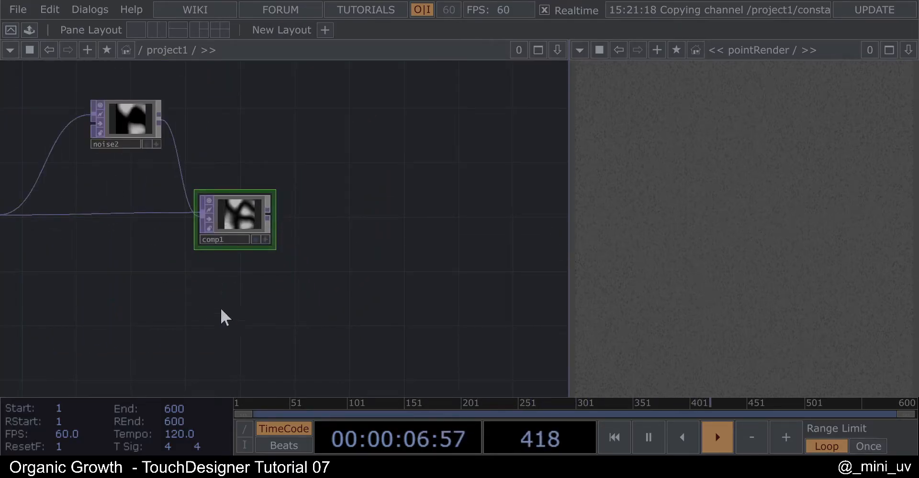
Add a Feedback TOP connected to comp1's output, placed below and beyond it
scroll(213, 296, down, 3)
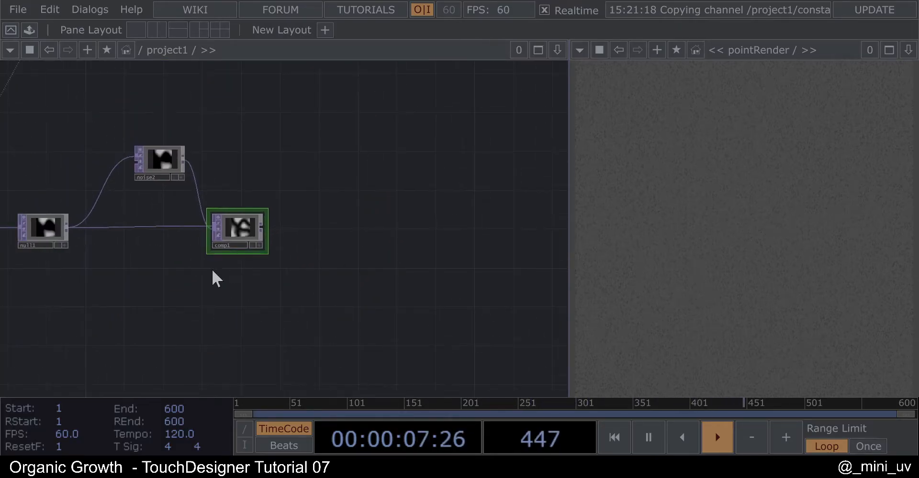
right_click(263, 227)
text(fe)
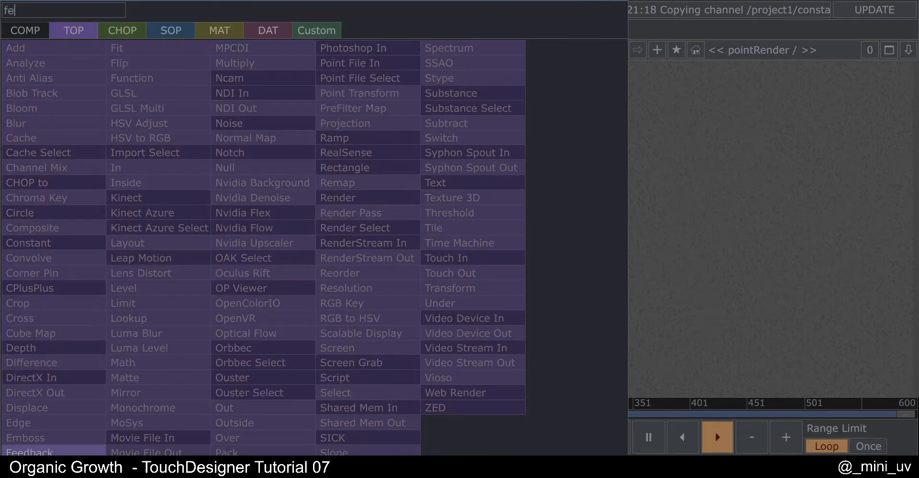
key(Return)
click(342, 295)
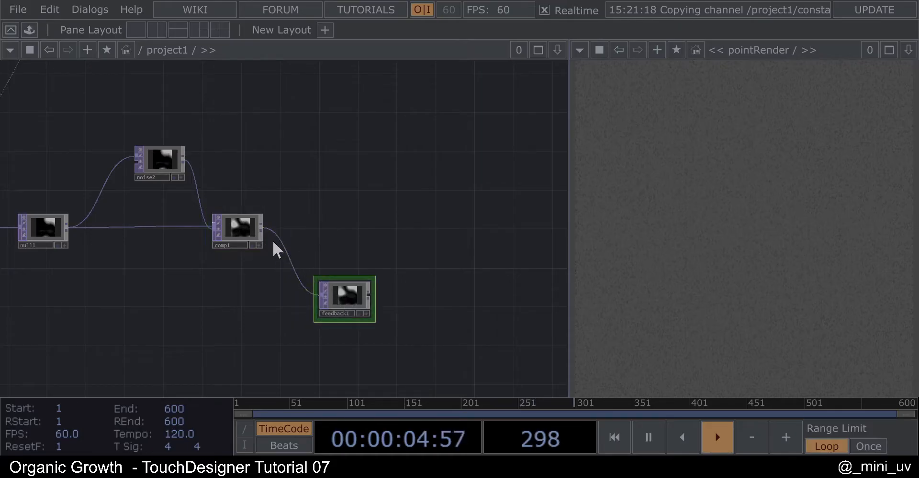
Branch a Level TOP off comp1's output and place it directly above feedback1
right_click(260, 228)
text(k)
key(BackSpace)
text(le)
click(150, 288)
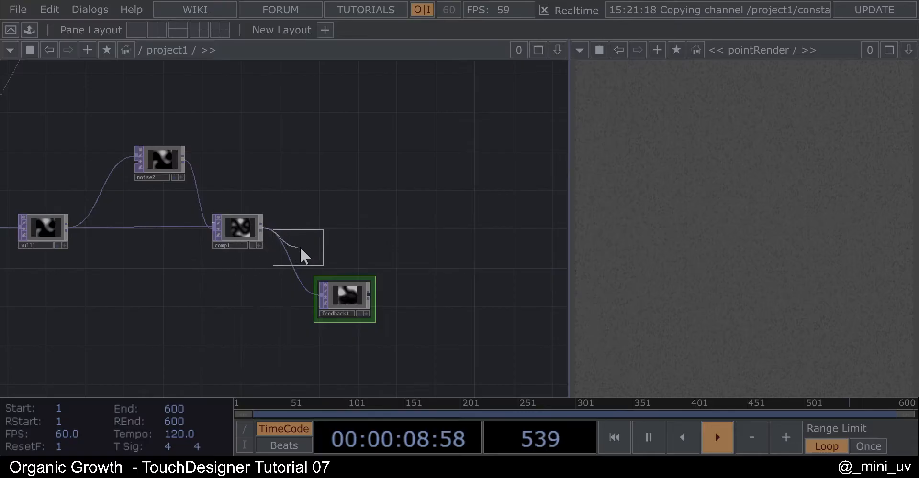
click(345, 177)
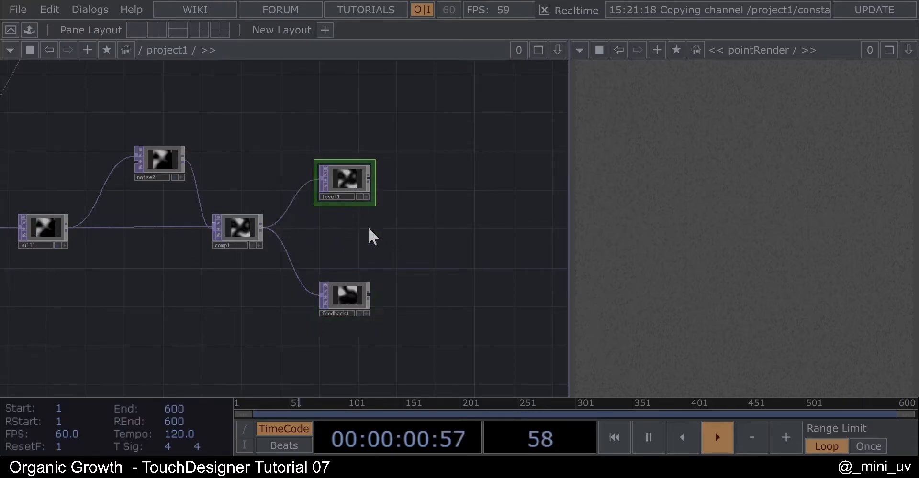
Set level1's post opacity to 0.0055 and its Brightness 2 to 0.5
drag(371, 227, 321, 218)
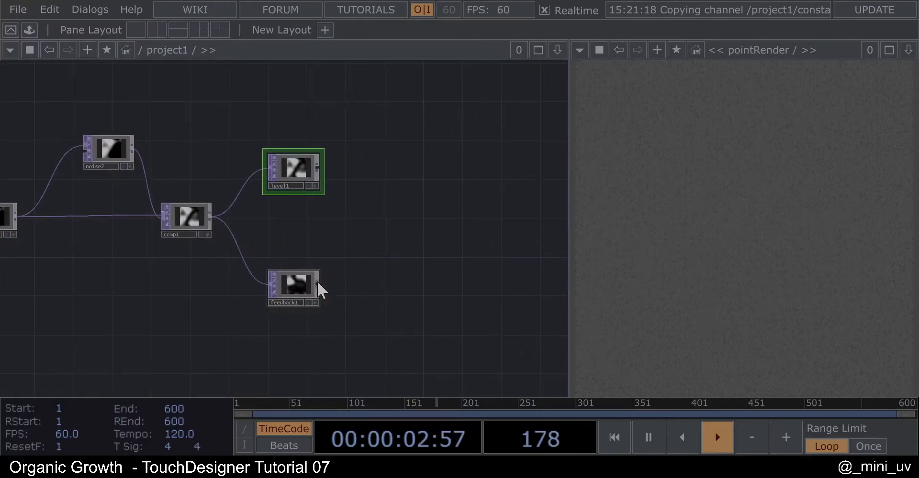
key(p)
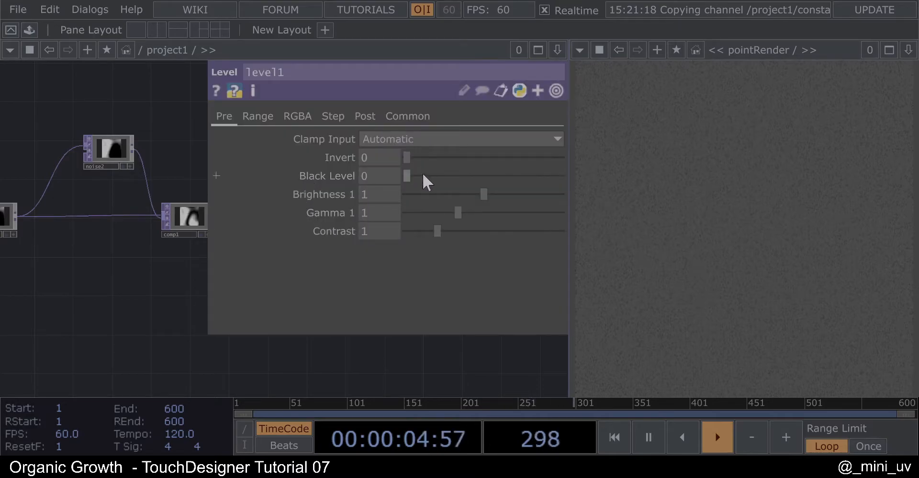
click(365, 119)
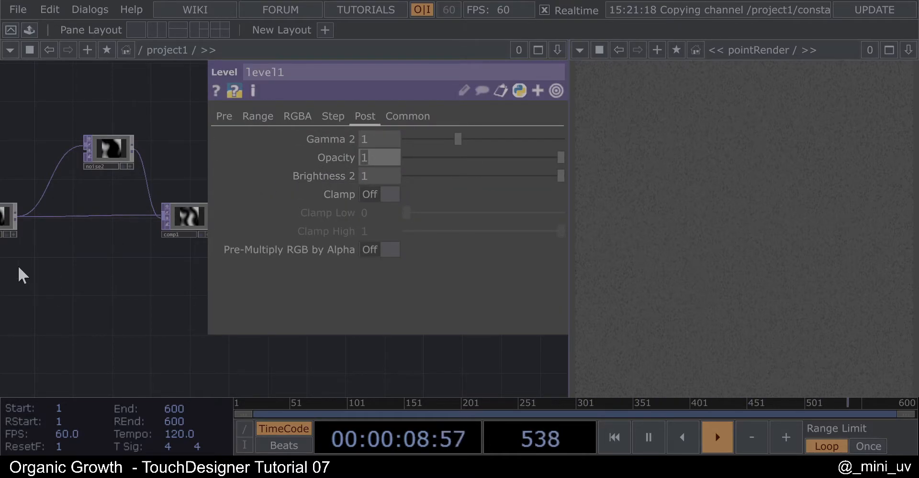
text(0.0055)
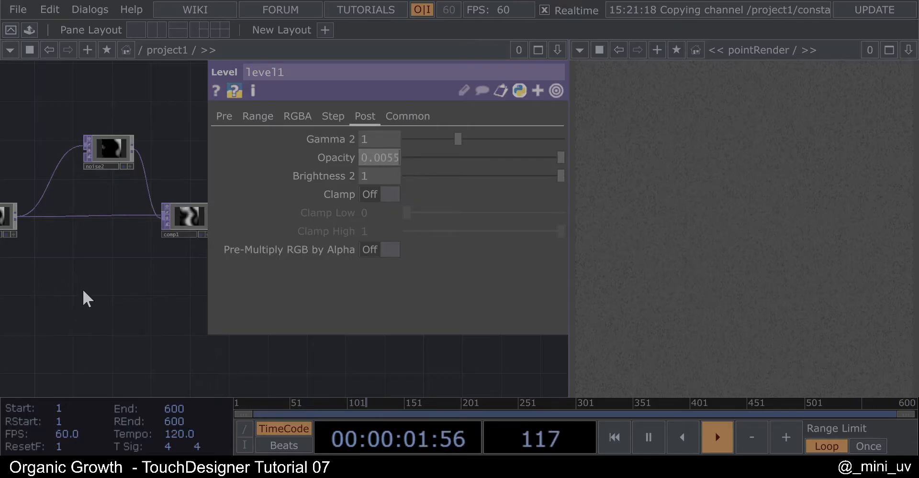
key(Return)
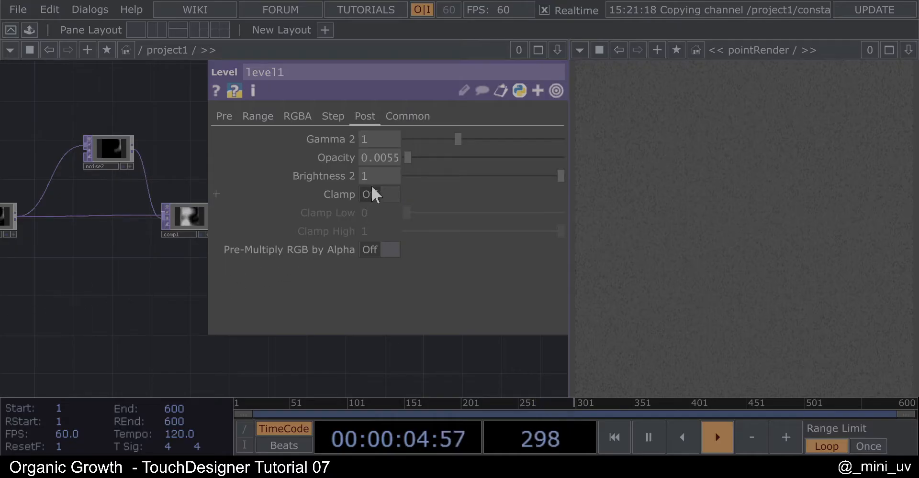
text(0.5)
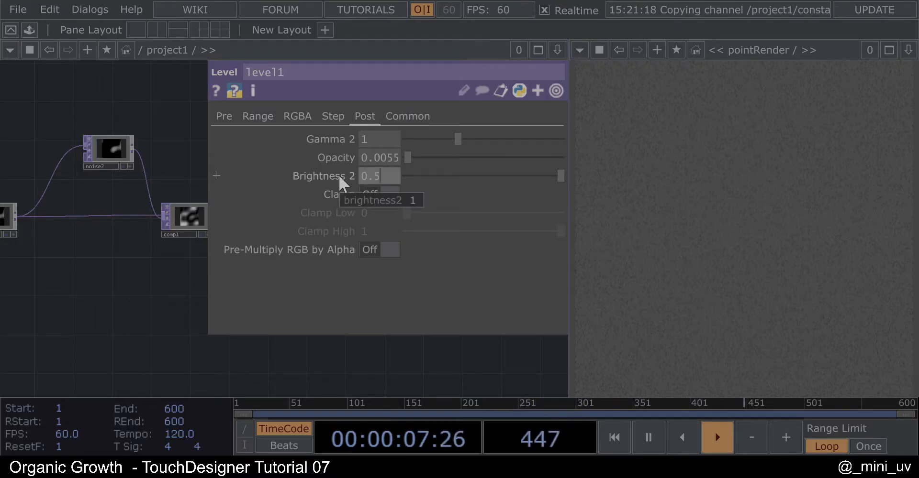
key(Return)
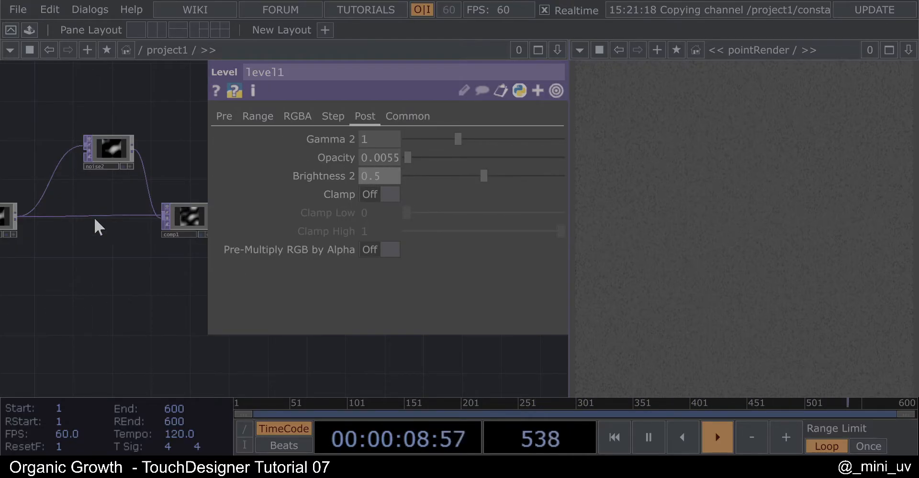
Add an Over TOP fed by level1, placed just beyond and vertically between level1 and feedback1
drag(161, 138, 115, 163)
drag(171, 174, 126, 174)
drag(194, 115, 102, 127)
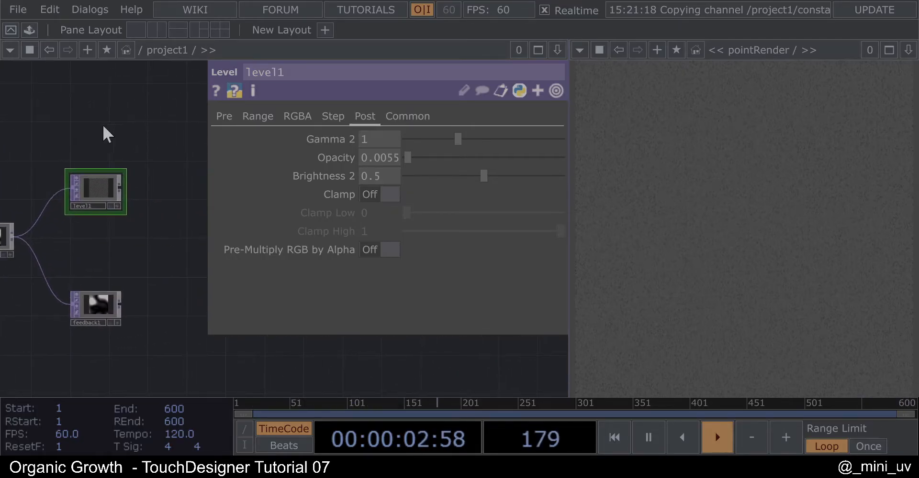
drag(154, 201, 153, 167)
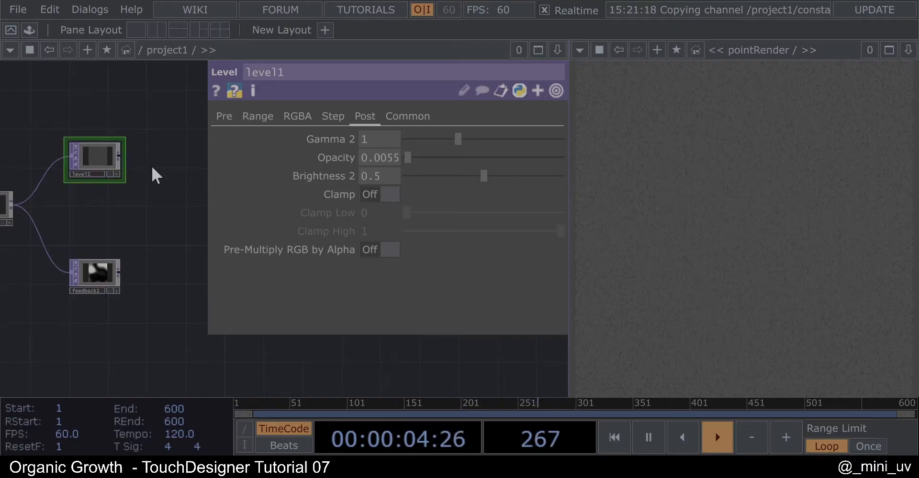
right_click(123, 158)
text(ov)
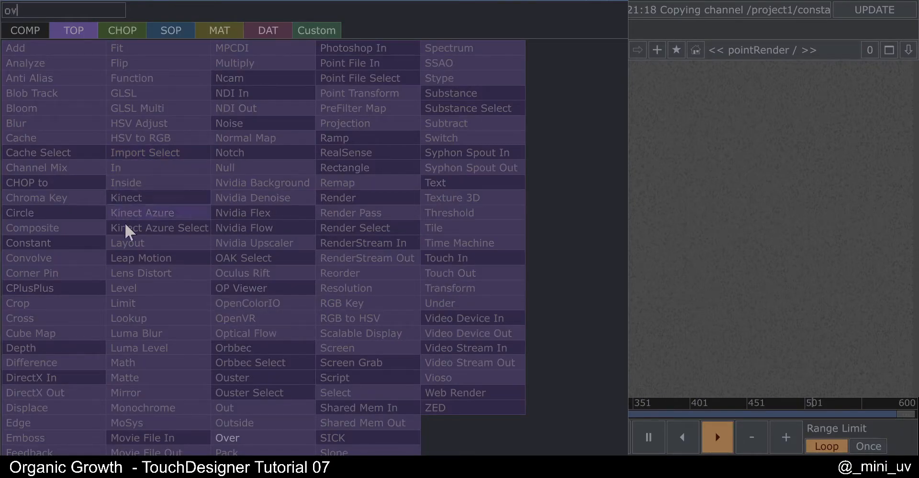
click(252, 437)
click(171, 208)
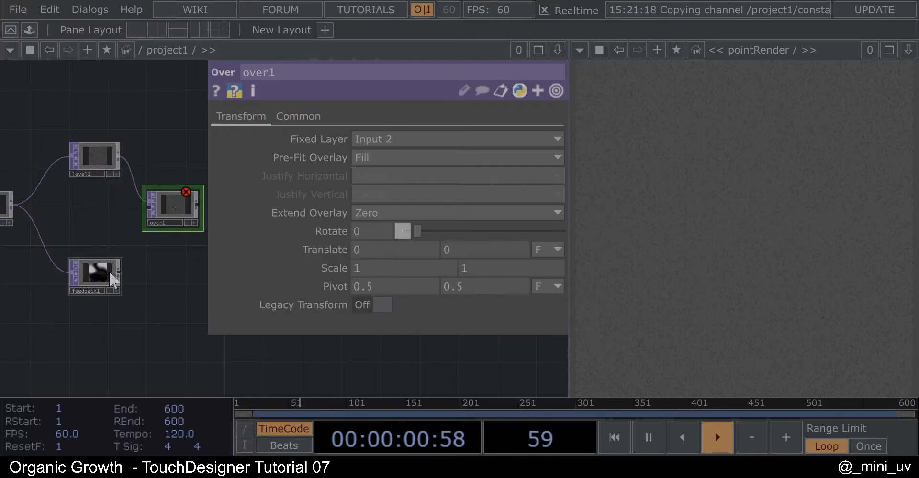
Connect feedback1 to the second input of over1 and close the parameters
click(120, 271)
click(141, 210)
drag(169, 287, 205, 257)
key(p)
drag(166, 197, 176, 196)
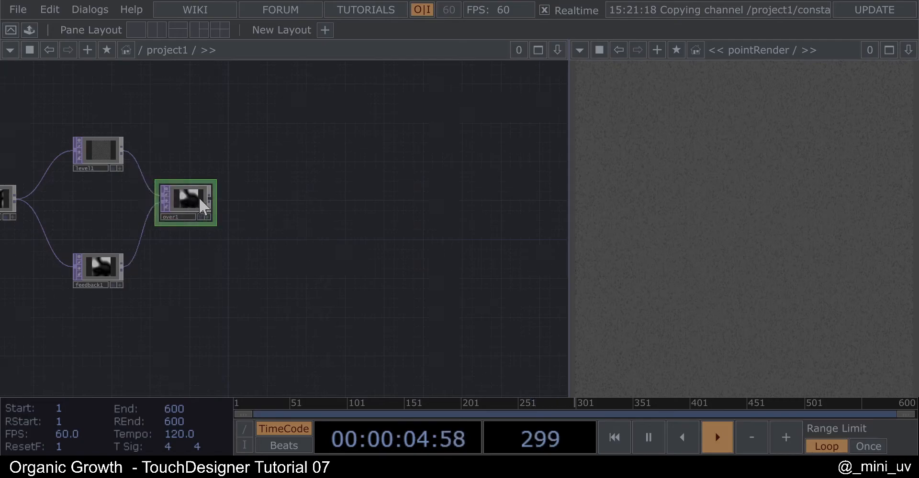
Add a Displace TOP connected to over1's output, leaving a wide gap between the two nodes
right_click(211, 197)
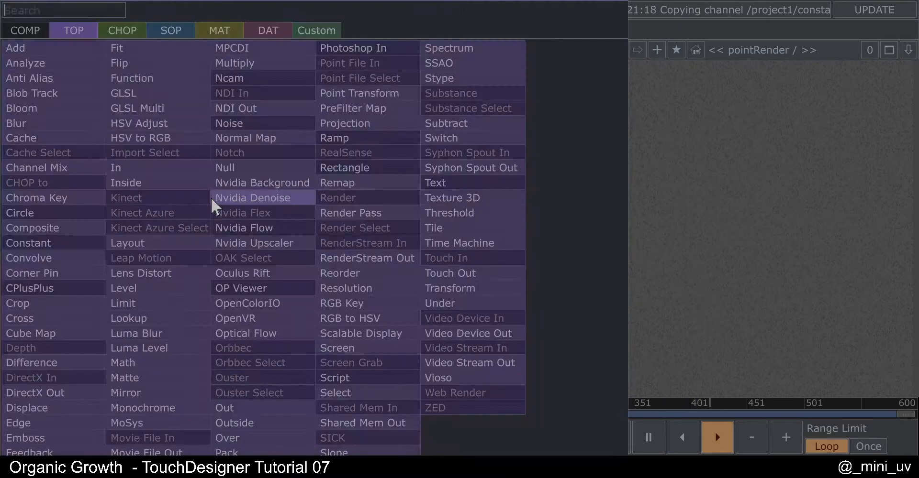
text(di)
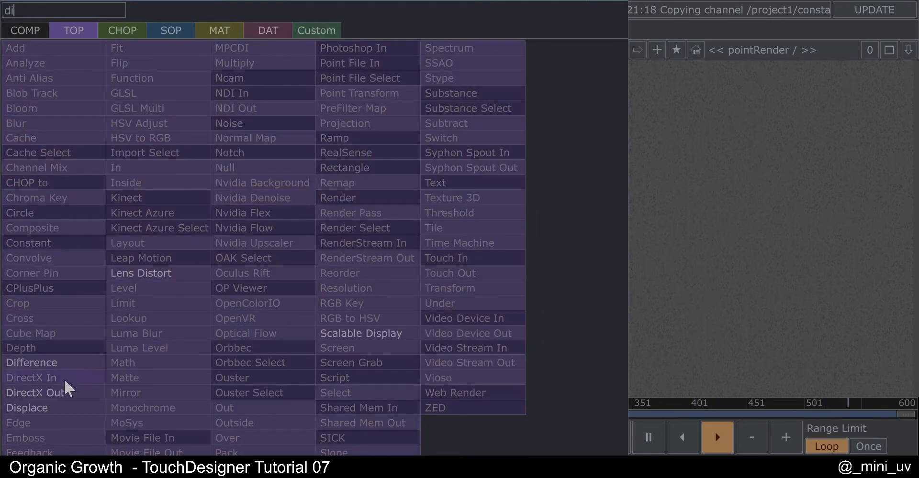
click(50, 406)
click(372, 204)
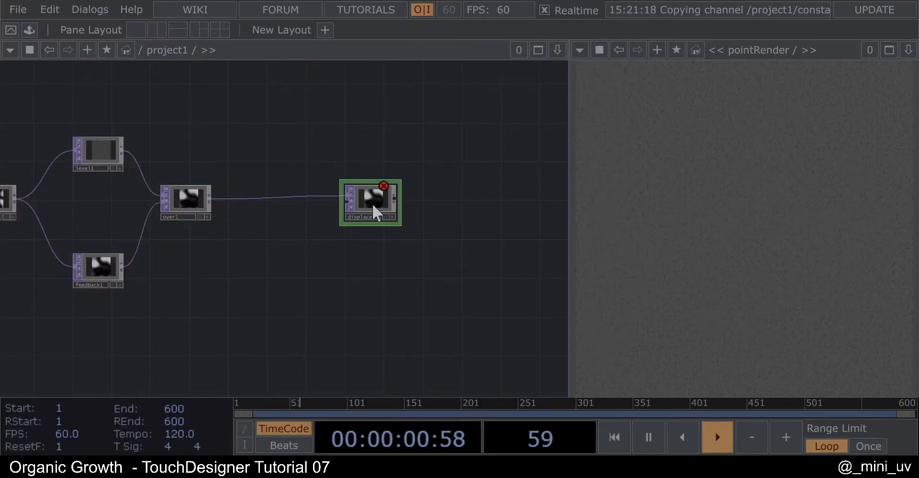
Set displace1's vertical source to Green and both displace weight values to 0.1
key(p)
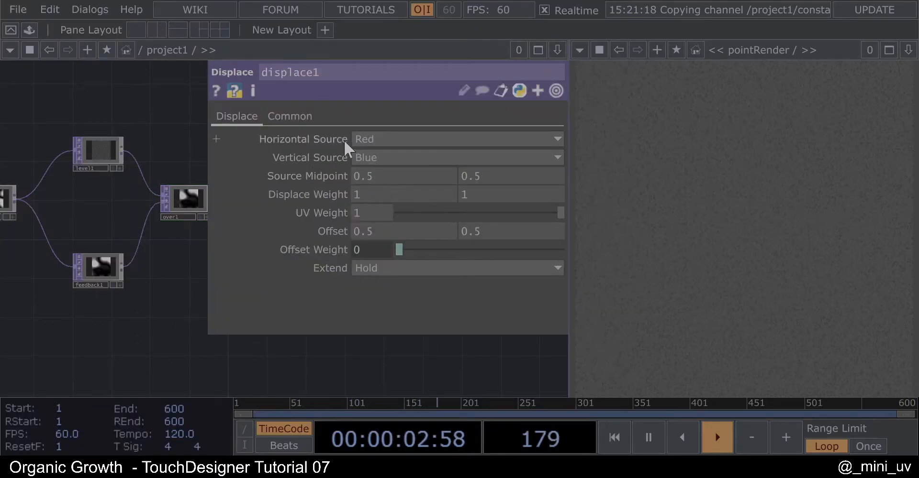
click(396, 159)
click(377, 191)
drag(377, 193, 352, 193)
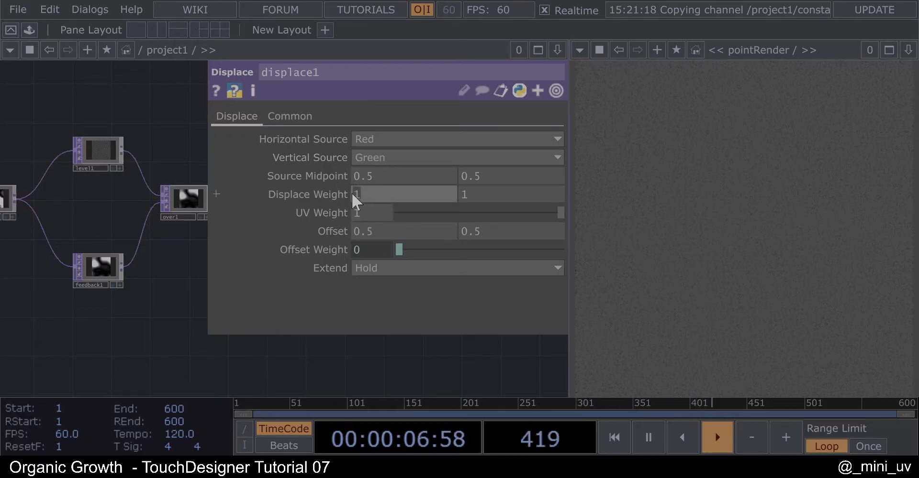
text(0.1)
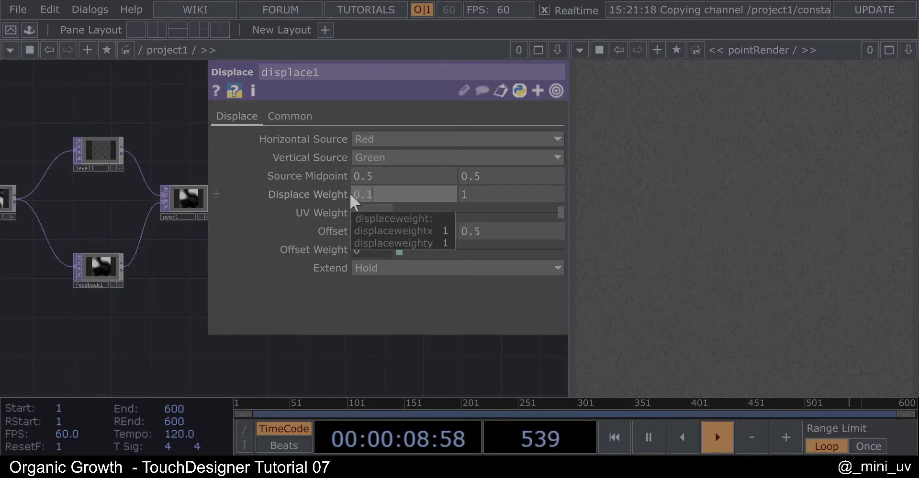
key(Tab)
text(0.1)
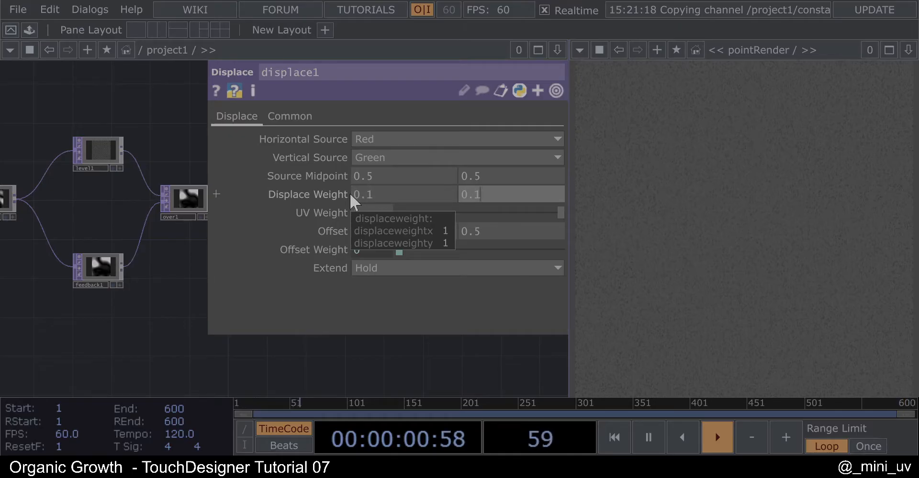
key(Return)
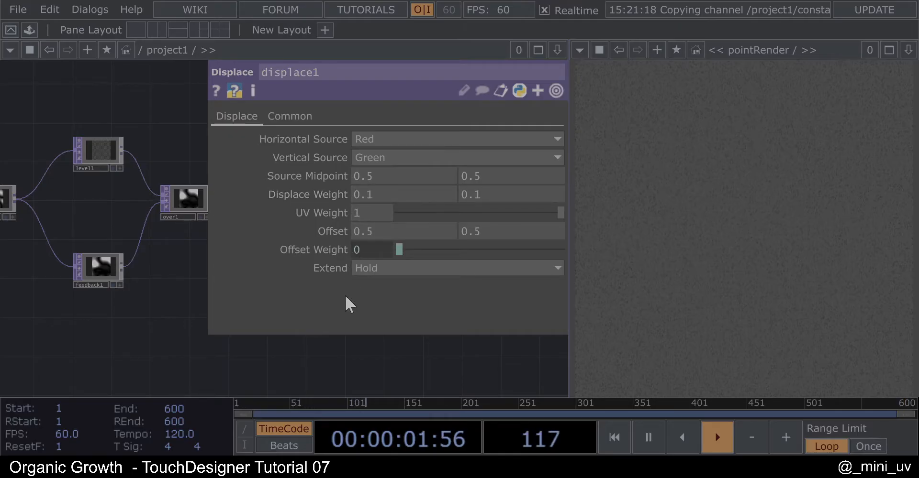
Change the Extend mode of the displace1 node
click(392, 269)
click(370, 337)
drag(174, 303, 234, 270)
key(p)
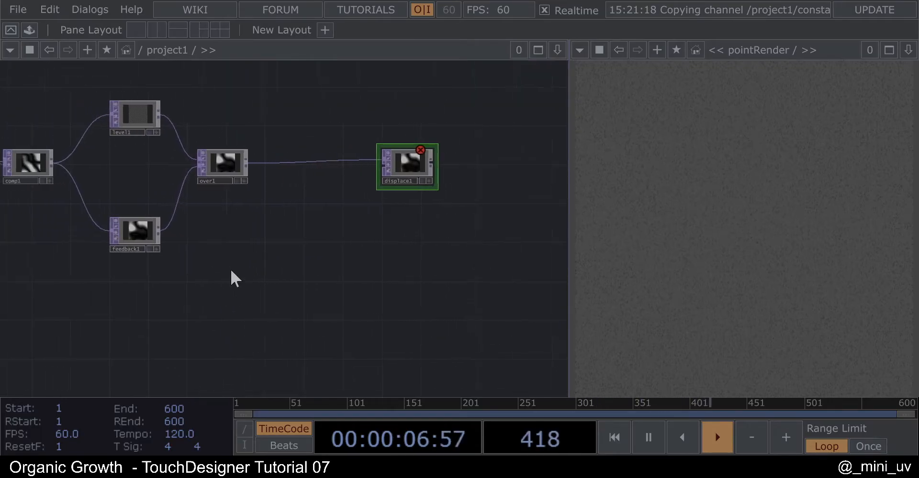
Assign displace1 as the Target TOP of feedback1
scroll(233, 269, down, 3)
click(171, 243)
key(p)
drag(135, 331, 2, 318)
drag(206, 217, 165, 225)
drag(184, 193, 381, 136)
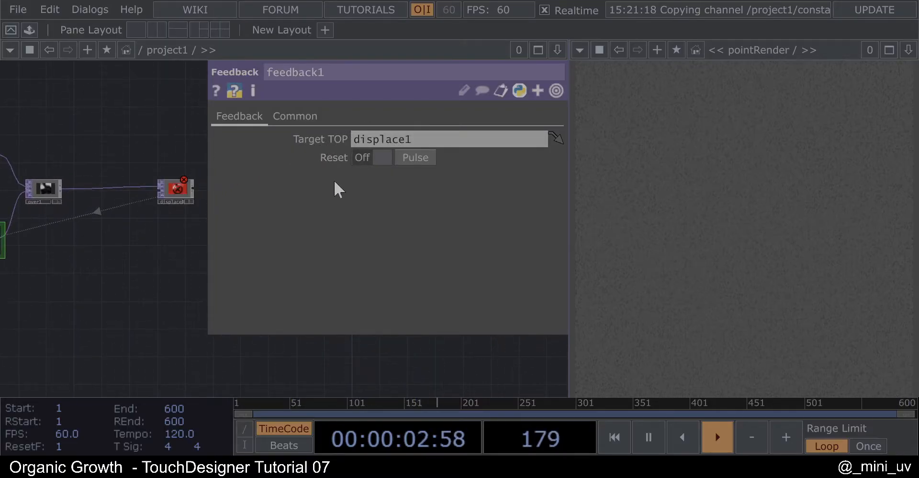
key(p)
drag(96, 301, 311, 277)
drag(194, 249, 246, 238)
Add a Keyboard In CHOP below feedback1
scroll(187, 260, up, 3)
key(Tab)
text(key)
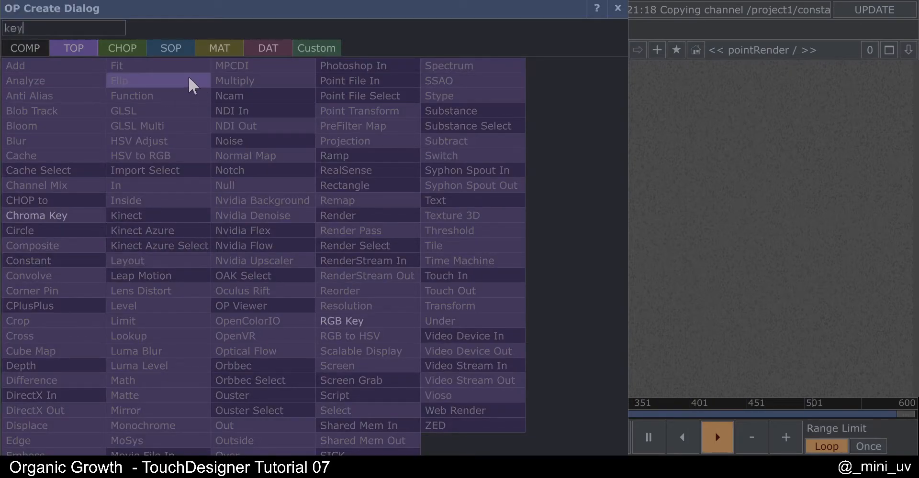
click(131, 50)
click(204, 289)
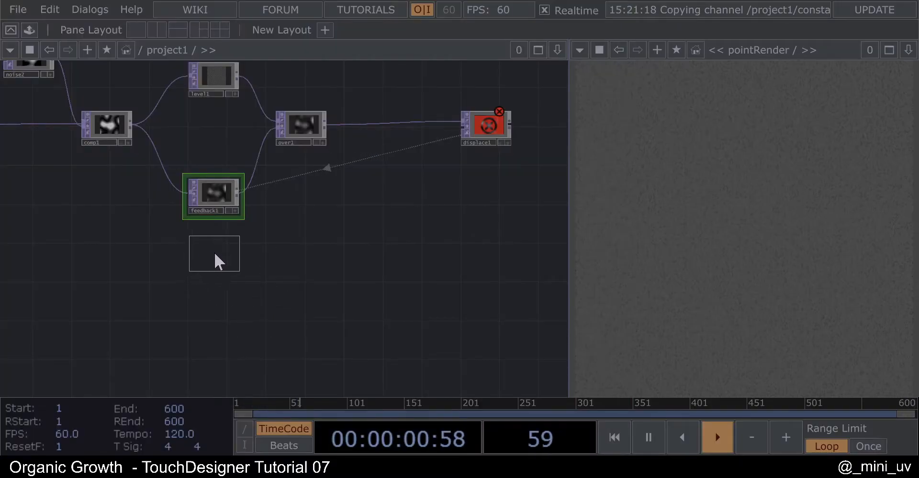
click(215, 252)
Link the Keyboard In channel to the reset control of feedback1
scroll(225, 254, up, 2)
drag(239, 276, 405, 159)
click(421, 154)
click(88, 223)
click(244, 274)
scroll(305, 238, down, 3)
drag(327, 242, 273, 264)
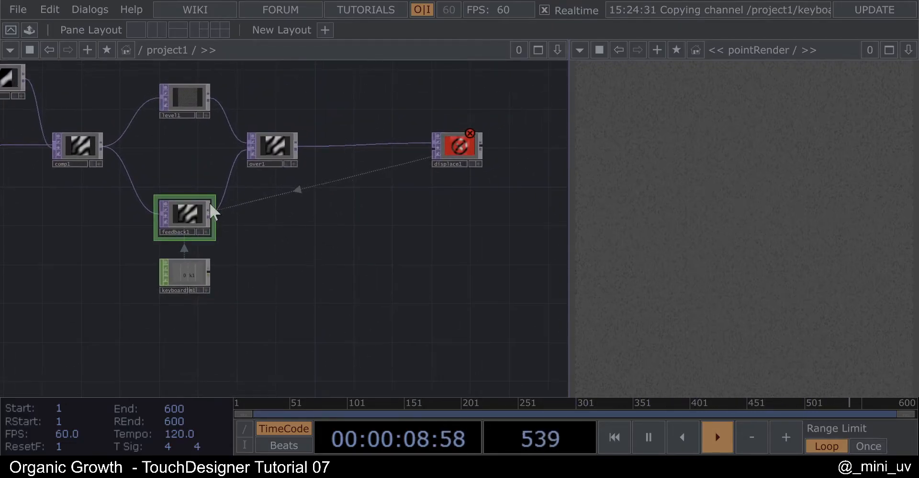
Look over the node chain from the noise nodes through the feedback loop to displace1
scroll(208, 205, up, 5)
scroll(268, 234, down, 4)
scroll(272, 227, down, 3)
drag(86, 235, 181, 231)
drag(459, 235, 373, 246)
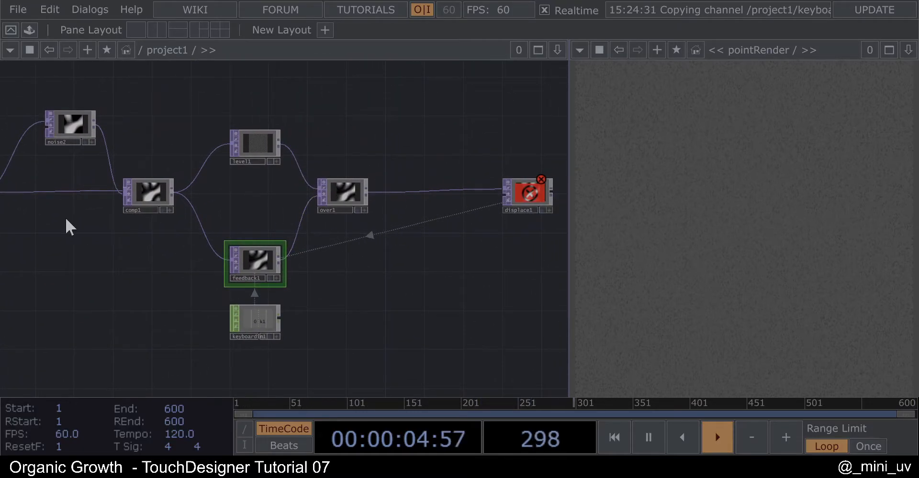
drag(399, 284, 444, 191)
scroll(369, 262, down, 3)
drag(357, 292, 383, 275)
scroll(236, 259, down, 3)
drag(126, 265, 148, 256)
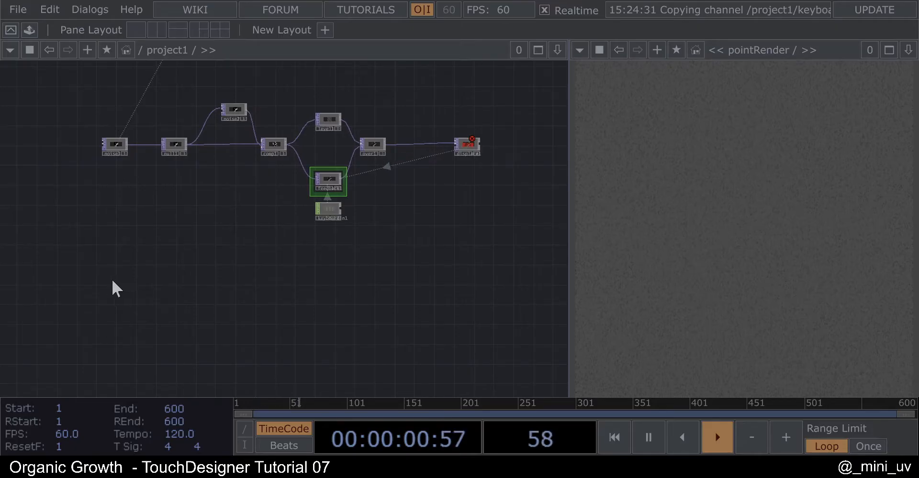
Add a Select TOP in the empty area below the chain and make it reference feedback1
key(Tab)
text(se)
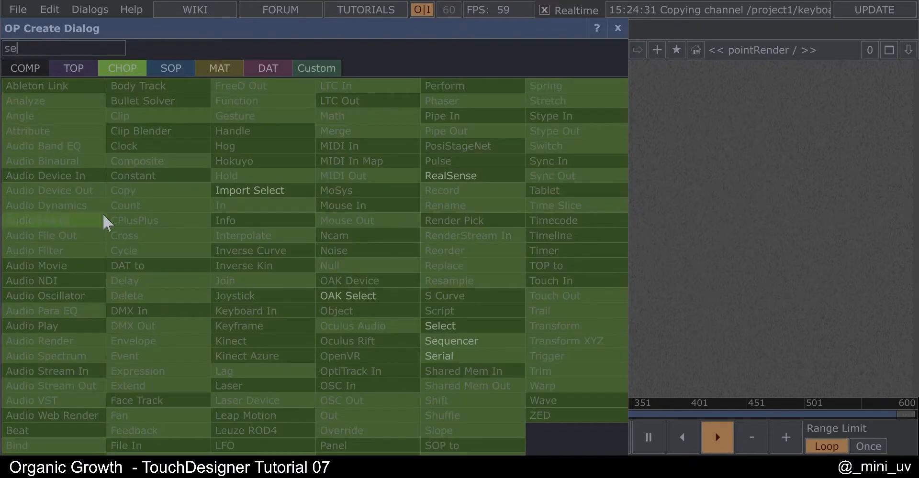
click(73, 68)
click(328, 429)
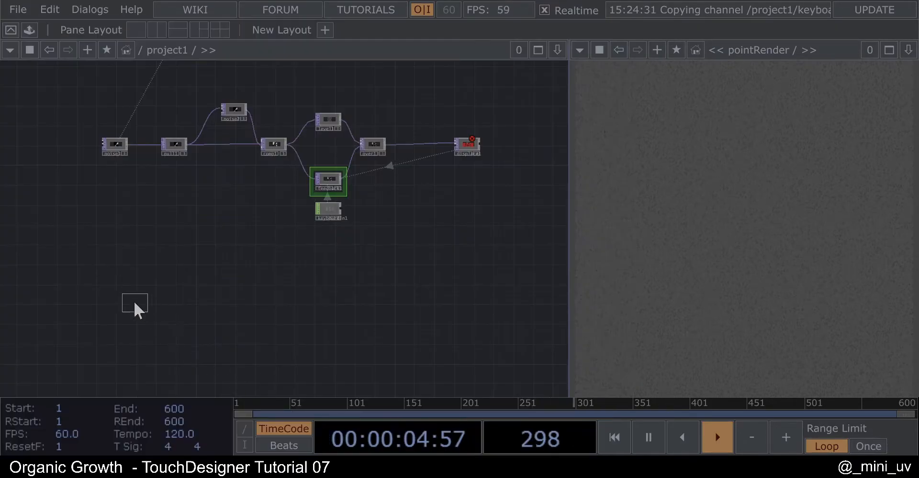
click(112, 292)
drag(318, 189, 107, 297)
click(135, 234)
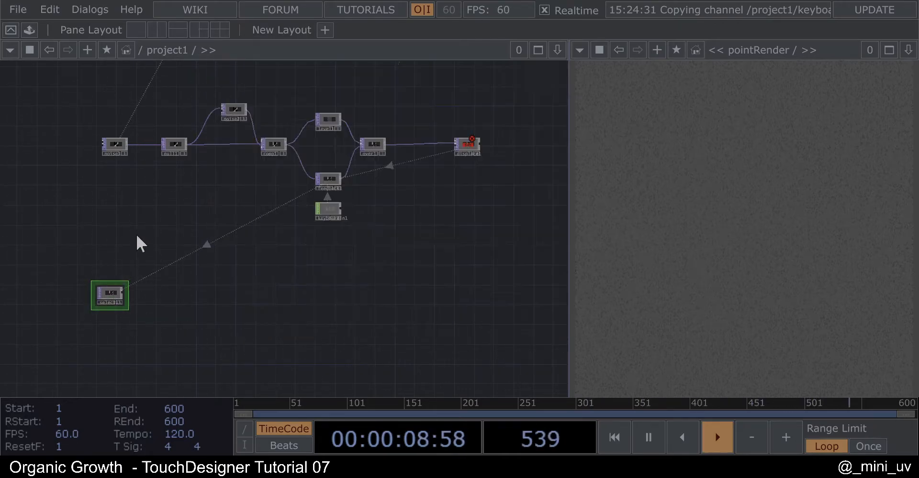
Add a Blur TOP fed by select1
scroll(161, 296, up, 2)
scroll(151, 288, up, 1)
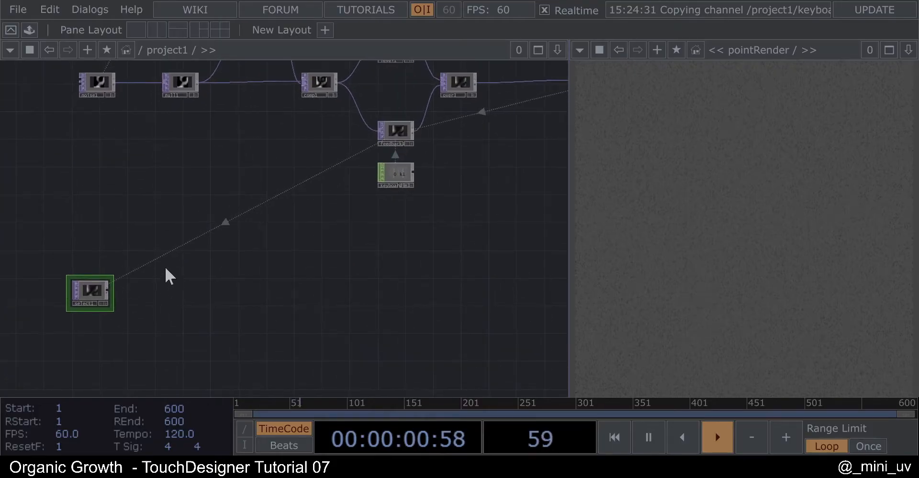
drag(149, 267, 185, 242)
scroll(143, 284, up, 2)
scroll(144, 287, up, 1)
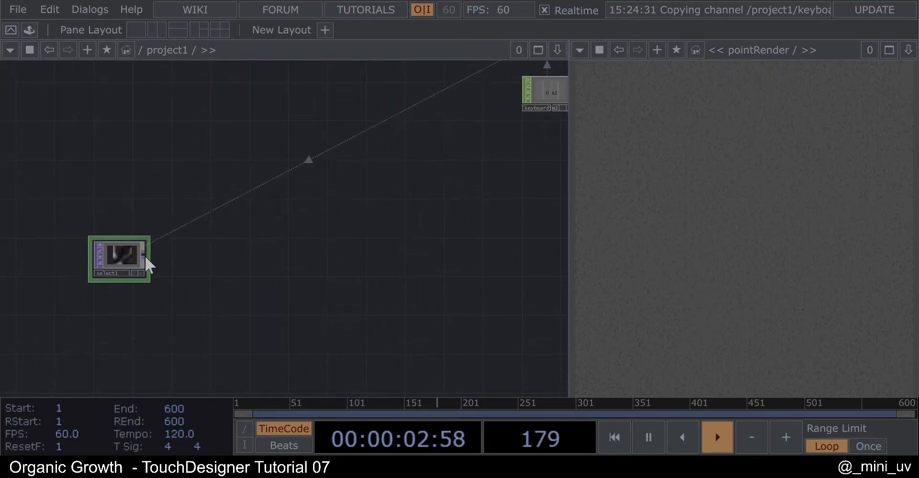
right_click(145, 255)
text(bl)
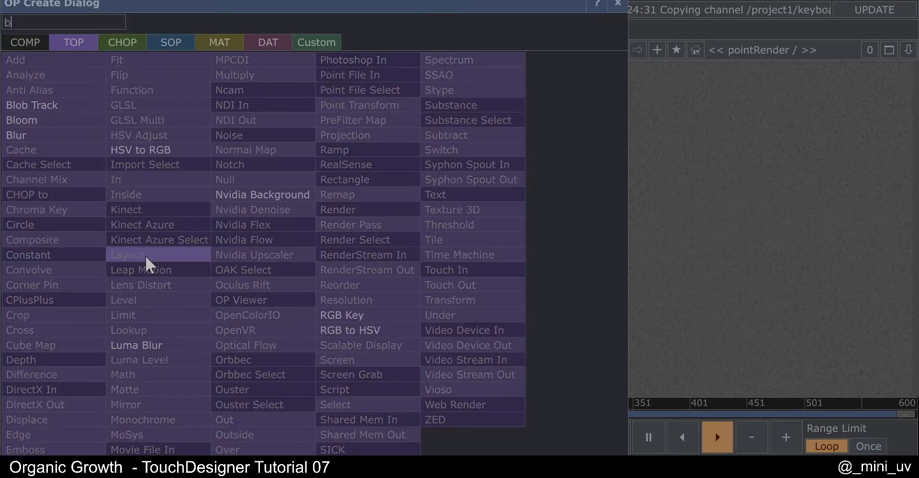
click(53, 148)
click(249, 155)
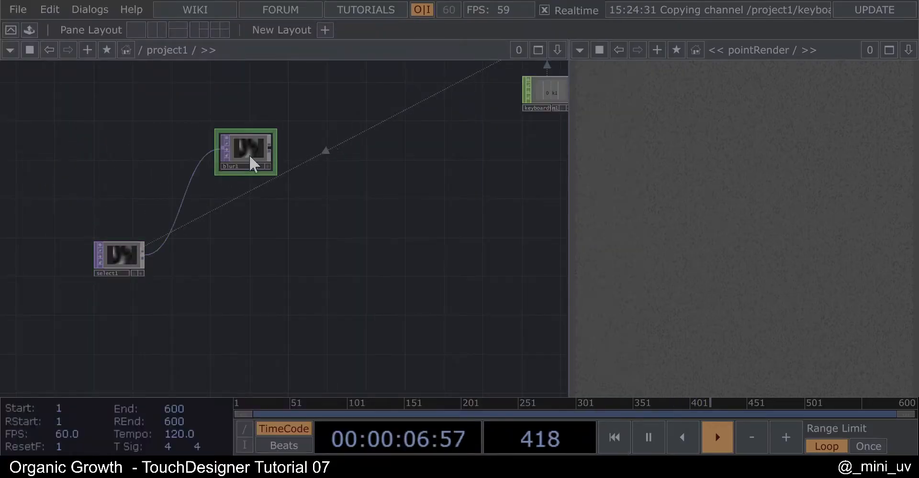
Branch a Level TOP off select1 and move blur1 so the two nodes line up in parallel
right_click(144, 252)
text(le)
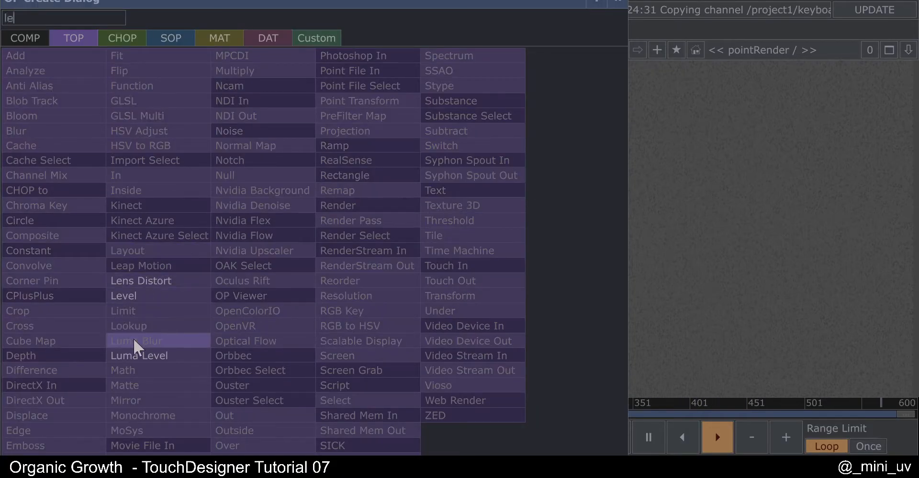
click(131, 297)
click(256, 312)
drag(245, 152, 254, 192)
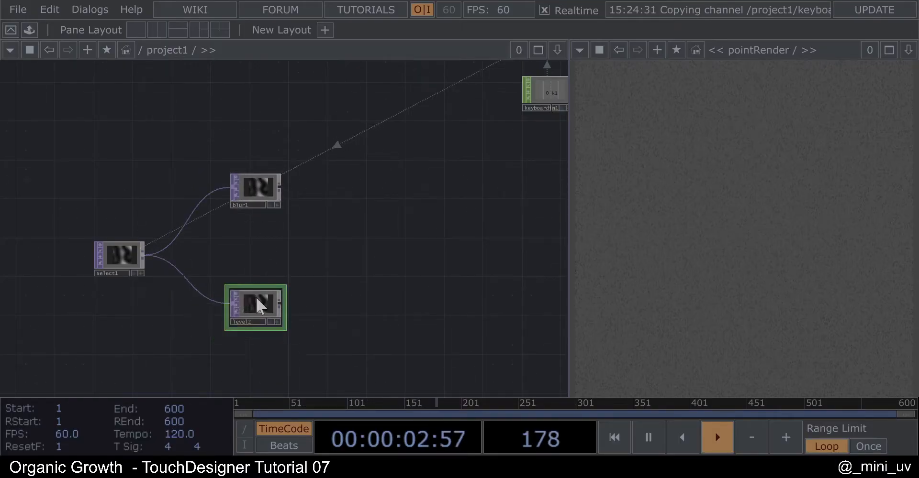
Add a Composite TOP that takes blur1 as its first input and level2 as its second
right_click(282, 188)
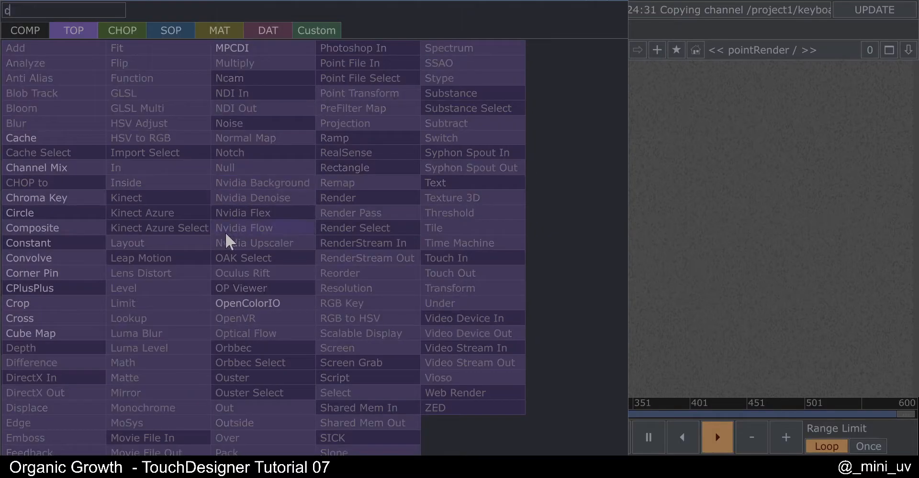
click(60, 228)
click(367, 239)
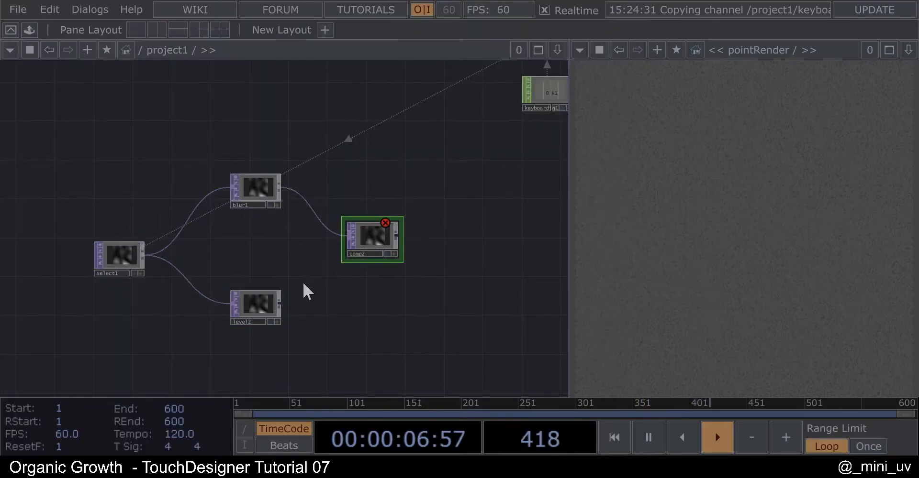
drag(281, 306, 389, 227)
Change the blend Operation of the comp2 node
drag(370, 198, 260, 214)
click(274, 249)
key(p)
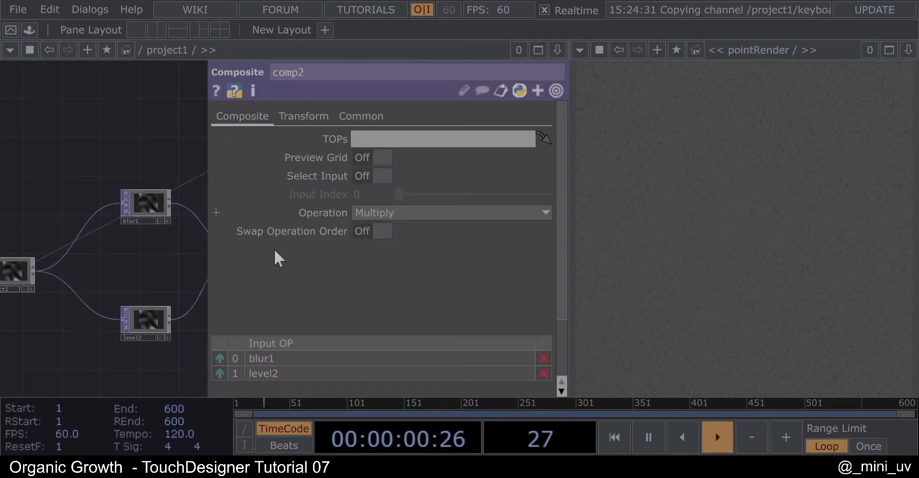
click(381, 212)
click(395, 164)
key(p)
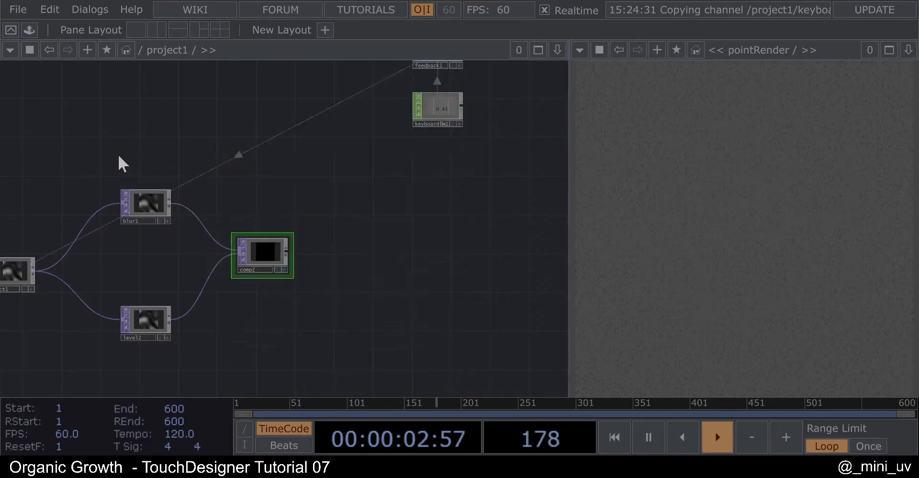
Add a Slope TOP after comp2
drag(361, 247, 317, 253)
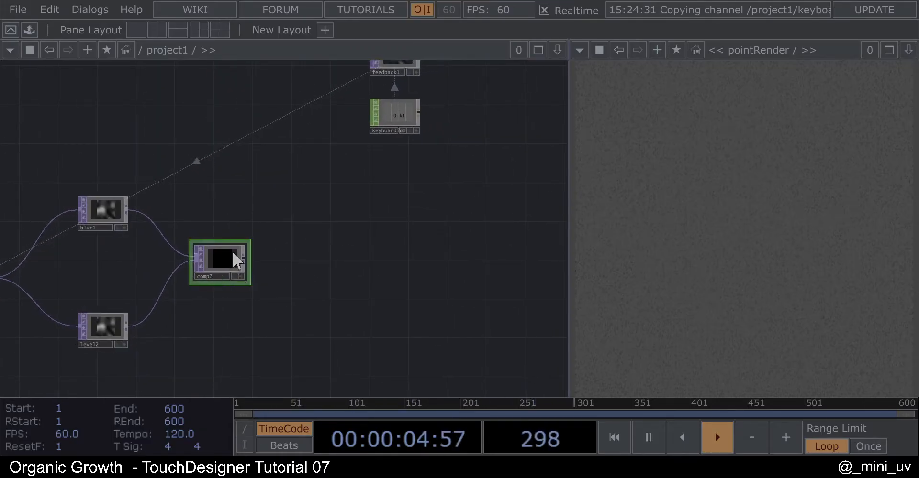
right_click(248, 257)
text(slope)
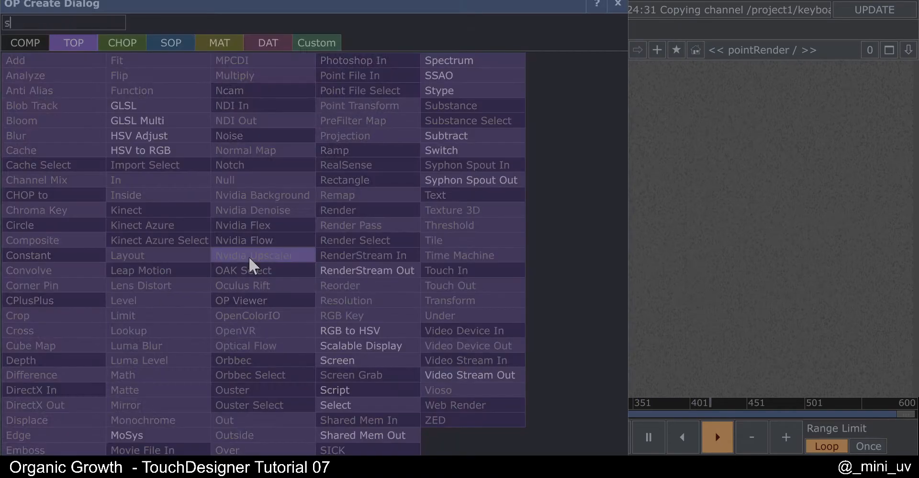
key(Return)
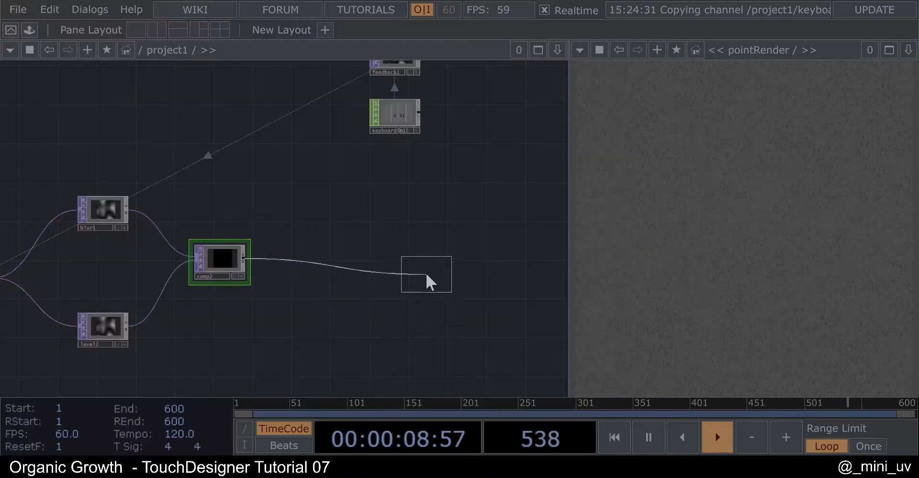
click(417, 260)
Set the Slope's Green to Vertical Luminance and Blue to Zero, and raise its Strength to the end of the slider range
key(p)
drag(181, 162, 32, 168)
middle_drag(31, 169, 60, 179)
scroll(173, 225, up, 1)
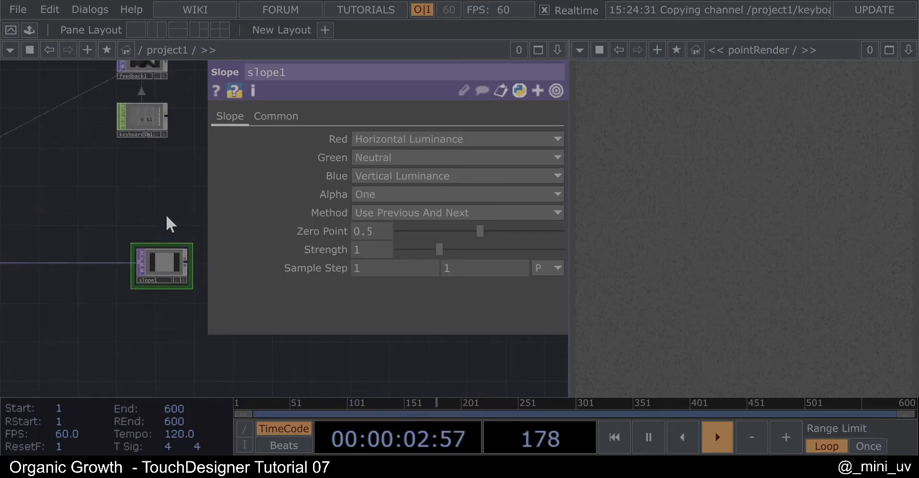
drag(170, 214, 156, 214)
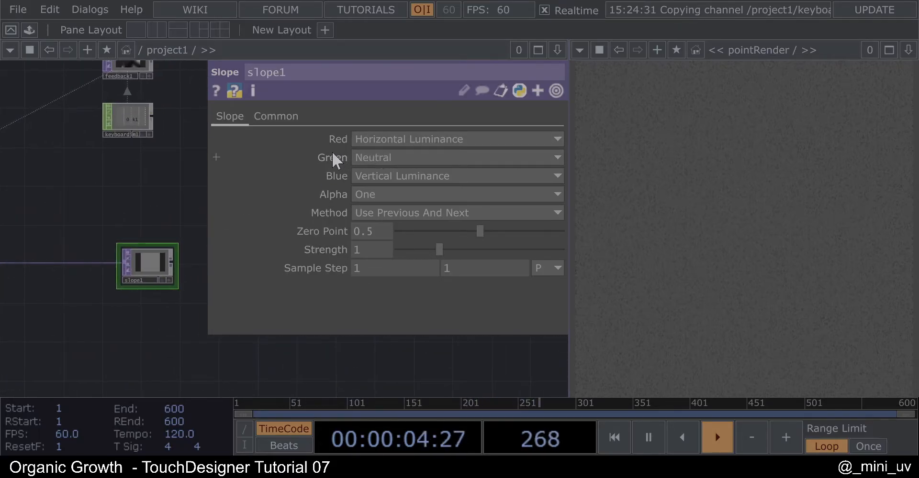
click(380, 154)
click(390, 293)
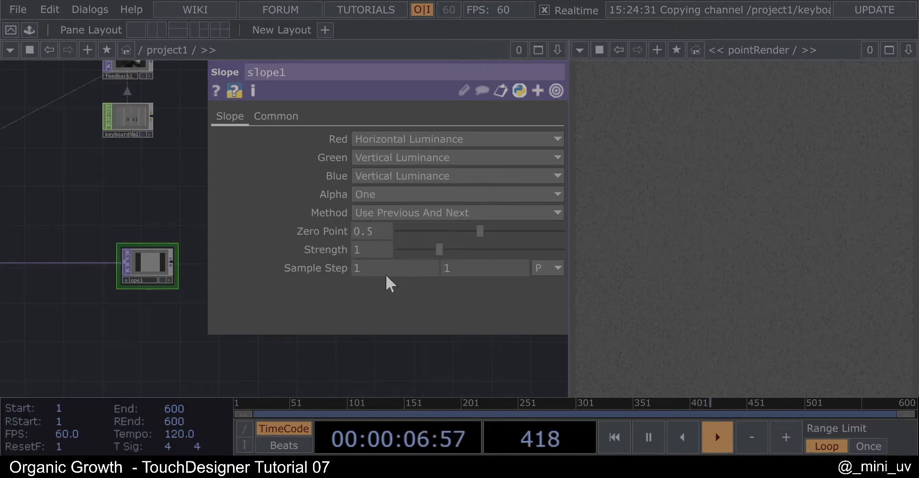
click(363, 177)
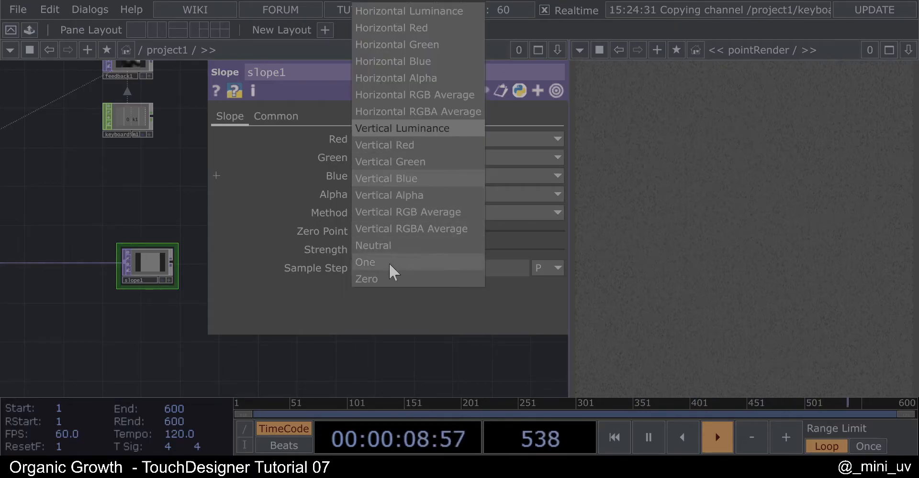
click(380, 277)
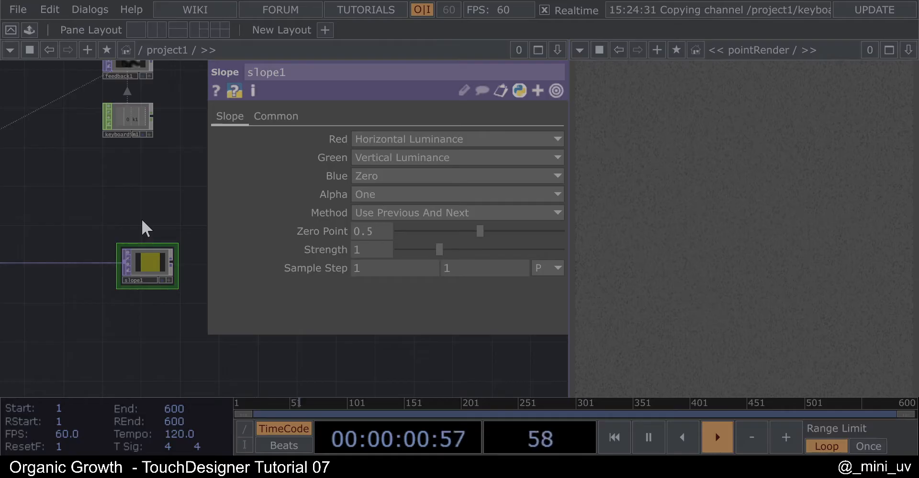
drag(438, 251, 584, 250)
key(p)
Add a Blur TOP after slope1
drag(160, 216, 254, 198)
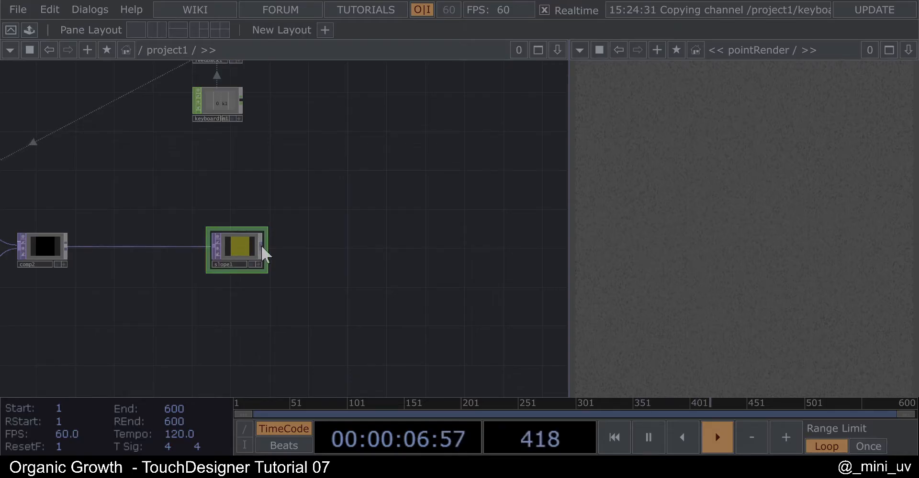
right_click(260, 245)
text(blu)
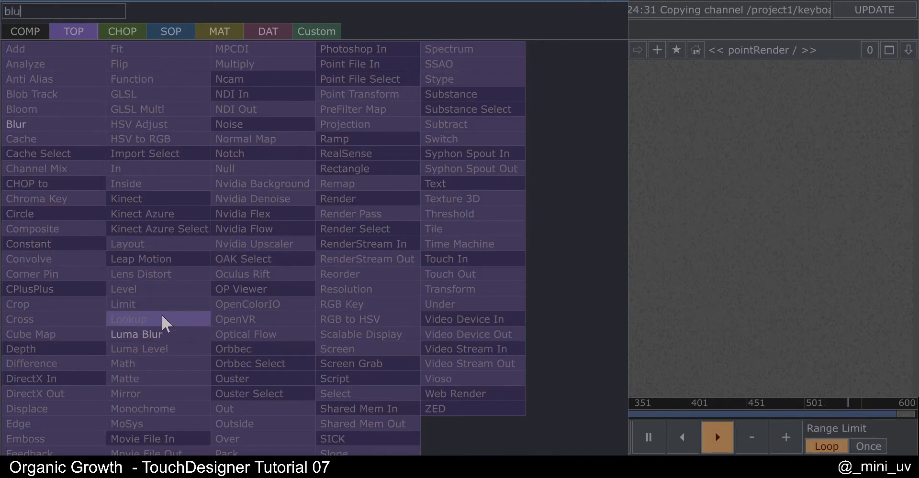
click(24, 123)
click(369, 246)
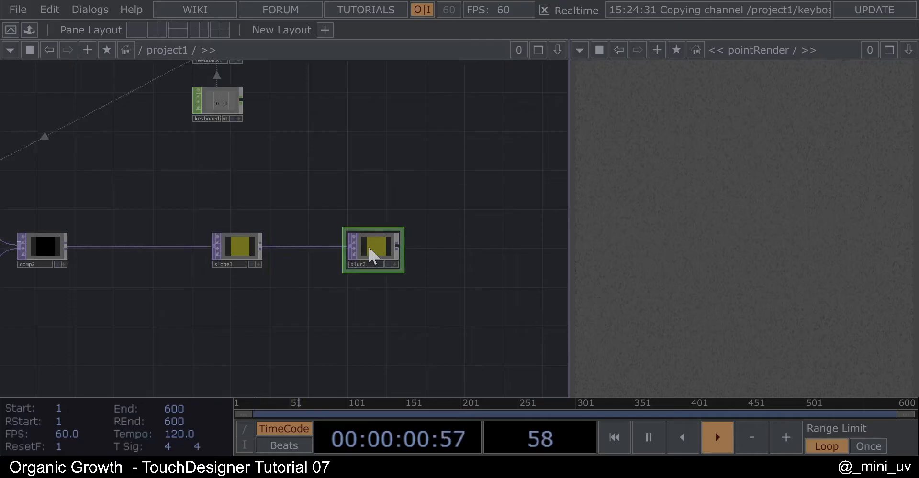
Set blur2's Pre-Shrink to 2 and its Filter Size to 6
key(p)
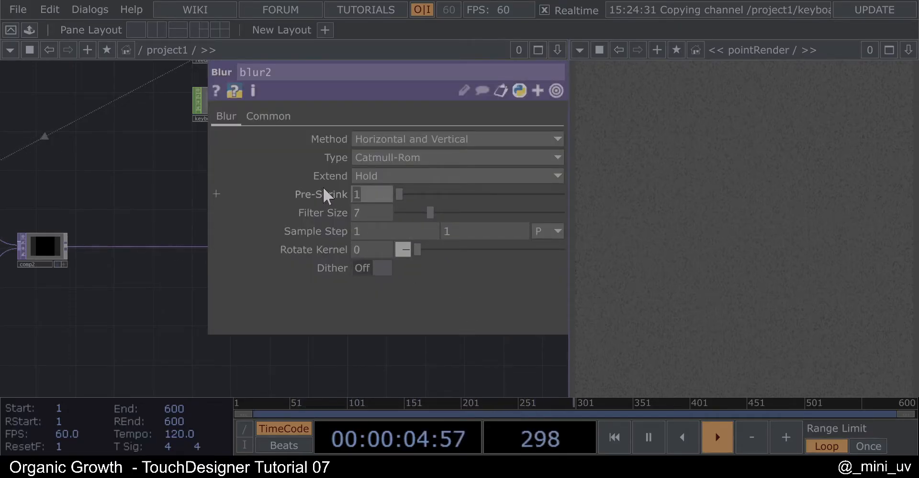
text(2)
click(370, 210)
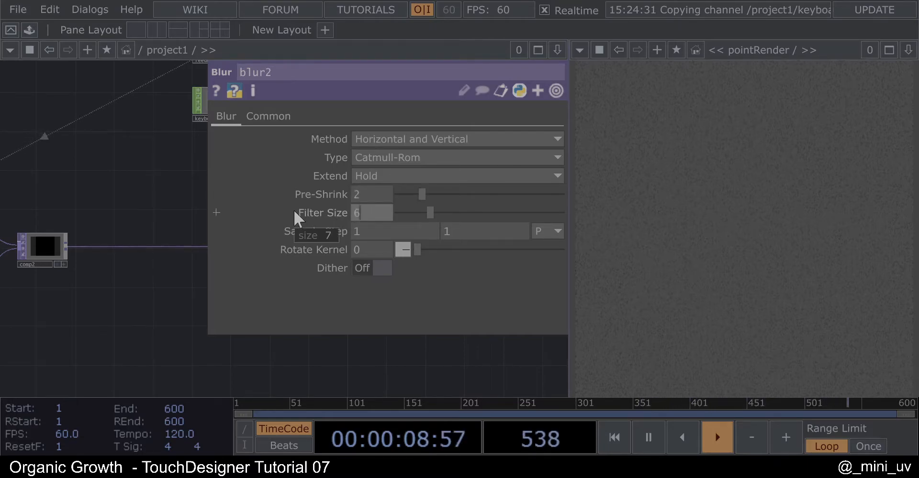
text(6)
key(Return)
key(p)
Connect the output of blur2 to the second input of displace1
drag(453, 194, 319, 225)
scroll(356, 221, down, 3)
click(291, 286)
click(336, 99)
drag(375, 151, 381, 197)
scroll(366, 120, up, 5)
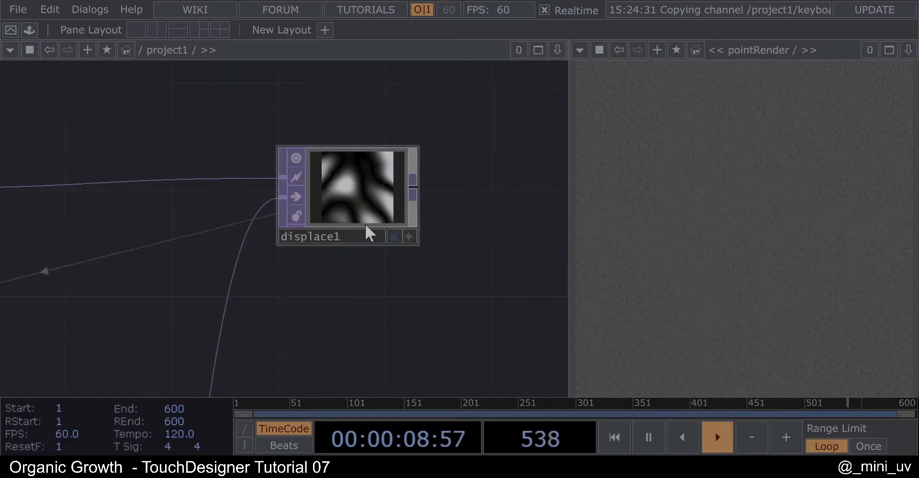
scroll(363, 197, up, 3)
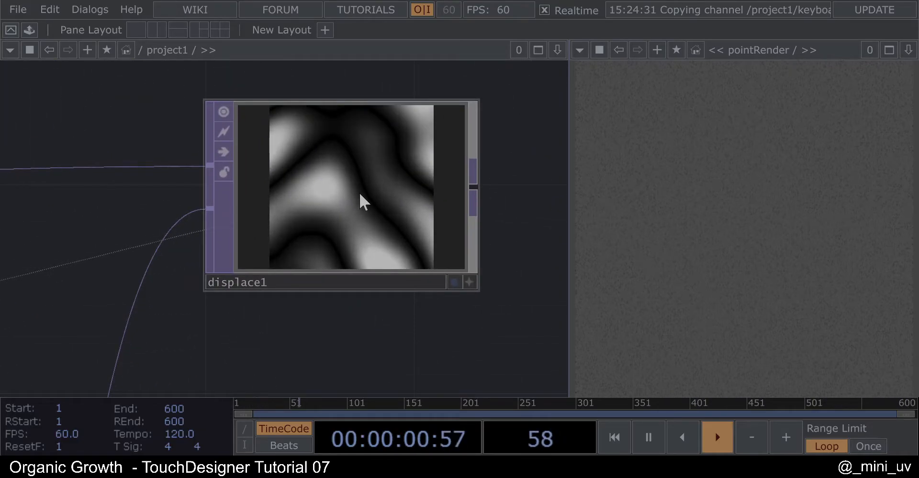
Open the parameters of blur1 and mark the node with a yellow colour
scroll(359, 192, down, 2)
scroll(362, 187, down, 3)
scroll(363, 189, down, 5)
drag(154, 317, 241, 237)
scroll(231, 240, up, 4)
scroll(254, 203, down, 2)
scroll(205, 191, up, 2)
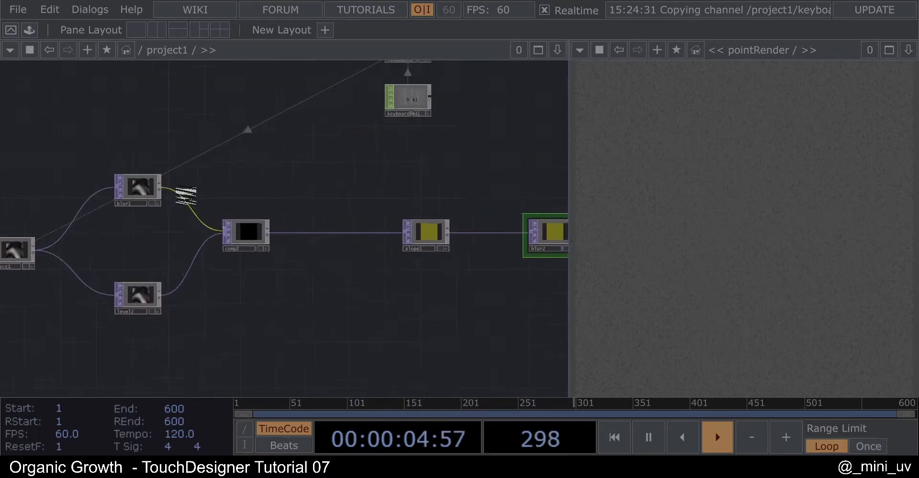
click(140, 186)
key(p)
drag(147, 143, 81, 156)
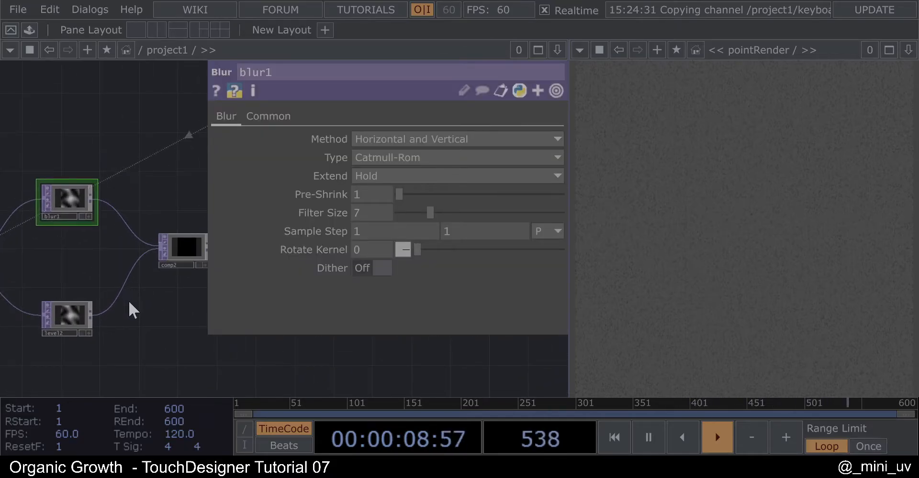
key(c)
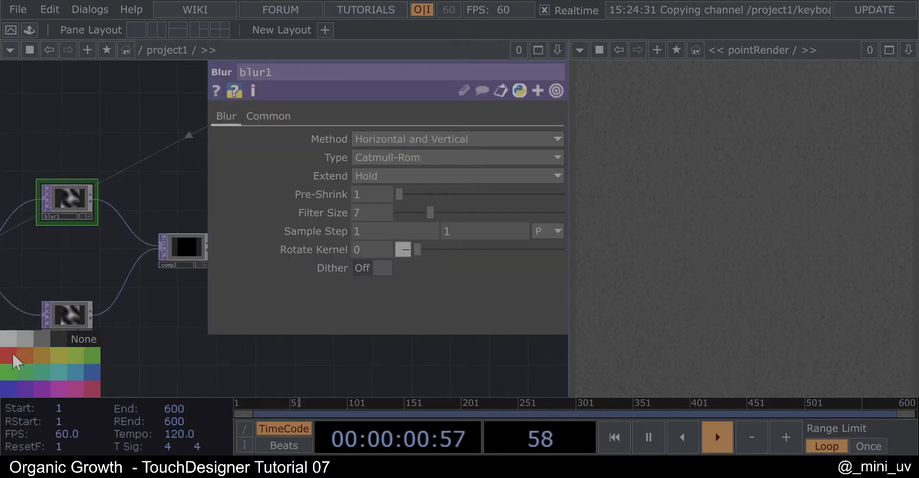
click(63, 360)
drag(162, 176, 168, 277)
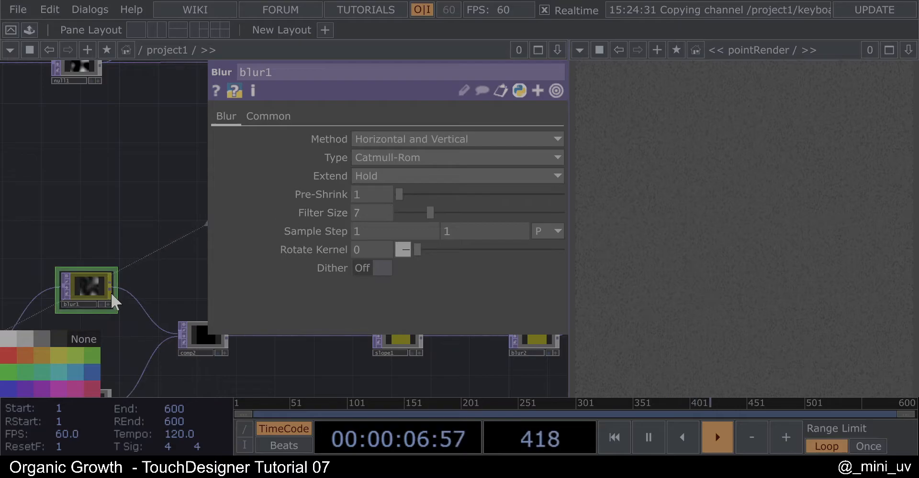
key(c)
Set blur1's Pre-Shrink to 2 and its Filter Size to 13, checking the resulting pattern on comp2
drag(412, 192, 464, 209)
drag(180, 287, 149, 228)
scroll(123, 236, up, 3)
scroll(143, 290, up, 4)
scroll(147, 291, up, 5)
drag(132, 149, 113, 138)
scroll(117, 288, down, 2)
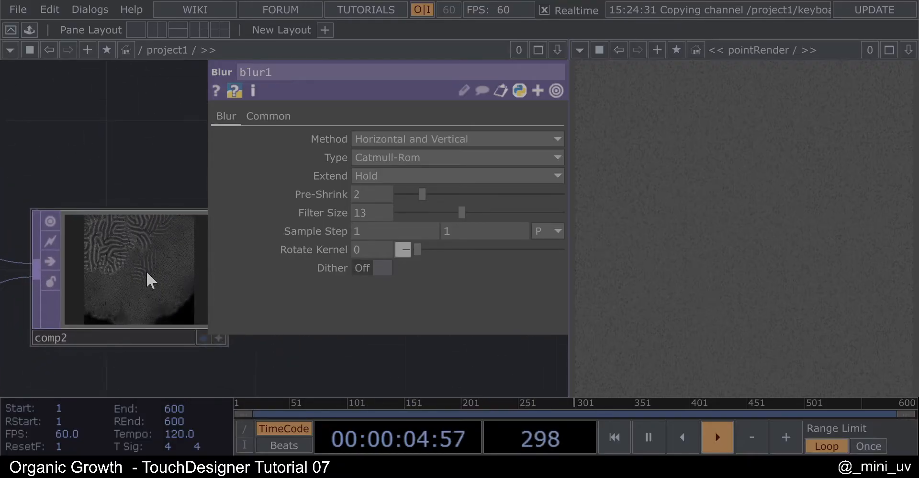
scroll(157, 265, up, 2)
Raise blur1's Pre-Shrink to 3, inspect comp2 and close the parameters
drag(425, 195, 444, 194)
scroll(119, 294, up, 3)
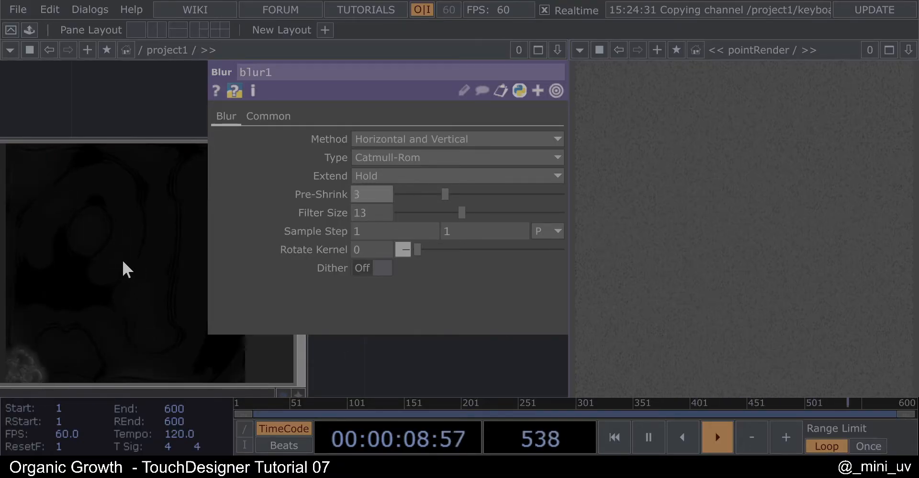
scroll(117, 274, up, 2)
scroll(120, 275, down, 4)
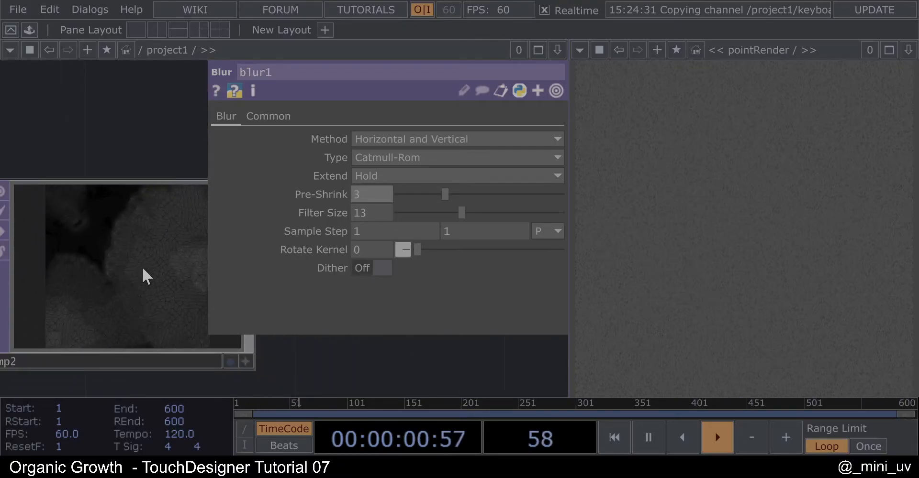
scroll(153, 267, down, 2)
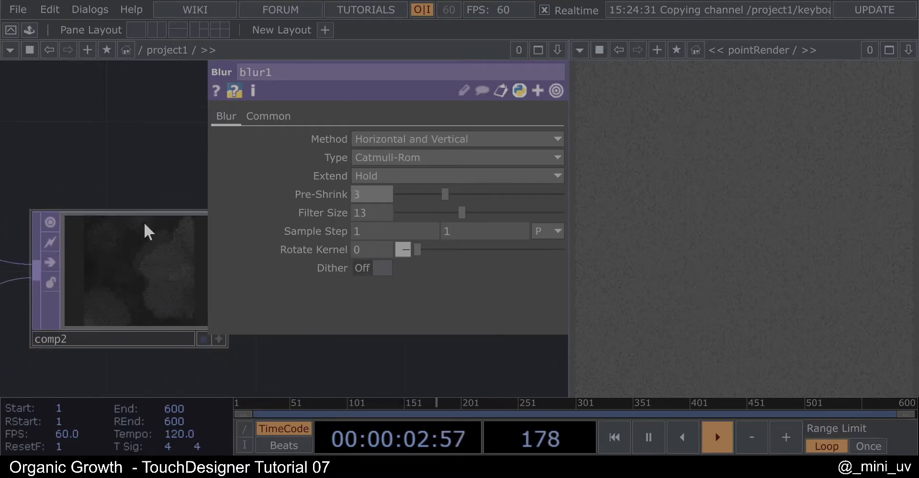
key(p)
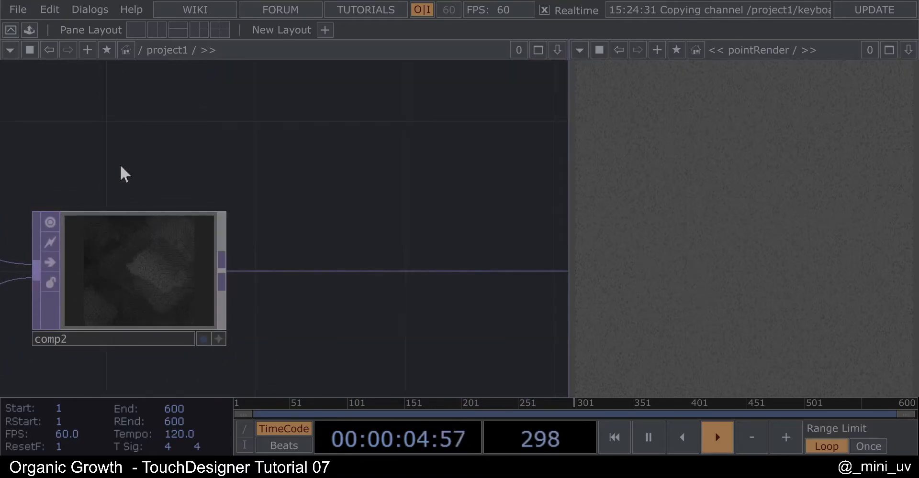
Move the noise and feedback network down to make room beneath the ramp nodes
scroll(208, 192, down, 6)
drag(227, 199, 227, 269)
scroll(222, 264, down, 2)
scroll(223, 264, down, 1)
drag(209, 153, 212, 185)
drag(252, 119, 266, 137)
scroll(281, 151, down, 4)
right_drag(94, 345, 446, 146)
drag(413, 195, 413, 250)
click(393, 221)
Add a Select TOP below ramp2 and make it reference comp2
drag(272, 166, 291, 171)
key(Tab)
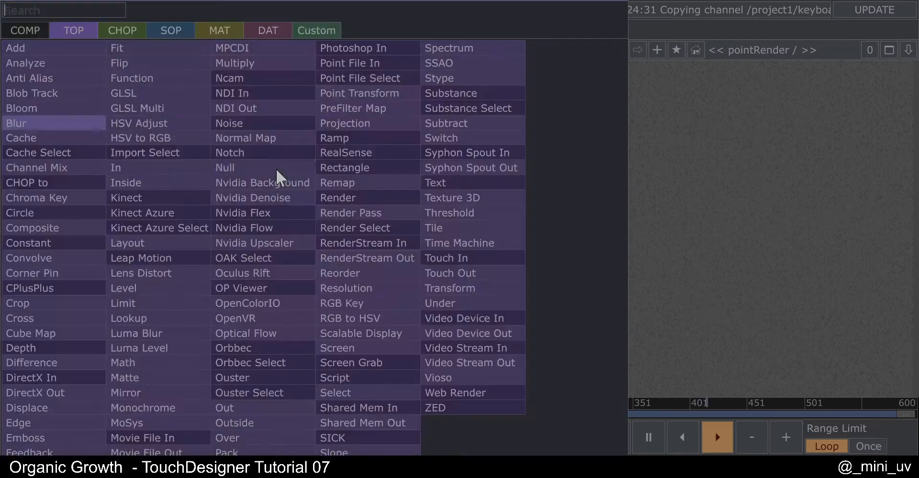
text(se)
click(350, 393)
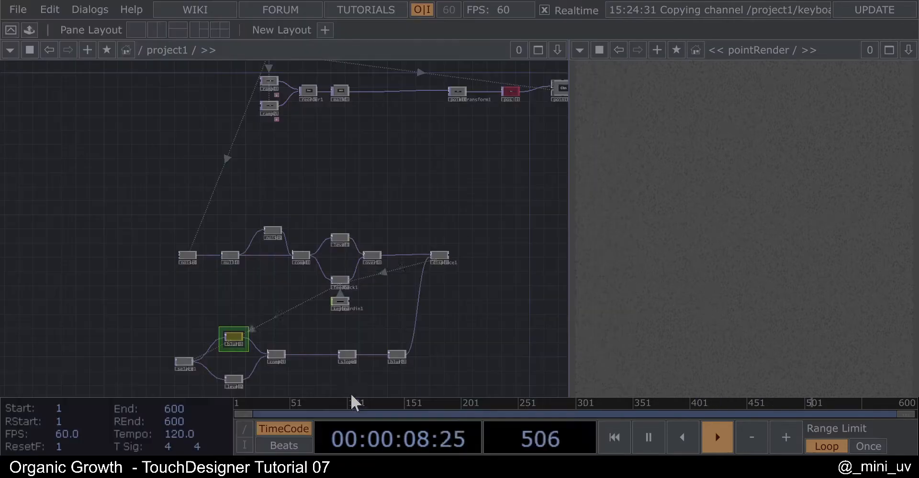
click(292, 183)
drag(277, 355, 368, 299)
click(157, 164)
Connect select2 to the third input of reorder1 and inspect select2's node information
scroll(327, 176, up, 3)
drag(294, 314, 244, 244)
scroll(265, 242, up, 3)
drag(355, 228, 341, 283)
click(252, 297)
click(295, 151)
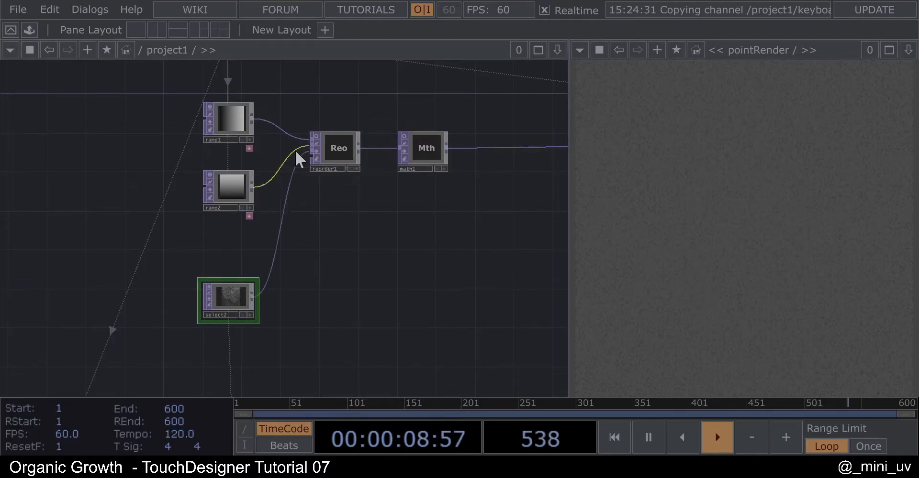
middle_click(231, 296)
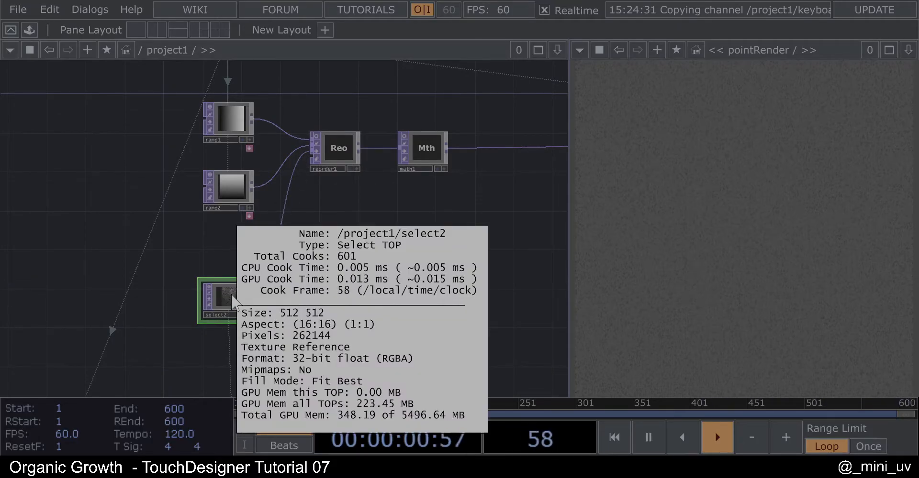
scroll(254, 302, up, 5)
scroll(203, 312, down, 5)
drag(293, 268, 250, 315)
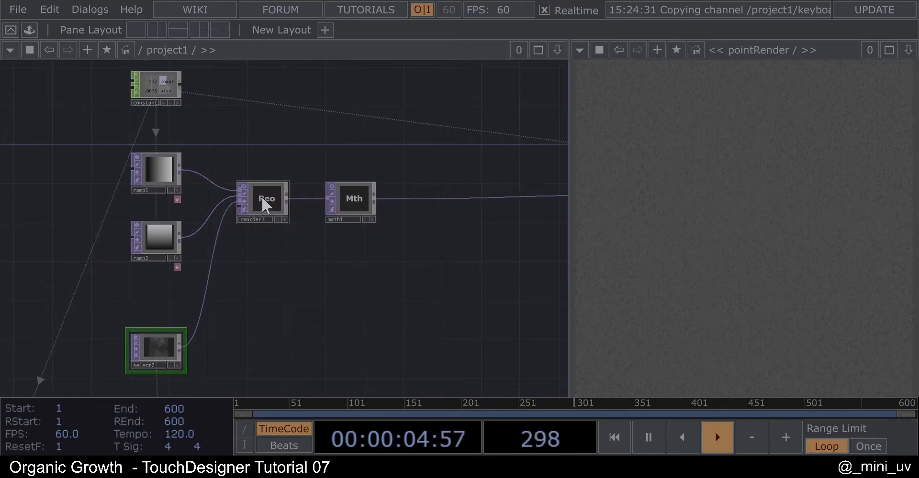
Set reorder1's Output Blue to the Blue channel of Input 3, and close its parameters
click(261, 197)
drag(319, 260, 374, 202)
scroll(375, 202, down, 5)
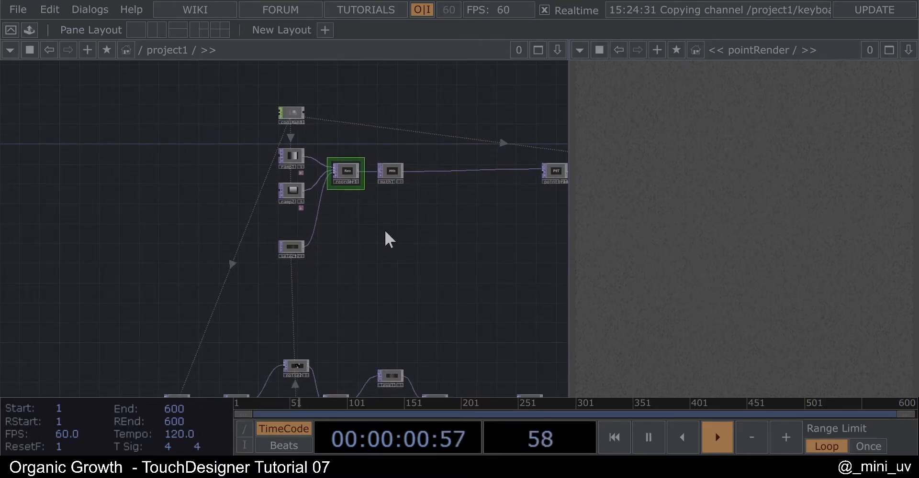
scroll(376, 230, up, 5)
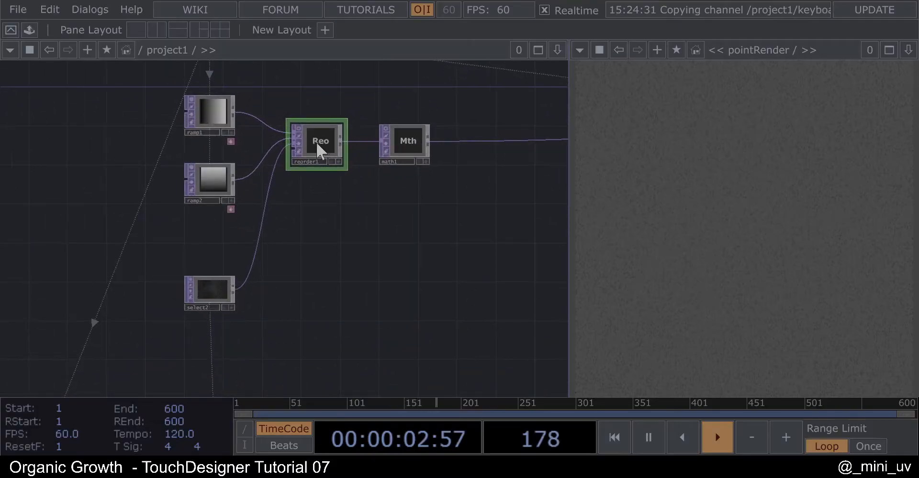
key(p)
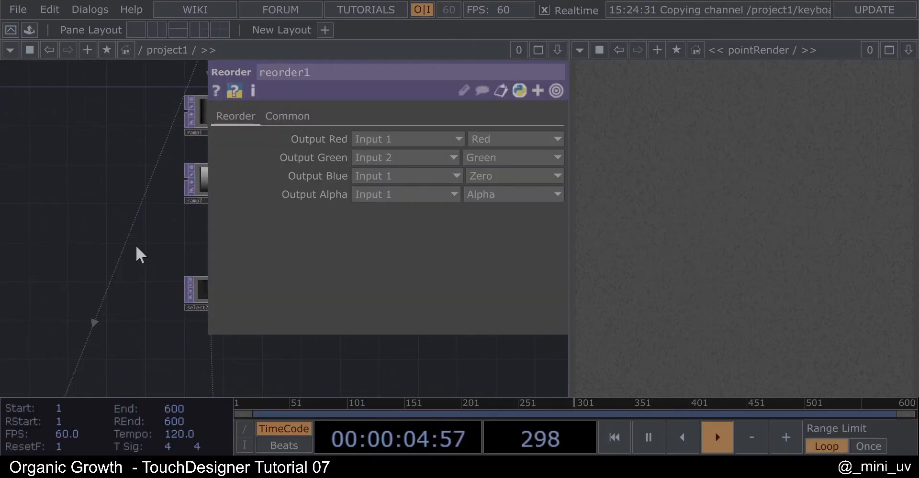
drag(189, 229, 149, 228)
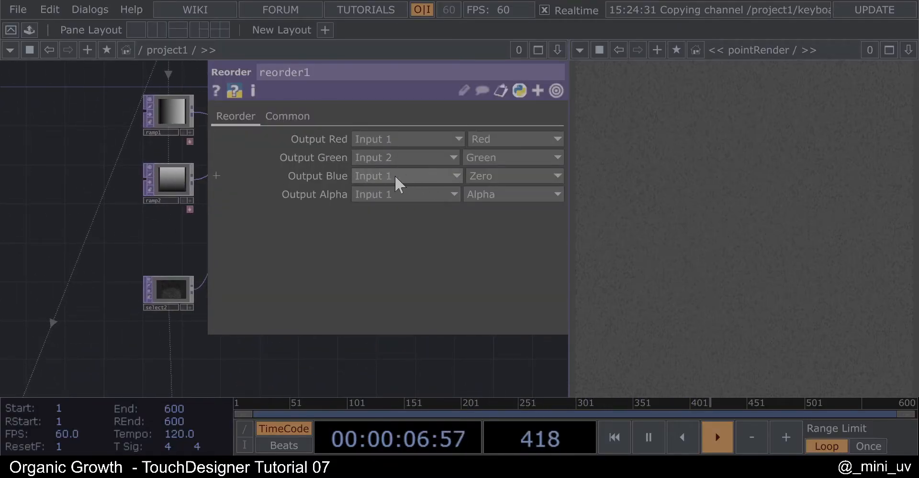
click(475, 179)
click(496, 245)
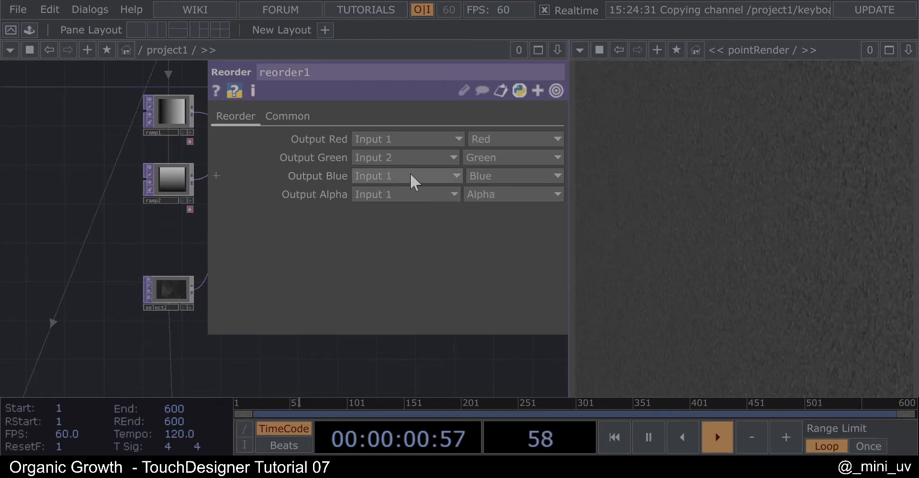
click(410, 175)
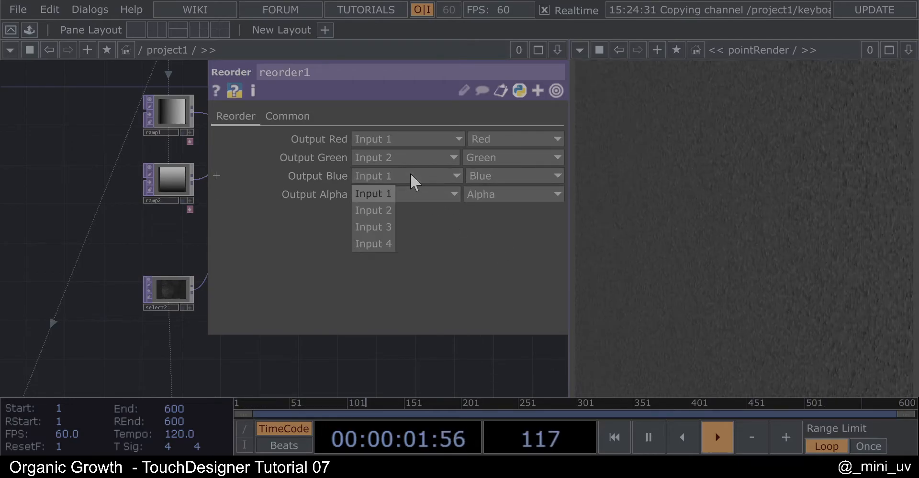
click(384, 228)
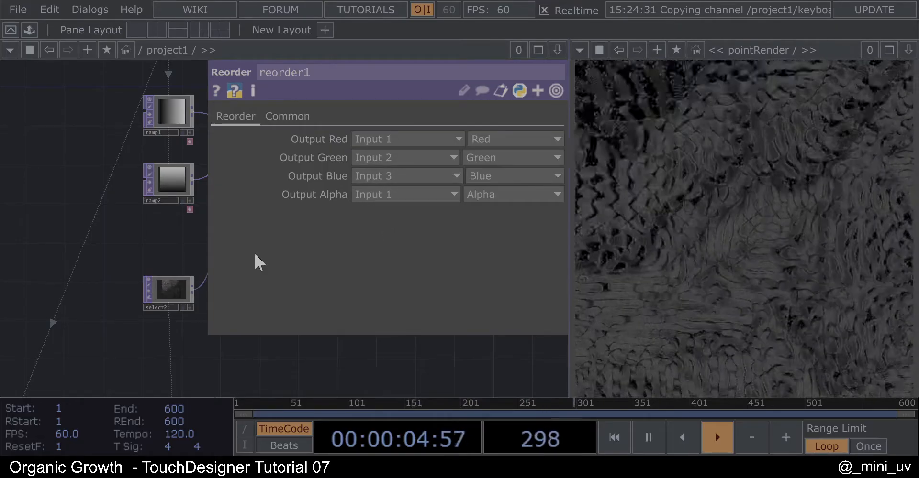
key(p)
Adjust blur1's Pre-Shrink and Filter Size to vary the growth pattern in the point render
drag(393, 287, 414, 260)
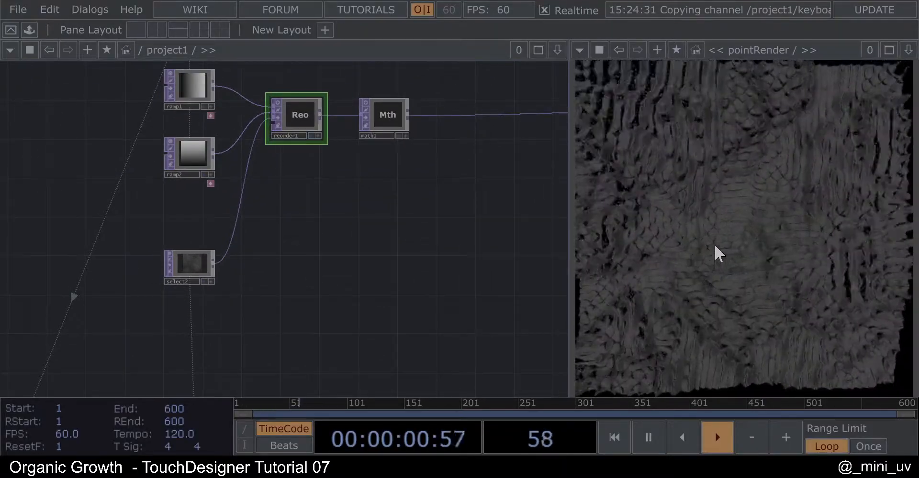
right_click(783, 235)
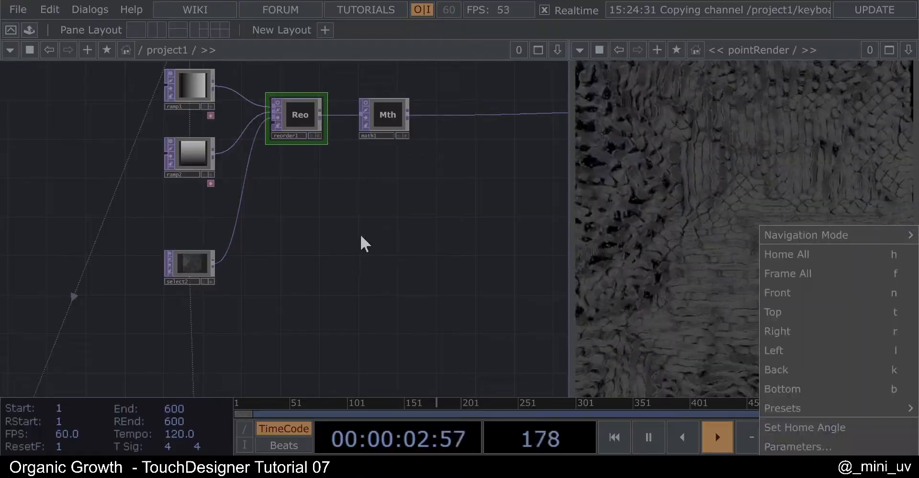
scroll(369, 235, down, 6)
drag(384, 257, 392, 201)
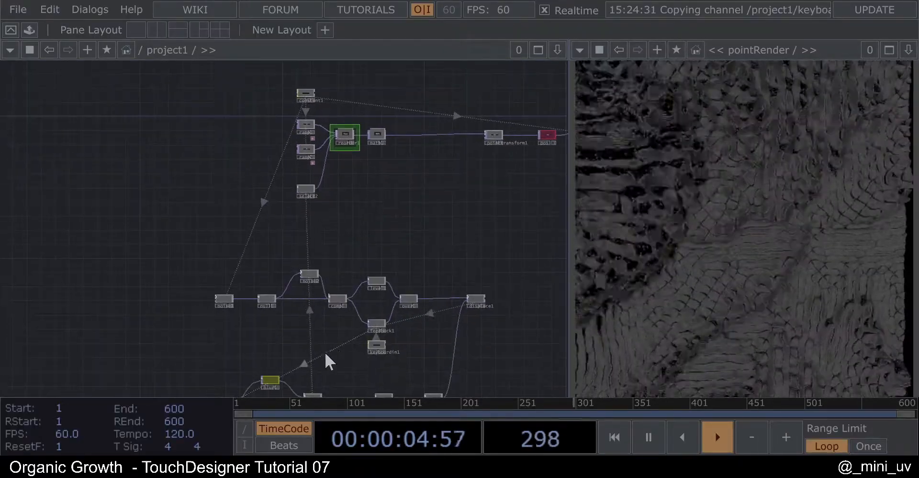
drag(328, 355, 330, 344)
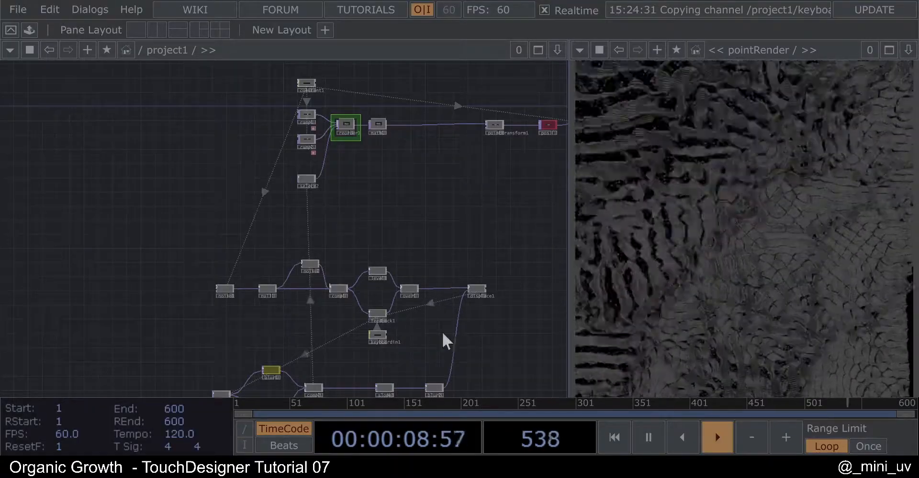
scroll(469, 203, down, 1)
drag(450, 253, 434, 221)
drag(277, 336, 352, 271)
scroll(344, 282, up, 3)
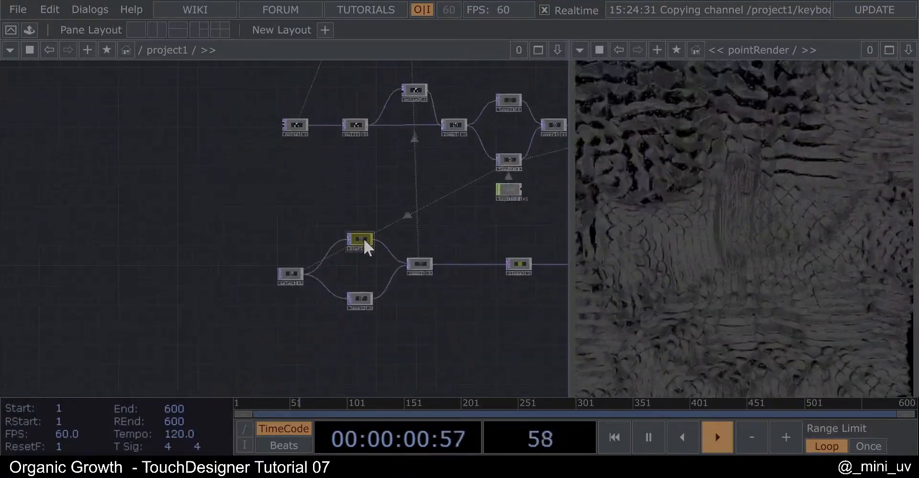
click(363, 240)
drag(223, 197, 139, 235)
key(p)
drag(445, 194, 481, 211)
key(p)
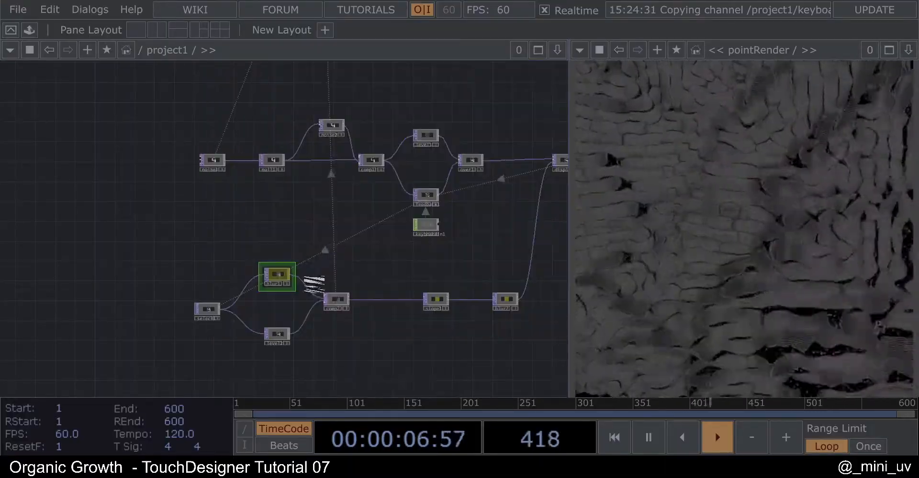
scroll(313, 283, up, 4)
drag(337, 241, 257, 236)
scroll(237, 234, down, 2)
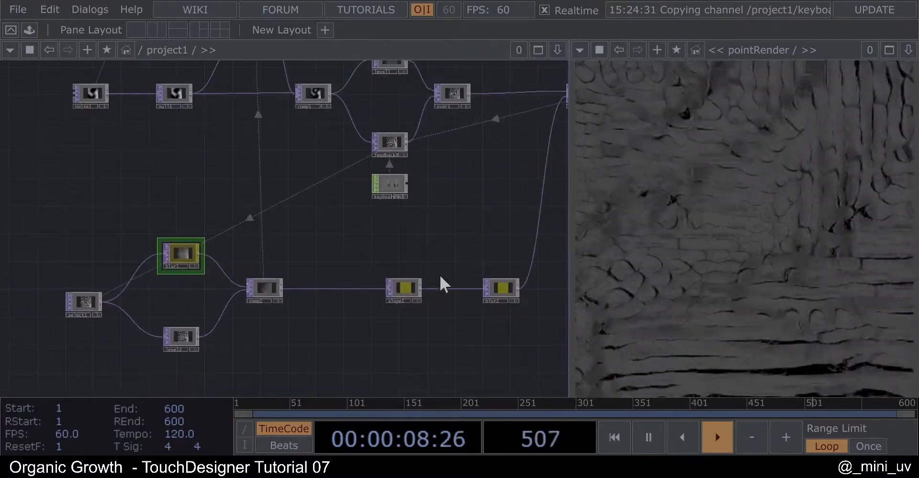
click(498, 290)
drag(452, 225, 398, 233)
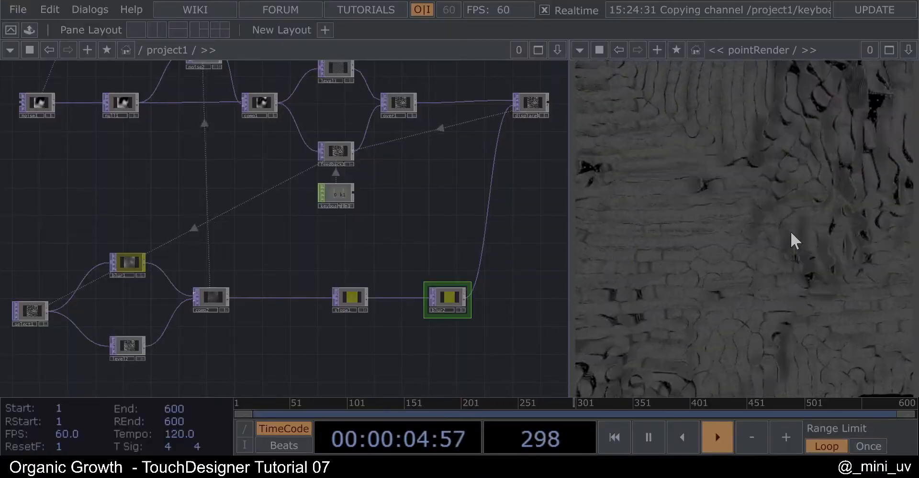
Enter the pointRender network and set its camera's Z translation to 1.7
scroll(431, 230, down, 5)
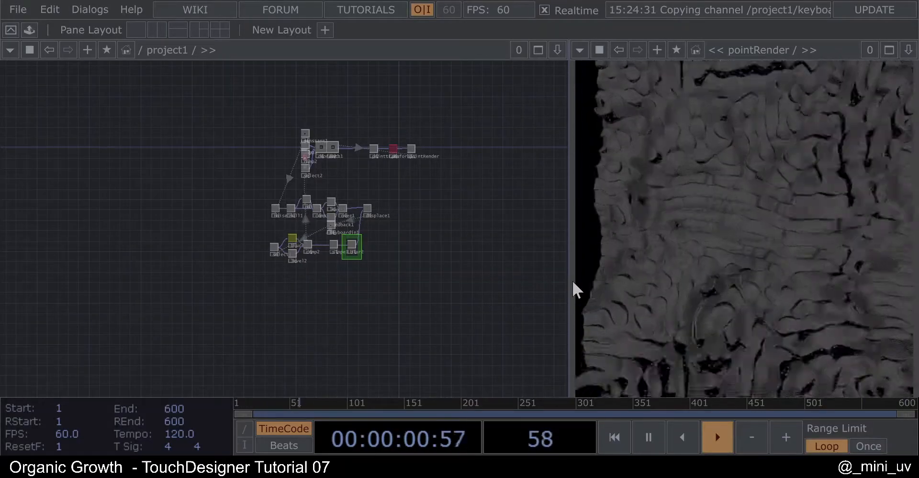
scroll(411, 144, up, 3)
scroll(409, 148, up, 10)
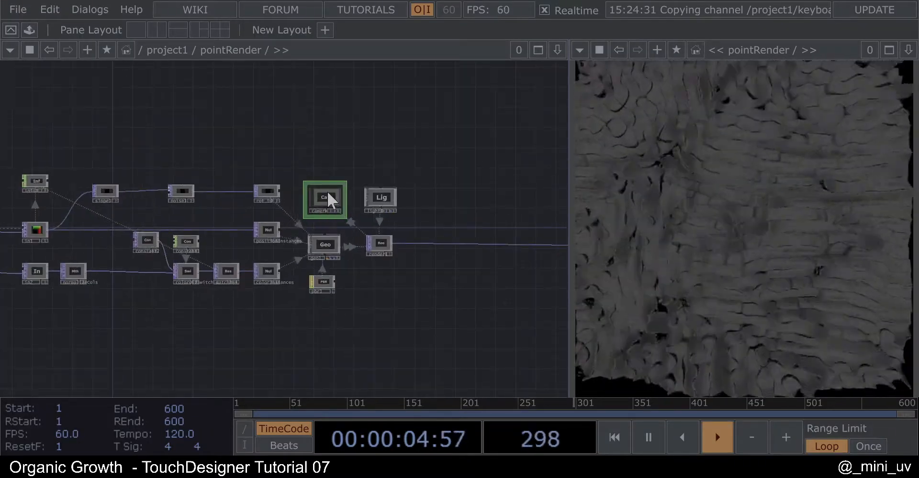
key(p)
middle_drag(513, 200, 502, 182)
middle_drag(461, 203, 579, 197)
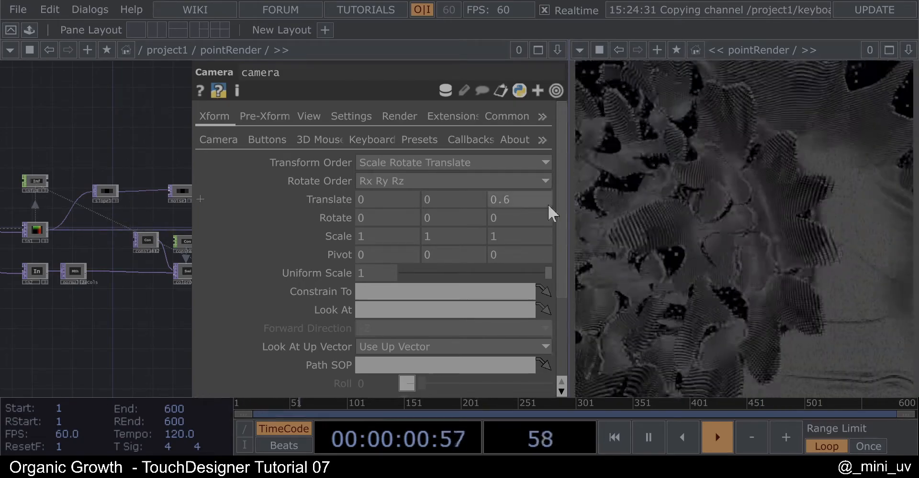
middle_drag(527, 202, 565, 200)
middle_drag(622, 198, 848, 207)
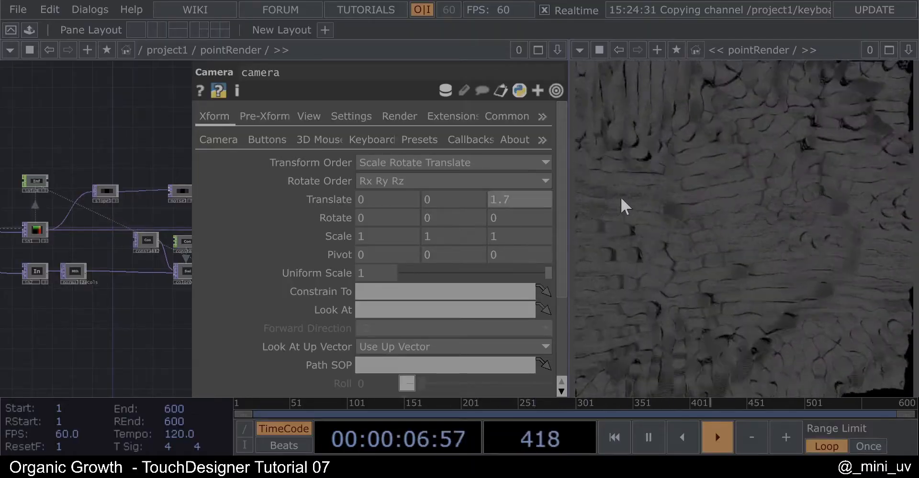
key(1)
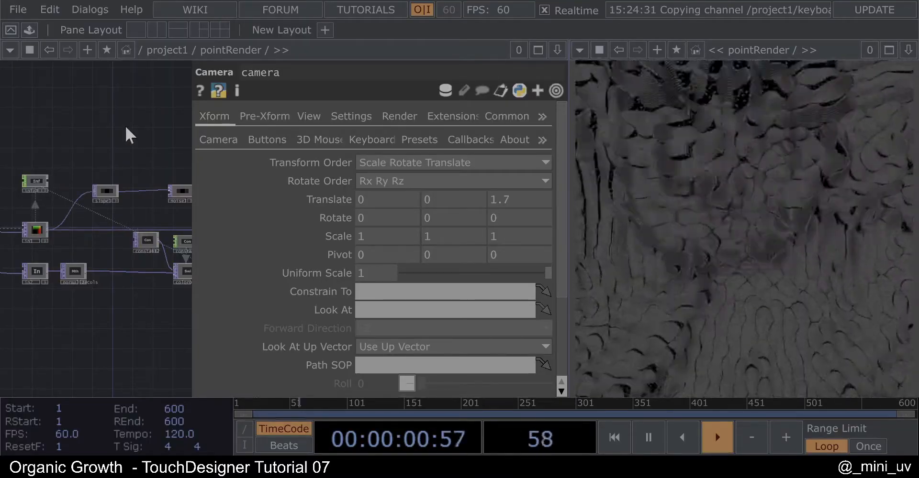
Return to the project1 network and focus on the pointRender container
key(u)
scroll(357, 208, down, 5)
scroll(354, 206, up, 10)
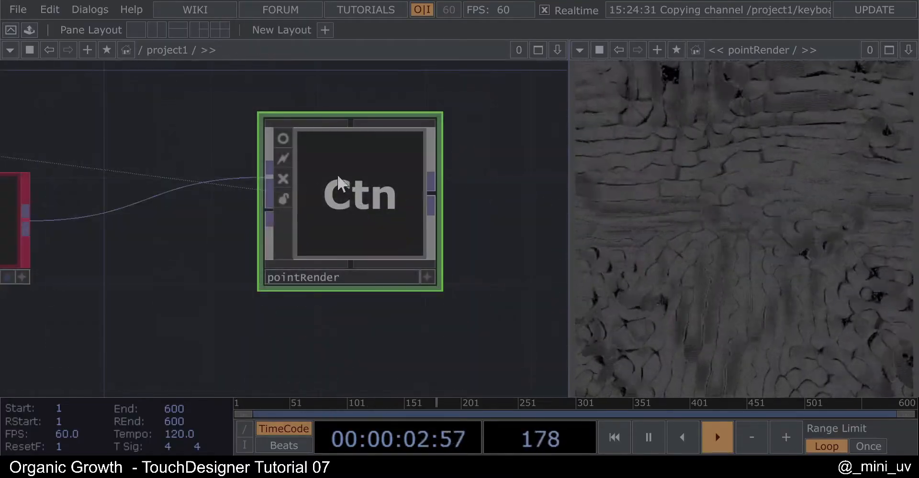
Increase the blurring in blur1 to enlarge the growth pattern in the point render, and close its parameters
scroll(337, 184, down, 8)
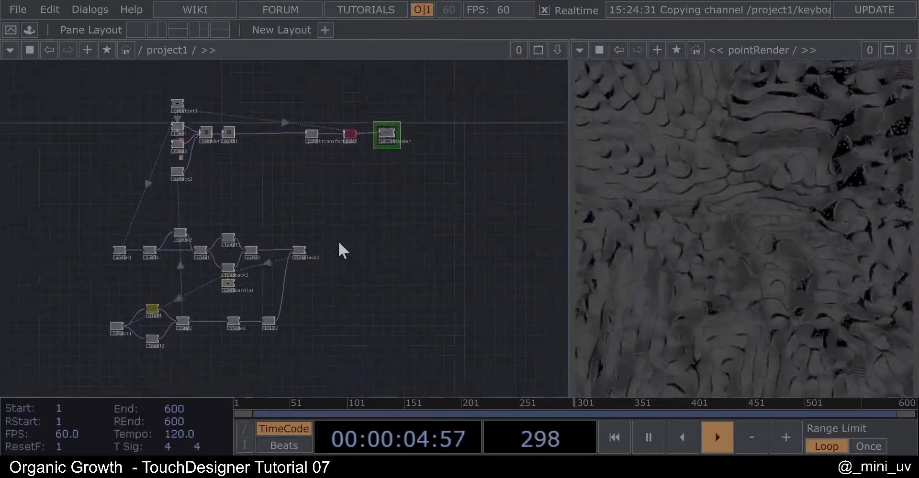
scroll(251, 269, up, 5)
scroll(179, 301, up, 5)
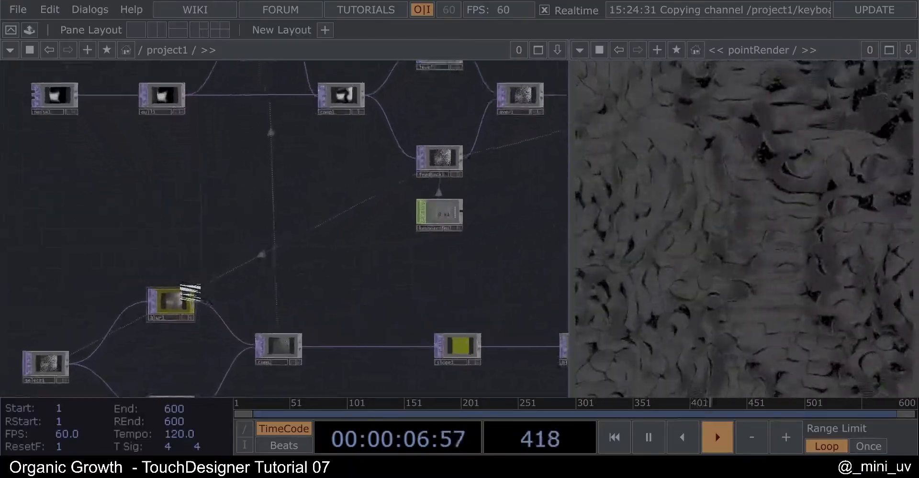
click(179, 300)
key(p)
drag(407, 213, 538, 214)
key(p)
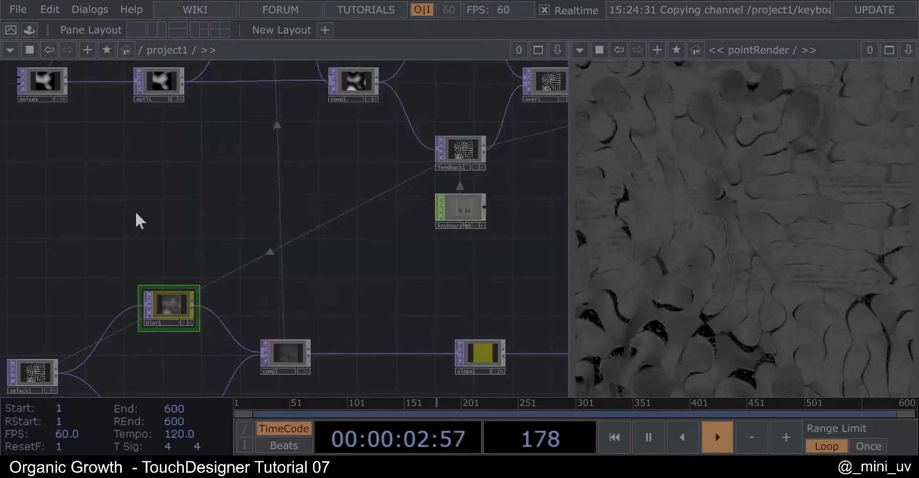
Color the select2 node that feeds reorder1 blue
scroll(232, 214, down, 7)
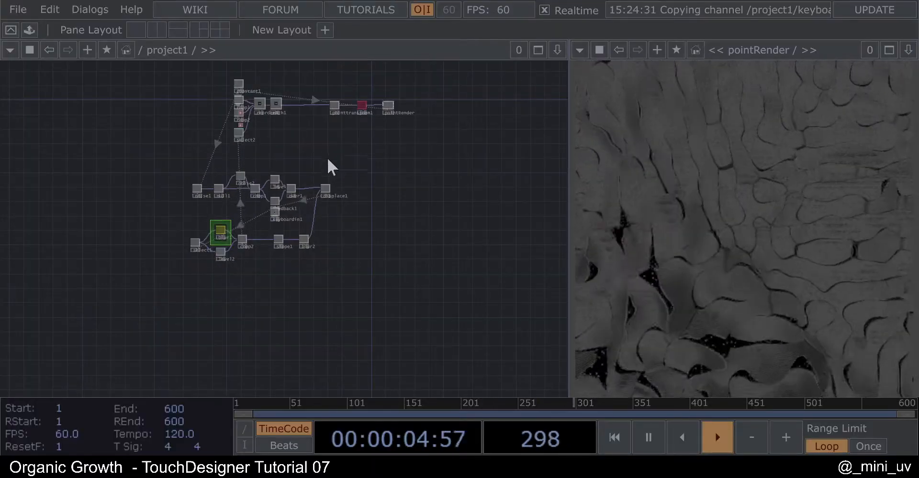
drag(172, 305, 186, 292)
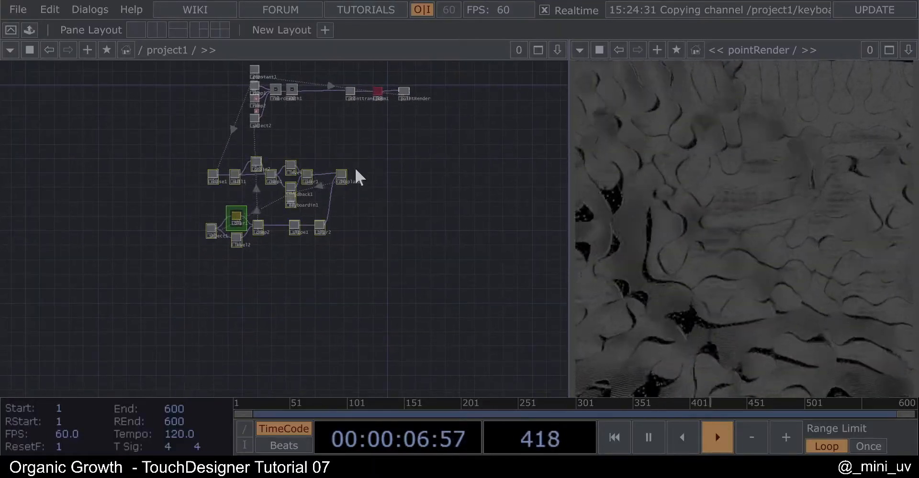
scroll(343, 174, up, 5)
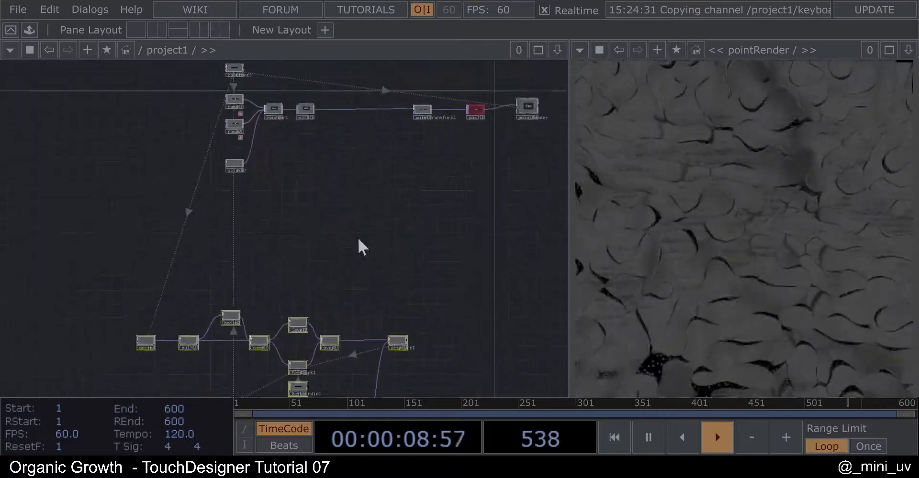
scroll(300, 216, up, 3)
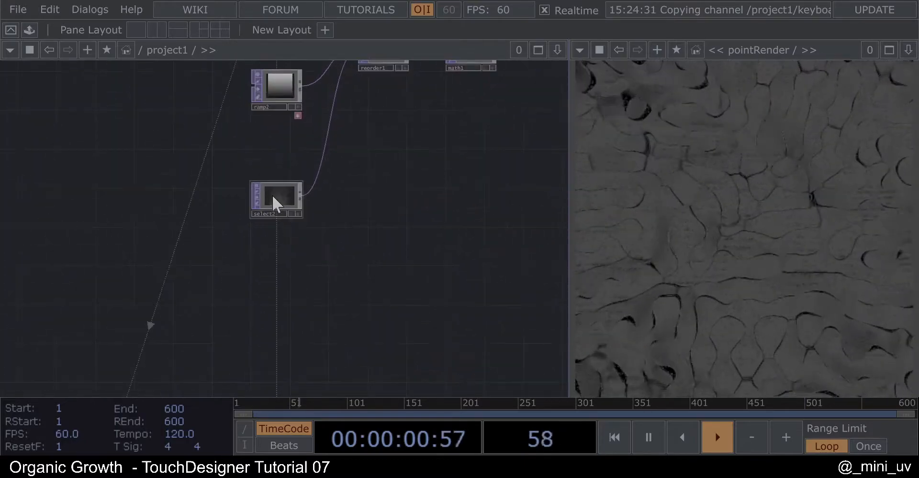
scroll(263, 244, down, 2)
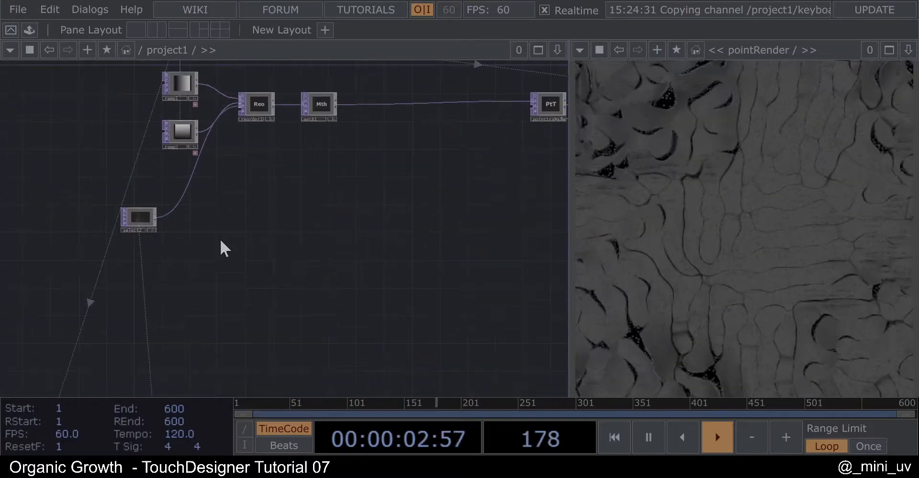
scroll(122, 242, up, 3)
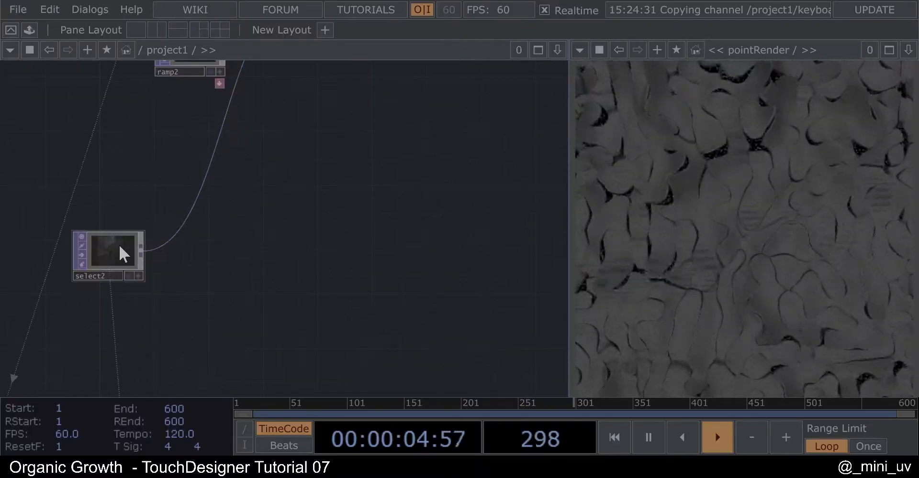
click(119, 254)
scroll(119, 254, down, 3)
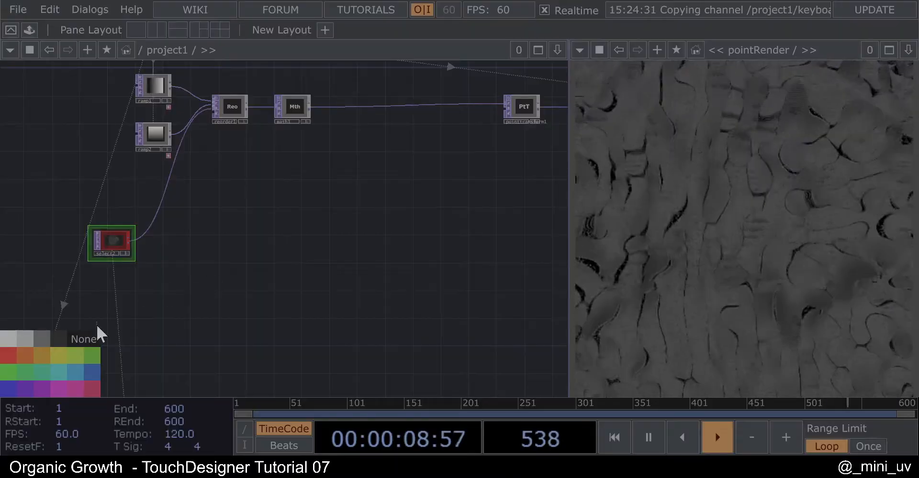
scroll(163, 215, up, 3)
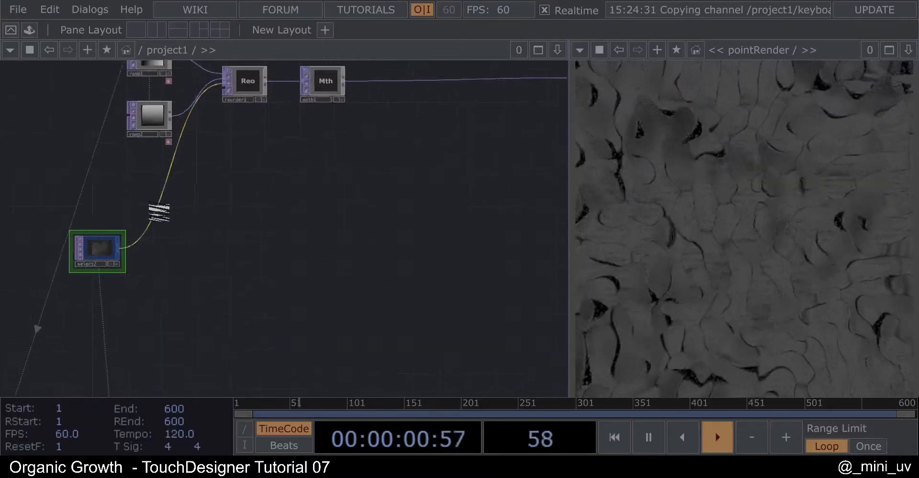
Insert a Level TOP on the connection between select2 and reorder1
right_click(144, 235)
click(162, 215)
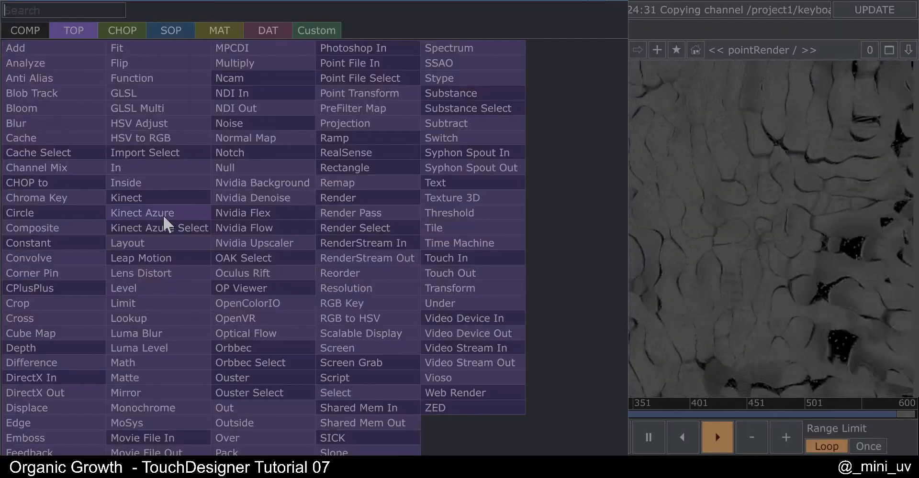
text(le)
click(146, 292)
click(168, 258)
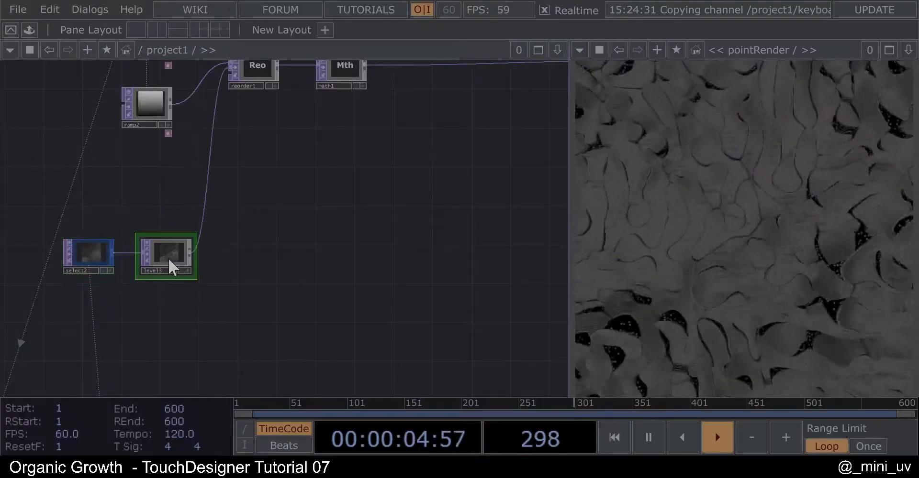
Lower the new Level TOP's Out High to 0.552 to reduce the depth of the point grid
key(p)
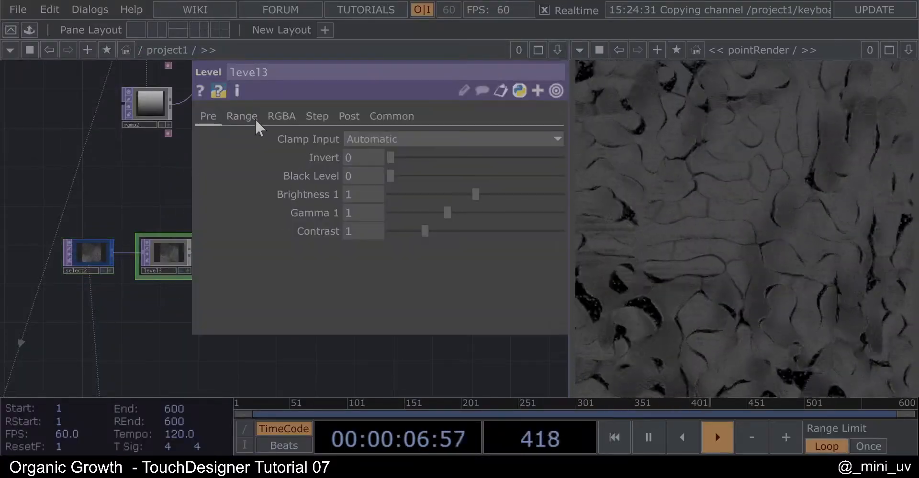
click(242, 116)
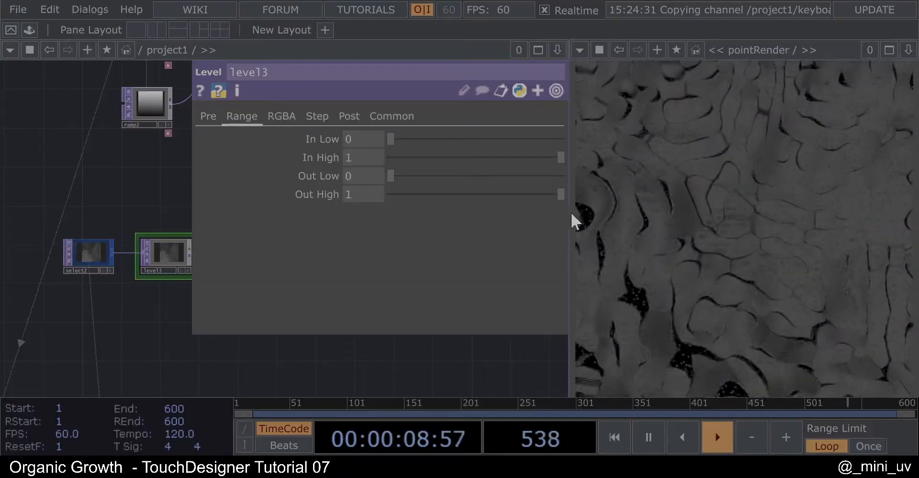
drag(560, 195, 498, 188)
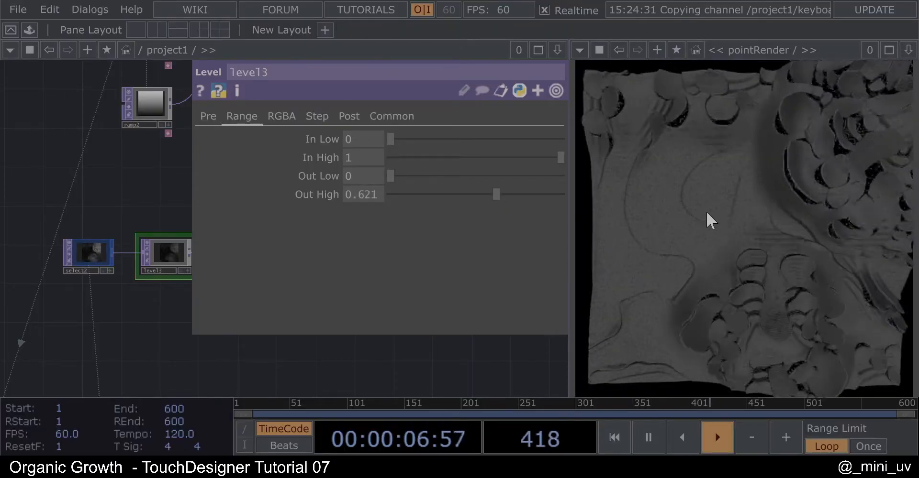
mouse_move(496, 194)
mouse_down()
mouse_move(475, 192)
mouse_move(484, 193)
mouse_up()
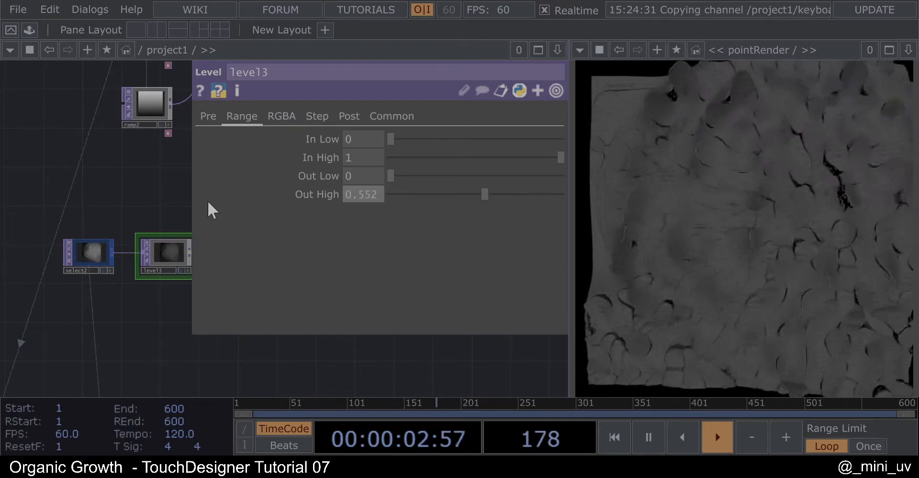
Close the Level parameters and enter the pointRender container's network
scroll(137, 199, down, 3)
scroll(134, 198, down, 2)
drag(299, 231, 158, 279)
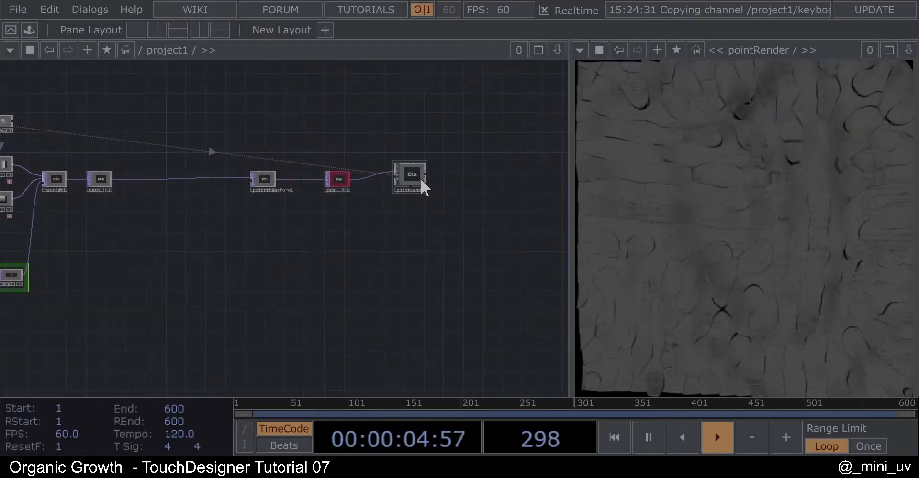
scroll(419, 180, up, 3)
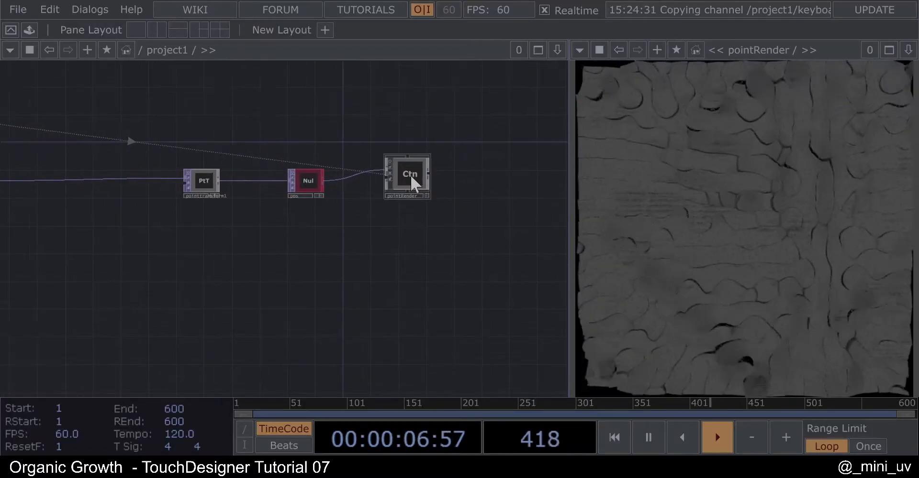
scroll(410, 175, up, 3)
scroll(298, 176, up, 3)
drag(339, 190, 262, 177)
scroll(381, 206, up, 3)
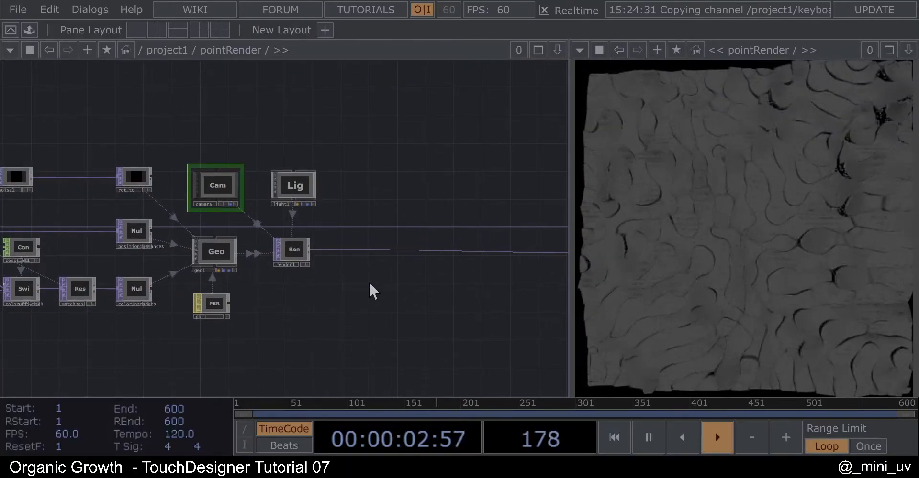
Add the bloom component from the palette's ImageFilters to the pointRender network, and close the palette
drag(251, 171, 188, 162)
click(30, 31)
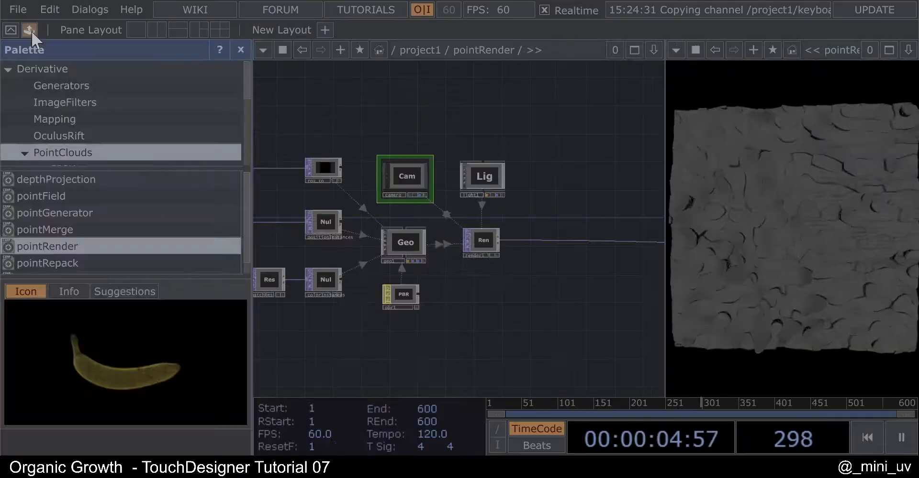
click(62, 107)
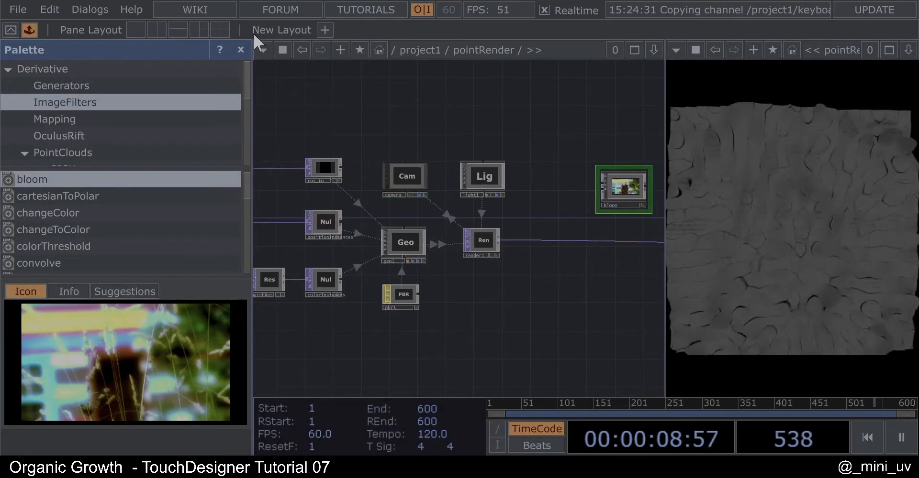
click(241, 50)
drag(399, 130, 353, 109)
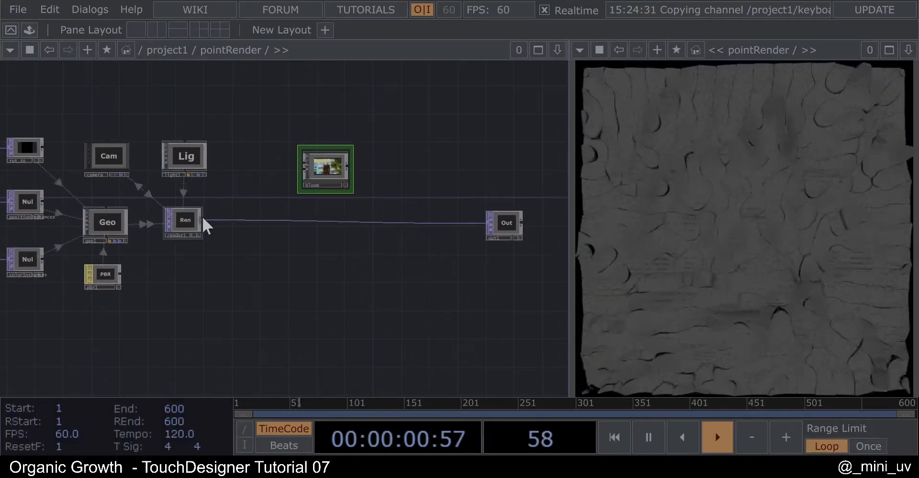
Wire render1 through bloom into out1 and place bloom in line between them
scroll(393, 209, up, 2)
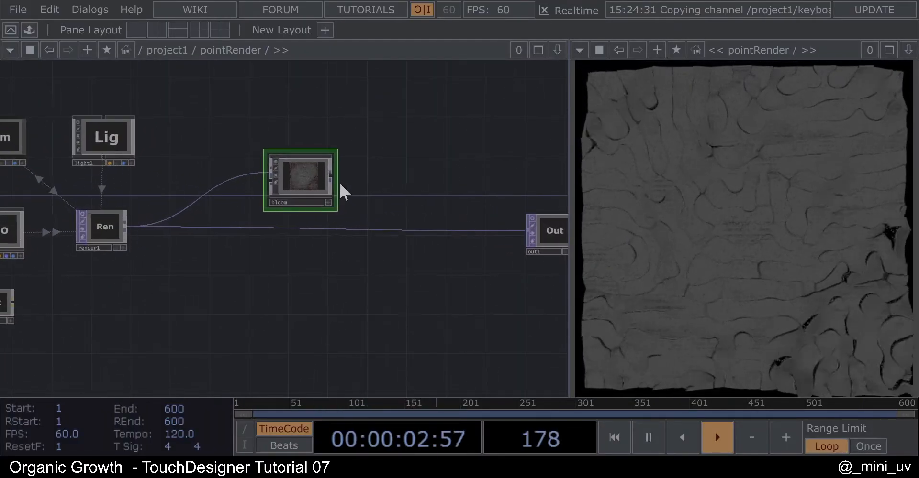
click(498, 231)
drag(306, 177, 316, 196)
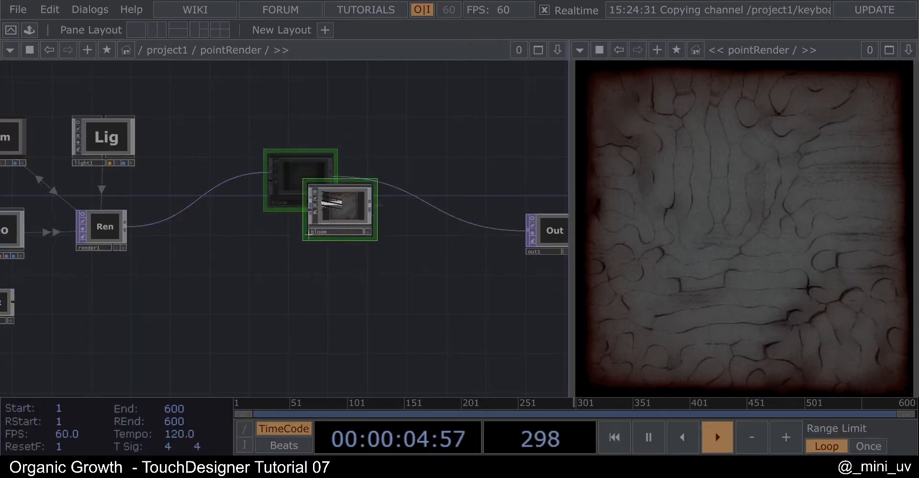
Set bloom's Glow Level and Ramp Glow Level to 0
key(p)
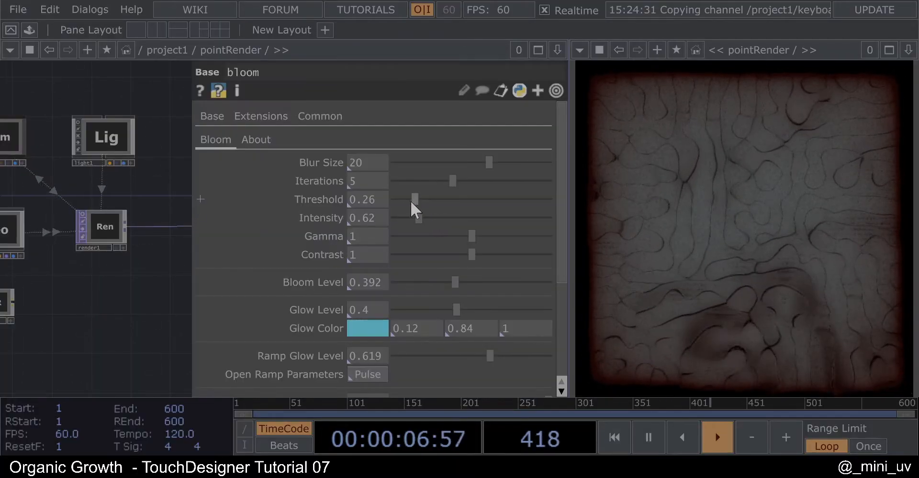
scroll(363, 191, down, 3)
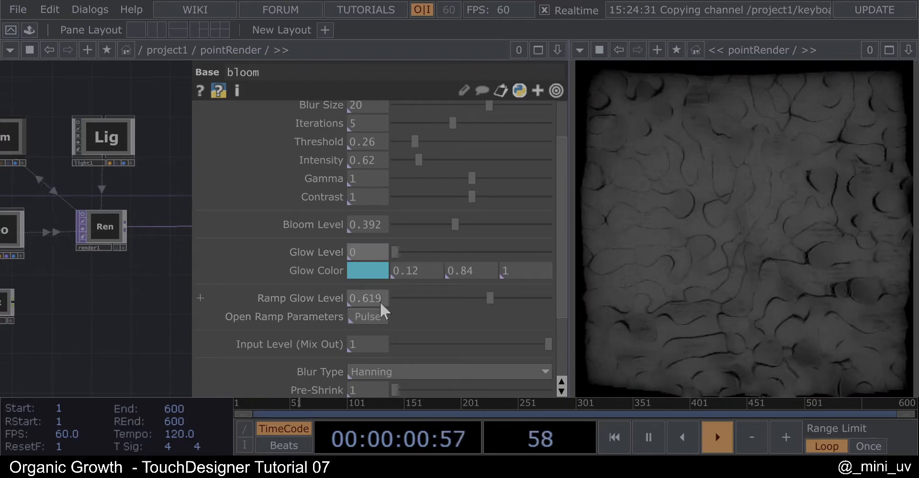
drag(467, 303, 329, 308)
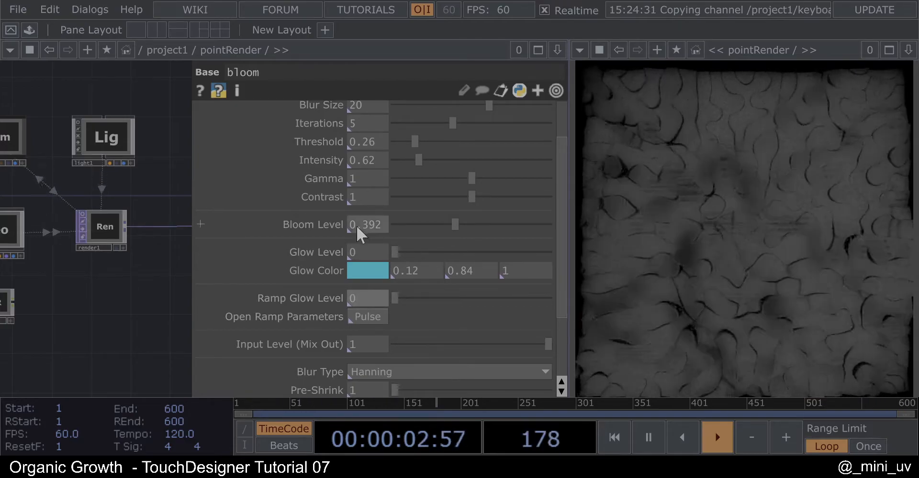
Set bloom's Blur Size to 6, Iterations to 2 and Threshold to 0
scroll(356, 213, up, 3)
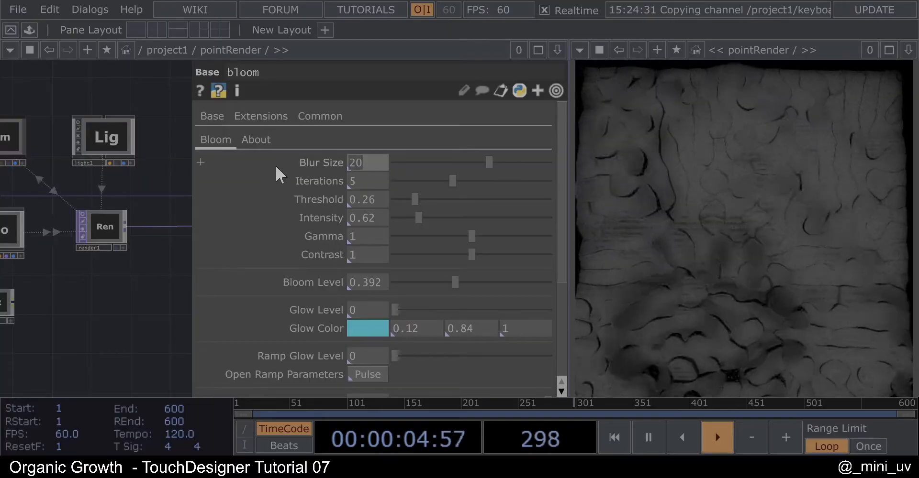
mouse_move(275, 165)
text(6)
drag(370, 182, 296, 182)
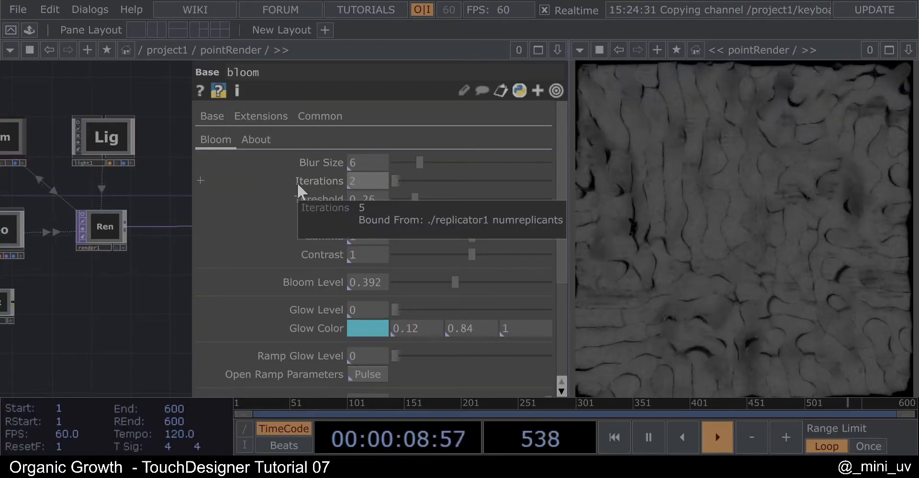
text(2)
key(Return)
drag(415, 199, 351, 200)
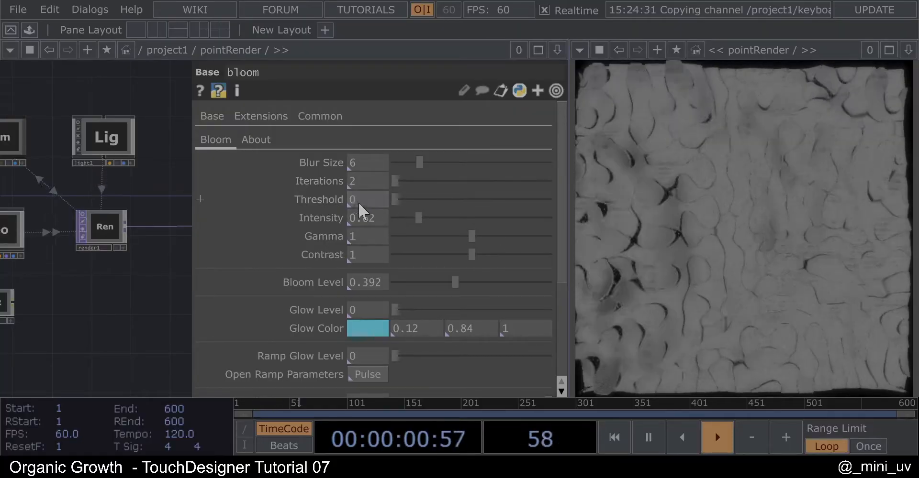
Set bloom's Bloom Level to about 0.485 and close its parameters
drag(449, 281, 489, 280)
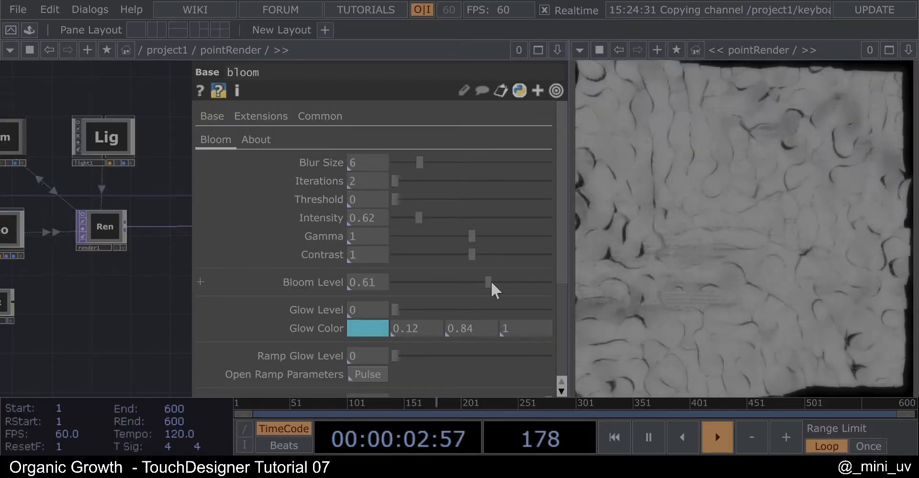
key(1)
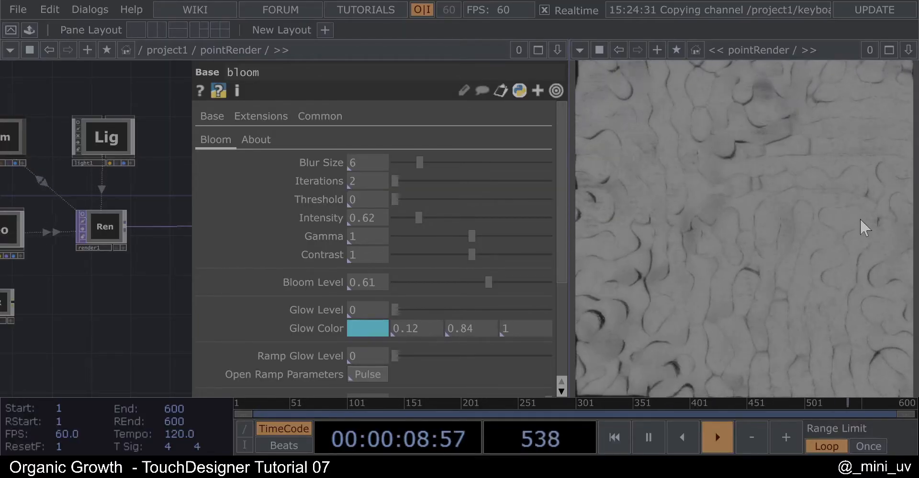
drag(464, 285, 469, 283)
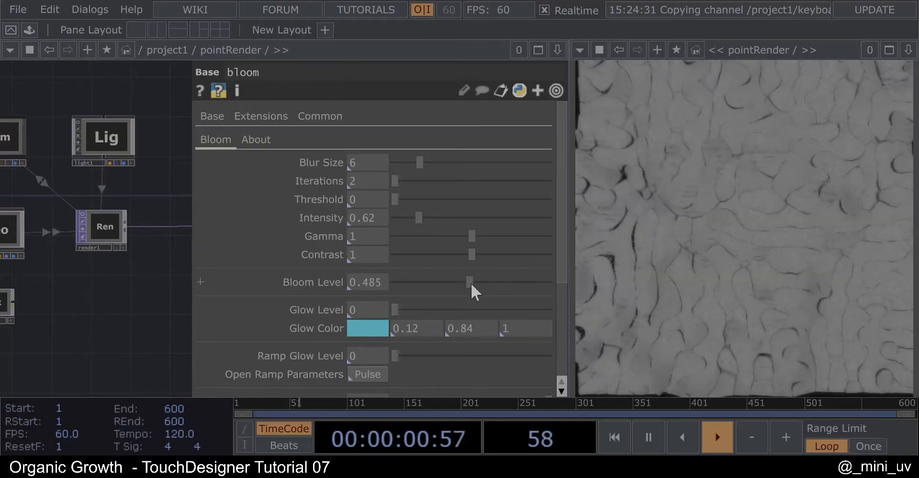
key(p)
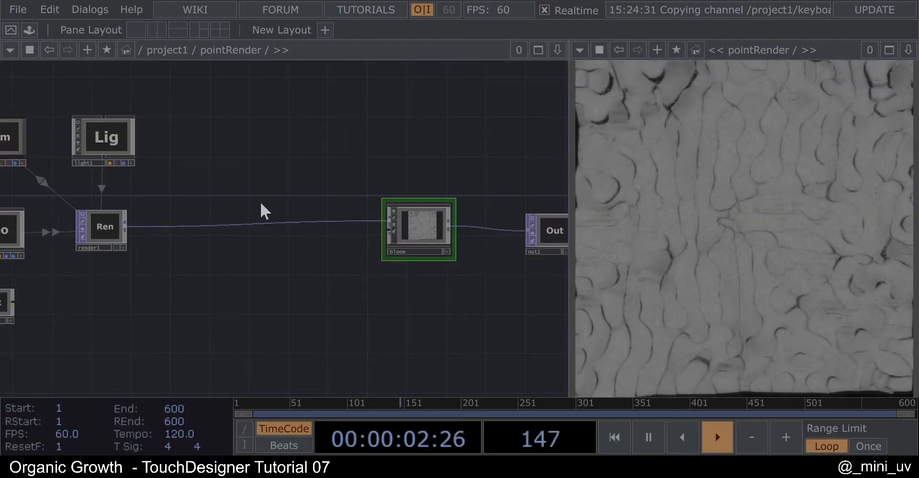
View light1 in its own viewer, inspect the displaced grid's depth from several angles, and close the viewer
right_click(99, 124)
click(114, 113)
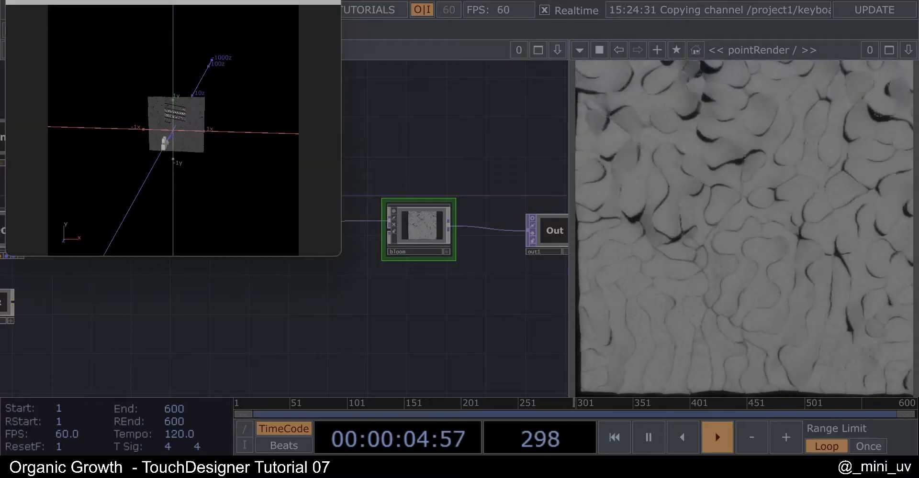
scroll(177, 114, up, 5)
drag(199, 125, 228, 148)
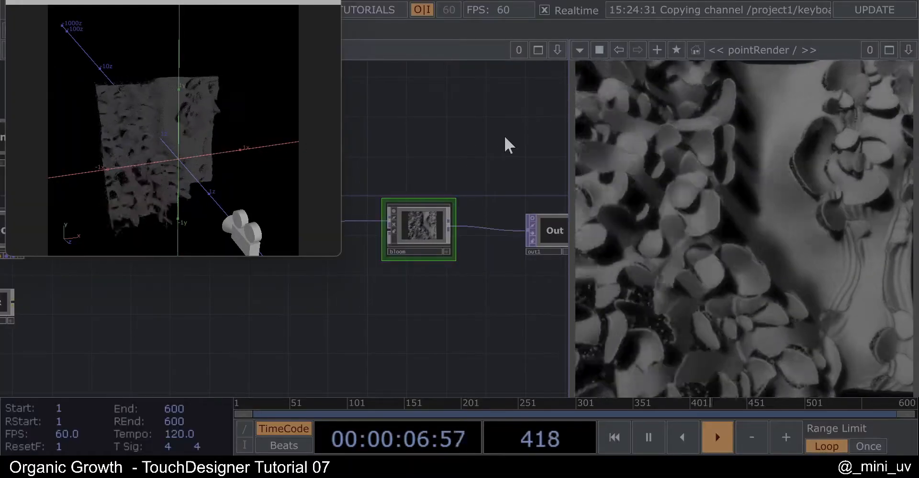
mouse_move(238, 146)
mouse_down()
mouse_move(217, 142)
mouse_move(219, 132)
mouse_move(247, 154)
mouse_move(229, 140)
mouse_up()
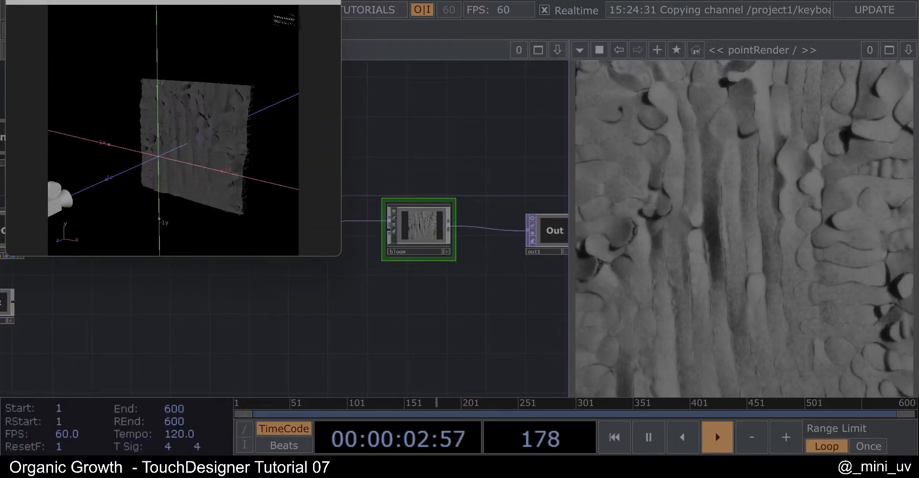
click(329, 1)
Colour the noise1 node yellow and bypass it
scroll(394, 172, down, 5)
scroll(213, 194, up, 4)
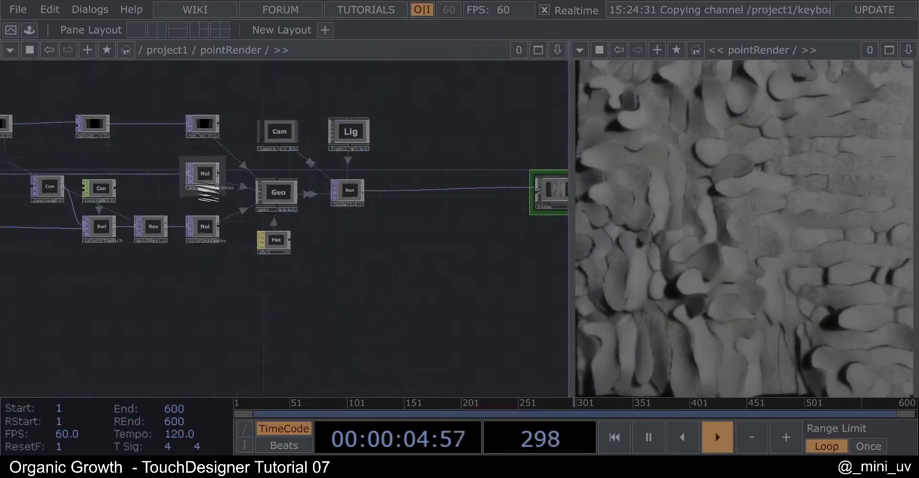
scroll(77, 113, up, 5)
click(123, 127)
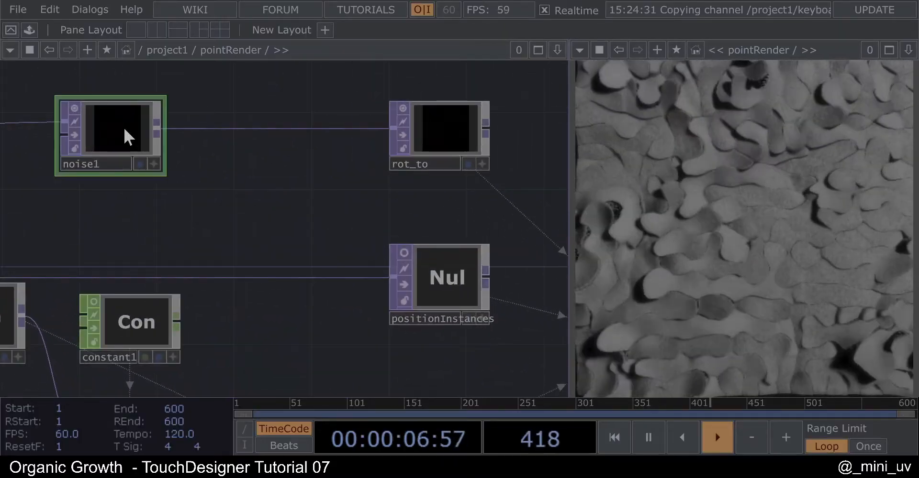
key(c)
click(58, 357)
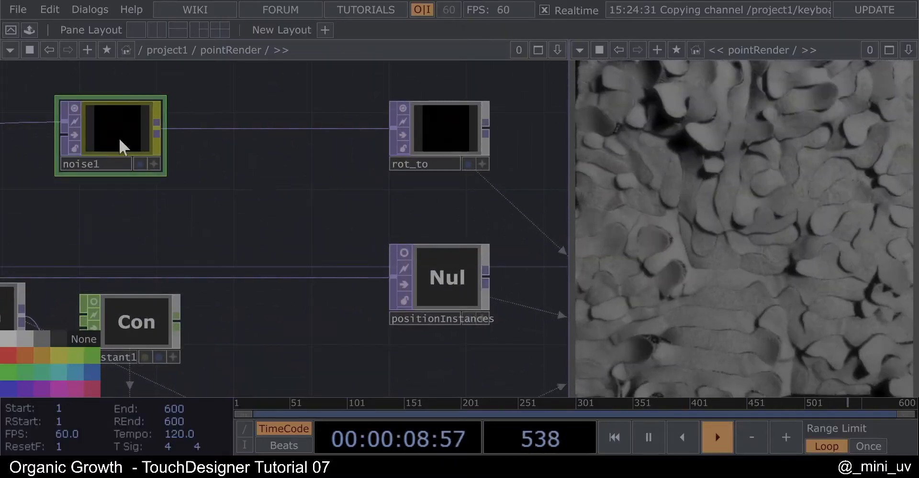
click(76, 134)
Try adjusting pbr1's Metallic value, leave it at 0, and close the parameters
drag(297, 226, 195, 205)
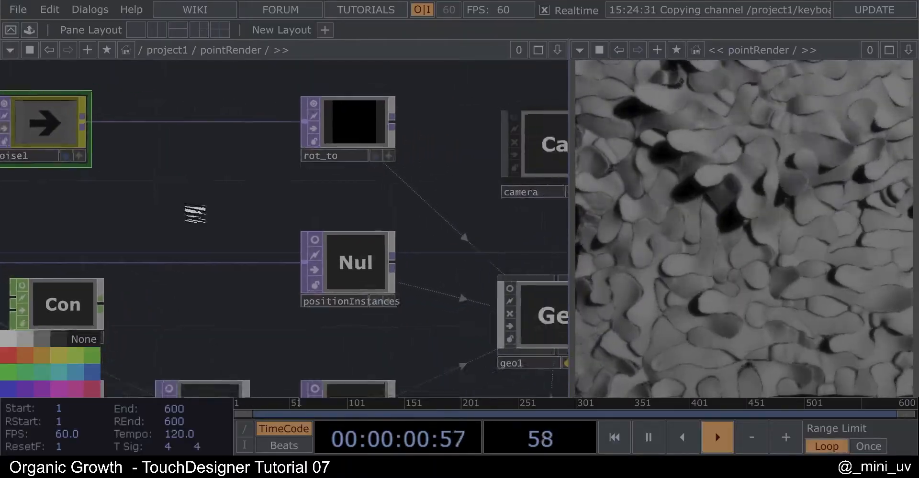
scroll(196, 215, down, 5)
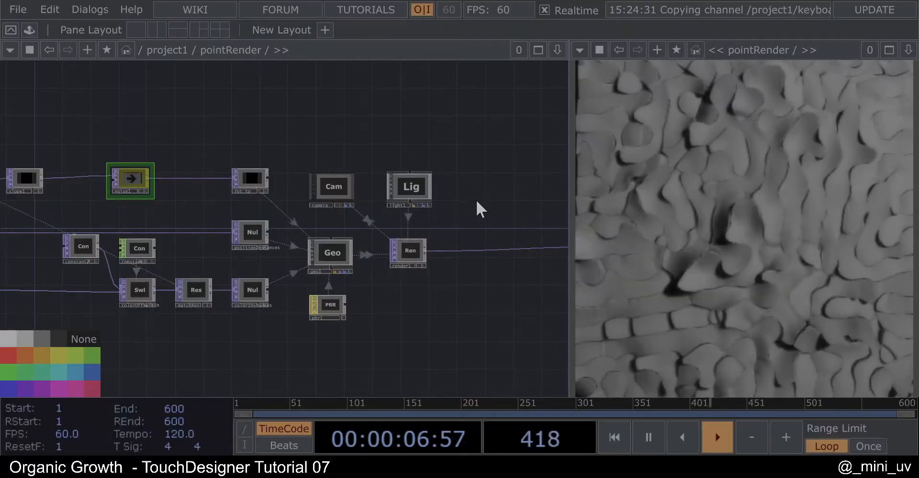
scroll(337, 303, up, 3)
click(337, 302)
key(p)
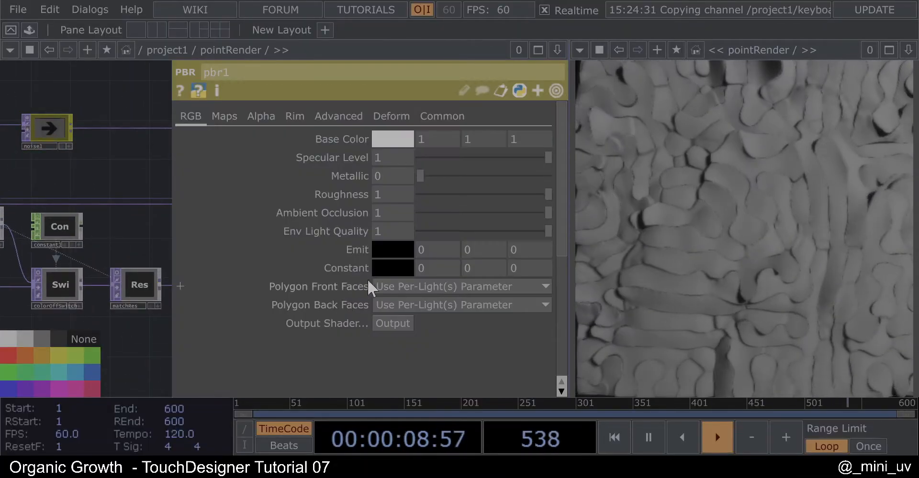
mouse_move(421, 176)
mouse_down()
mouse_move(441, 176)
mouse_move(407, 178)
mouse_up()
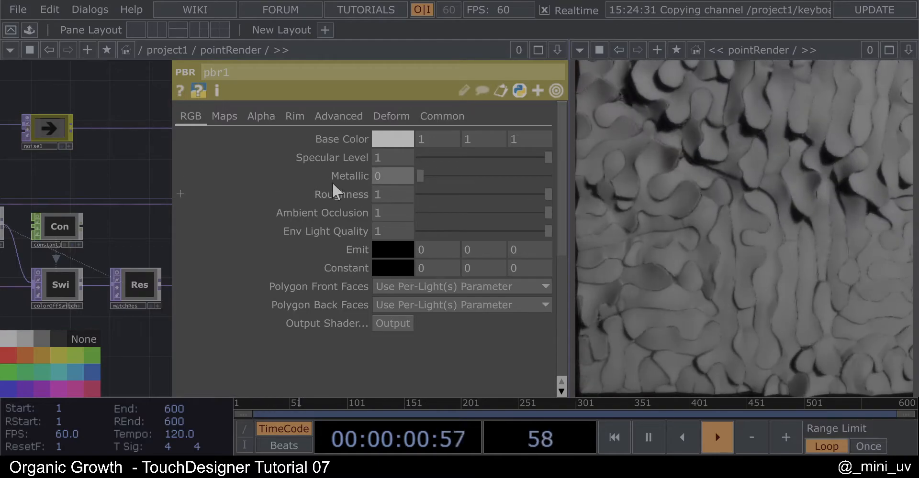
key(p)
Set render1's Pixel Format to 32-bit float (RGBA)
scroll(151, 155, down, 5)
scroll(313, 203, up, 5)
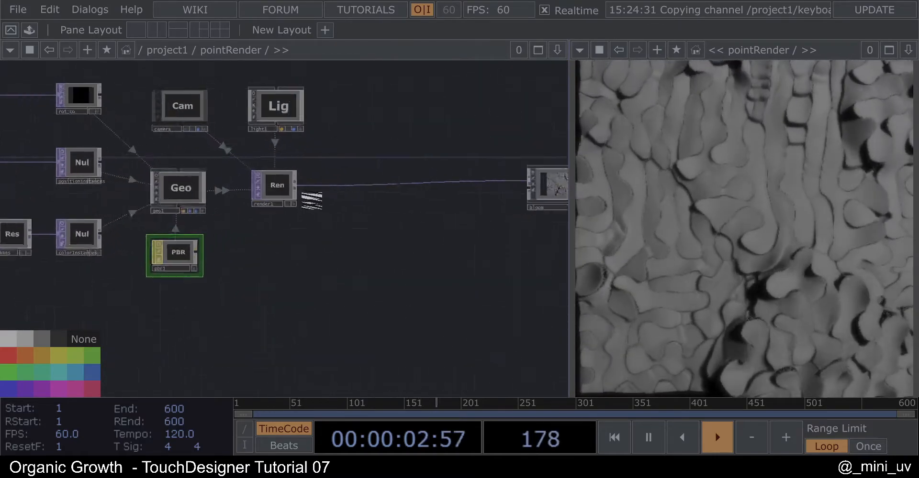
click(274, 189)
key(p)
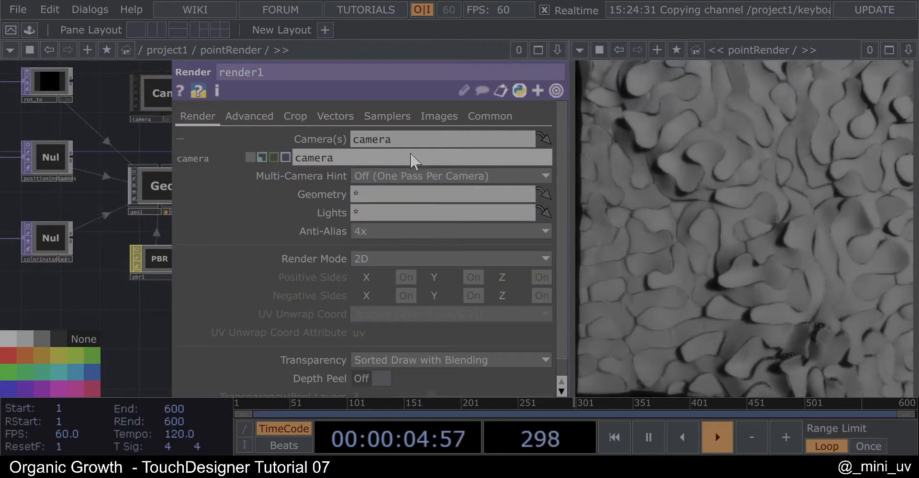
click(505, 115)
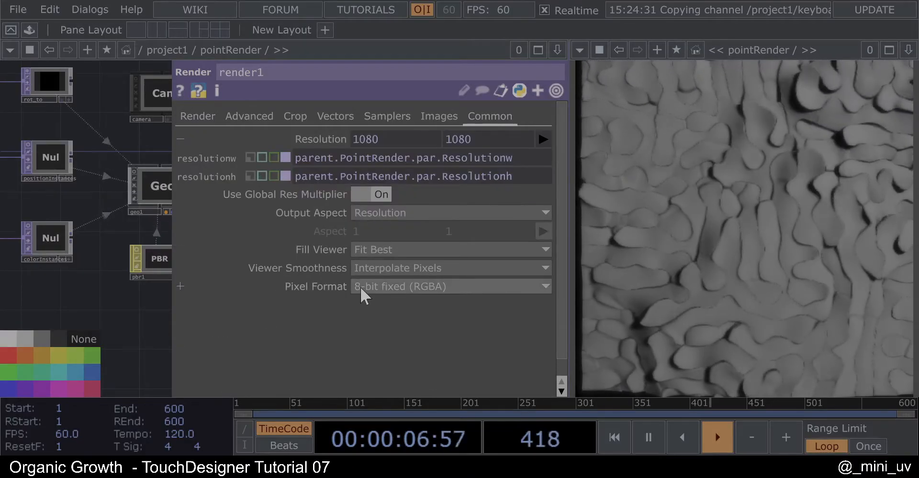
click(389, 286)
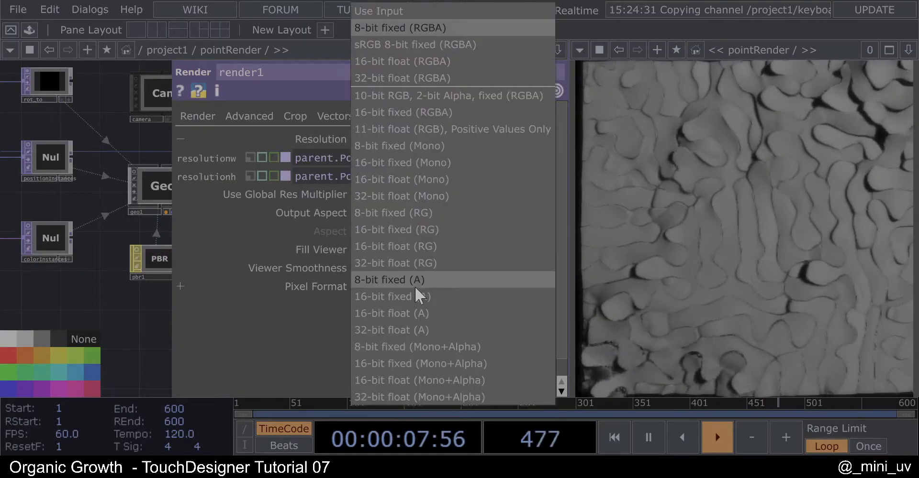
click(411, 77)
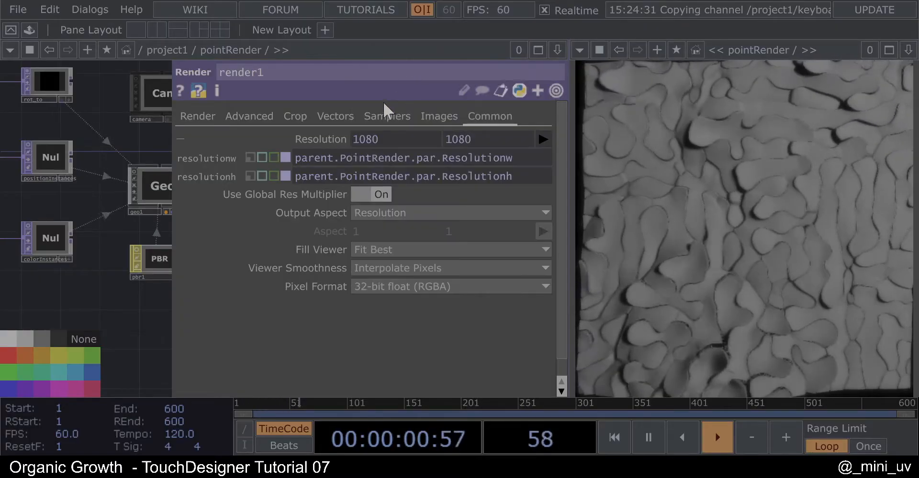
Set render1's Anti-Alias to 32x and close its parameters
click(210, 122)
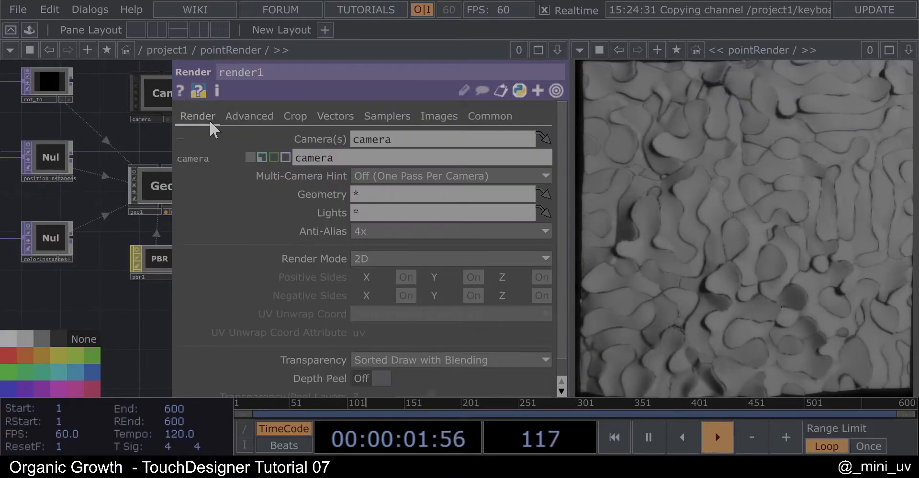
click(410, 229)
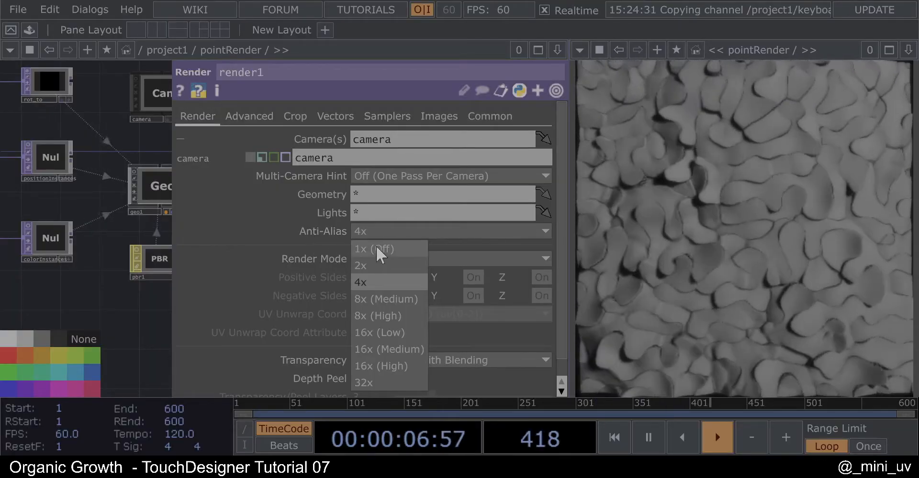
click(387, 382)
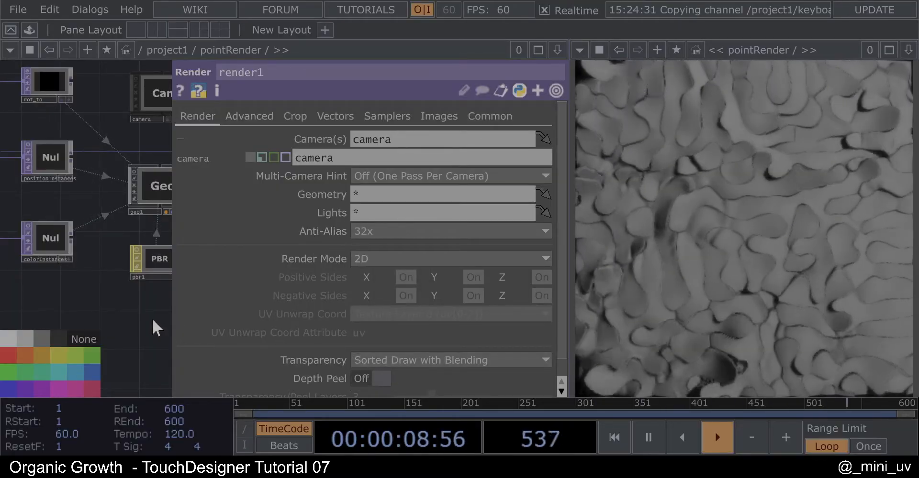
key(p)
Turn off the bypass on the yellow noise1 node
scroll(314, 287, down, 3)
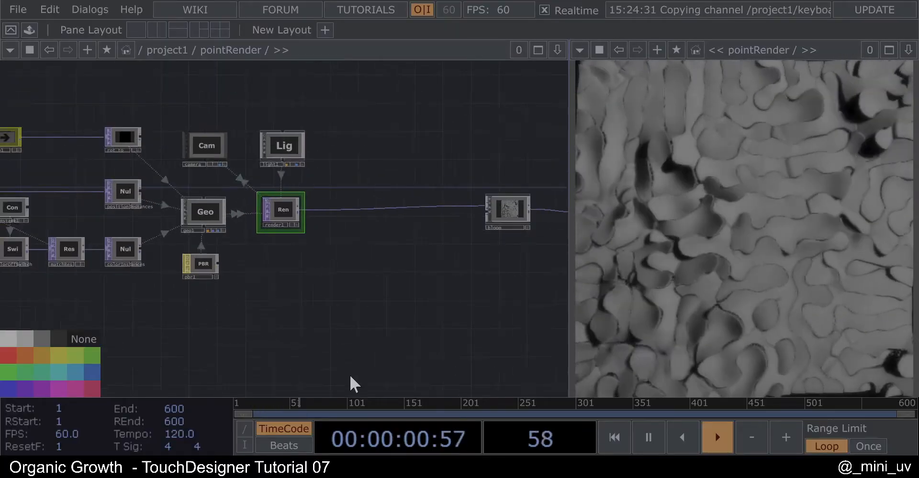
scroll(57, 164, up, 4)
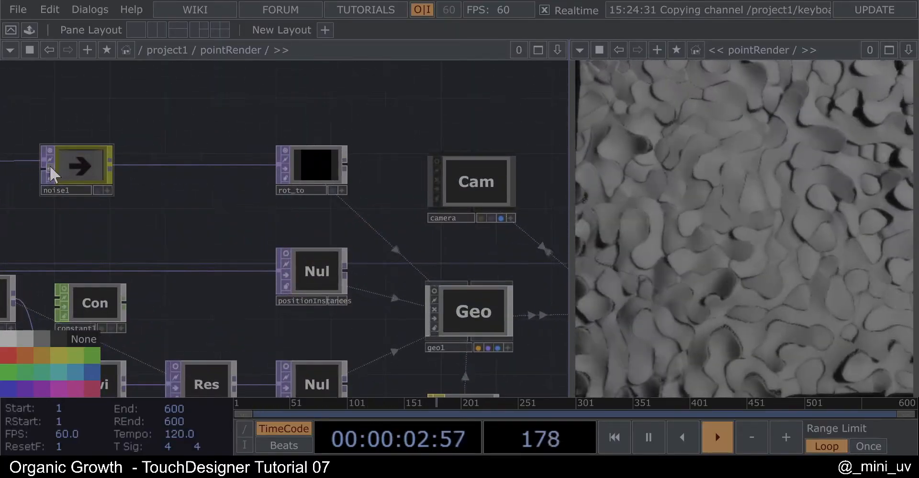
scroll(109, 180, down, 5)
scroll(113, 167, up, 1)
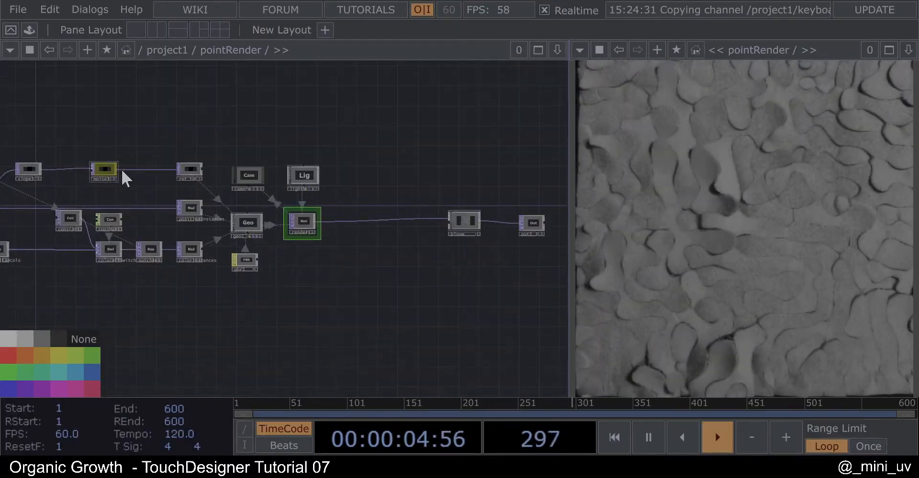
Reopen light1's viewer, inspect the grid at an angle, and move the viewer window clear of noise1
right_click(305, 171)
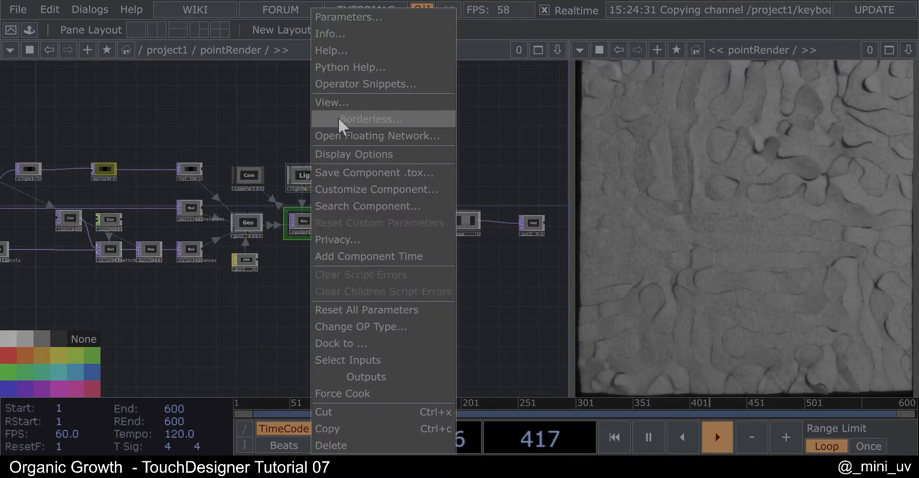
click(338, 102)
mouse_move(237, 476)
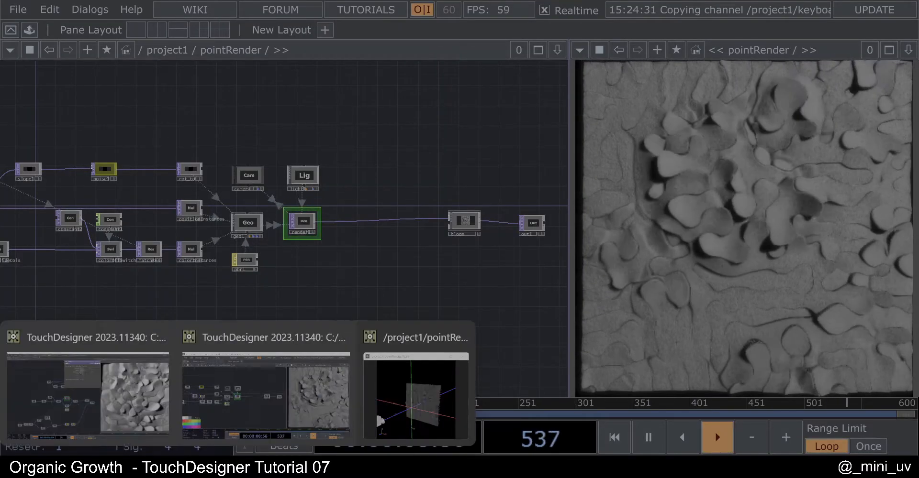
click(416, 392)
drag(245, 194, 263, 203)
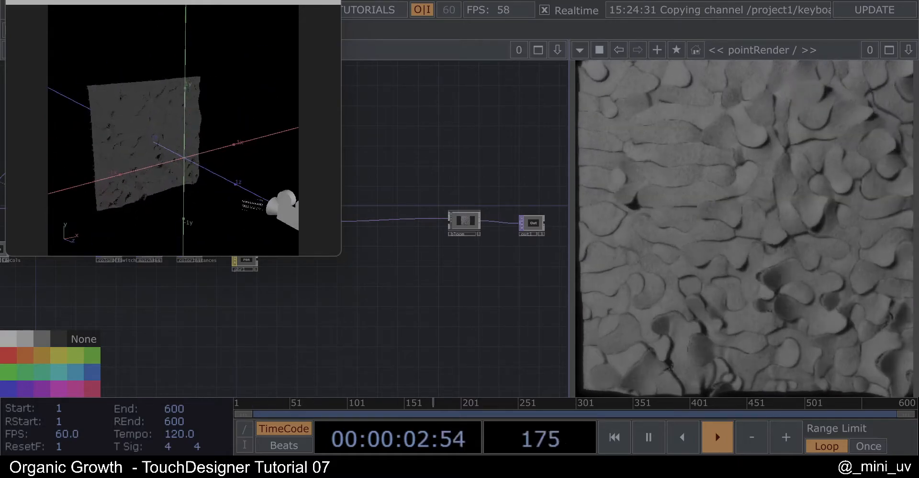
drag(167, 3, 309, 314)
Raise noise1's Exponent to about 2.2 and close its parameters
key(p)
key(p)
click(104, 170)
scroll(106, 174, up, 3)
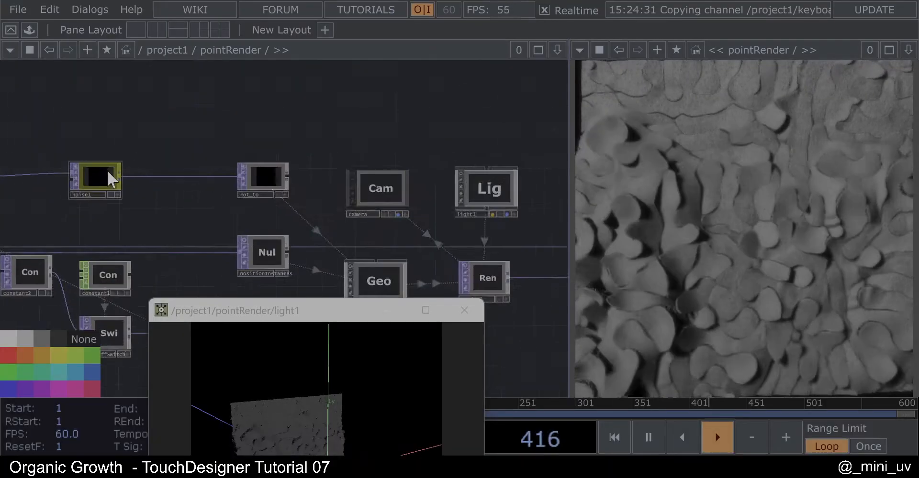
key(p)
drag(333, 319, 326, 351)
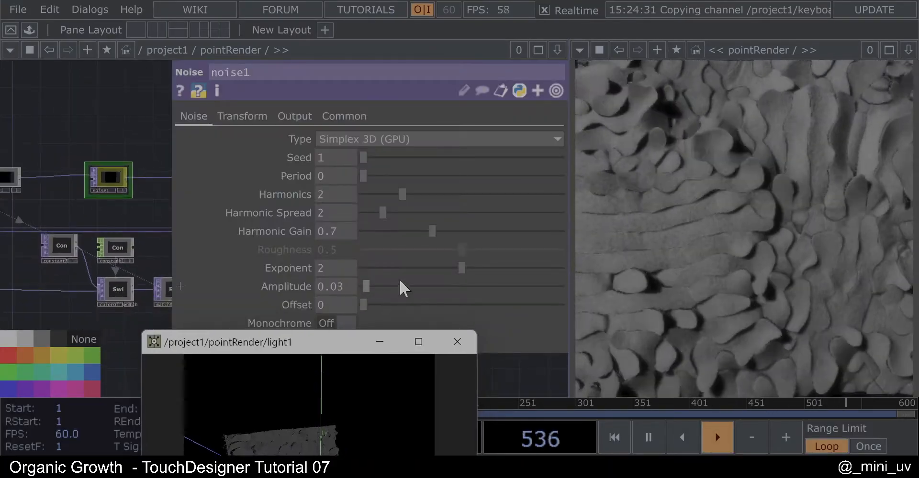
click(473, 266)
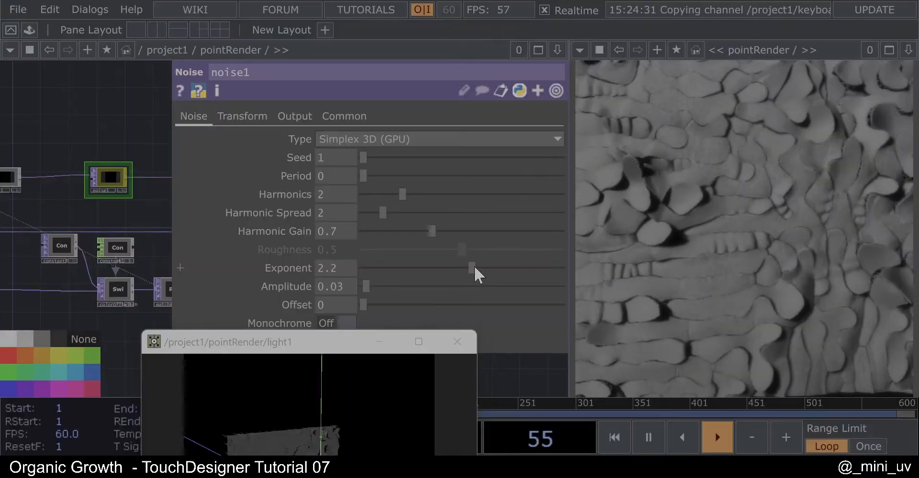
drag(473, 266, 478, 265)
key(p)
Examine the grid's roughened surface in the light1 viewer and close the viewer
drag(337, 342, 308, 125)
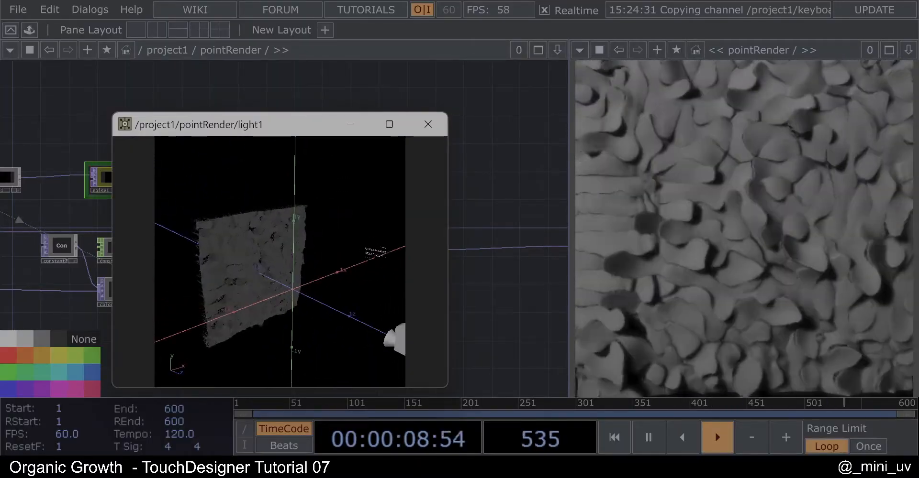
drag(293, 124, 184, 154)
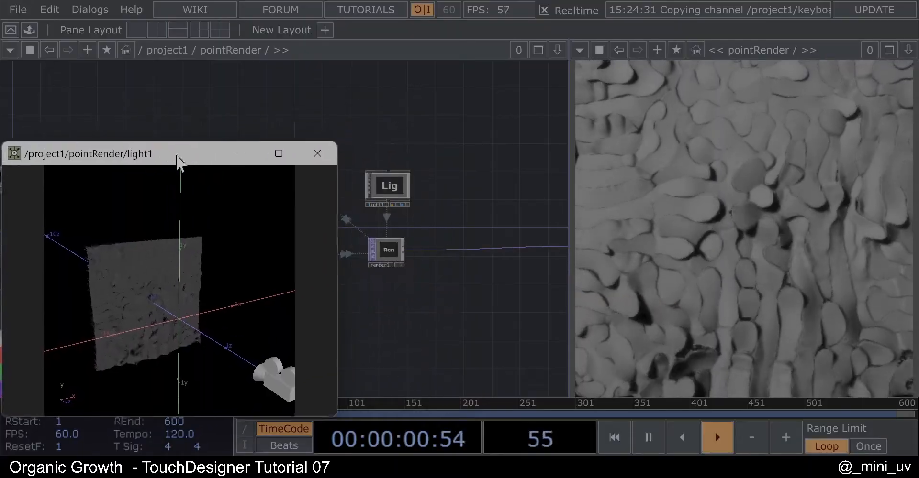
click(320, 153)
Increase the bloom component's level and close its parameters
drag(551, 210, 436, 190)
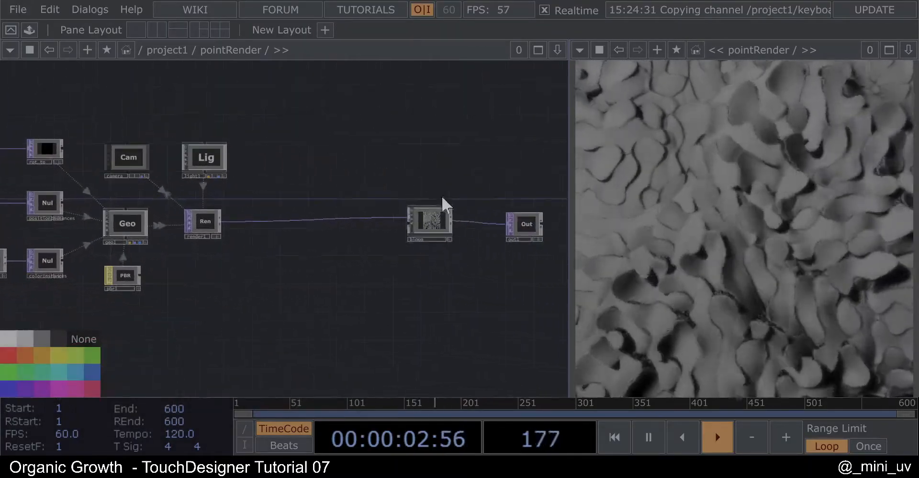
click(431, 223)
key(p)
drag(464, 282, 507, 282)
key(p)
Leave pointRender for the parent project1 network and select the keyboardin node beneath feedback1
scroll(434, 271, down, 8)
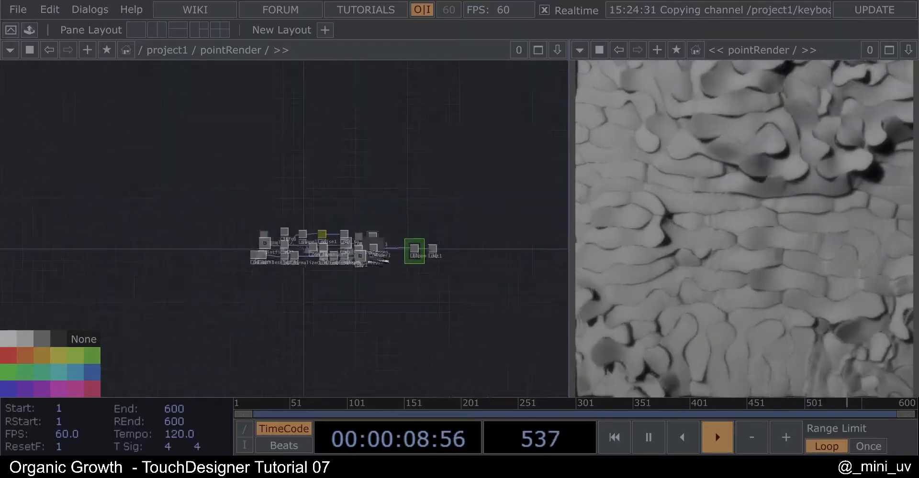
scroll(342, 229, down, 8)
scroll(339, 220, down, 2)
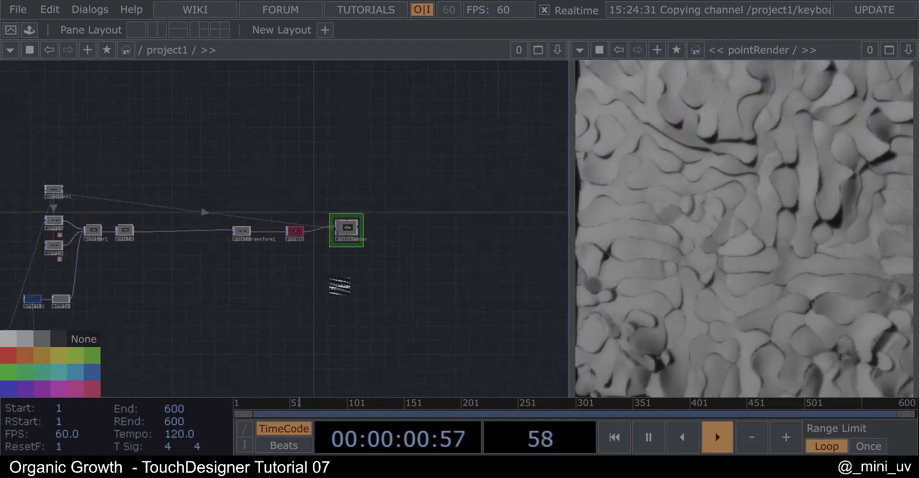
drag(322, 297, 387, 230)
drag(333, 224, 420, 136)
drag(362, 212, 411, 138)
drag(379, 194, 379, 223)
drag(360, 189, 386, 164)
drag(139, 187, 306, 287)
click(391, 279)
Insert a Blur TOP on the wire between over1 and displace1
scroll(414, 279, up, 3)
drag(412, 273, 394, 237)
scroll(359, 291, up, 3)
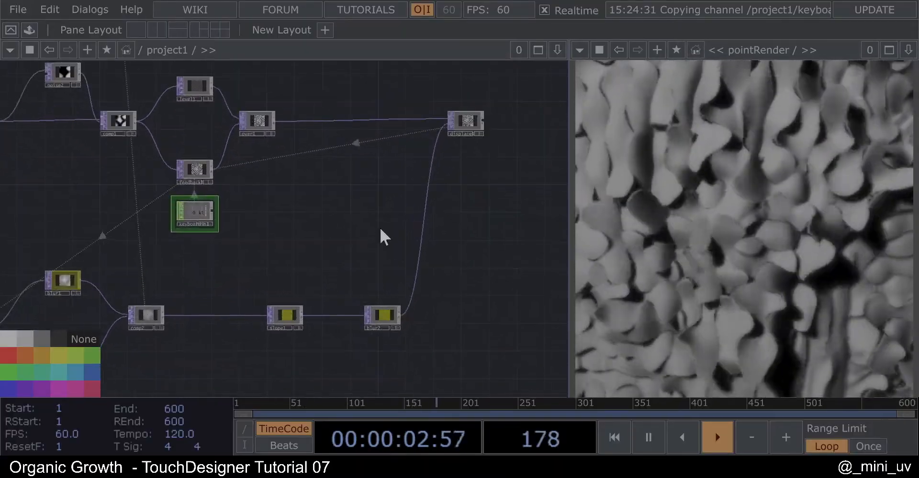
drag(369, 202, 343, 247)
scroll(325, 162, up, 4)
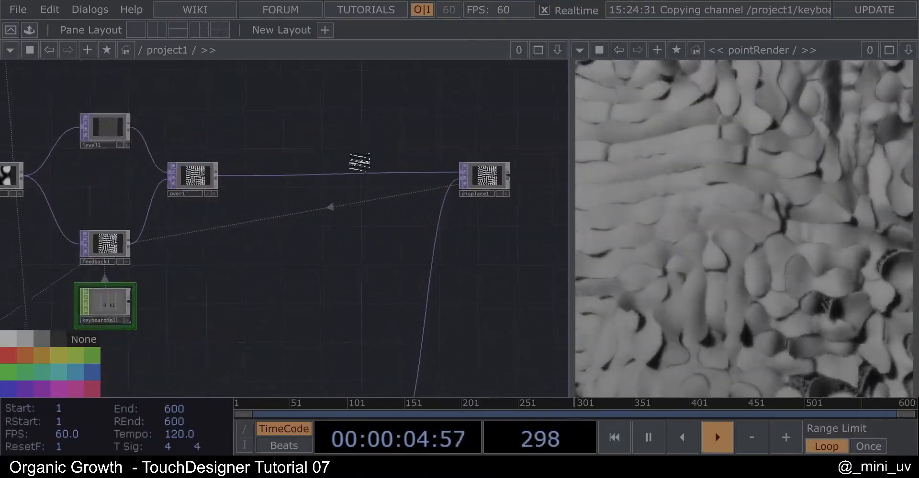
drag(338, 173, 329, 192)
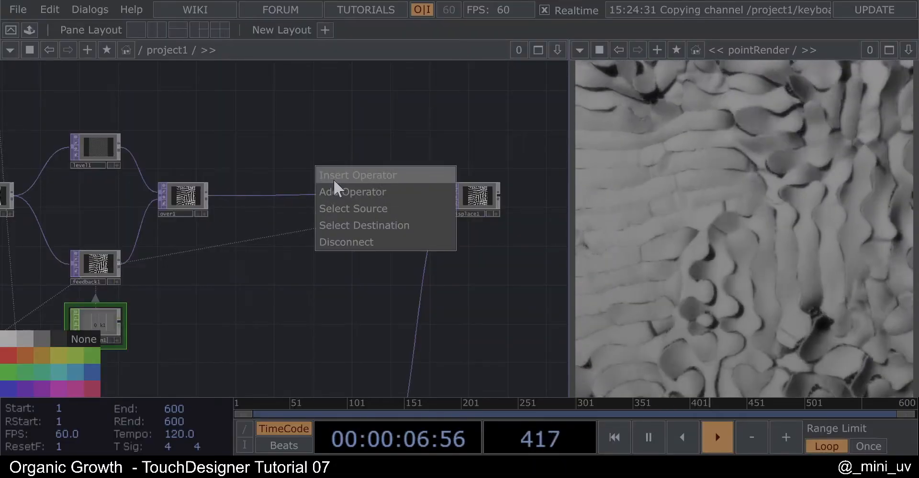
right_click(312, 194)
click(334, 179)
click(76, 122)
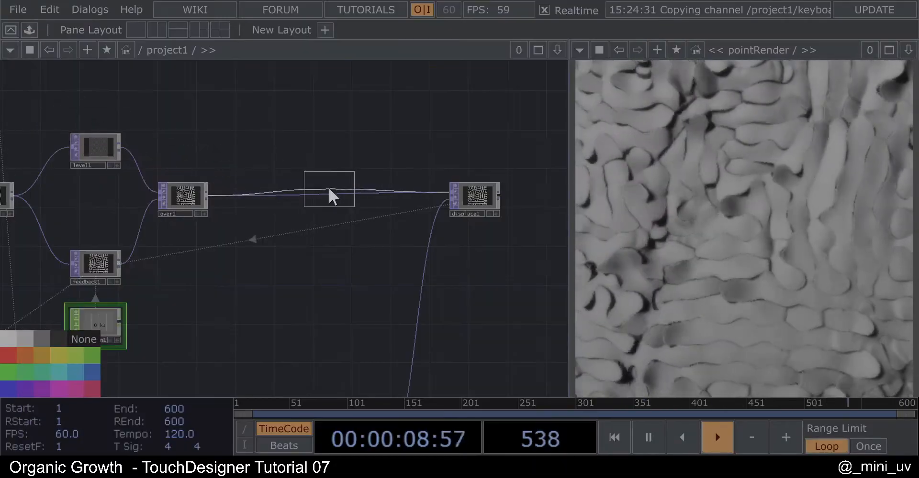
click(297, 180)
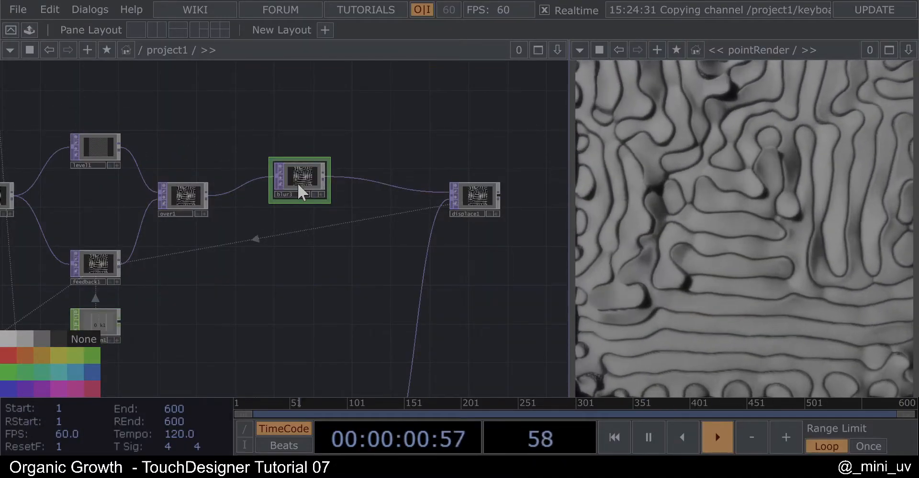
Set blur3's Filter Size to 4, restart the feedback and inspect the regrown surface in the render view
key(p)
drag(399, 212, 385, 211)
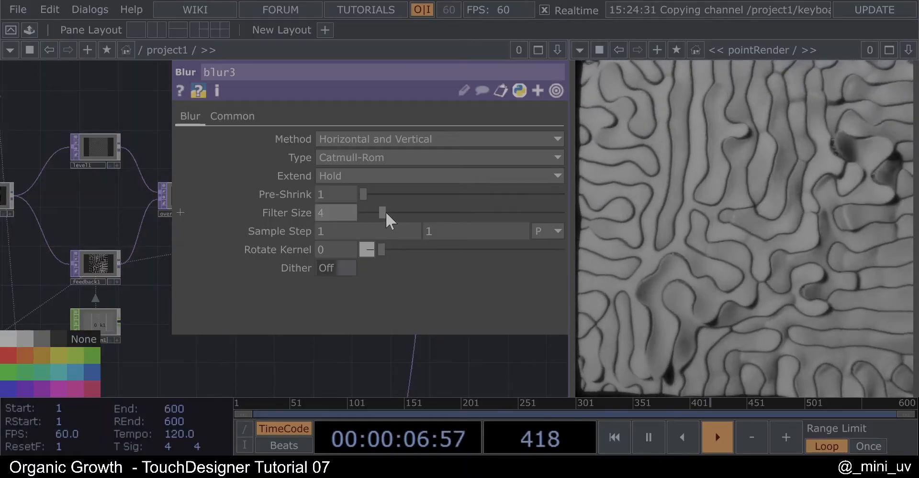
key(p)
key(1)
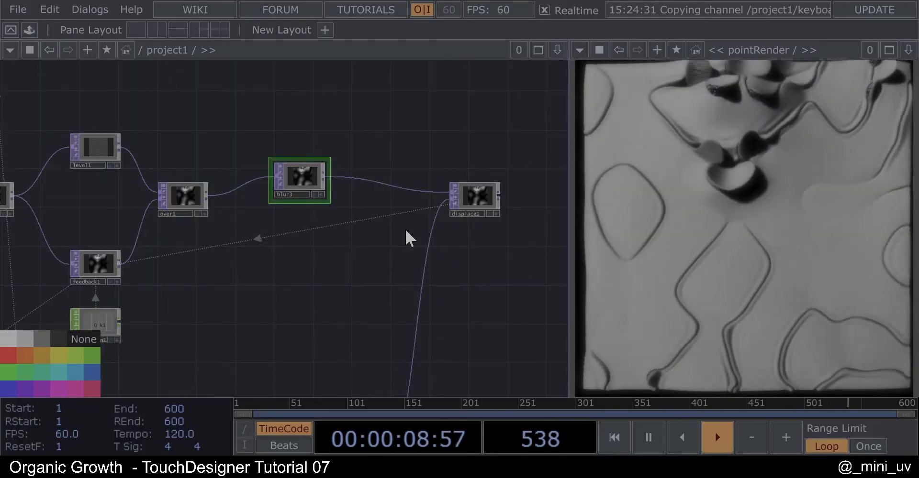
scroll(383, 256, down, 5)
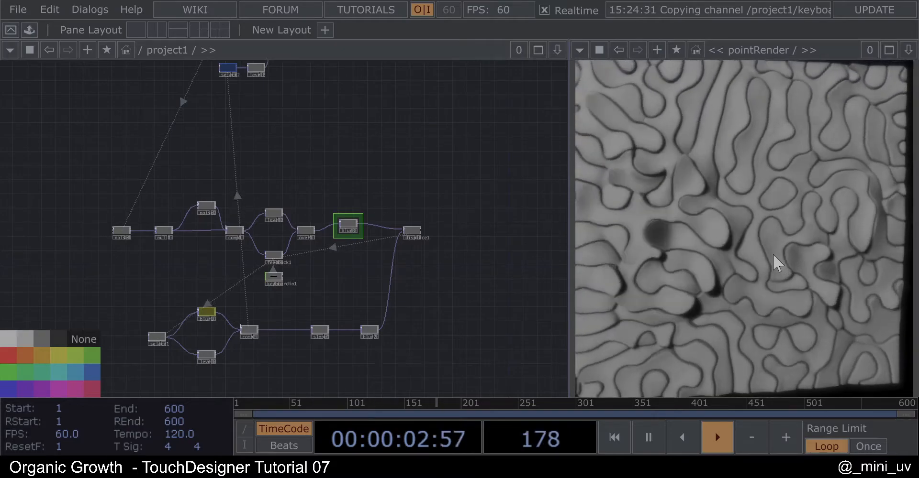
scroll(723, 228, down, 3)
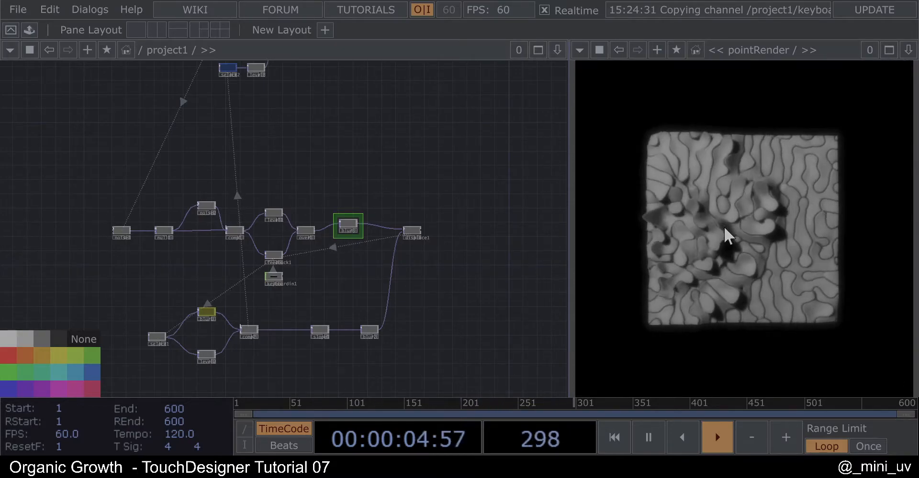
scroll(724, 229, up, 5)
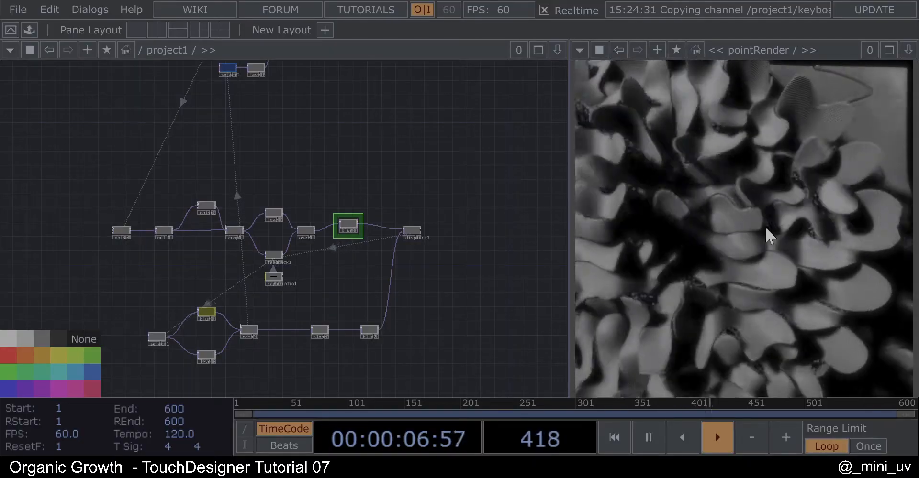
scroll(366, 239, down, 3)
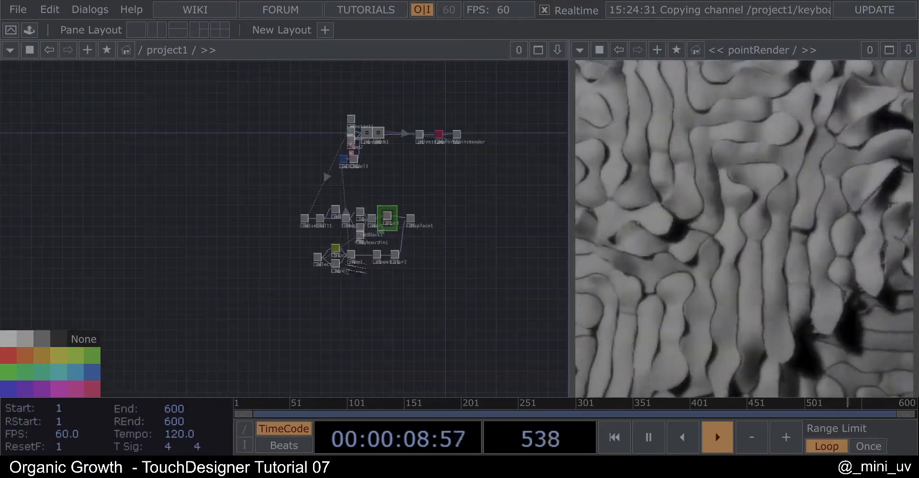
Set blur1's Pre-Shrink to 3 and close its parameters
scroll(353, 263, up, 3)
scroll(354, 258, up, 3)
scroll(348, 250, down, 2)
scroll(221, 281, up, 2)
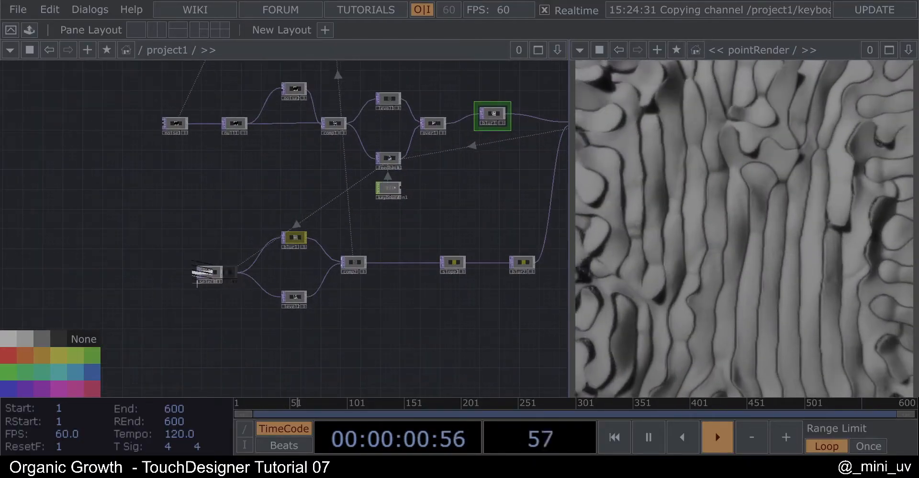
scroll(213, 273, up, 2)
drag(225, 234, 127, 234)
drag(217, 218, 209, 230)
scroll(209, 230, up, 3)
click(208, 230)
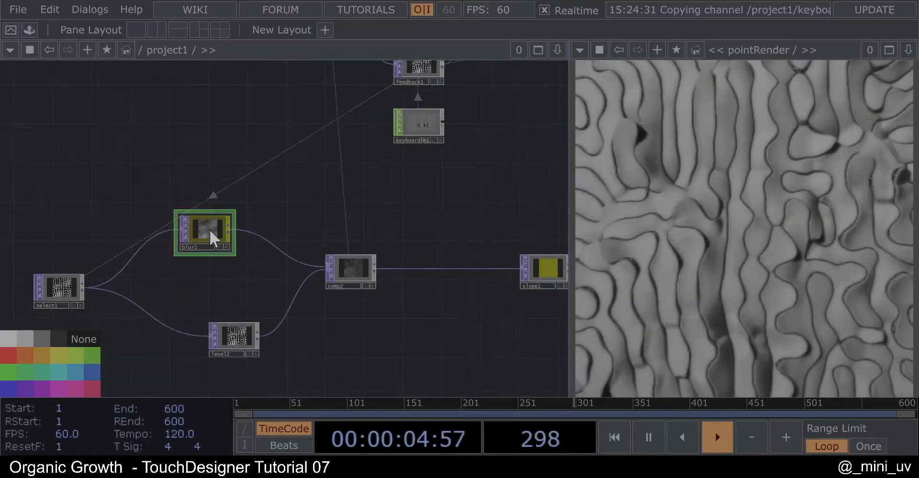
key(p)
drag(410, 191, 420, 194)
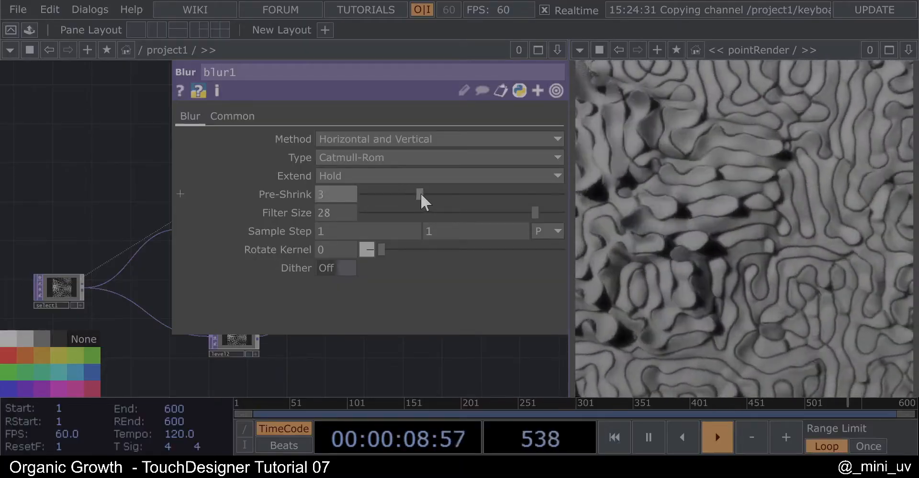
key(p)
Colour the blur3 node between over1 and displace1 yellow
key(h)
click(378, 98)
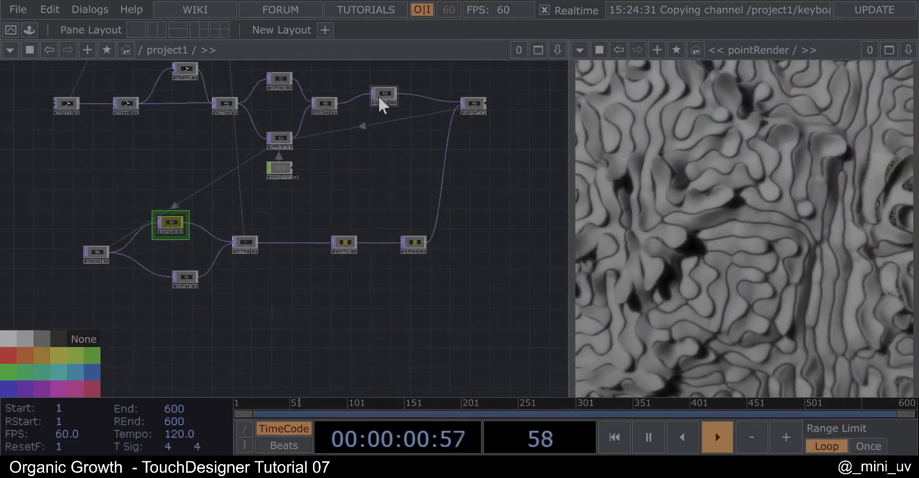
Make room around blur1 and level2 and add the pixelate component from the ImageFilters palette to the network
drag(386, 192, 414, 206)
scroll(218, 244, up, 4)
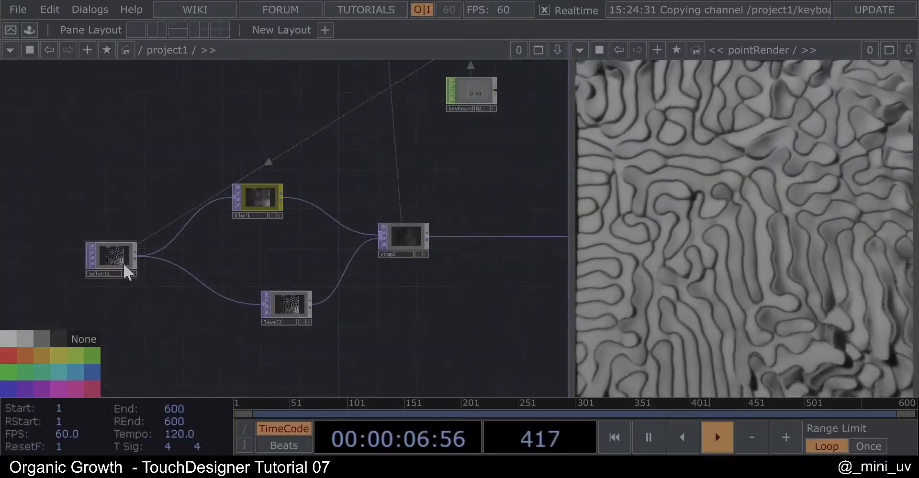
drag(266, 203, 237, 202)
drag(287, 306, 259, 316)
click(29, 30)
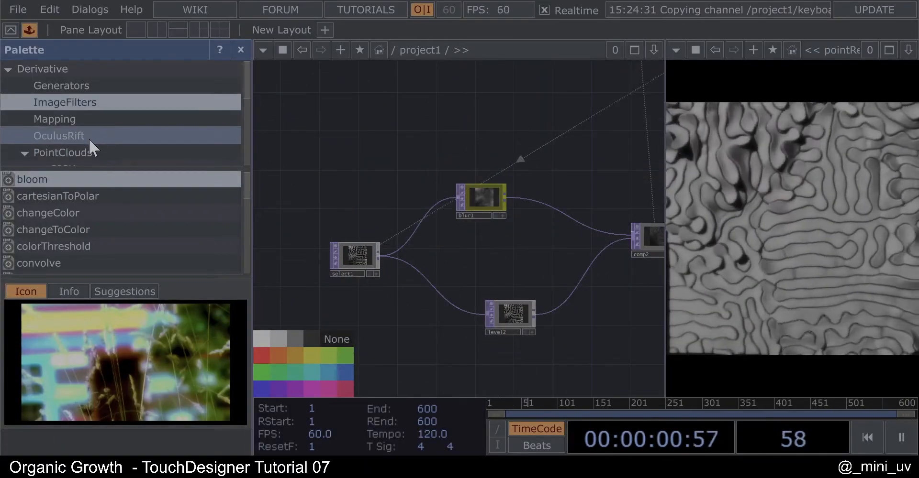
scroll(56, 243, down, 6)
scroll(57, 243, down, 2)
click(56, 98)
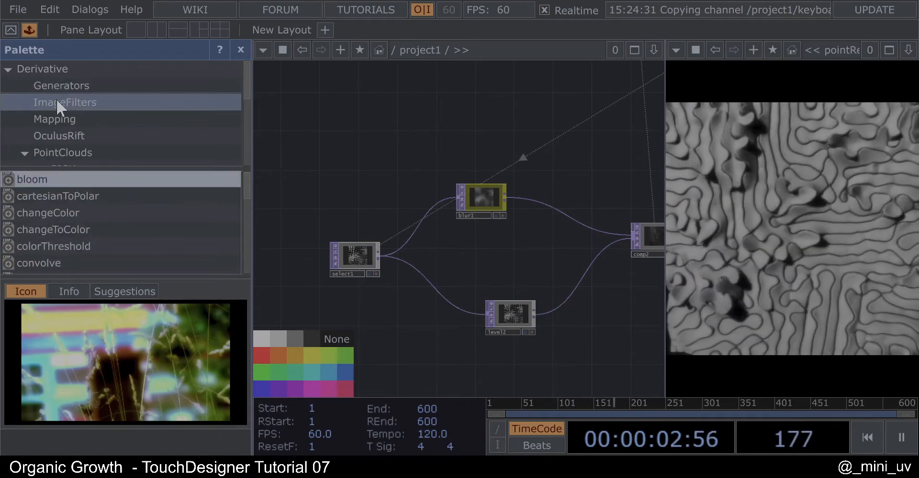
scroll(68, 203, down, 6)
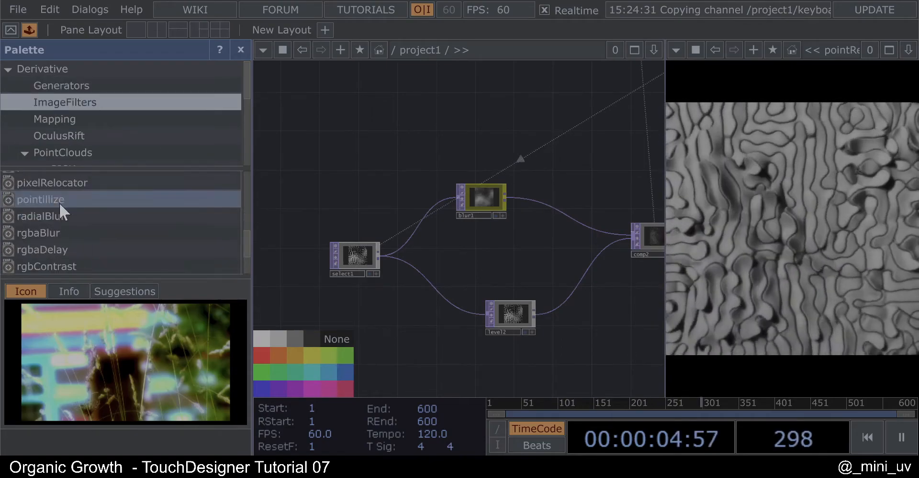
scroll(60, 203, up, 2)
drag(45, 244, 555, 125)
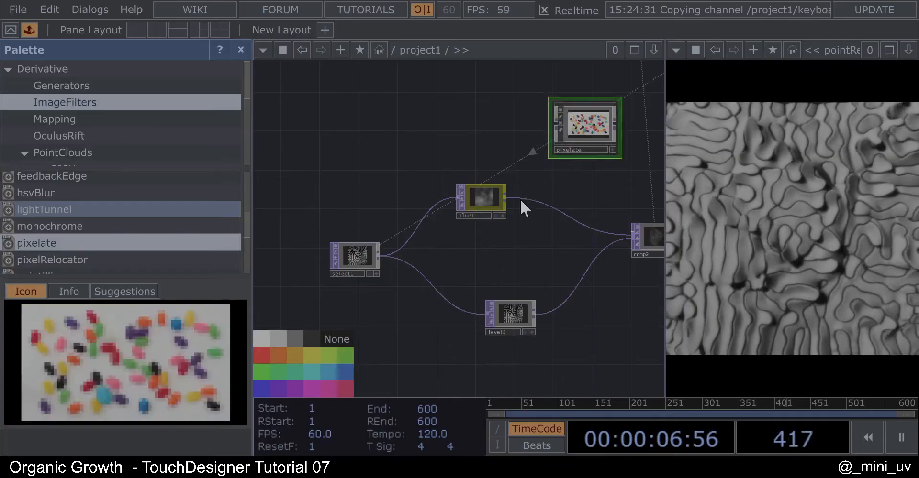
Wire pixelate between blur1 and comp2 and close the palette
drag(468, 191, 519, 149)
drag(590, 226, 588, 229)
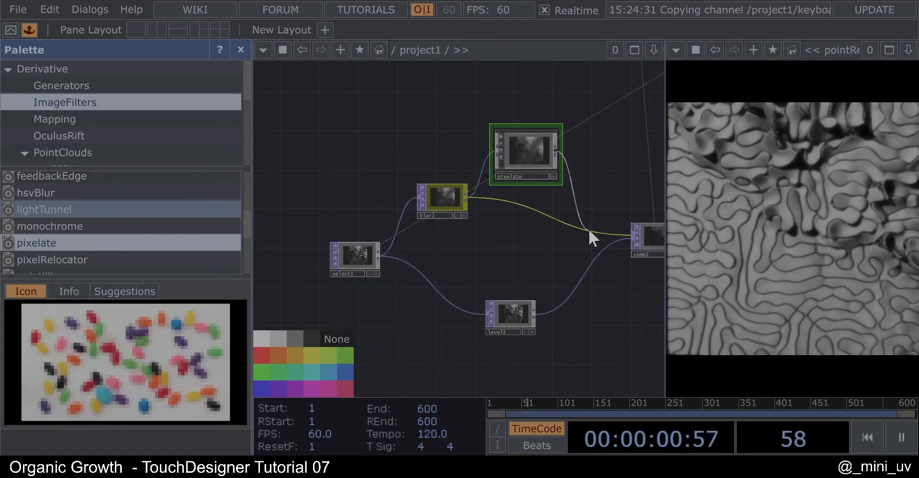
click(240, 49)
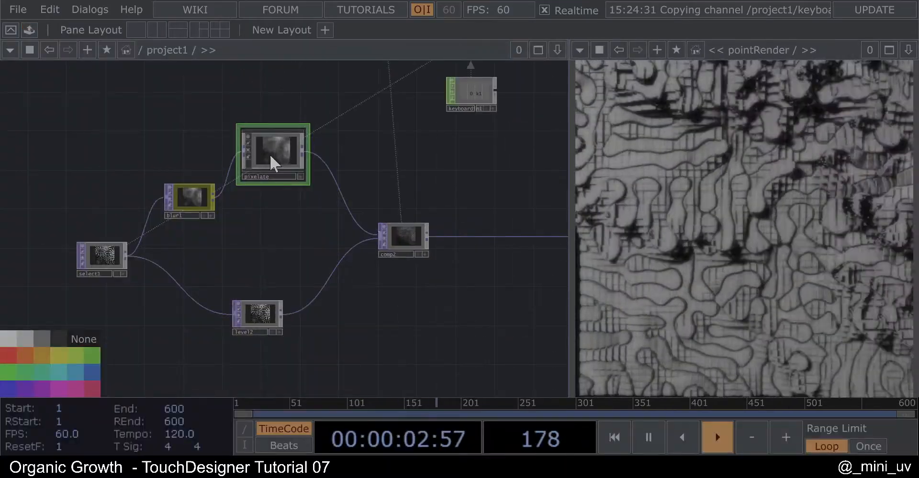
Set pixelate's Horizontal Pixel Size and Vertical Pixel Size to 40 and close its parameters
key(p)
drag(414, 180, 567, 180)
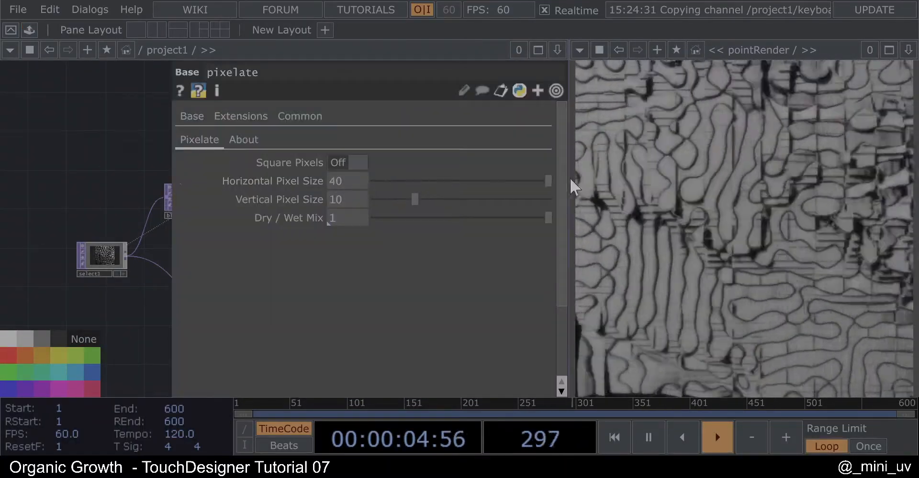
drag(414, 200, 530, 197)
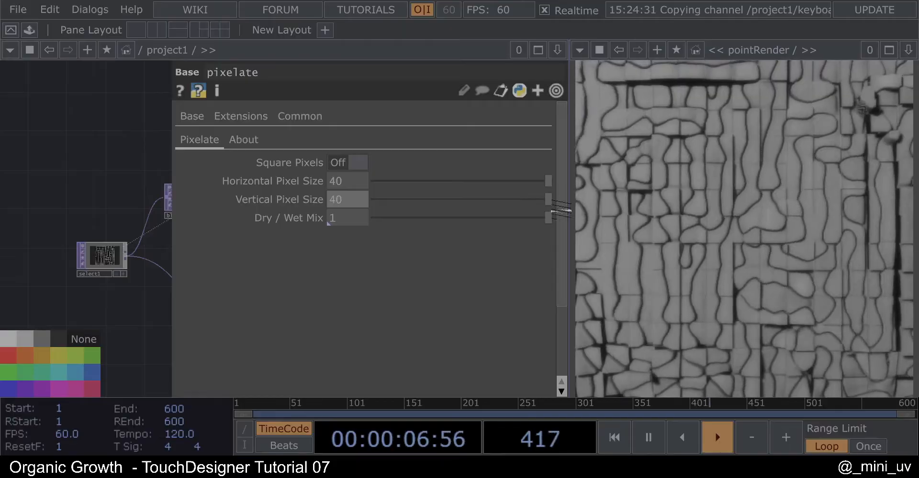
key(o)
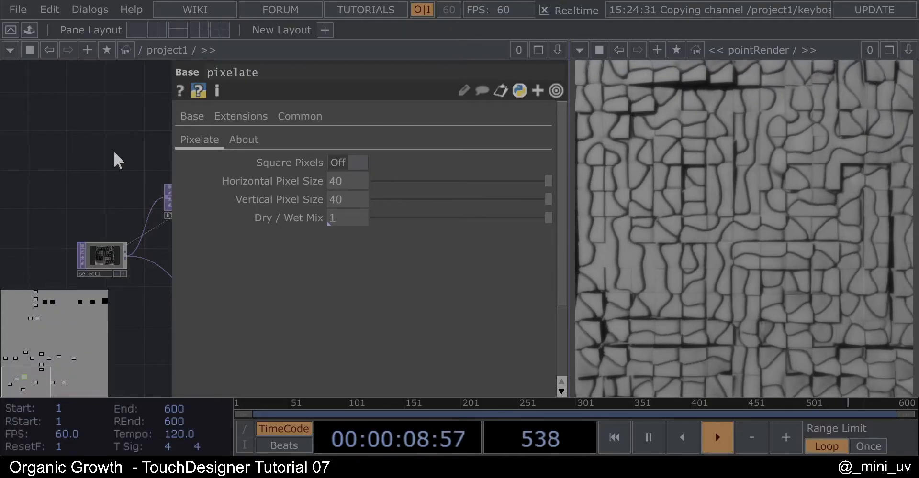
key(o)
key(p)
Adjust blur1 to a Pre-Shrink of 3 and a Filter Size of 26
scroll(117, 137, down, 4)
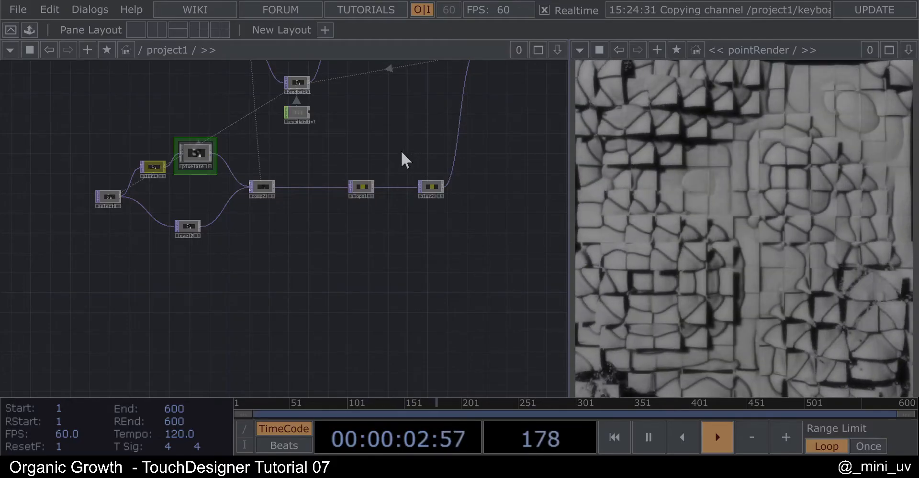
scroll(135, 179, up, 4)
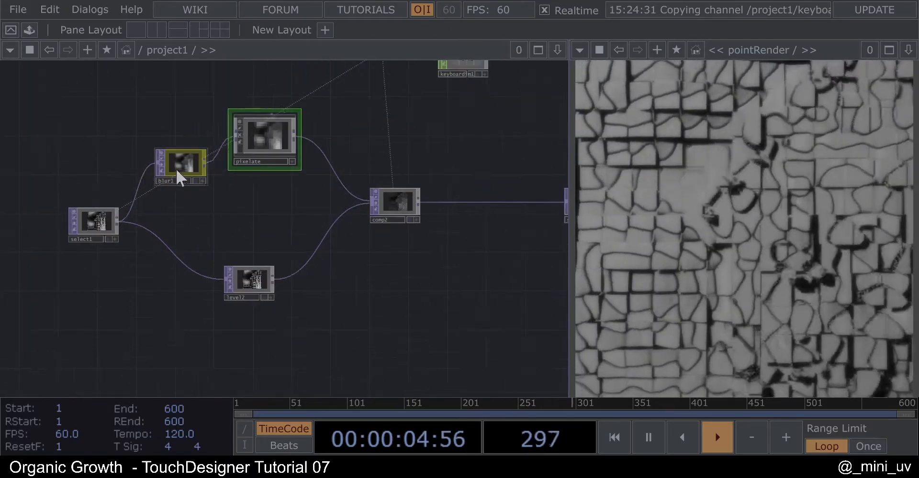
click(188, 173)
key(p)
drag(417, 193, 448, 193)
drag(532, 212, 494, 216)
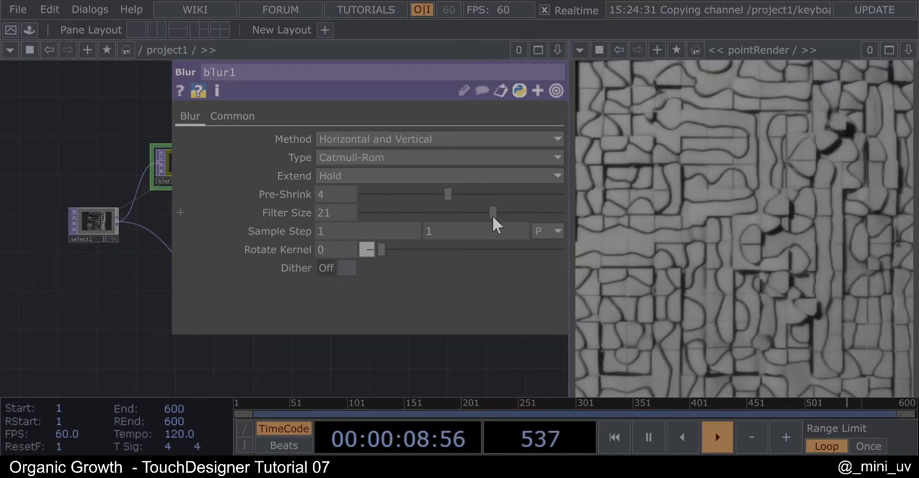
mouse_move(431, 194)
mouse_down()
mouse_move(516, 194)
mouse_move(417, 191)
mouse_up()
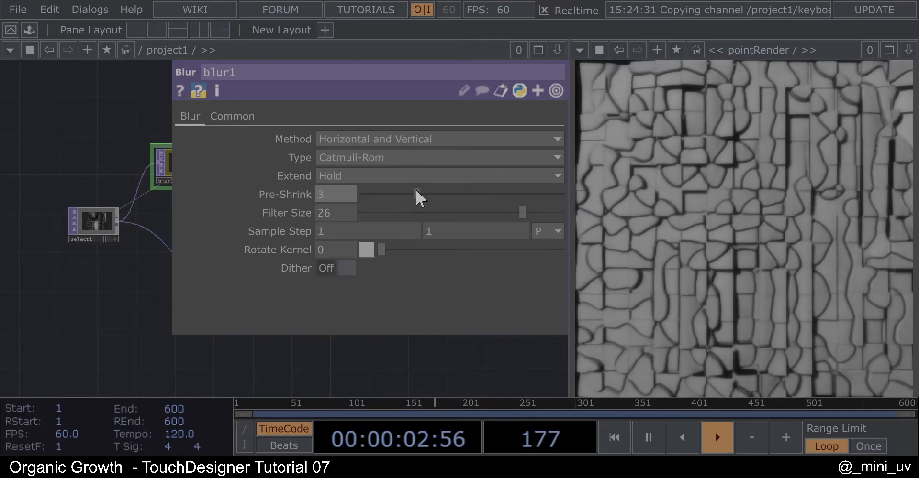
Review the pixelate component's parameters and close them
click(263, 153)
key(p)
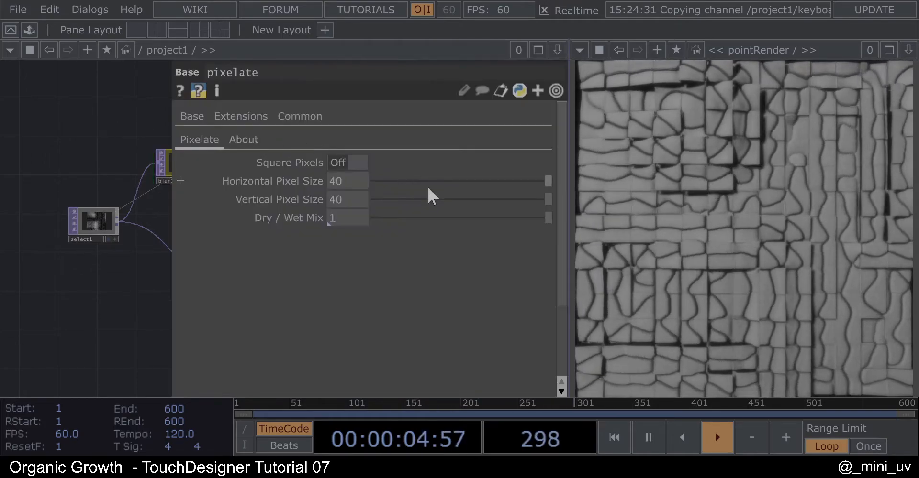
key(p)
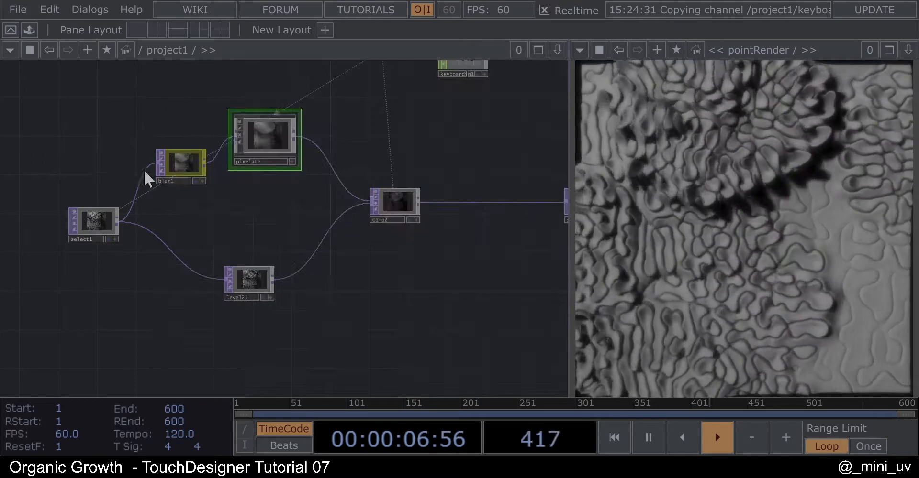
Lower blur2's Filter Size slightly and close its parameters
scroll(161, 216, down, 5)
drag(388, 149, 348, 181)
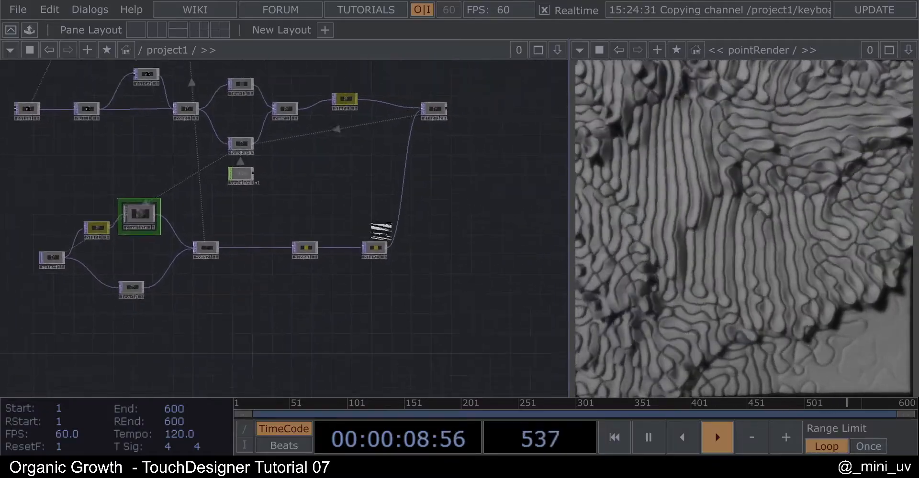
scroll(380, 229, up, 5)
click(378, 259)
key(p)
mouse_move(400, 208)
mouse_down()
mouse_move(412, 215)
mouse_move(369, 193)
mouse_move(400, 208)
mouse_move(395, 214)
mouse_up()
key(p)
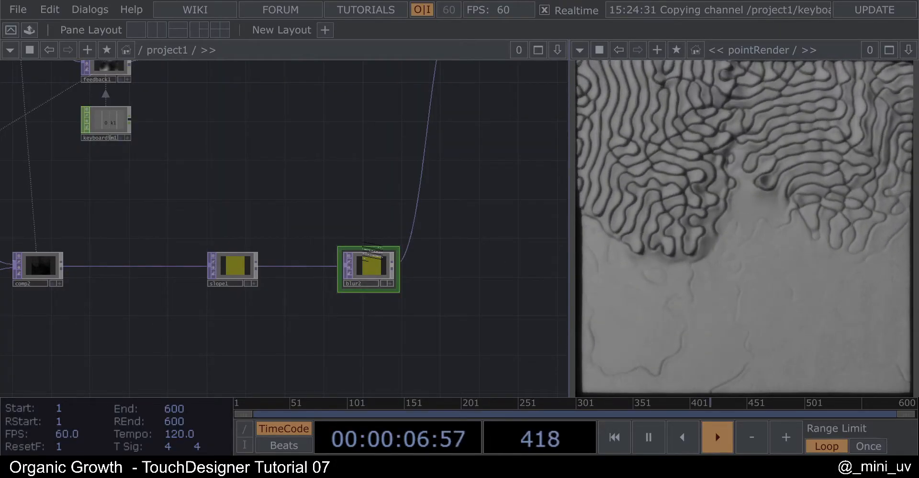
Colour the blur2 node yellow
key(c)
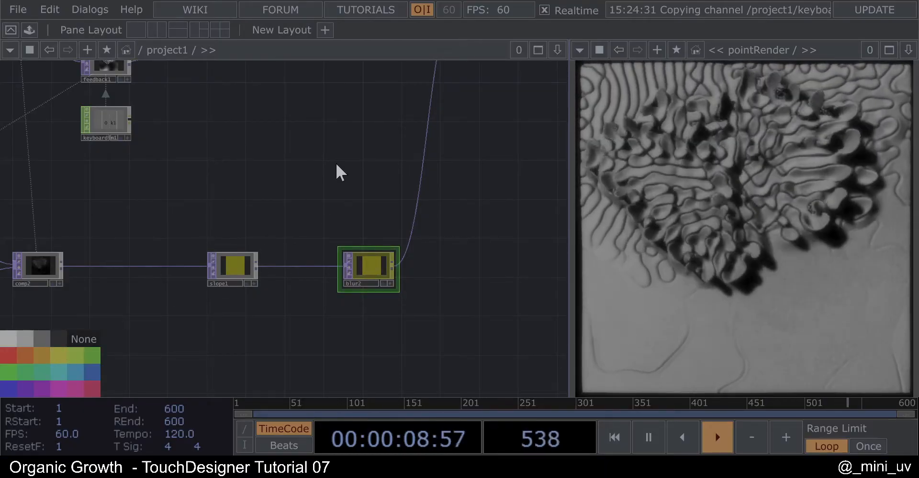
key(p)
key(p)
key(h)
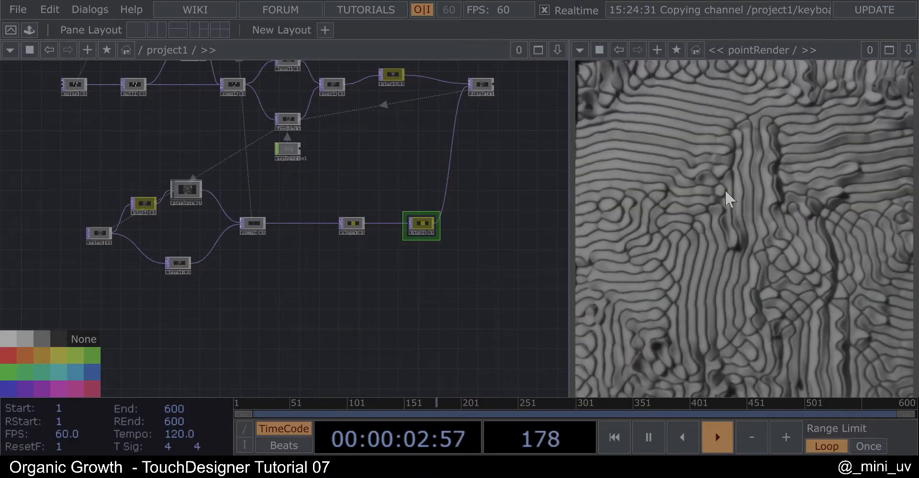
drag(379, 169, 441, 176)
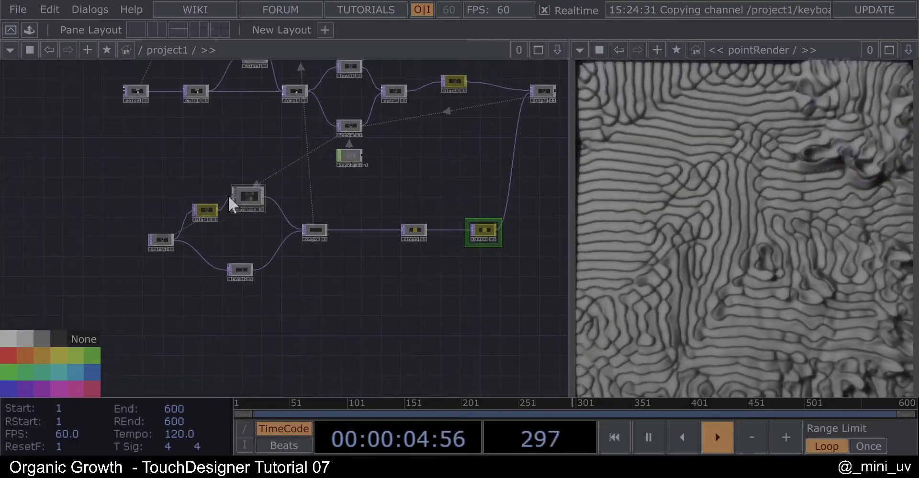
key(1)
drag(168, 175, 266, 179)
scroll(265, 245, up, 3)
drag(265, 245, 179, 246)
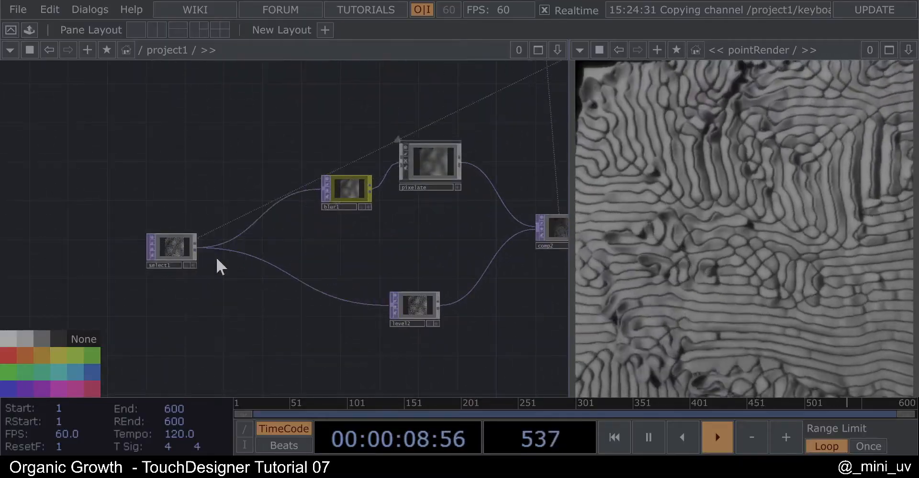
scroll(206, 256, up, 3)
right_click(185, 239)
text(noi)
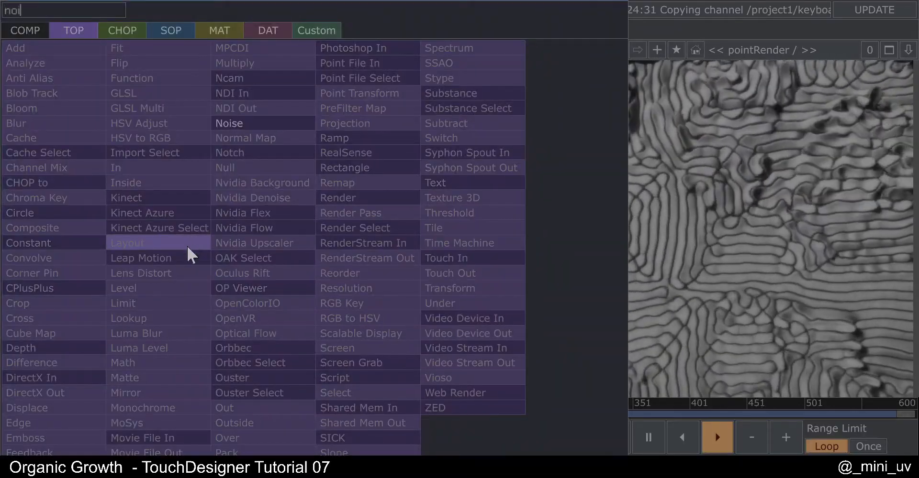
click(229, 123)
click(257, 140)
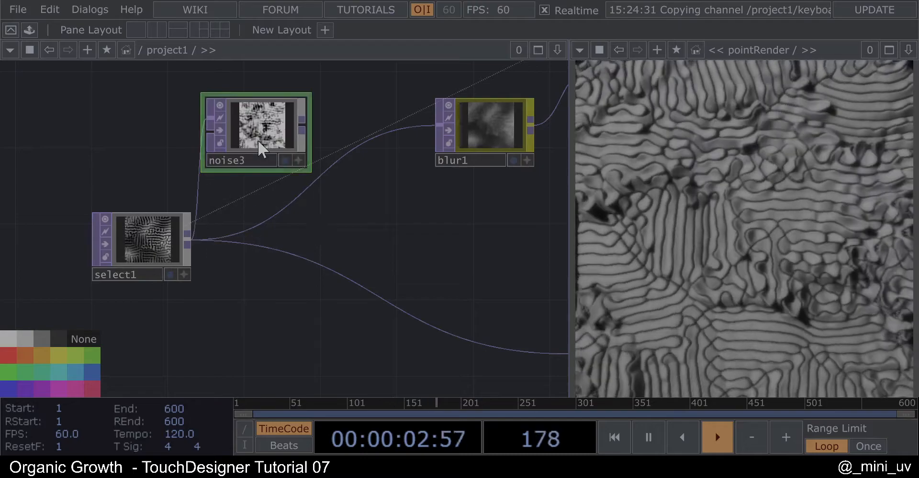
key(Delete)
Insert a Noise TOP between select1 and the blur1 and level2 branches, wiring select1 into both of its inputs
right_click(191, 239)
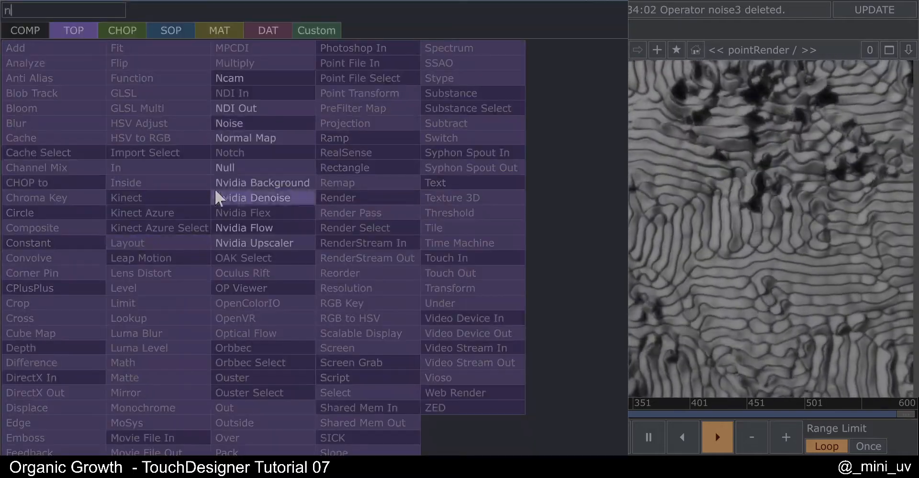
click(243, 124)
click(281, 249)
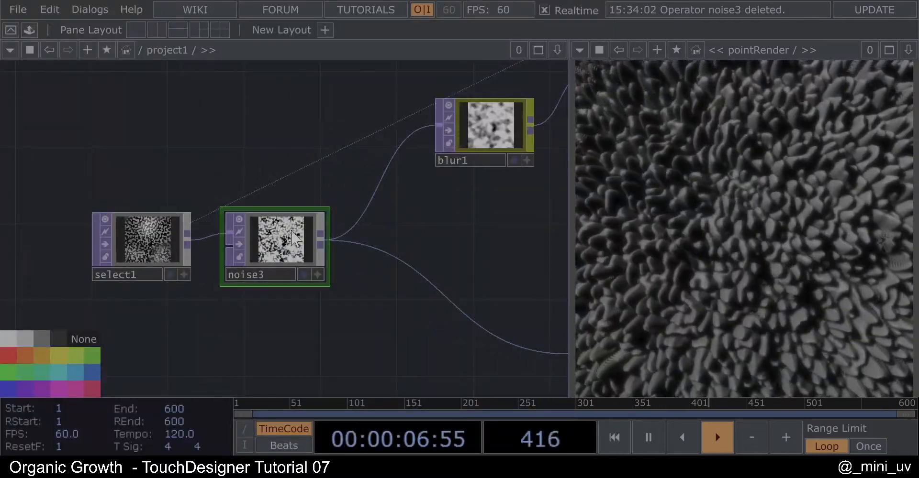
click(280, 244)
key(p)
key(p)
drag(173, 195, 126, 190)
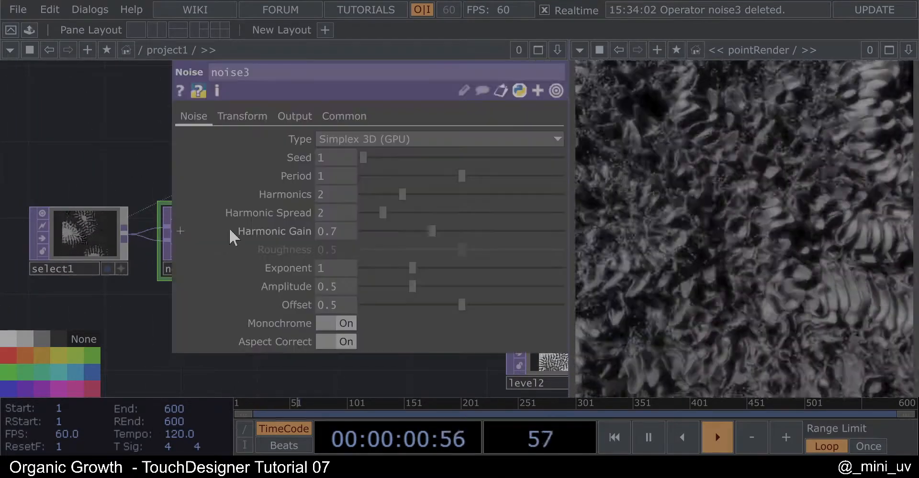
Set noise3's Offset to 0, Amplitude to about 0.288, Period to 2, Harmonics to 1 and Harmonic Spread to 0
key(p)
drag(444, 304, 378, 286)
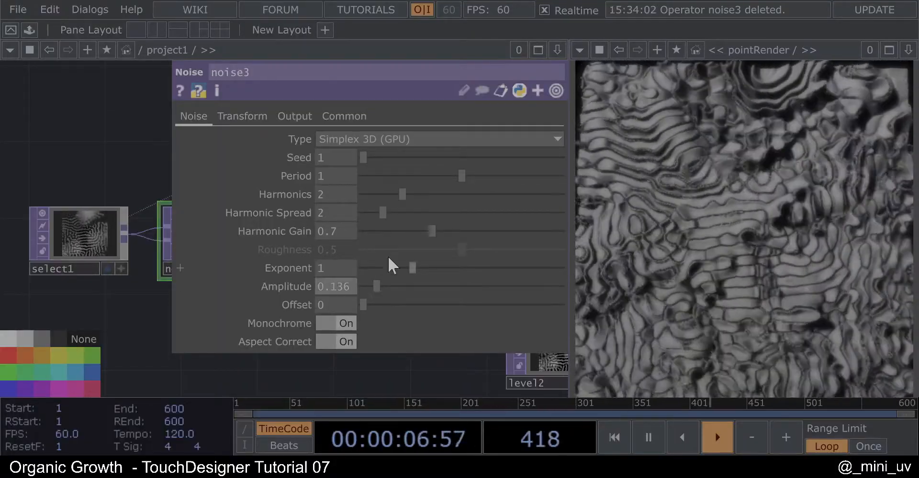
drag(461, 176, 559, 177)
drag(379, 211, 392, 195)
drag(377, 286, 391, 286)
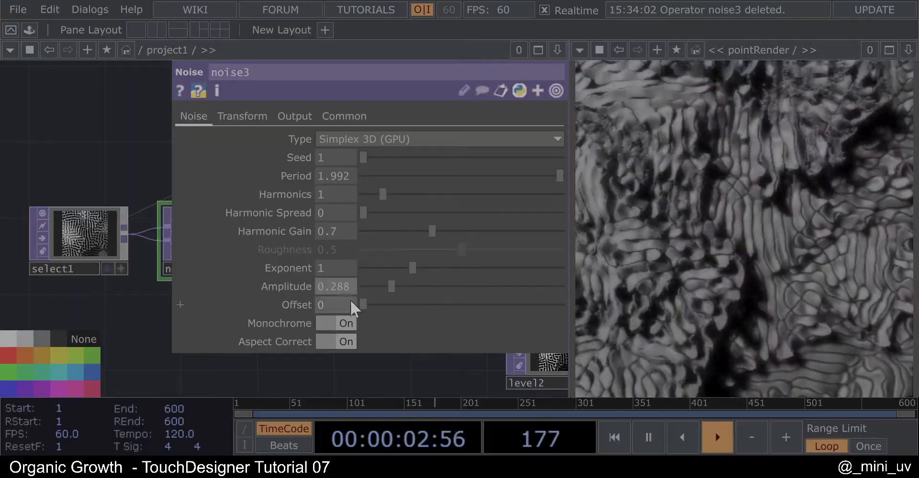
drag(425, 175, 567, 176)
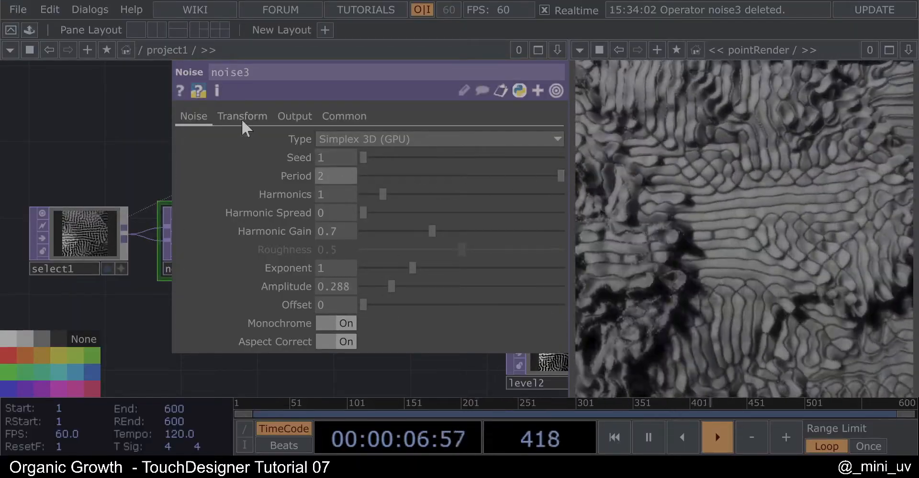
Animate noise3 by setting its third Translate value to the expression absTime.seconds*0.1
click(242, 118)
text(abs)
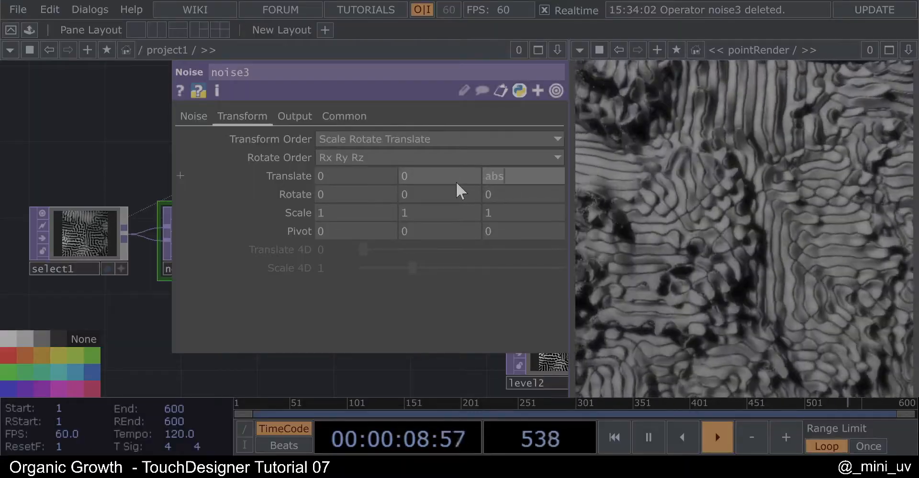
text(Time.seconds*0.1)
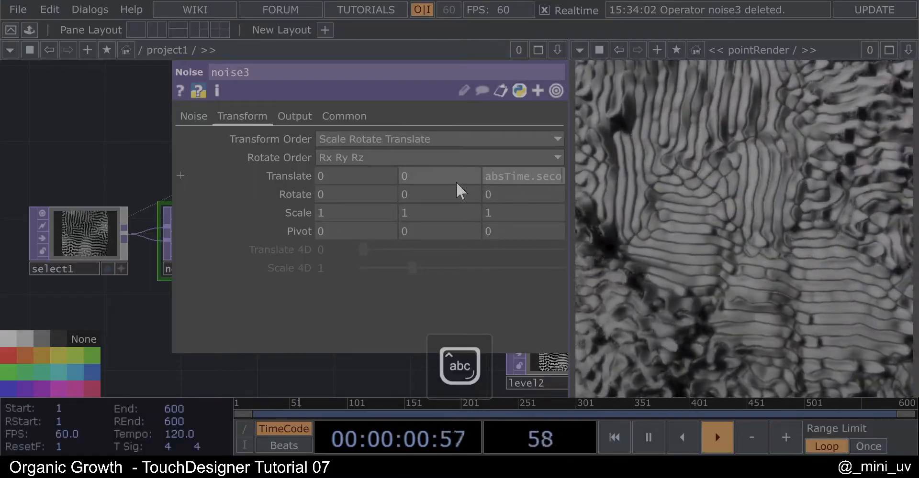
key(Return)
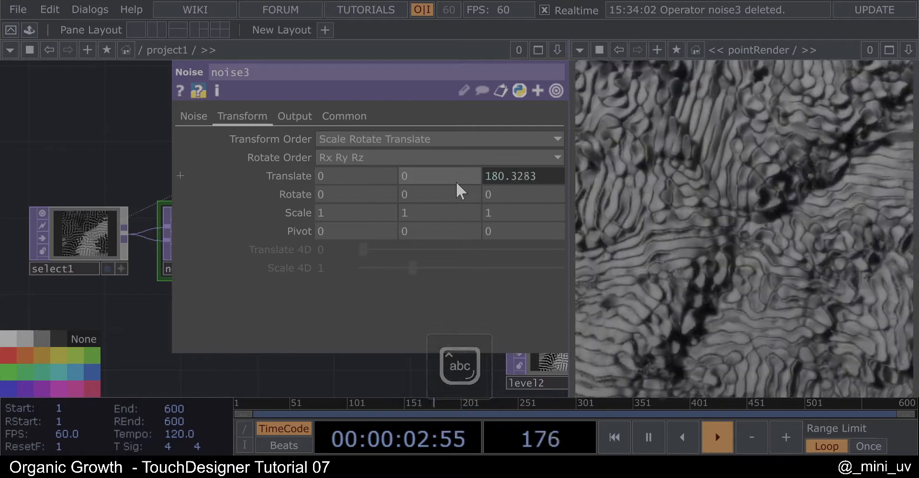
Raise noise3's Amplitude to about 0.678 and its Exponent to 1.19, and close its parameters
click(194, 116)
mouse_move(420, 268)
mouse_down()
mouse_move(472, 272)
mouse_move(404, 263)
mouse_move(420, 283)
mouse_move(429, 274)
mouse_up()
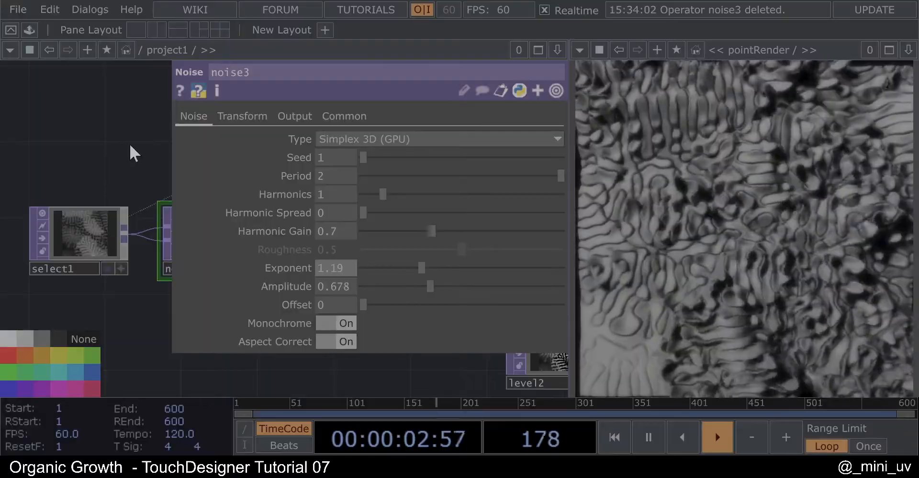
key(p)
Set blur1's Pre-Shrink to 6 and its Filter Size to 32, and close its parameters
scroll(132, 170, down, 3)
click(341, 140)
key(p)
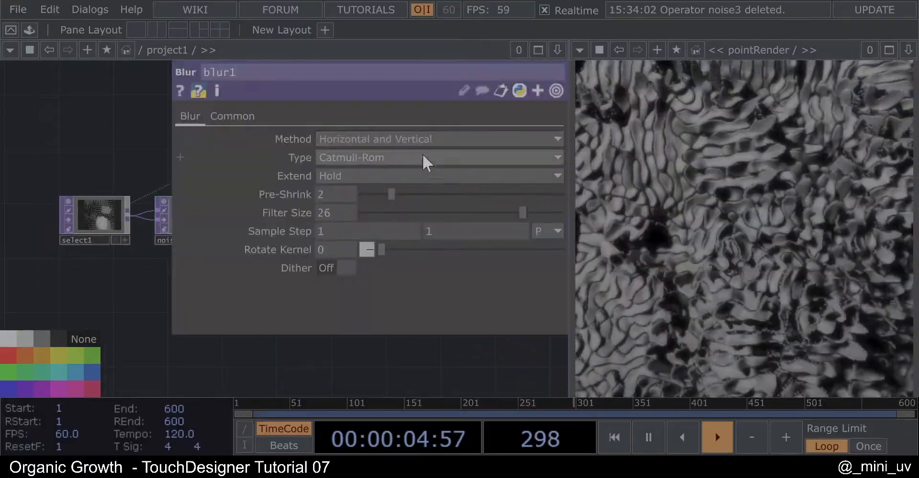
mouse_move(522, 213)
mouse_down()
mouse_move(540, 212)
mouse_move(532, 212)
mouse_up()
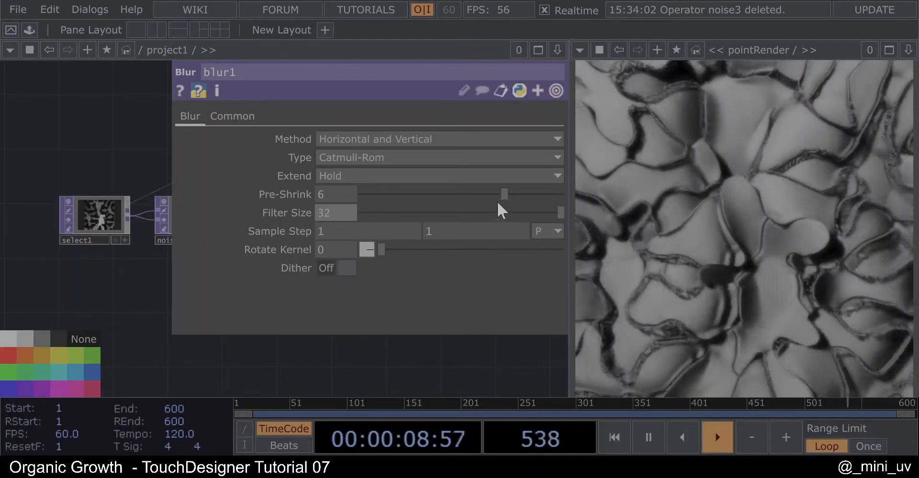
key(p)
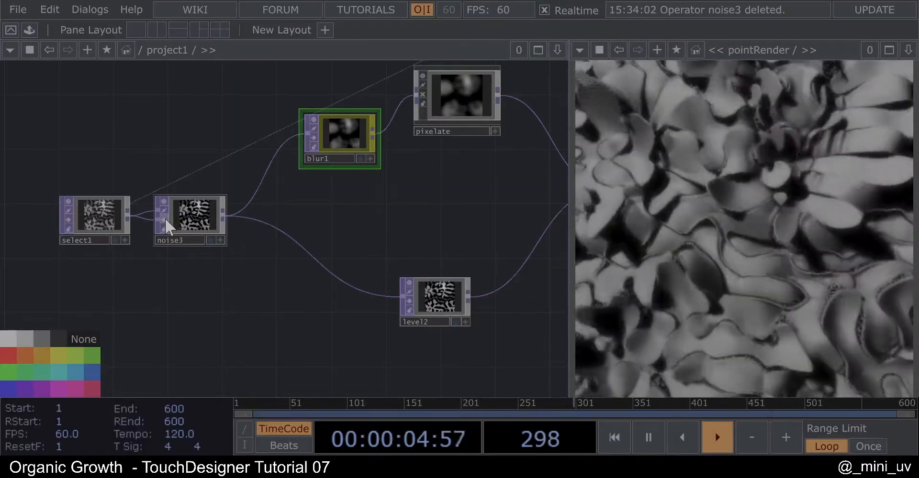
Check noise1's parameters and move the node farther from null1 to make room
scroll(164, 218, down, 5)
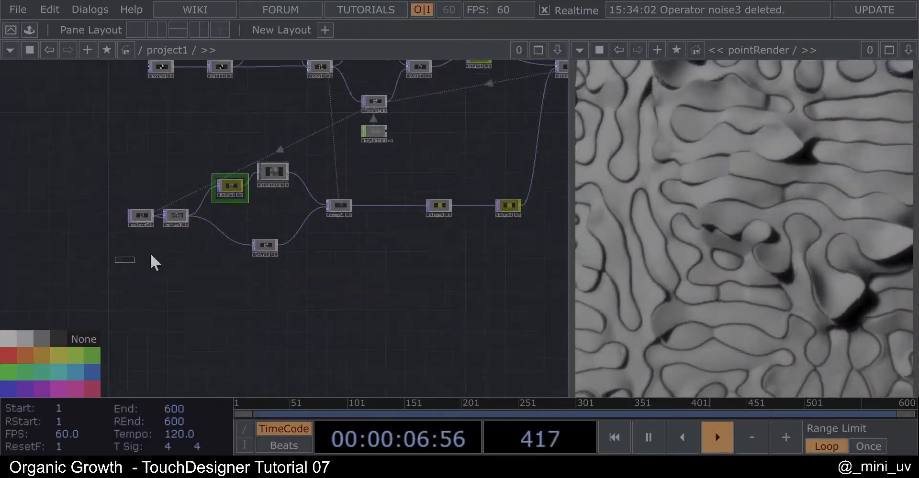
middle_drag(280, 173, 226, 169)
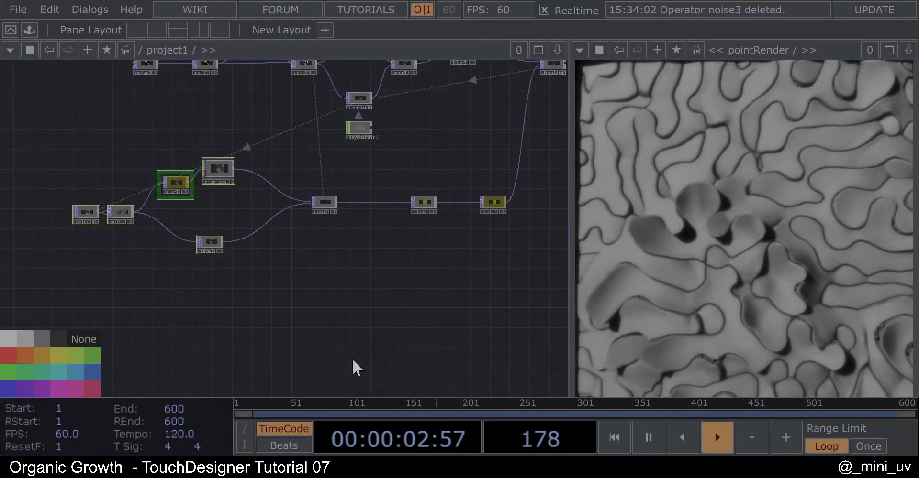
middle_drag(457, 179, 386, 276)
mouse_move(351, 412)
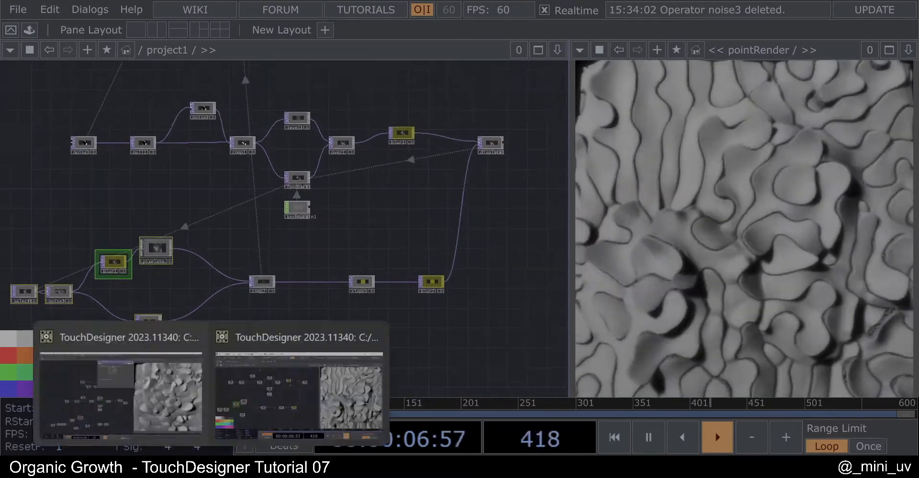
drag(199, 184, 289, 184)
scroll(221, 144, up, 3)
click(217, 144)
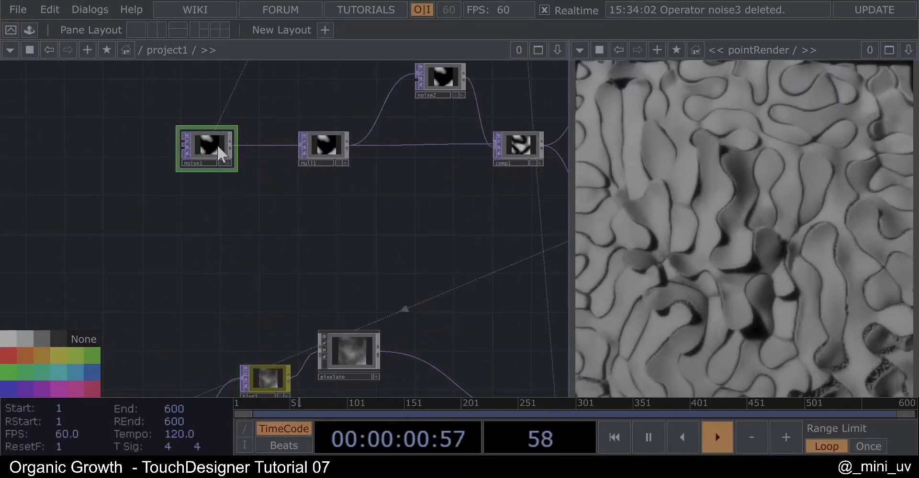
key(p)
key(p)
drag(220, 144, 179, 142)
Add a Ramp TOP below noise1 and null1 and connect noise1's output to its input
drag(245, 222, 327, 201)
key(Tab)
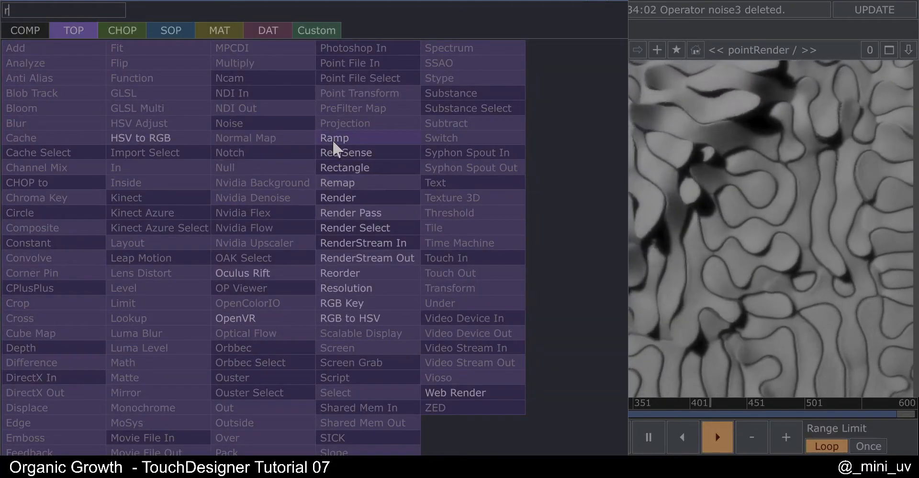
click(332, 139)
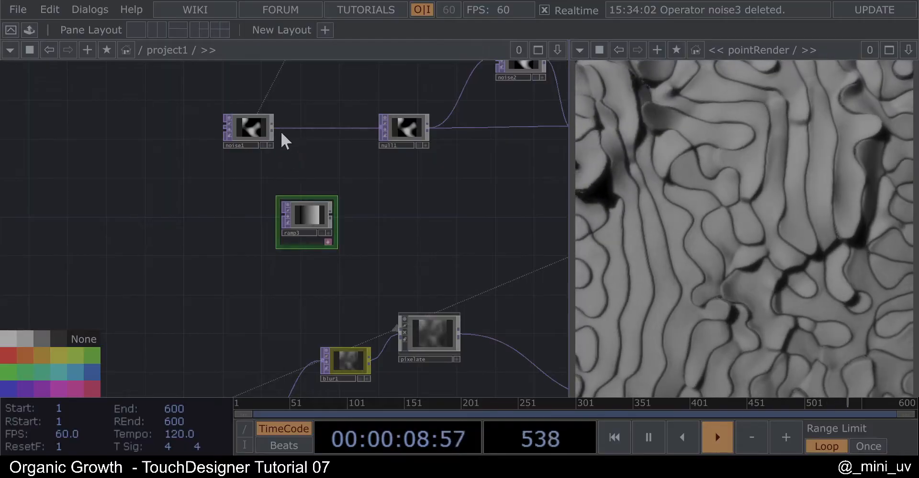
drag(287, 186, 274, 211)
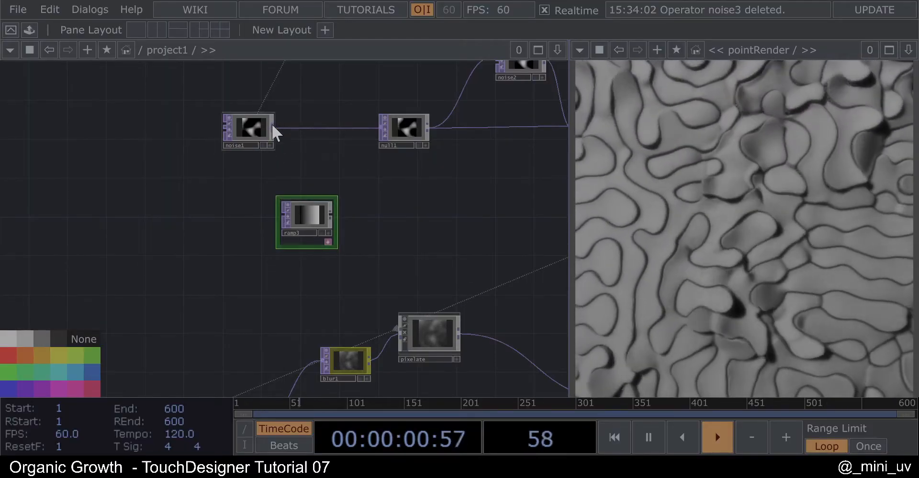
drag(264, 130, 280, 213)
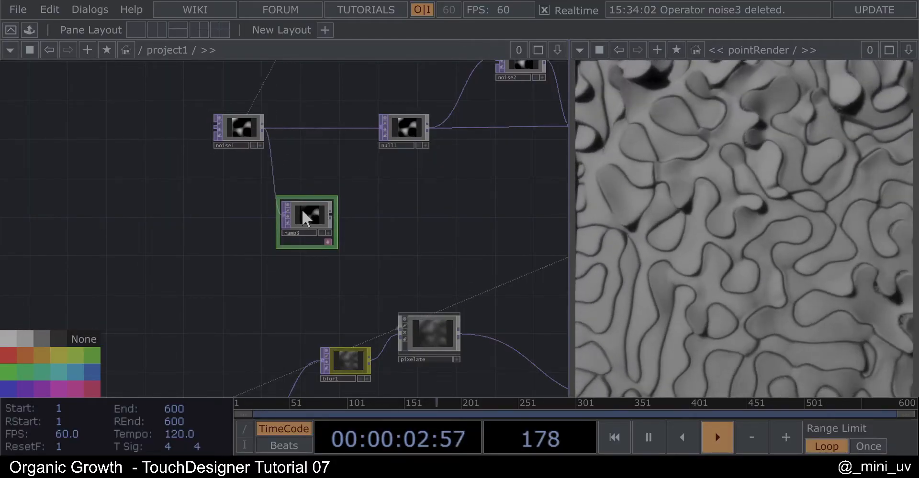
Set ramp3's Combine with Input option to Set Resolution Only and check its ramp settings
key(p)
click(236, 117)
click(362, 142)
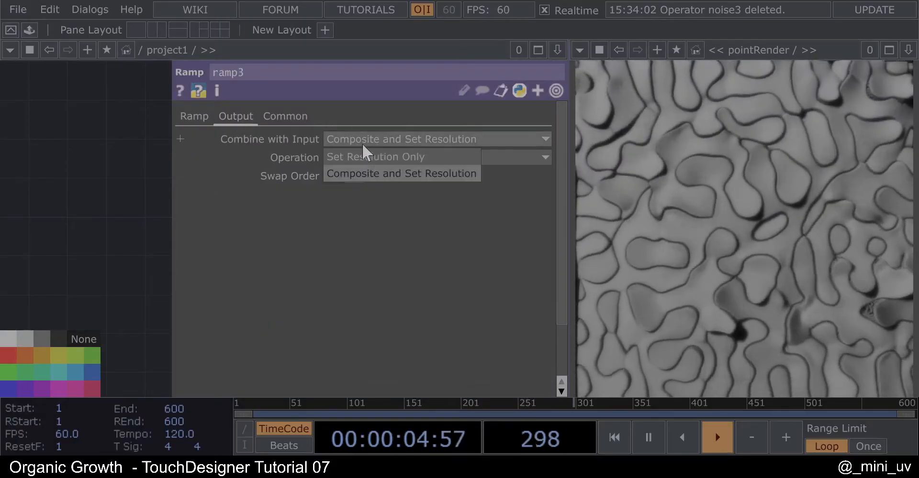
click(379, 153)
key(p)
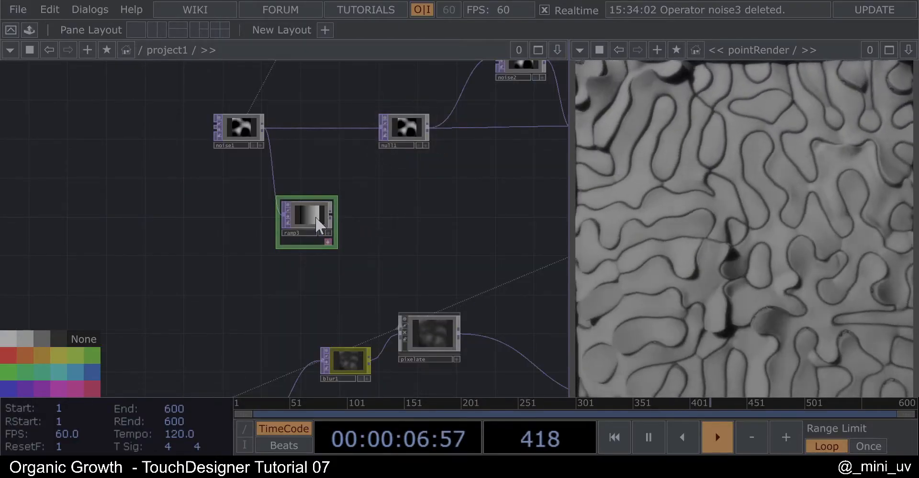
key(p)
click(194, 116)
key(p)
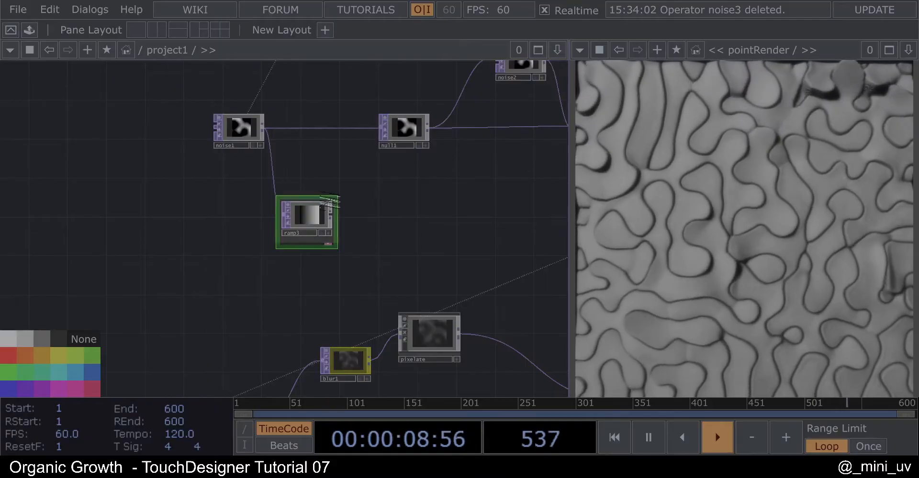
Feed ramp3 into null1 in place of noise1, and rearrange noise1 and ramp3 to tidy the chain
click(369, 137)
drag(214, 148, 184, 149)
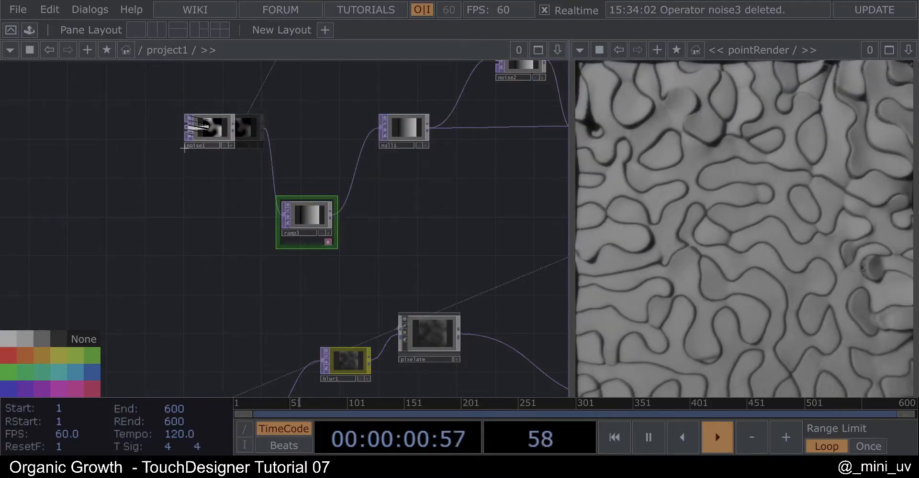
drag(294, 183, 316, 190)
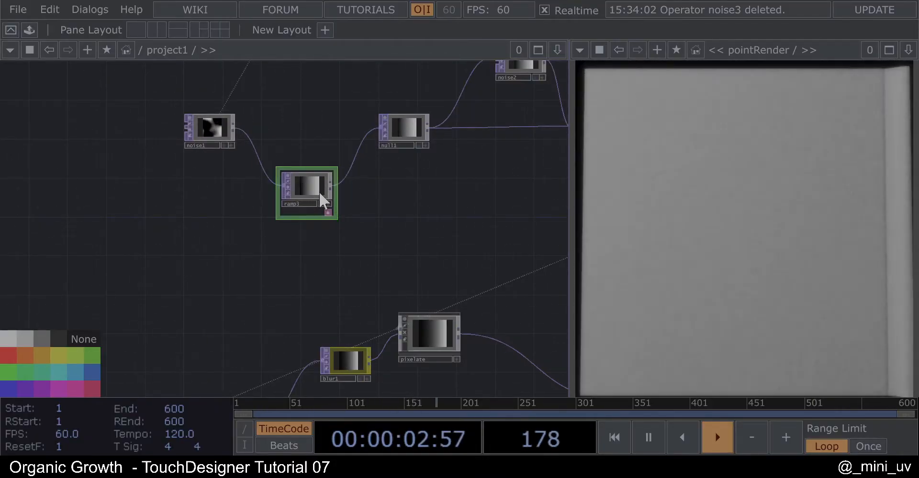
Set the Amplitude of the noise2 node above null1 to 0.1
scroll(392, 220, down, 5)
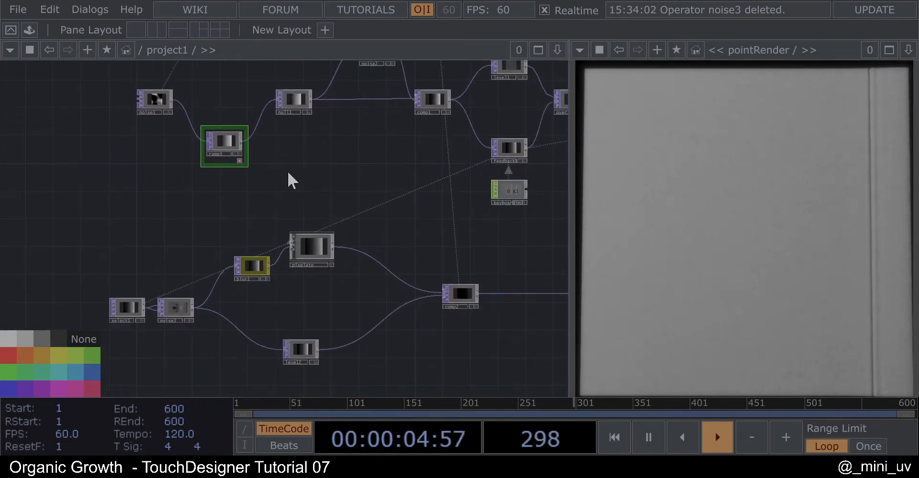
drag(374, 240, 368, 303)
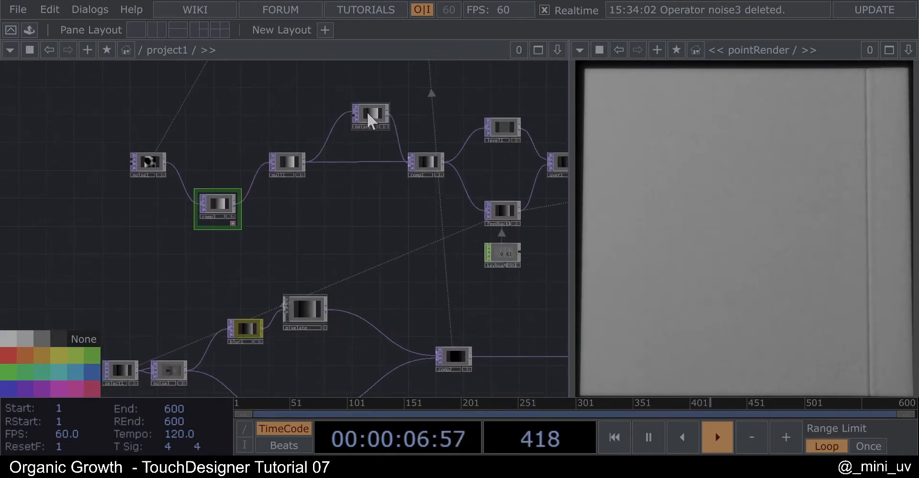
click(370, 115)
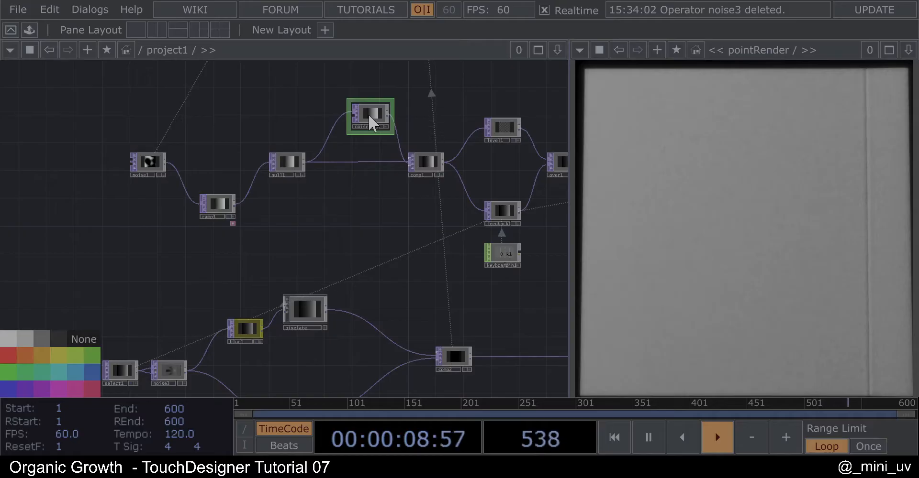
key(p)
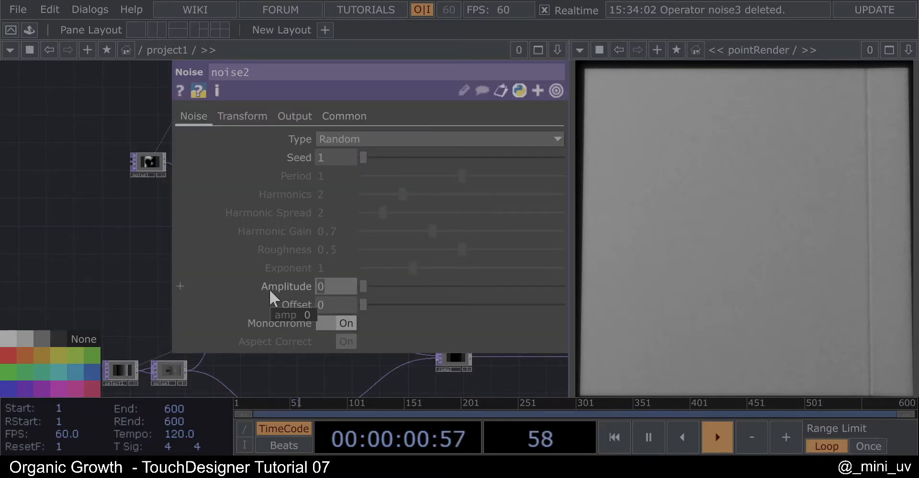
text(0.1)
key(Return)
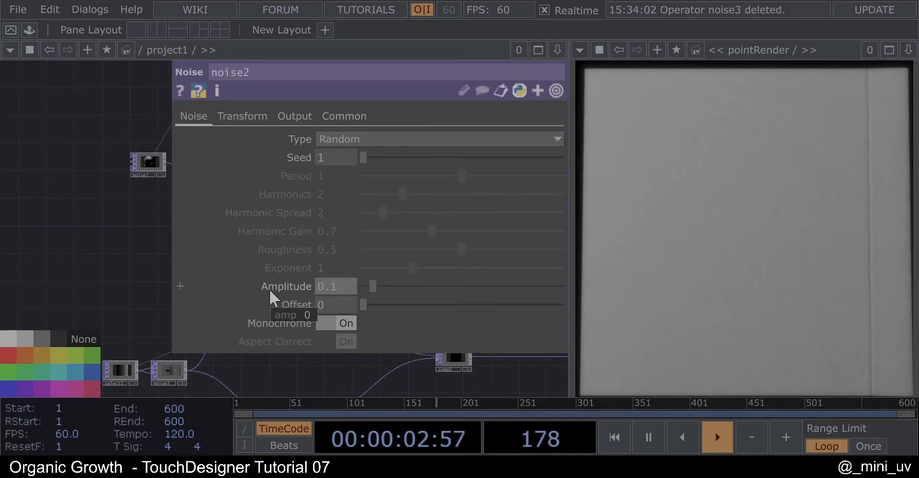
Raise the Amplitude of the noise2 node to 0.263
drag(383, 287, 389, 286)
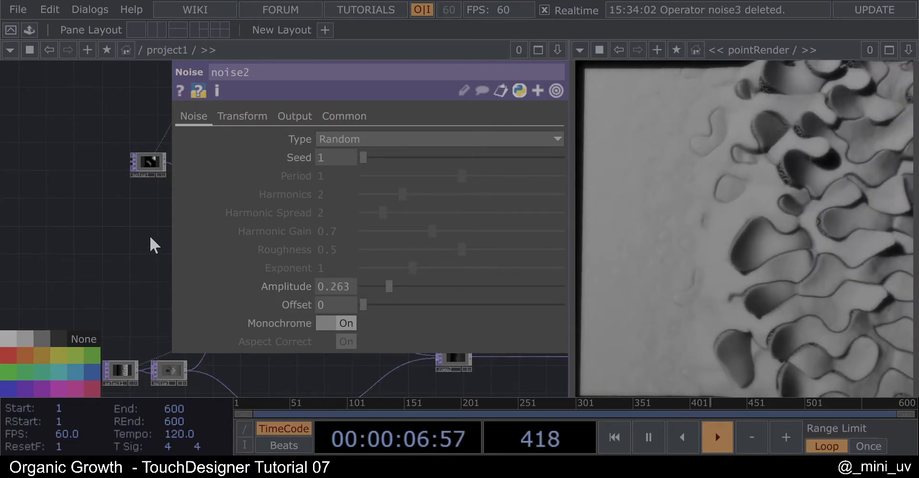
key(p)
Change the Type of the ramp3 node to Vertical
scroll(195, 176, up, 3)
scroll(196, 178, up, 3)
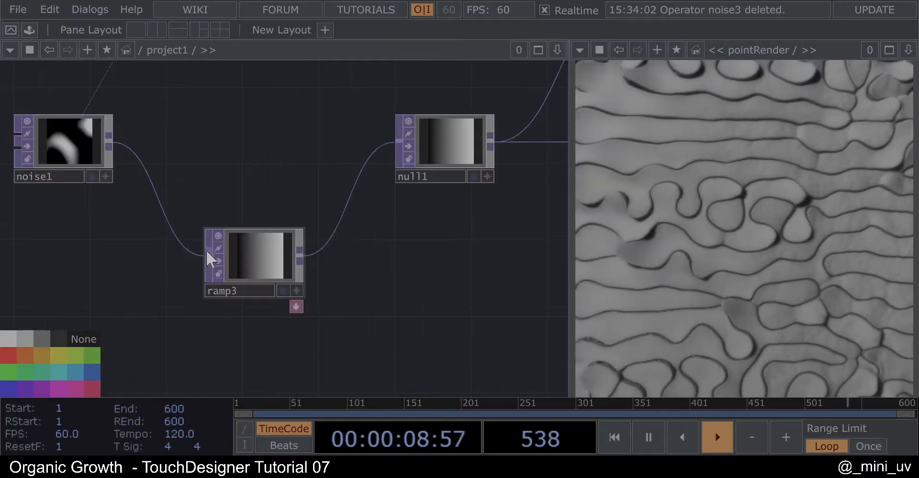
scroll(253, 254, up, 2)
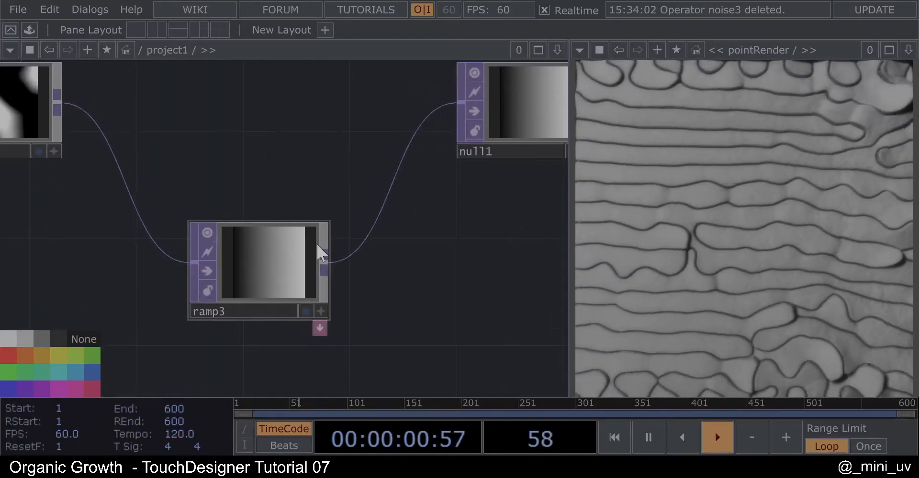
scroll(246, 263, down, 2)
key(p)
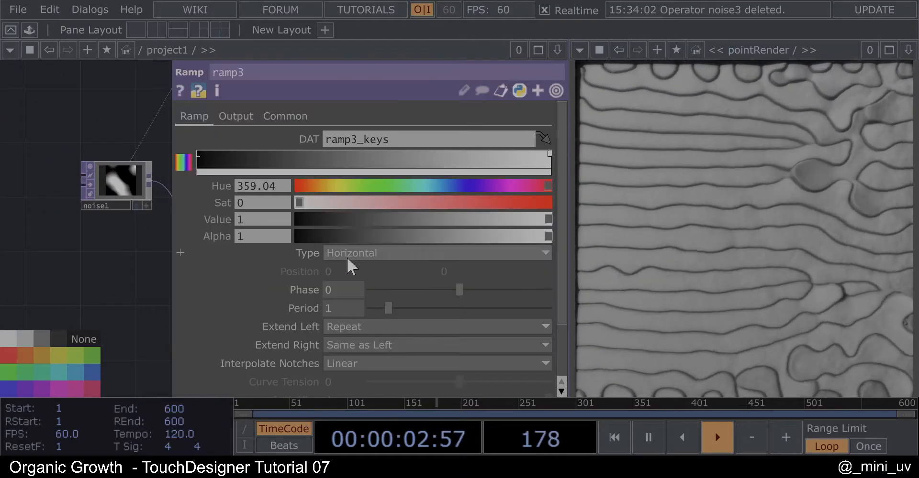
click(363, 250)
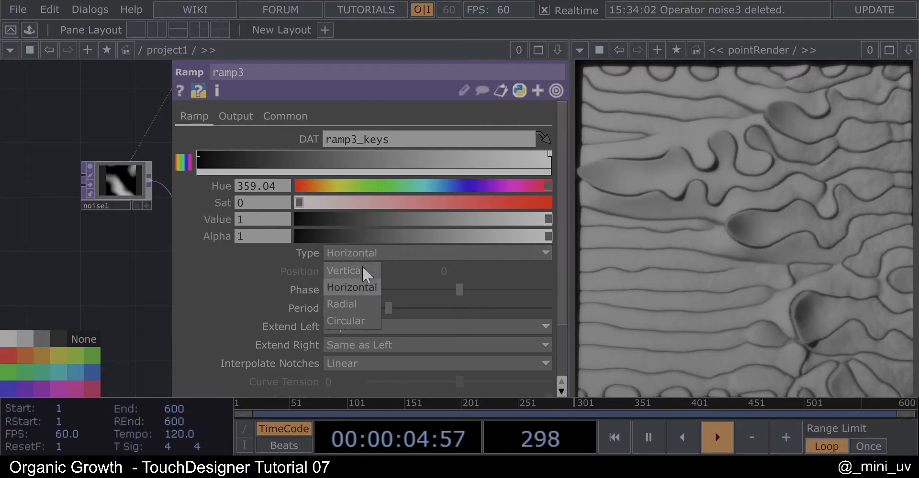
click(360, 269)
key(p)
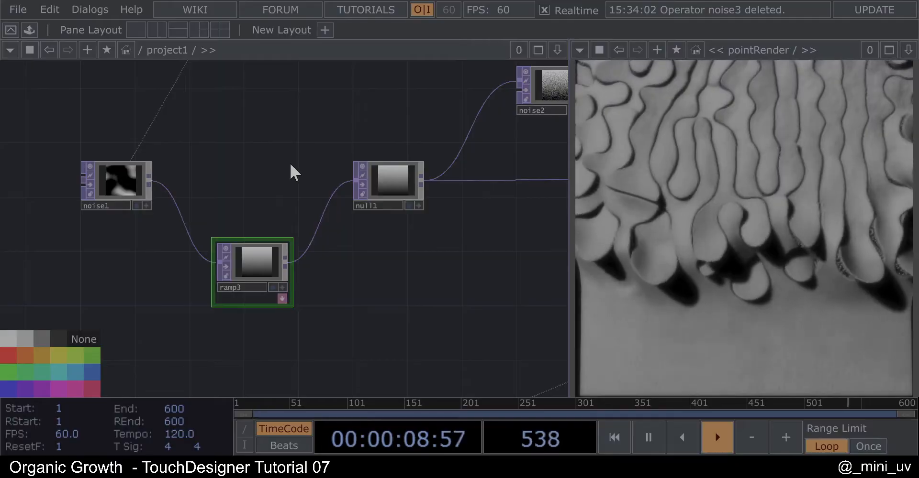
Raise the Dry / Wet Mix of the pixelate component to add a blocky pattern to the growth
scroll(262, 176, down, 3)
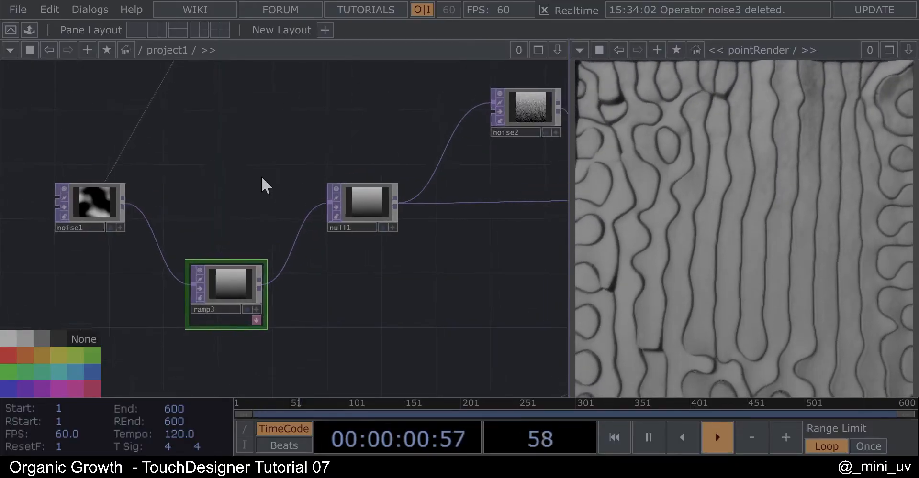
scroll(300, 157, down, 2)
scroll(236, 160, down, 4)
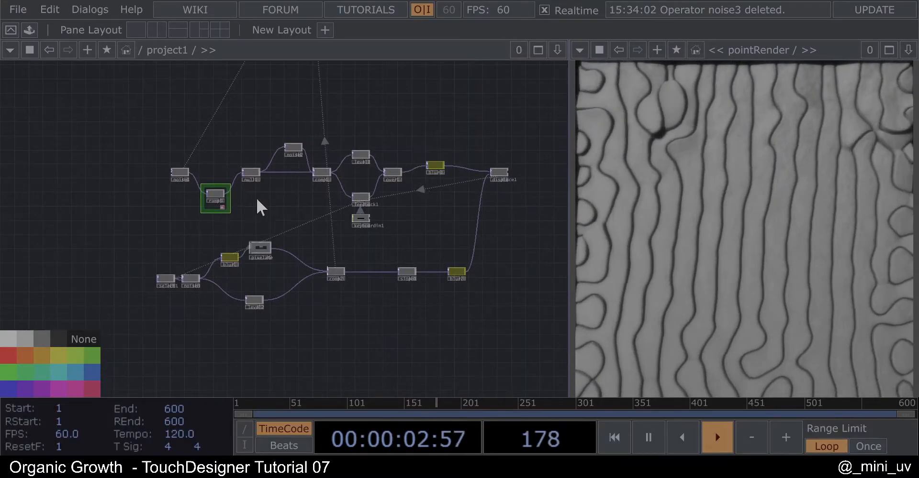
scroll(247, 232, up, 2)
drag(245, 238, 280, 229)
scroll(306, 234, up, 2)
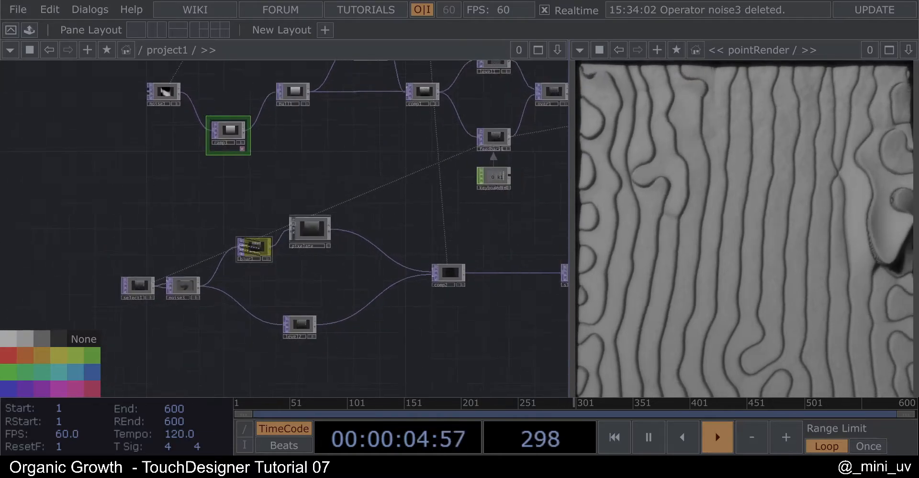
click(312, 236)
key(p)
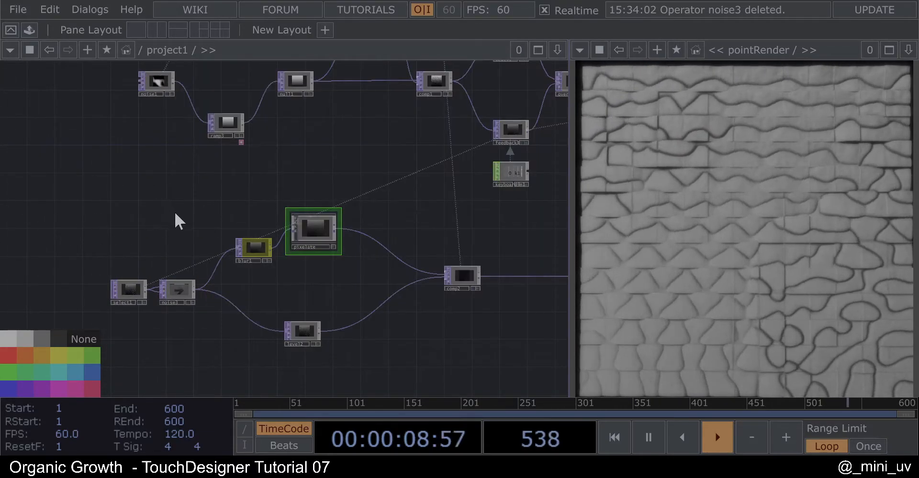
Set the Pre-Shrink of the blur1 node before pixelate to 3
click(264, 250)
key(p)
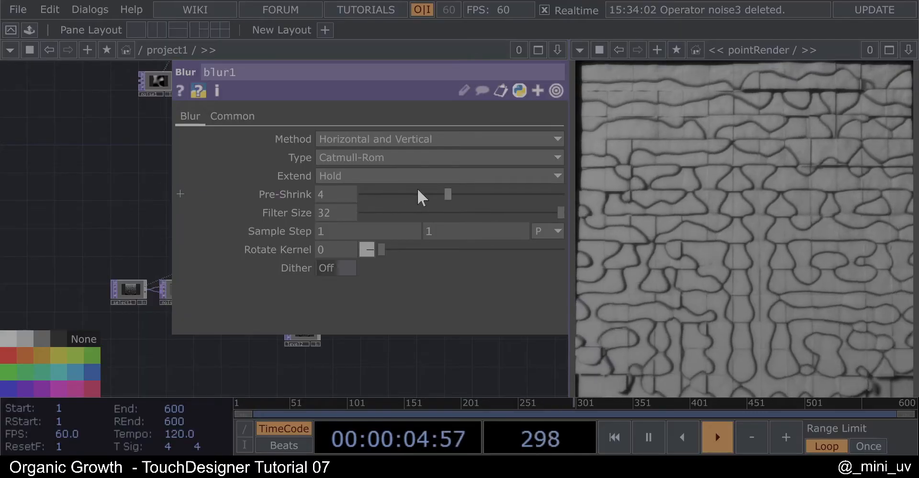
drag(420, 191, 460, 191)
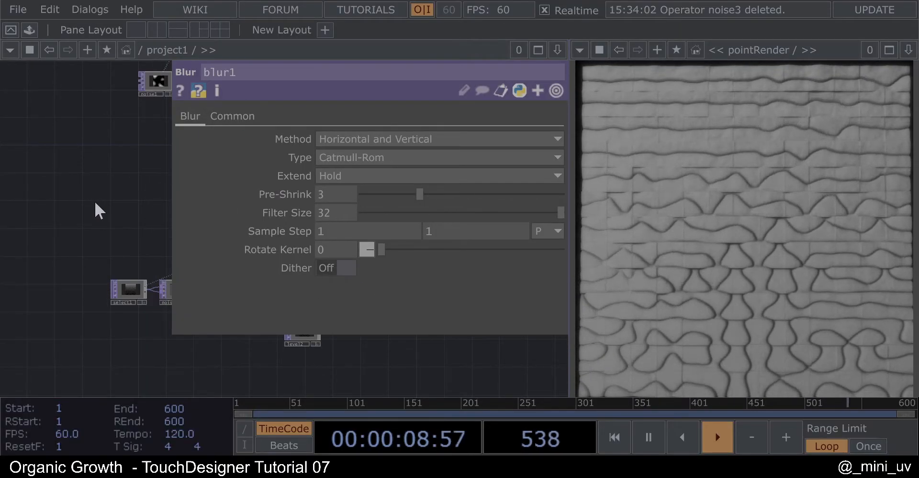
key(p)
Set the pixelate component's Dry / Wet Mix to 0 and reset the feedback loop
click(304, 221)
key(p)
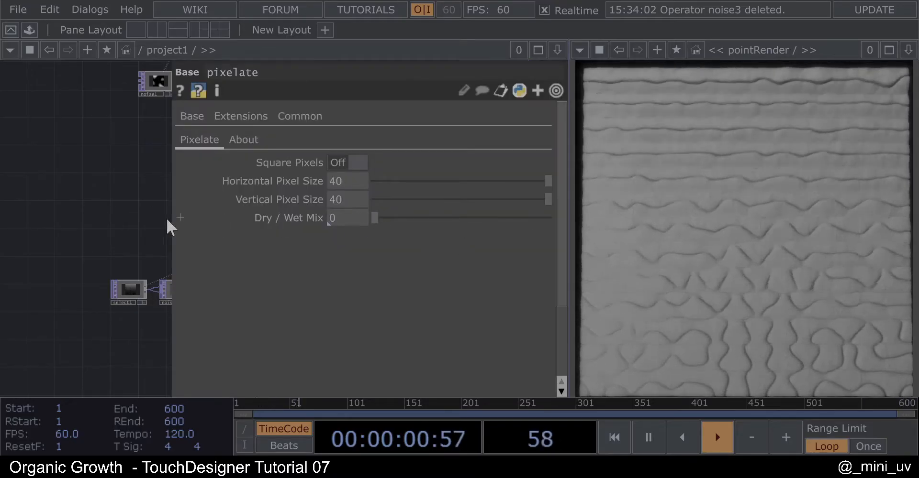
key(p)
key(1)
Add two intermediate keys near the ends of ramp3's gradient, setting the first one's Value to about 0.19
drag(217, 228, 224, 294)
click(235, 190)
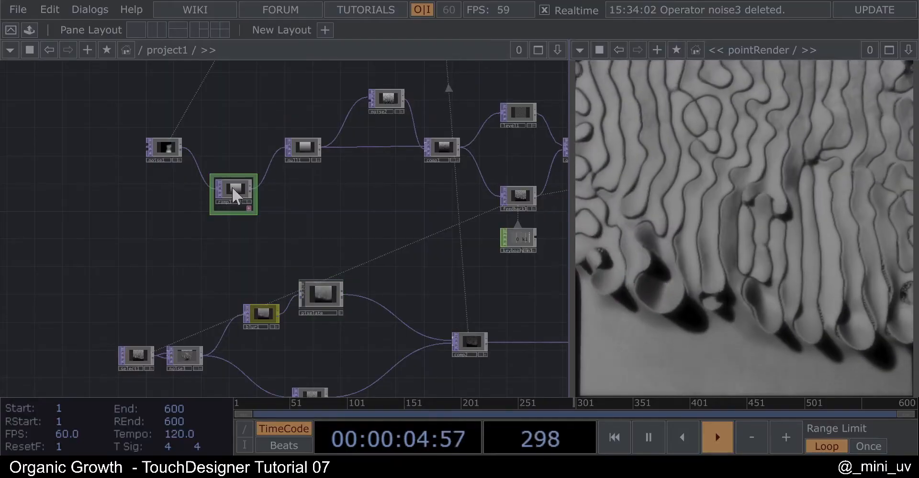
key(p)
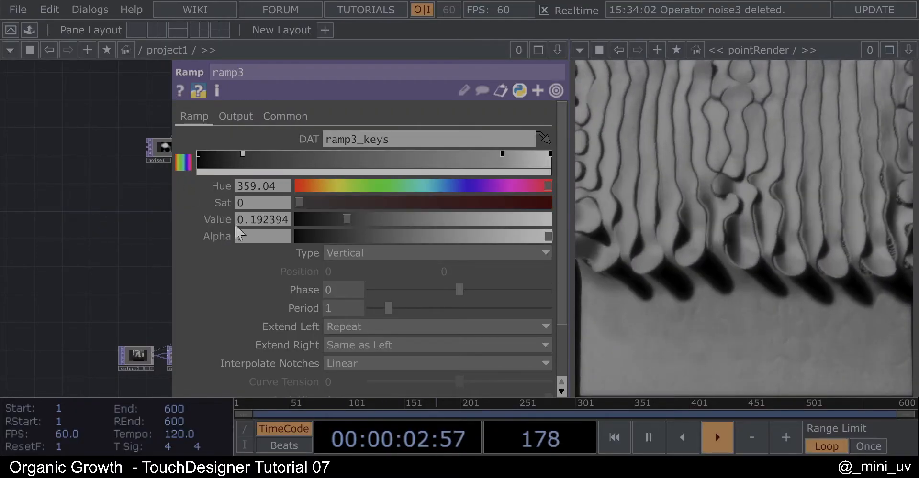
key(p)
Raise the Amplitude of the noise2 node to 1.017
click(389, 106)
key(p)
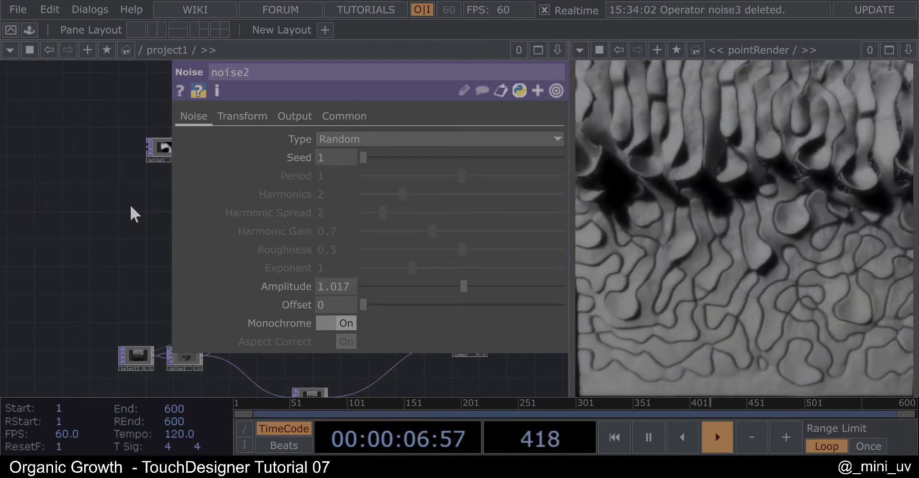
key(p)
Connect noise1's output directly to null1, bypassing ramp3, and inspect the chain up to blur3
drag(187, 149, 286, 148)
drag(375, 221, 156, 249)
scroll(433, 164, up, 2)
drag(432, 164, 404, 158)
scroll(424, 152, up, 2)
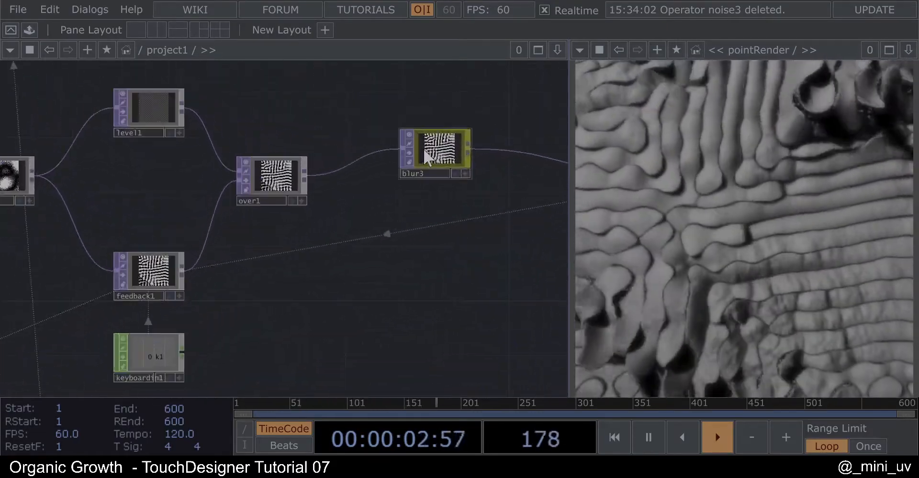
Lower the Amplitude of the noise2 node to 0.254
scroll(410, 151, down, 6)
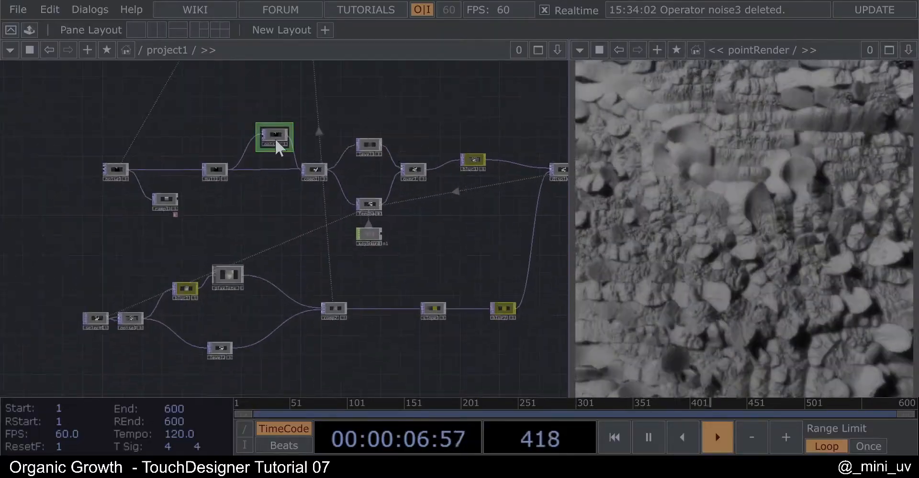
key(p)
mouse_move(399, 286)
mouse_down()
mouse_move(372, 287)
mouse_move(389, 286)
mouse_up()
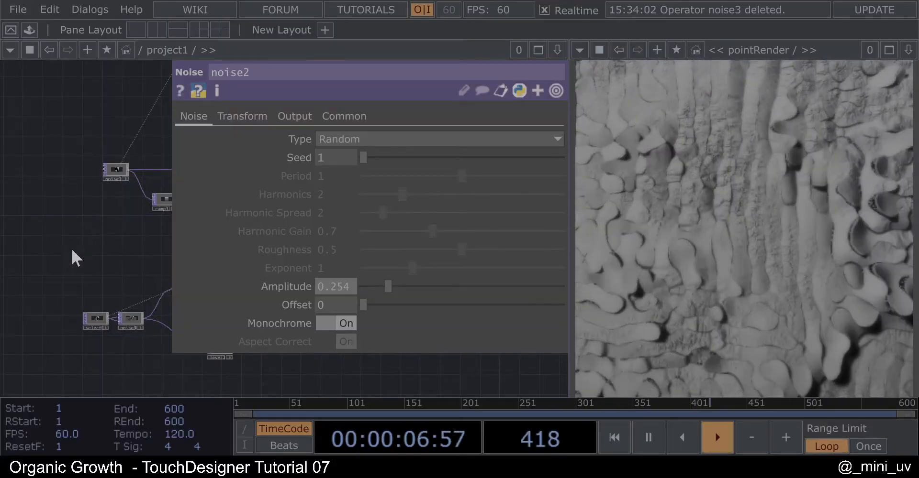
click(163, 219)
Slightly increase the Filter Size of the blur2 node after slope1
scroll(164, 219, down, 3)
scroll(349, 301, up, 8)
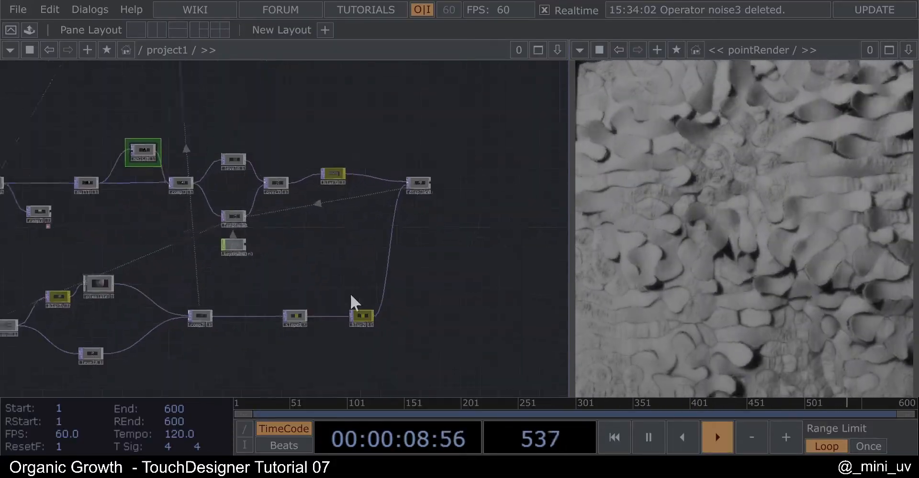
key(p)
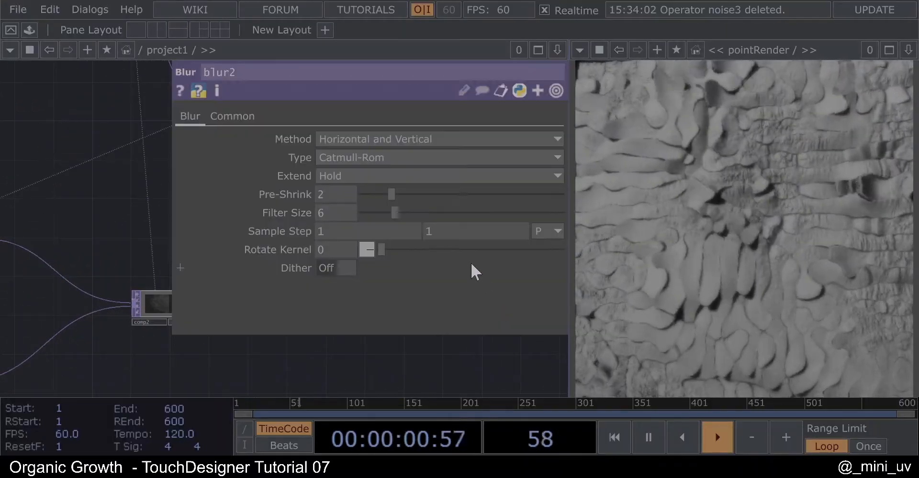
drag(398, 213, 406, 212)
click(110, 216)
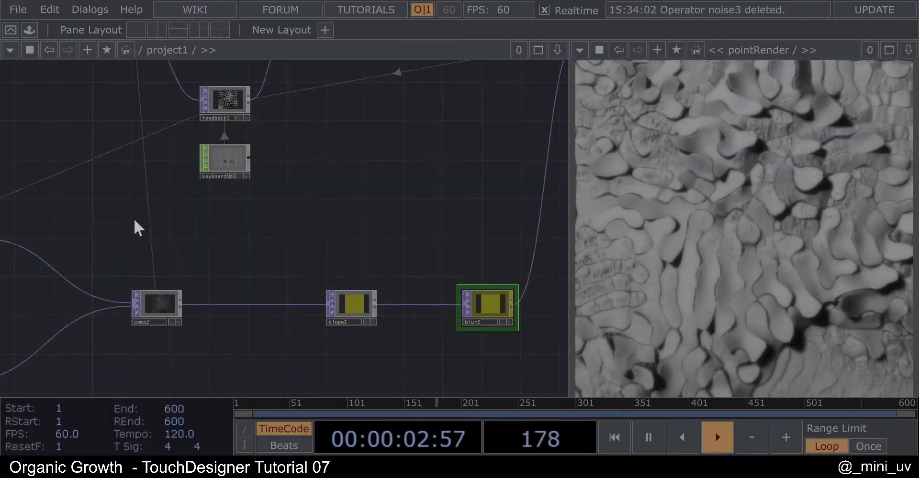
Inside pointRender, open the light's viewer, tumble it to change the light's angle, and return to the main network
scroll(200, 138, down, 6)
scroll(313, 154, up, 12)
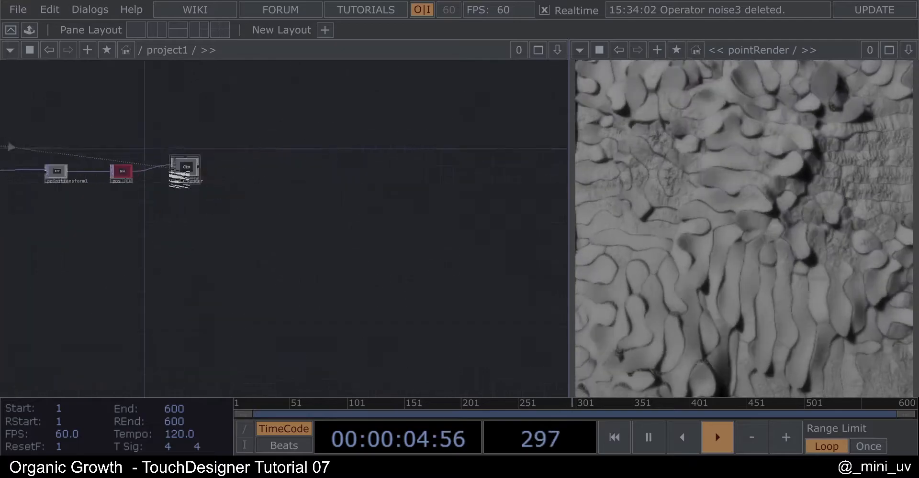
right_click(379, 180)
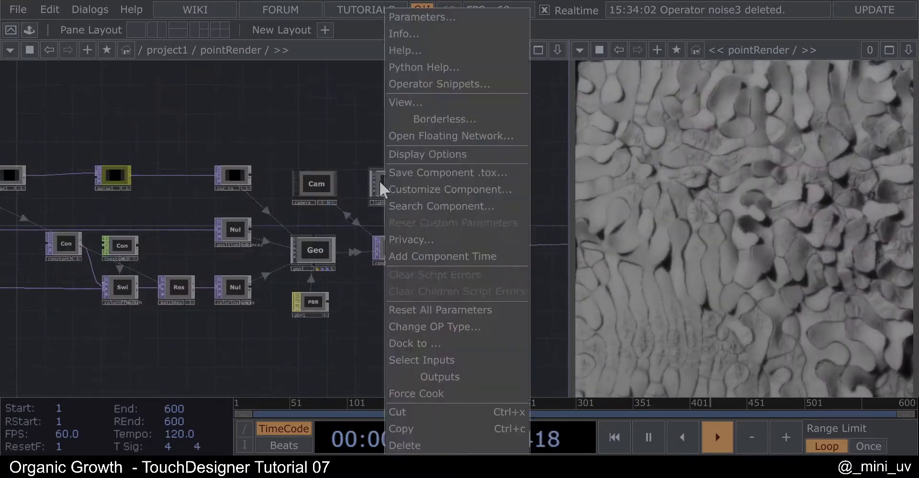
click(409, 105)
drag(412, 143, 358, 156)
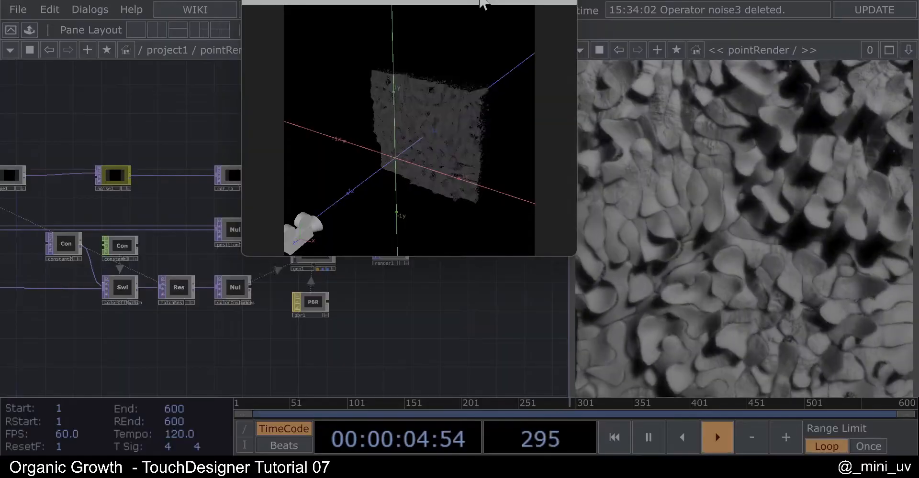
click(563, 2)
scroll(321, 148, down, 6)
scroll(321, 157, down, 3)
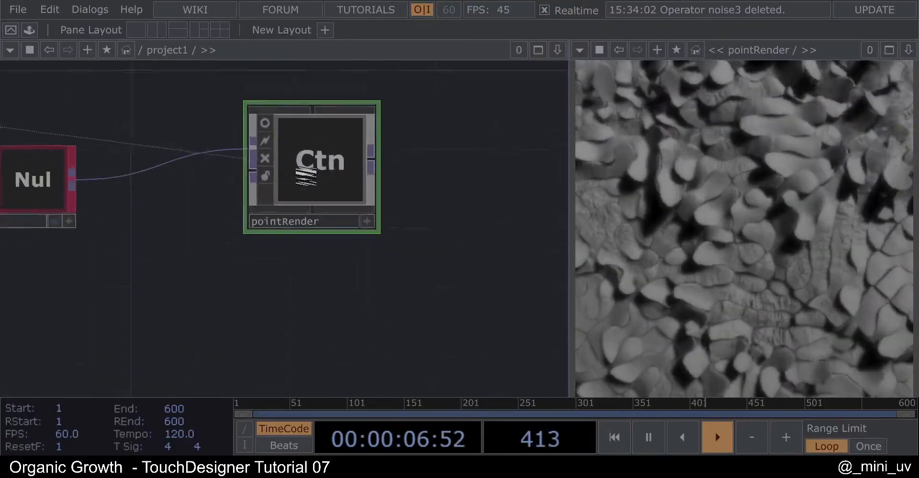
Look over the whole network, from the noise sources and feedback loop up to the pointRender output
drag(274, 259, 369, 199)
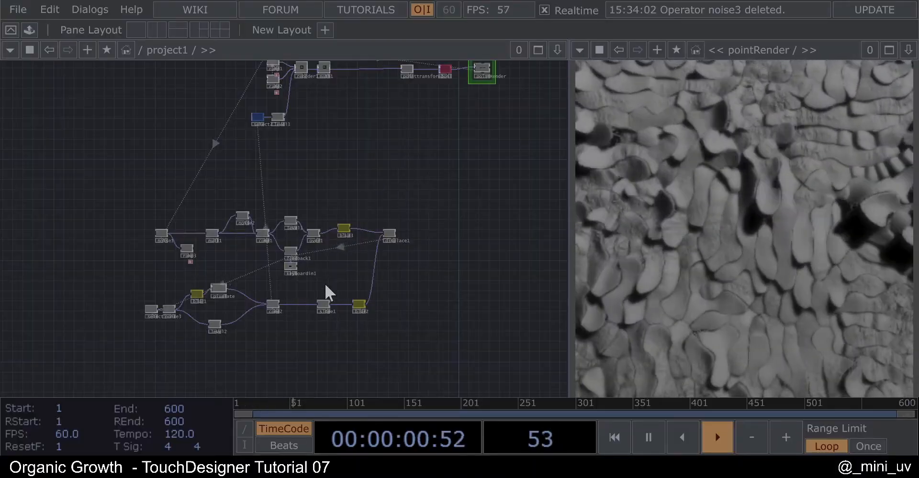
drag(412, 180, 303, 238)
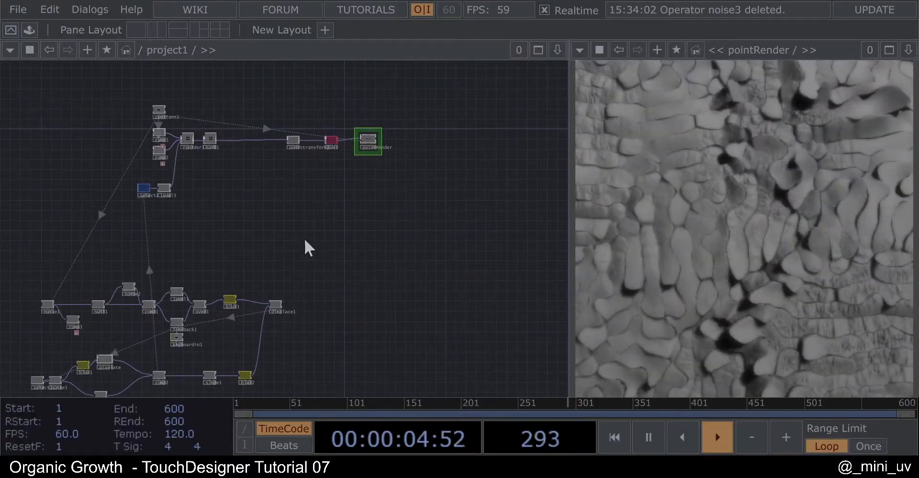
drag(290, 239, 318, 210)
drag(375, 196, 448, 170)
drag(391, 215, 370, 230)
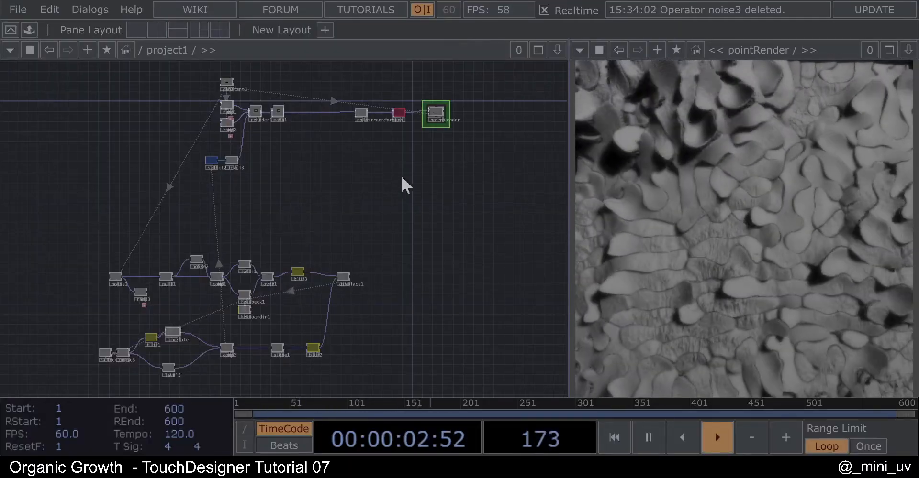
Examine the Resolution and Point Size settings of the pointRender component
drag(465, 98, 423, 148)
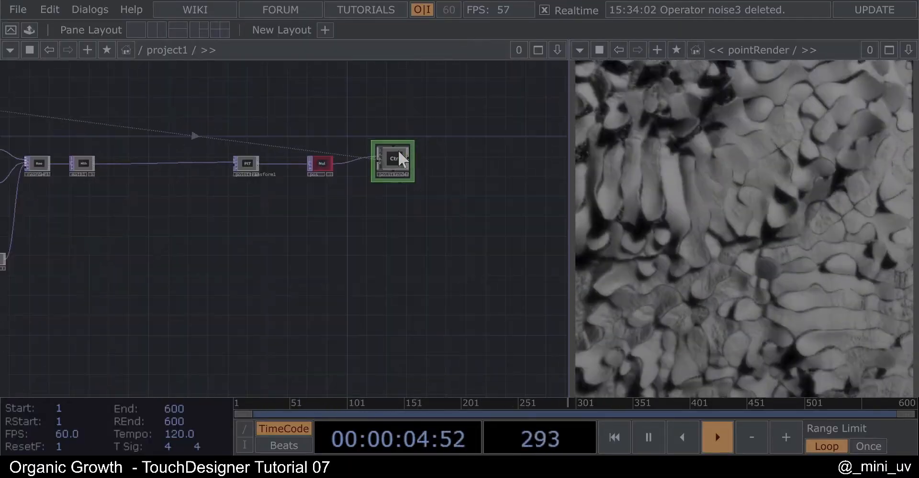
scroll(396, 157, up, 5)
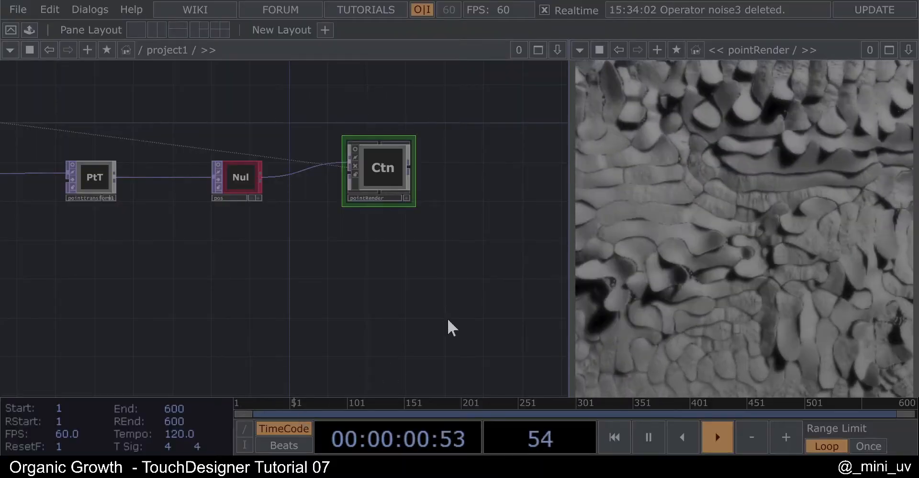
scroll(416, 254, down, 2)
scroll(402, 192, up, 2)
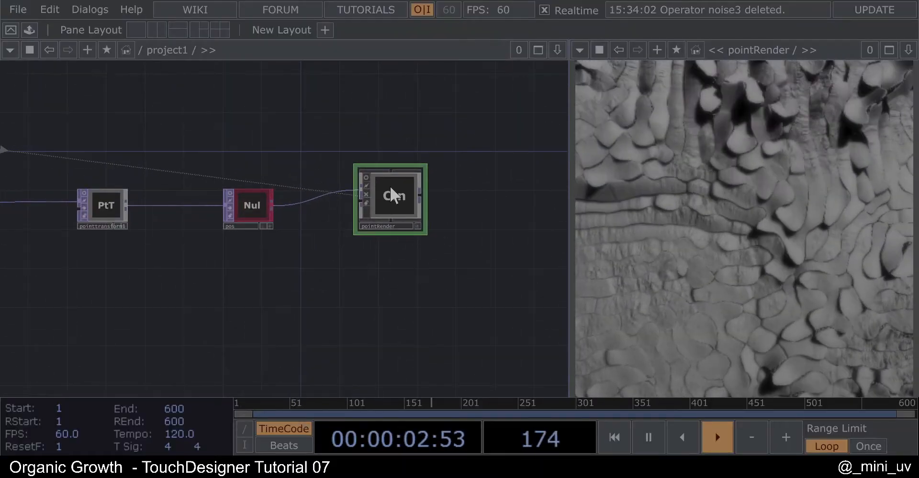
key(p)
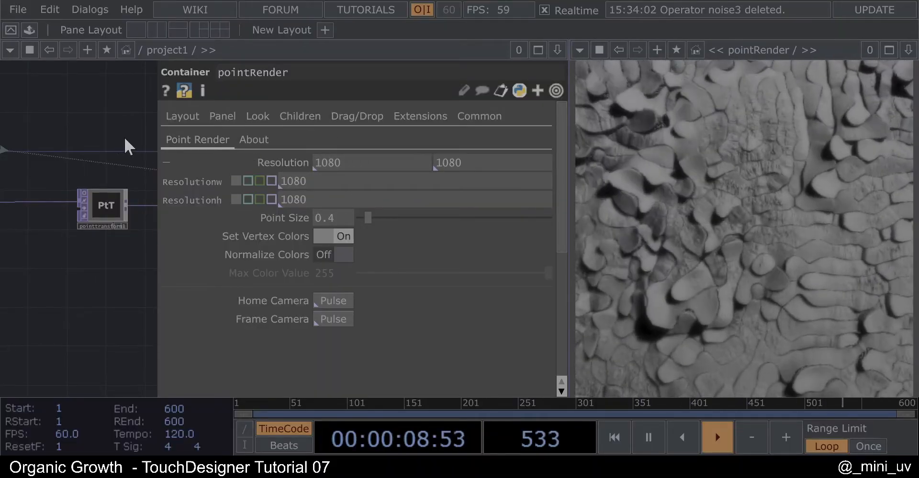
key(p)
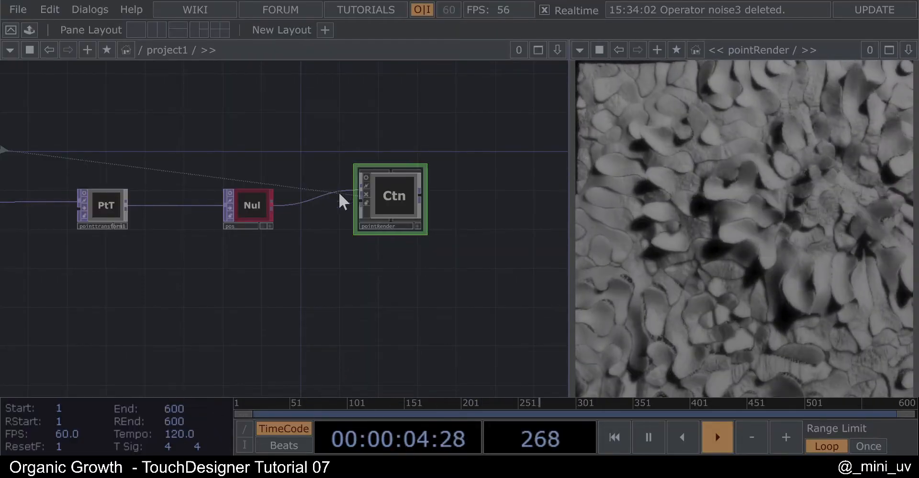
drag(334, 133, 386, 143)
scroll(409, 151, down, 3)
scroll(382, 176, up, 3)
key(p)
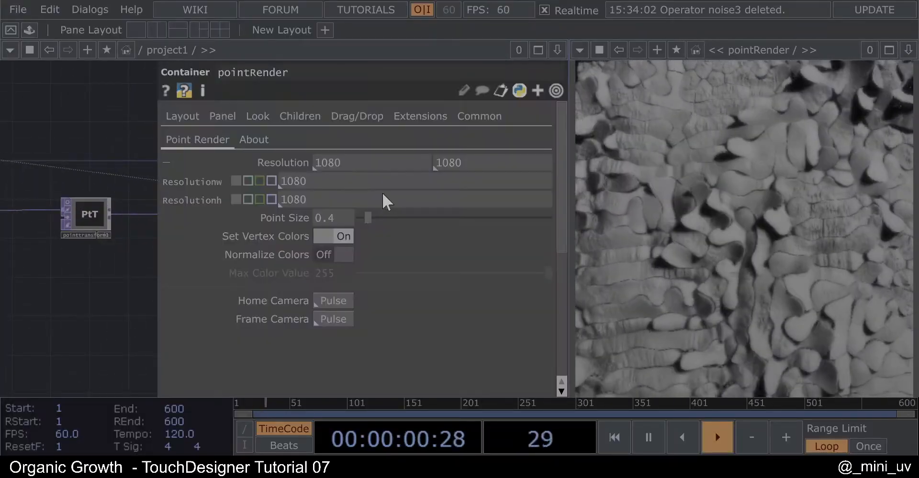
Try setting the width of pointRender's Resolution to 1920 and undo the change
drag(108, 125, 79, 156)
scroll(83, 154, down, 3)
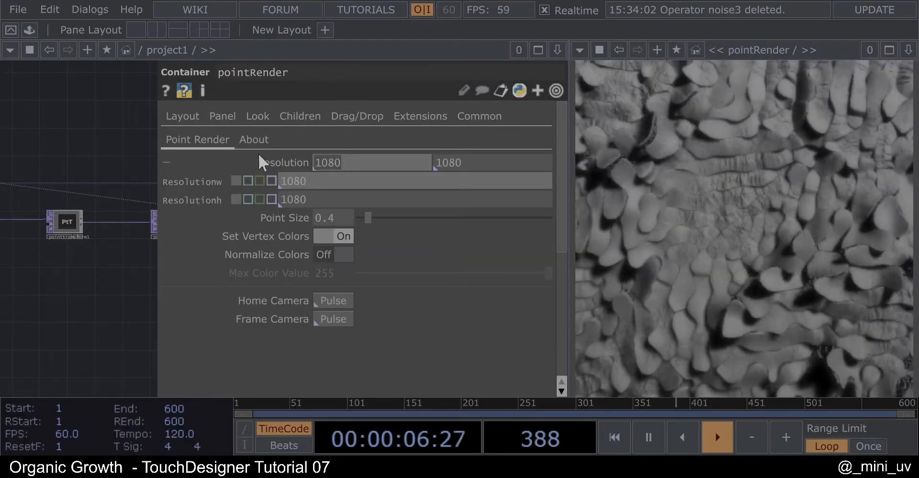
text(1920)
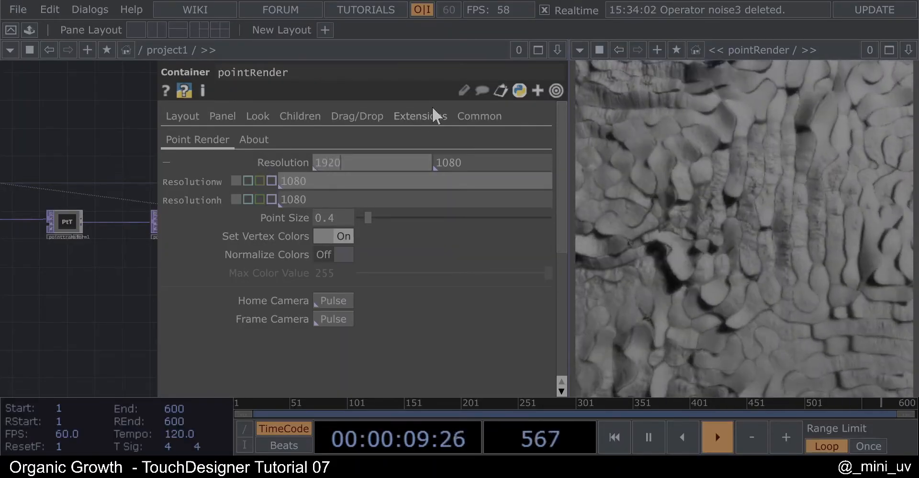
key(Return)
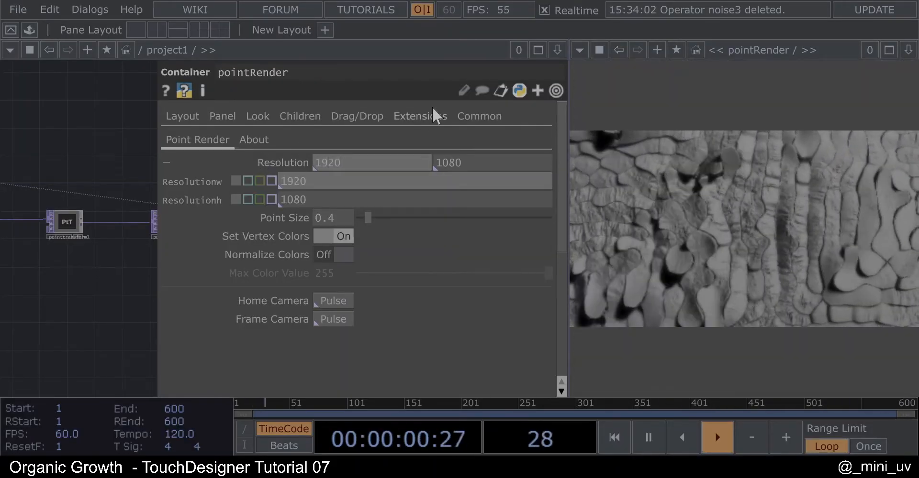
key(ctrl+z)
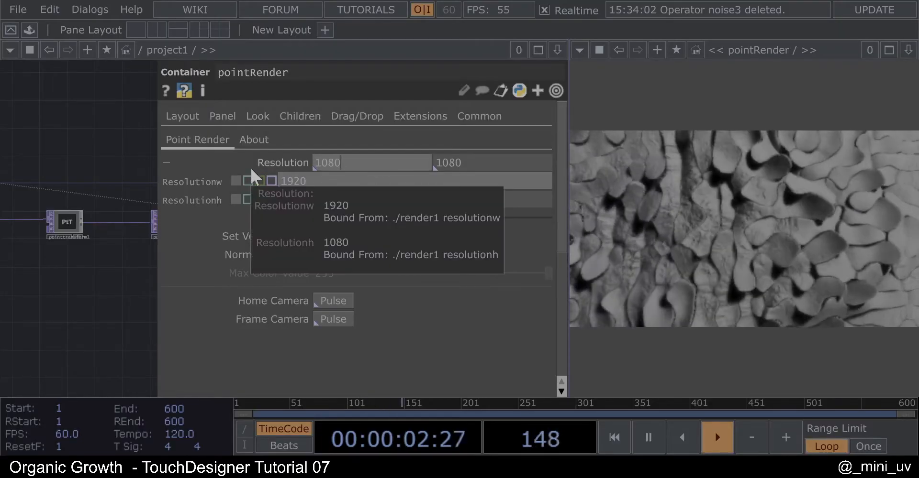
Set the height of pointRender's Resolution to 1920 and close its parameters
click(487, 165)
text(1920)
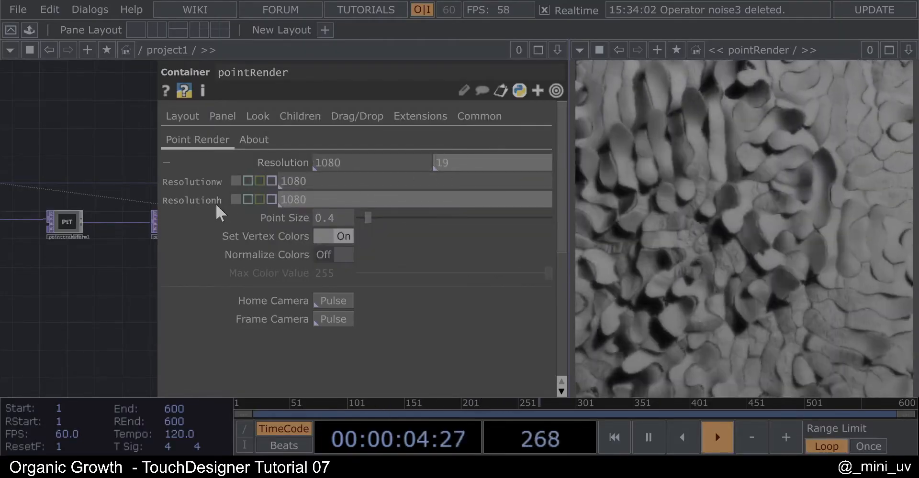
key(Return)
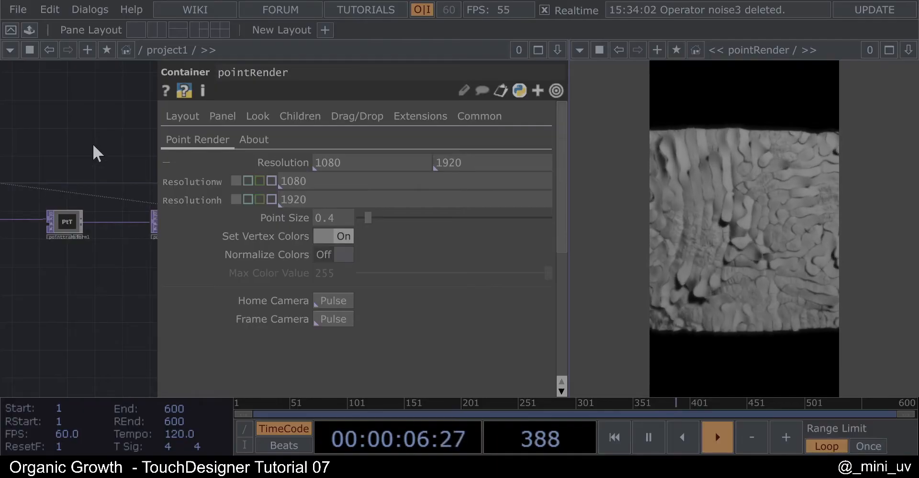
key(p)
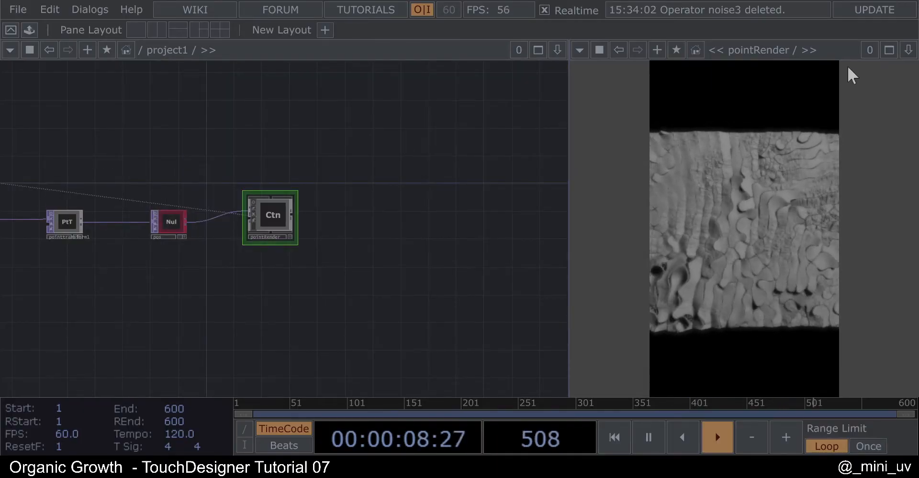
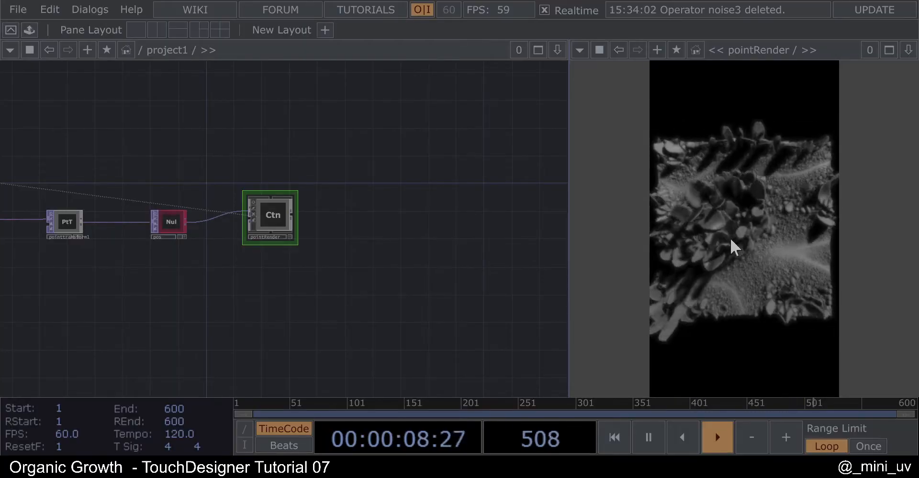
Set the Y Scale of pointtransform1 to 16/9 and close its parameters
scroll(276, 198, down, 3)
scroll(282, 213, up, 6)
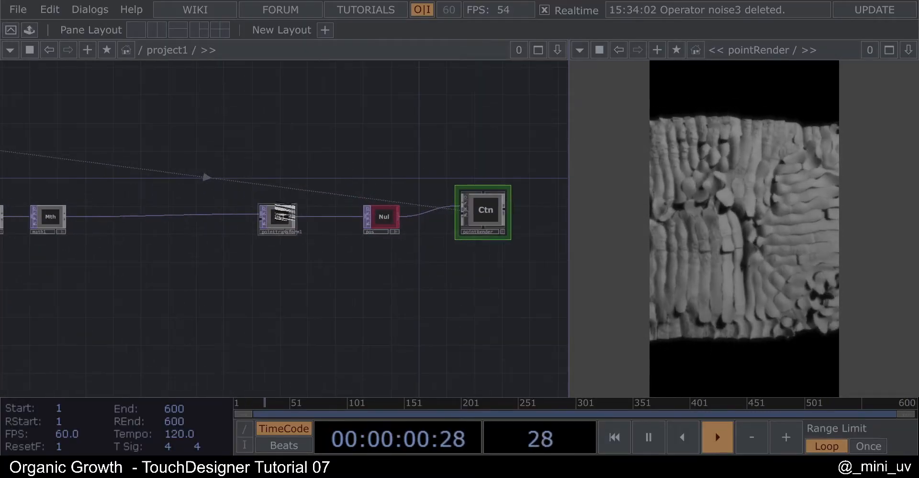
scroll(277, 215, up, 3)
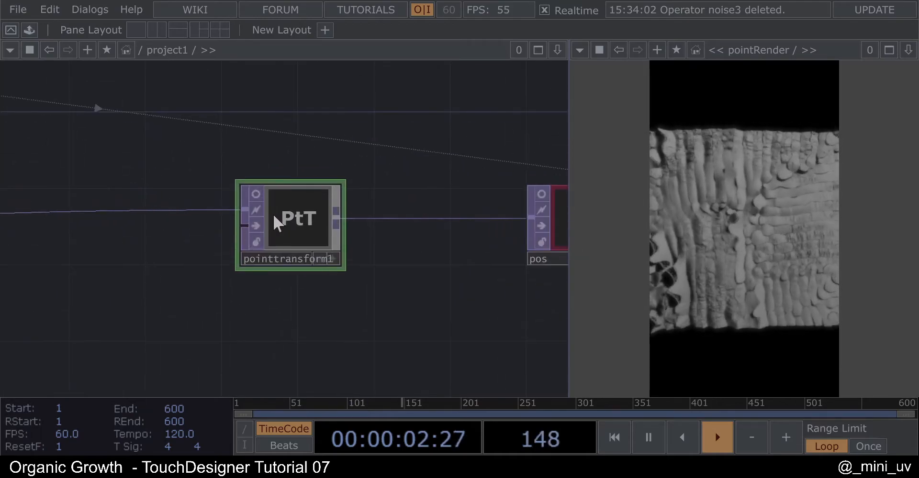
key(p)
drag(84, 166, 48, 157)
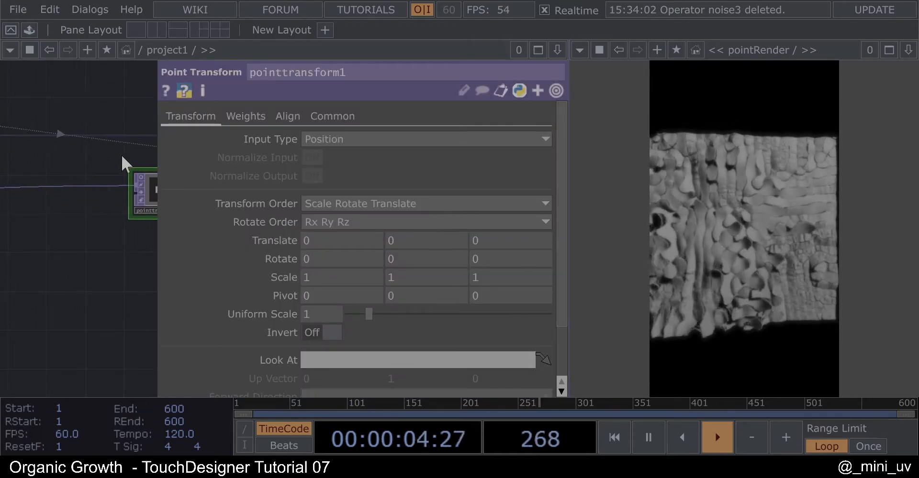
drag(125, 153, 74, 170)
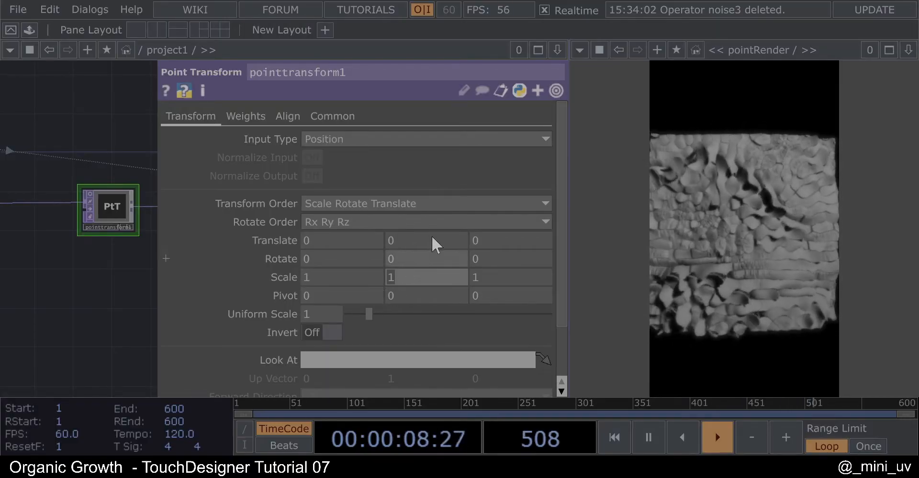
text(16/9)
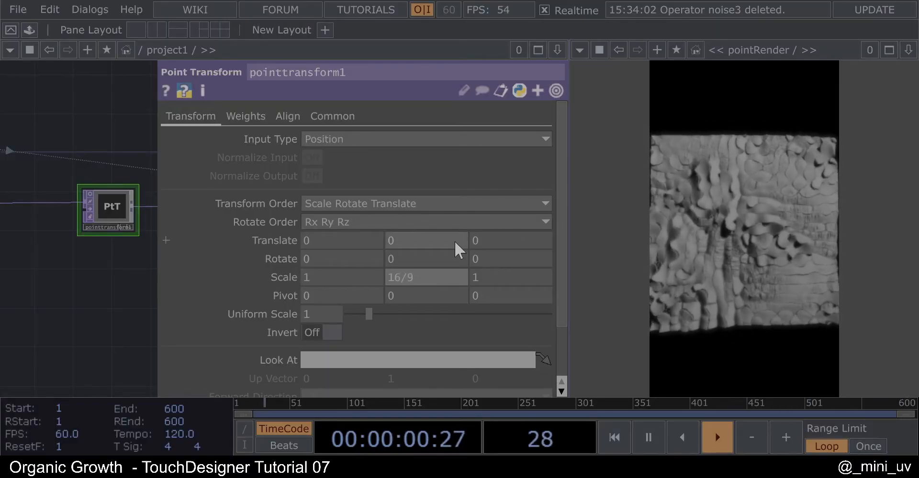
key(Return)
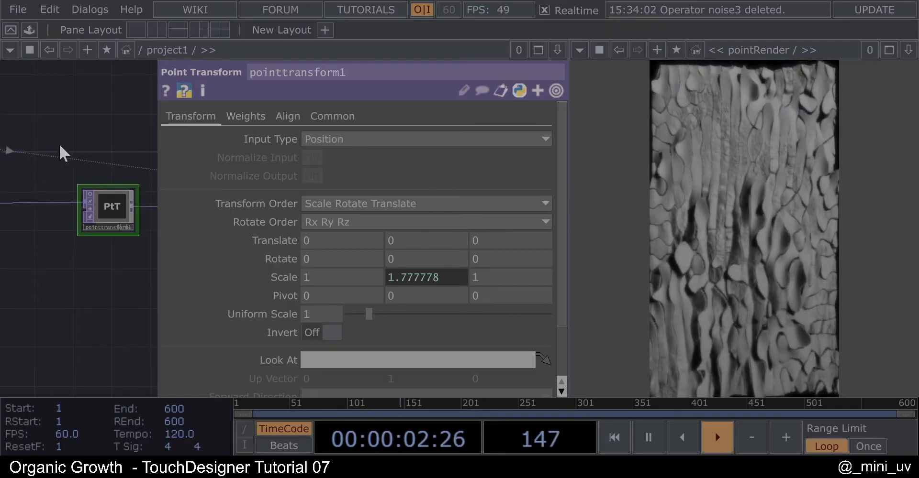
key(p)
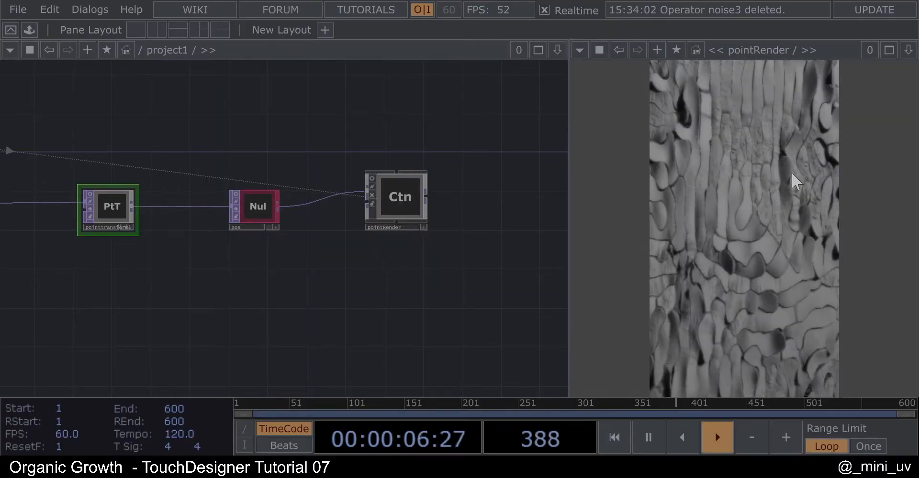
Insert a Transform operator on the connection between level3 and reorder1 and place it beside level3
scroll(500, 172, down, 6)
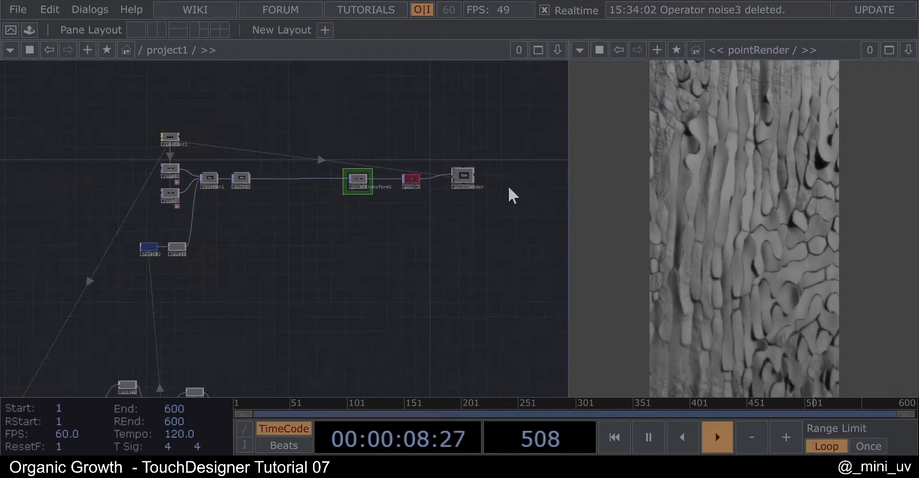
drag(359, 247, 410, 162)
scroll(219, 172, up, 2)
scroll(221, 173, up, 3)
drag(277, 124, 226, 226)
right_click(208, 210)
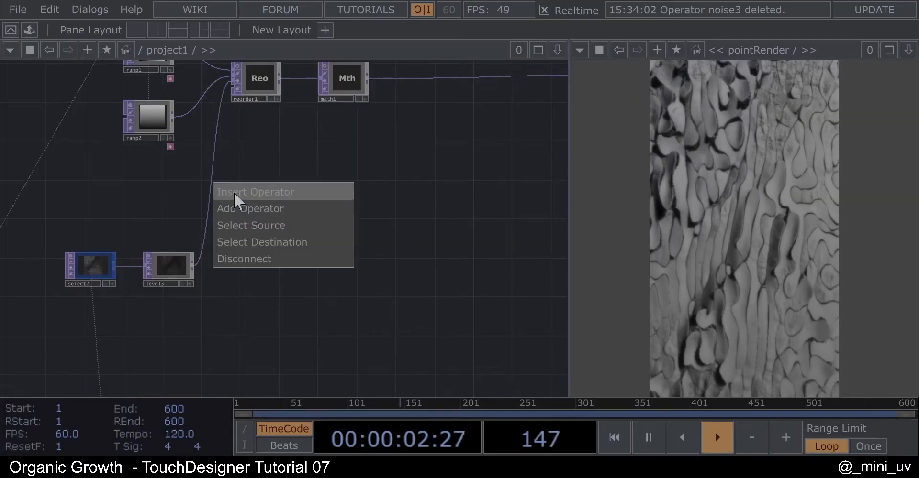
click(249, 192)
text(tr)
key(Return)
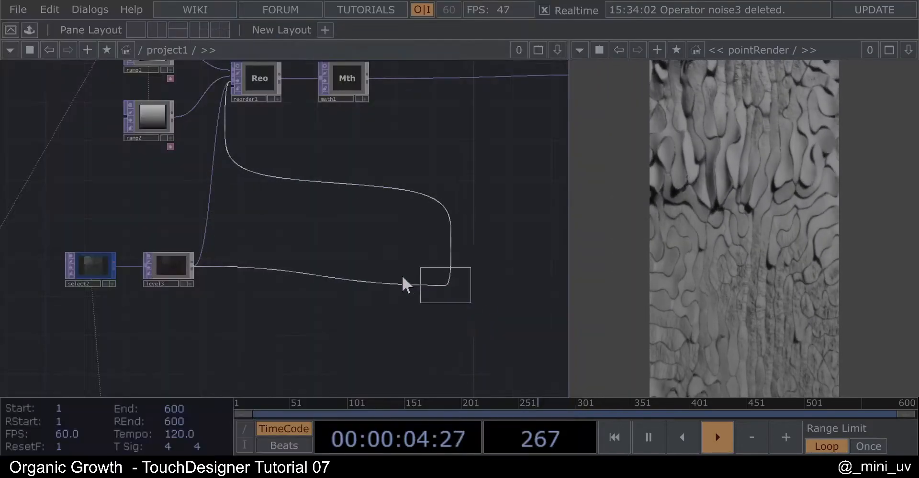
click(246, 263)
Set the X Scale of transform1 to 16/9 and close its parameters
key(p)
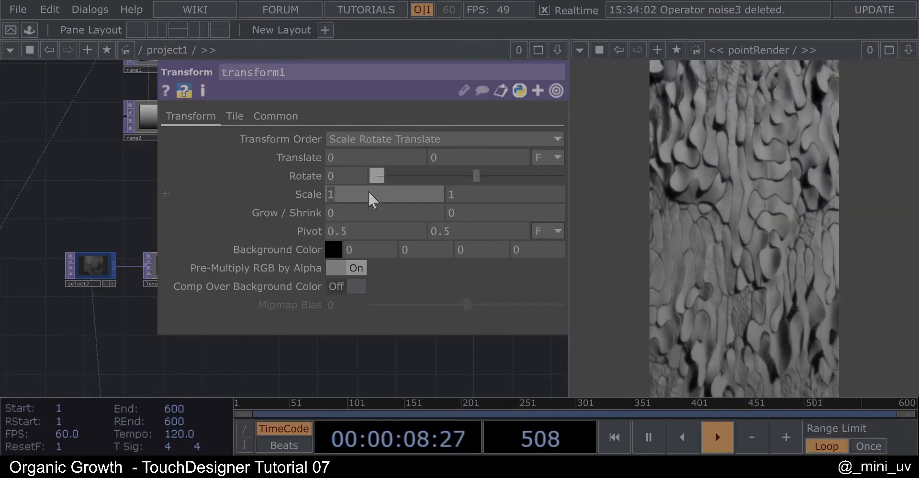
text(16)
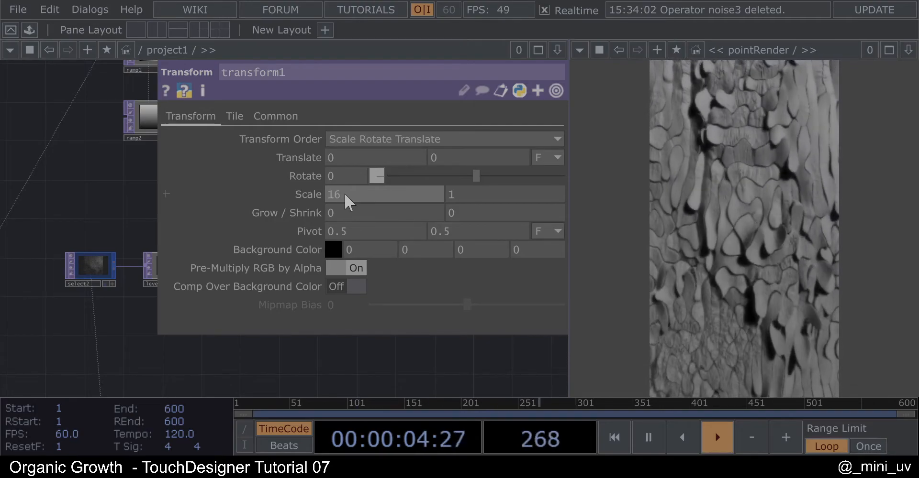
text(/9)
key(Return)
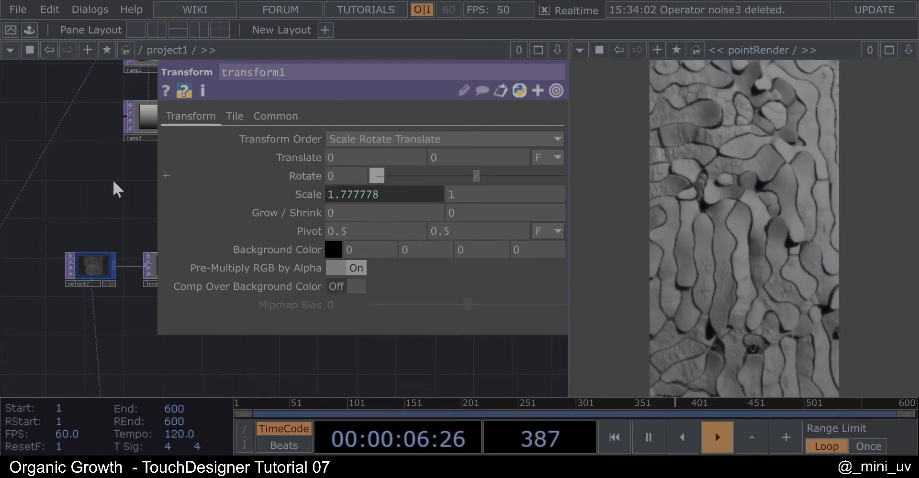
click(136, 190)
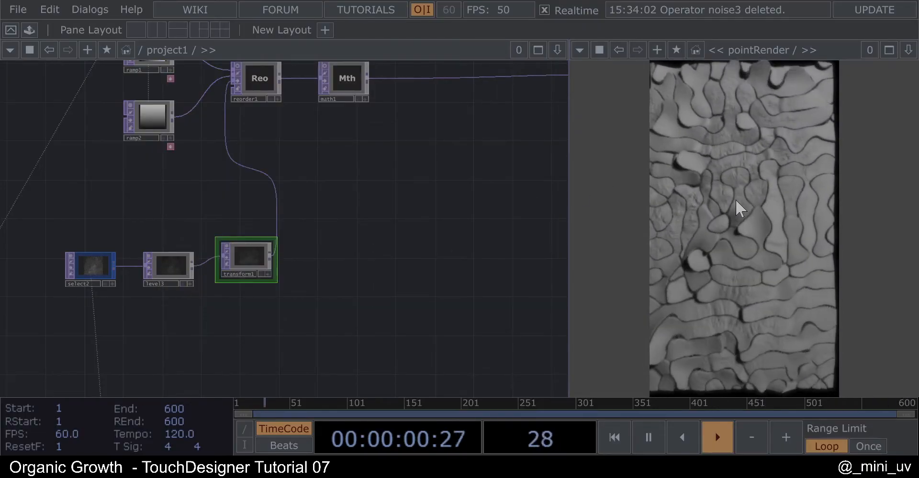
Inspect the transform1 output up close and view the point grid in the separate 3D viewer window
scroll(268, 277, up, 3)
scroll(237, 255, up, 5)
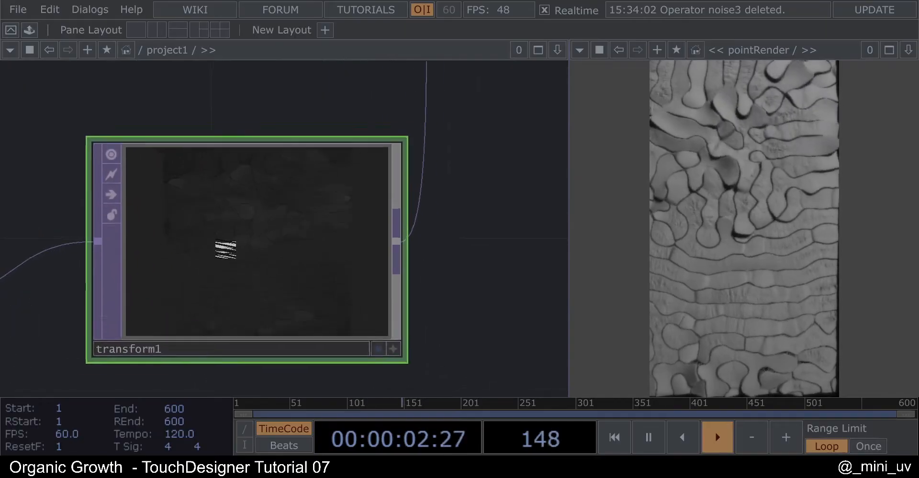
scroll(204, 234, down, 5)
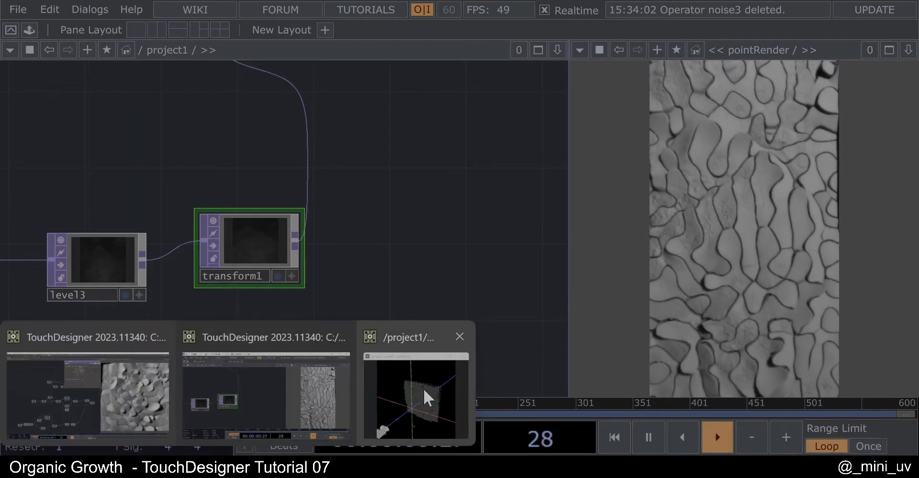
click(421, 388)
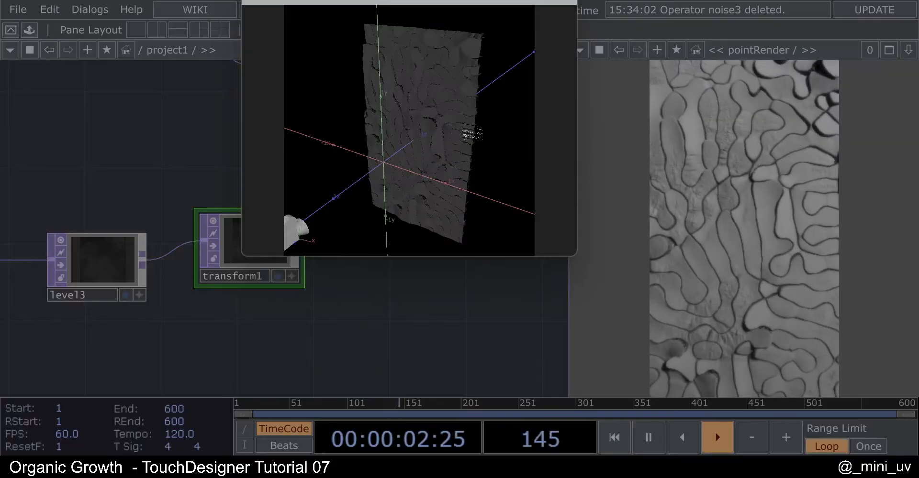
drag(394, 2, 347, 31)
drag(361, 144, 433, 37)
scroll(339, 192, down, 5)
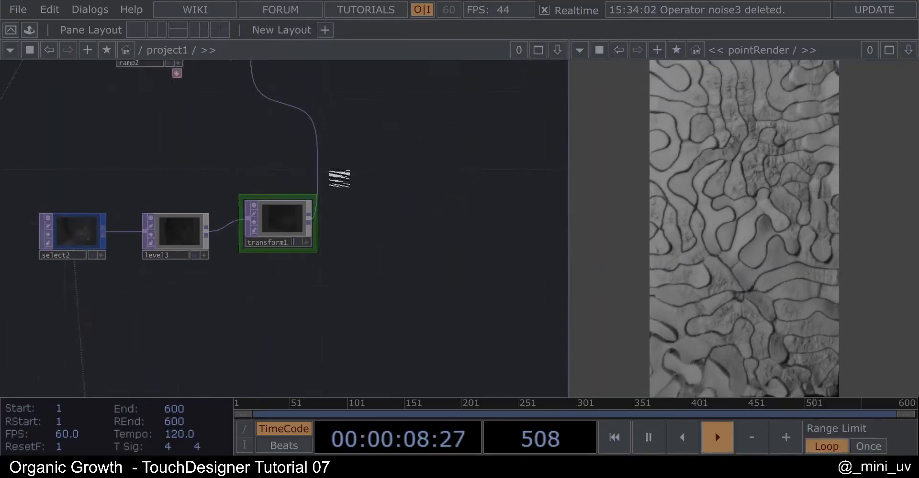
scroll(335, 254, down, 6)
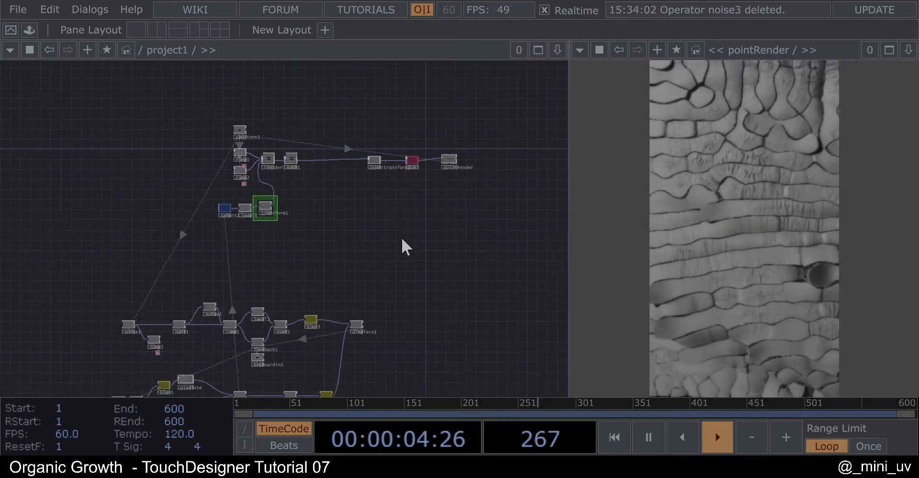
scroll(450, 139, up, 8)
scroll(396, 211, down, 5)
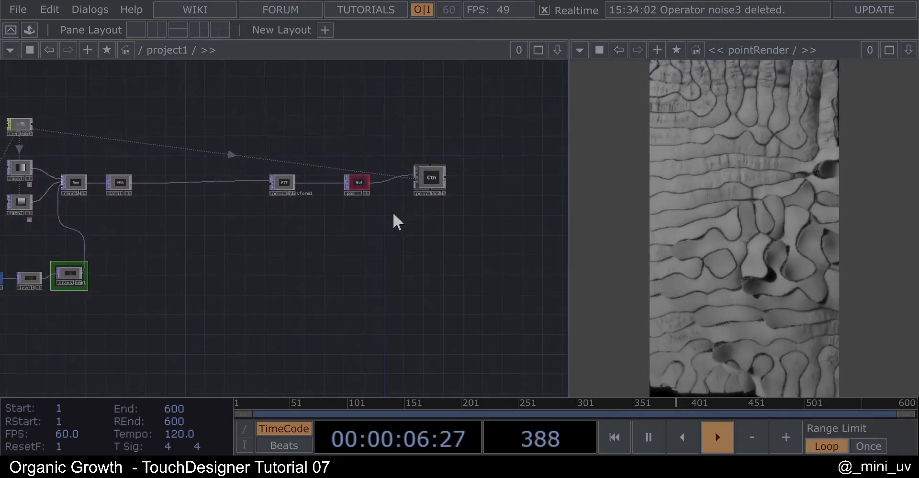
drag(478, 160, 446, 181)
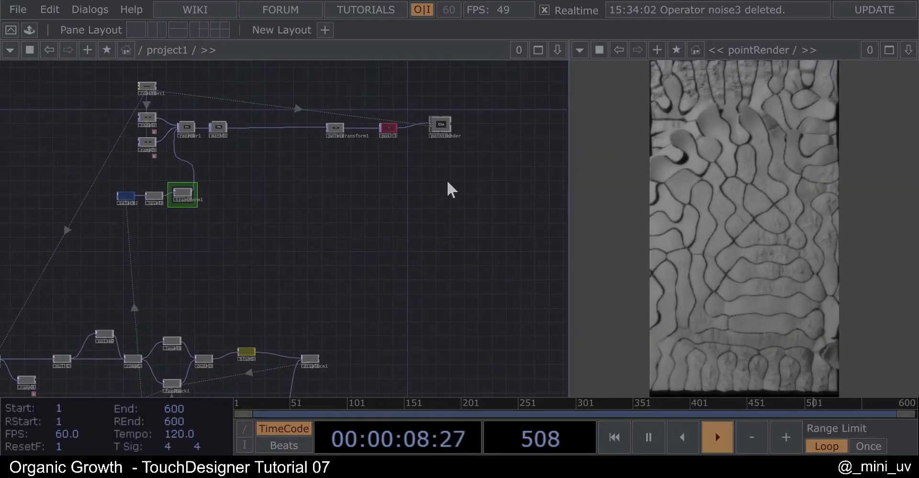